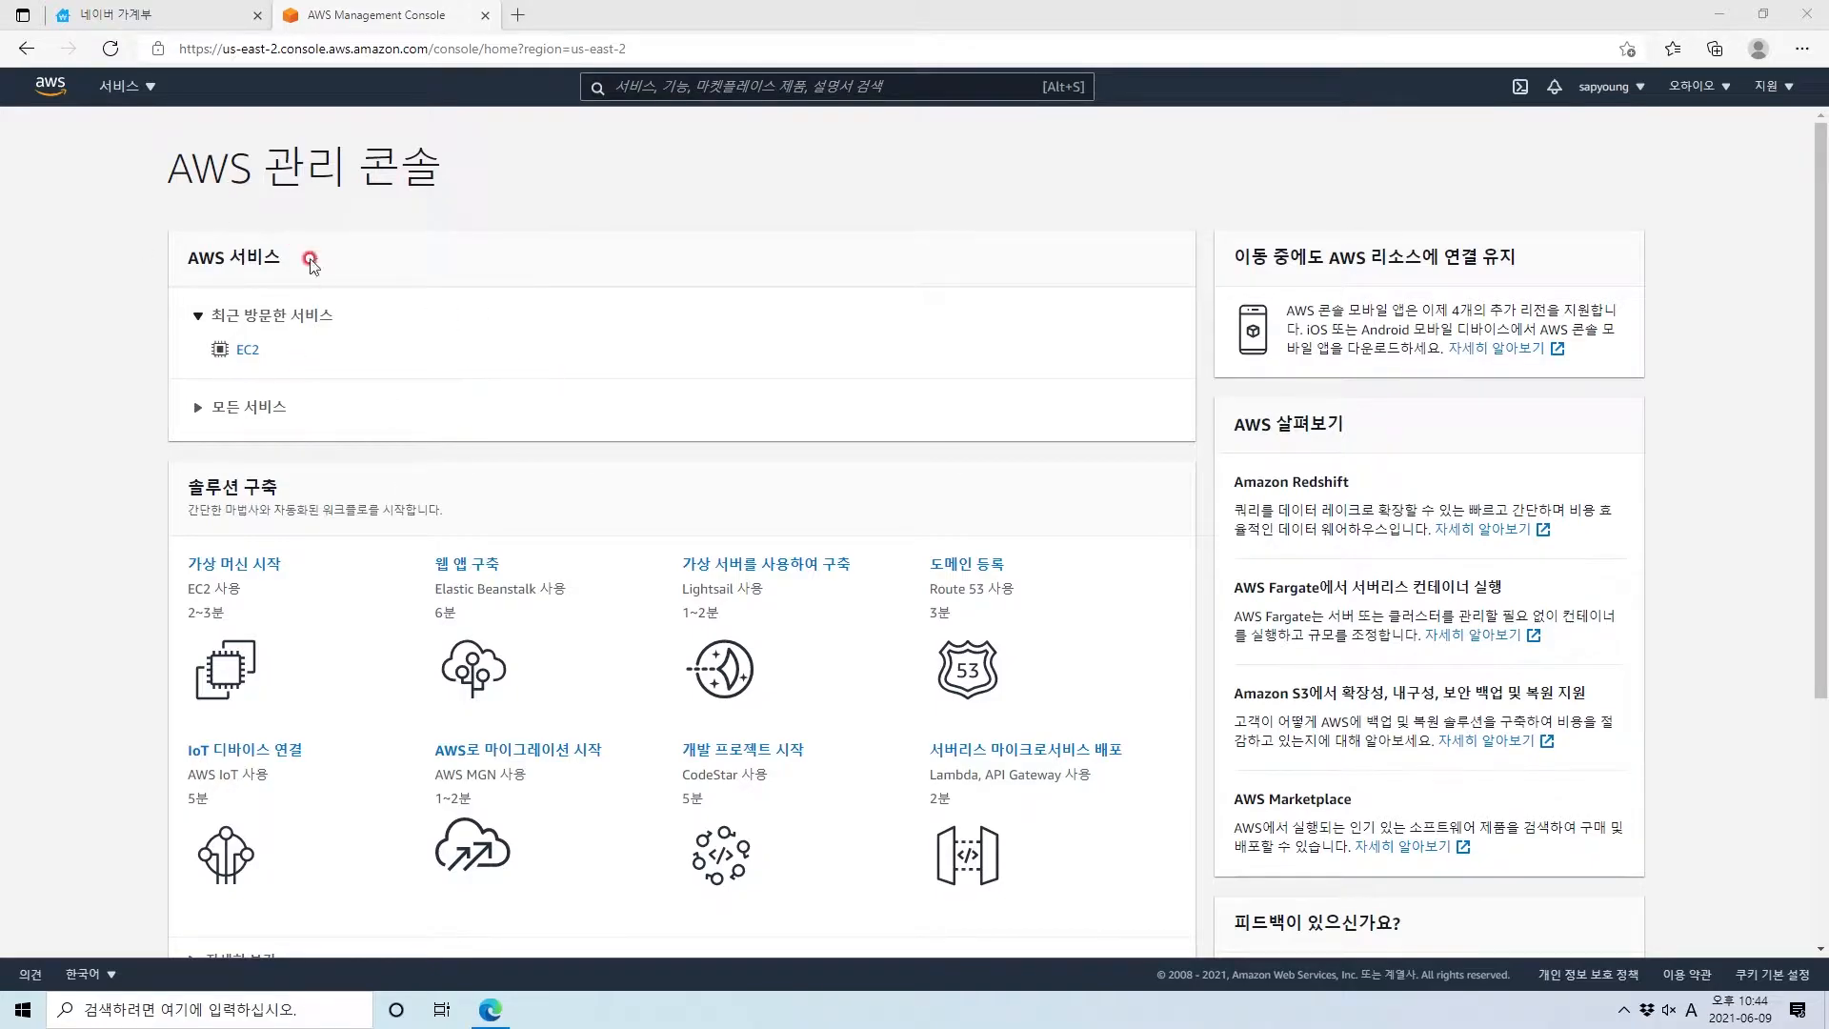
# Open the EC2 service dashboard from the list of AWS compute services
pyautogui.click(133, 95)
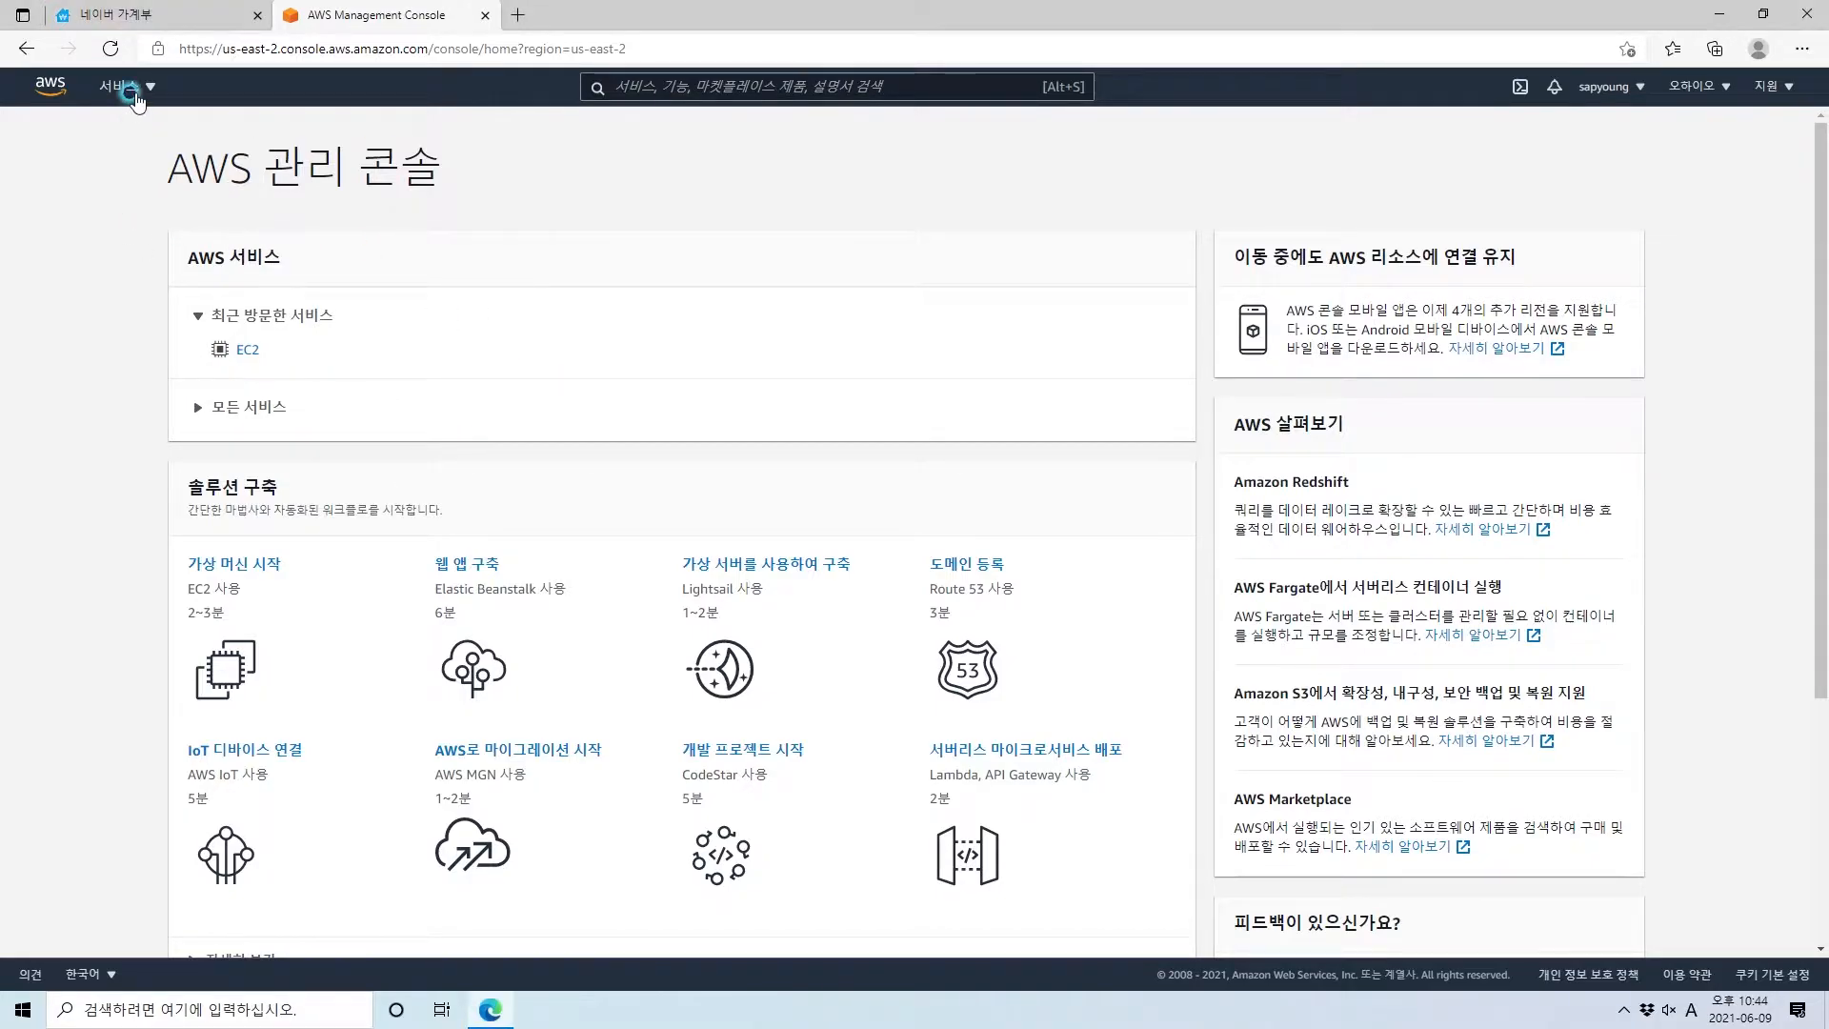
pyautogui.click(555, 206)
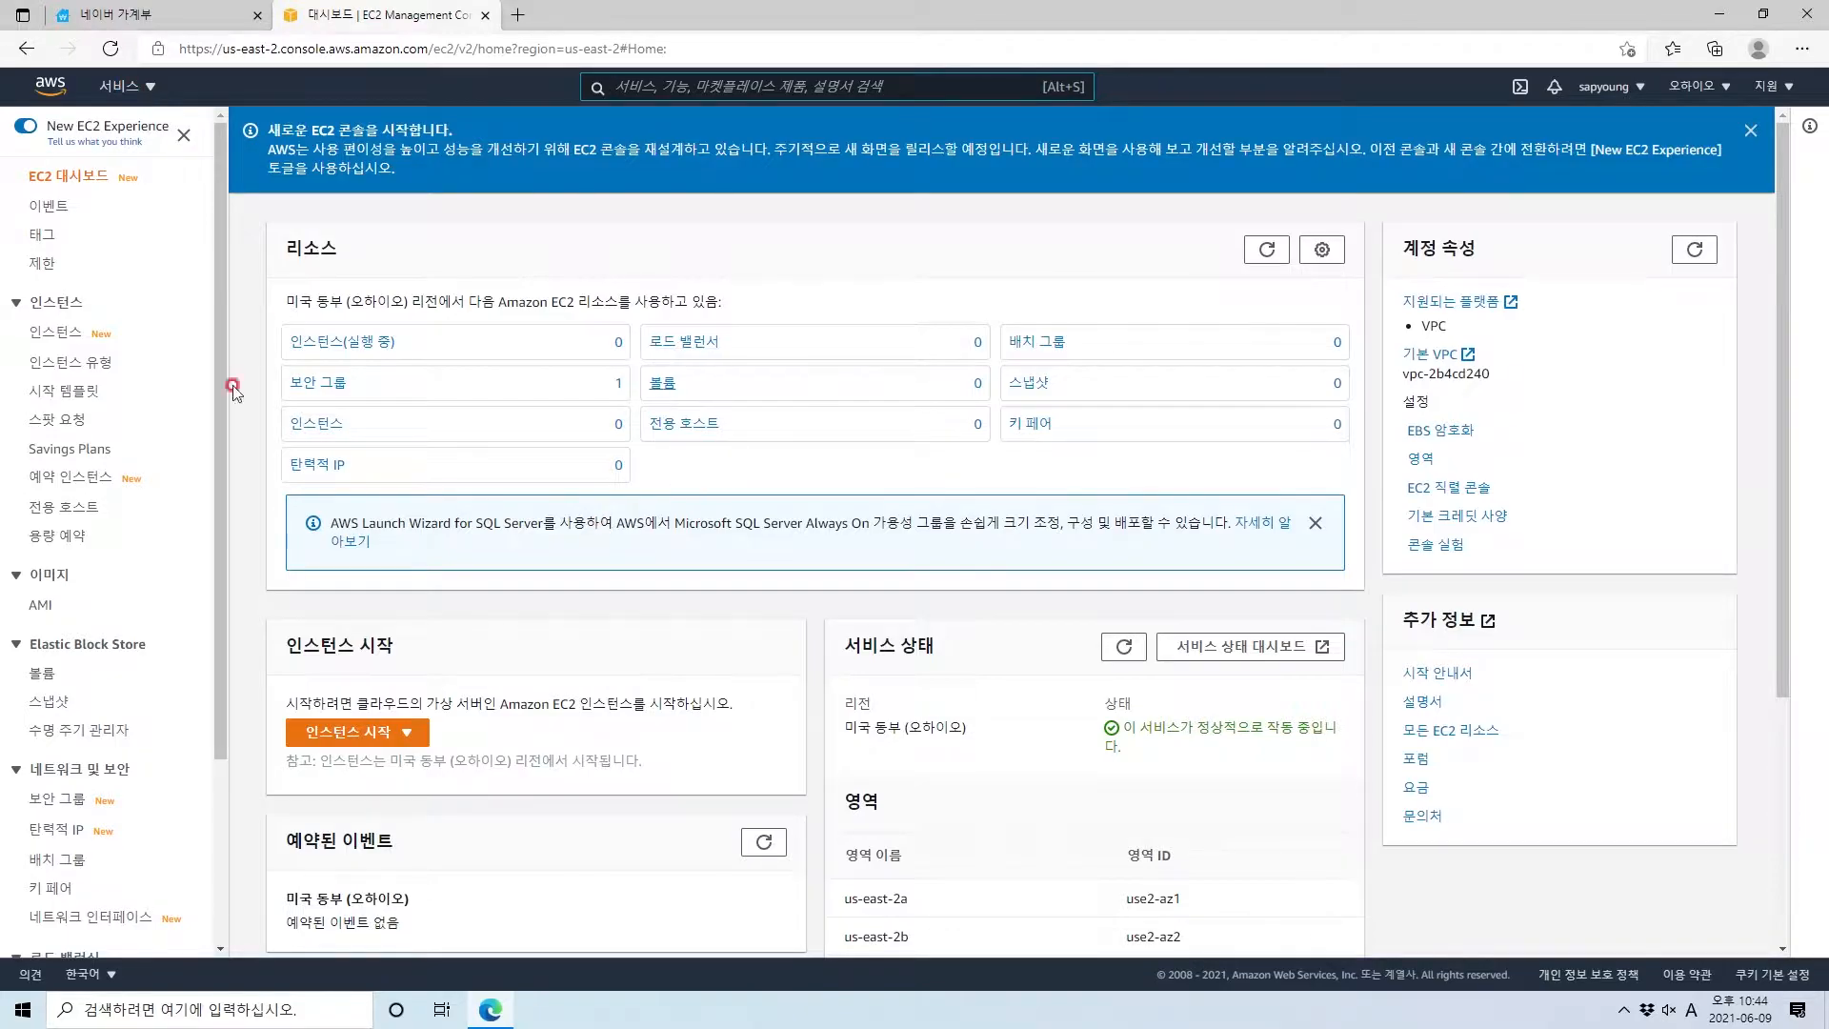
pyautogui.click(113, 88)
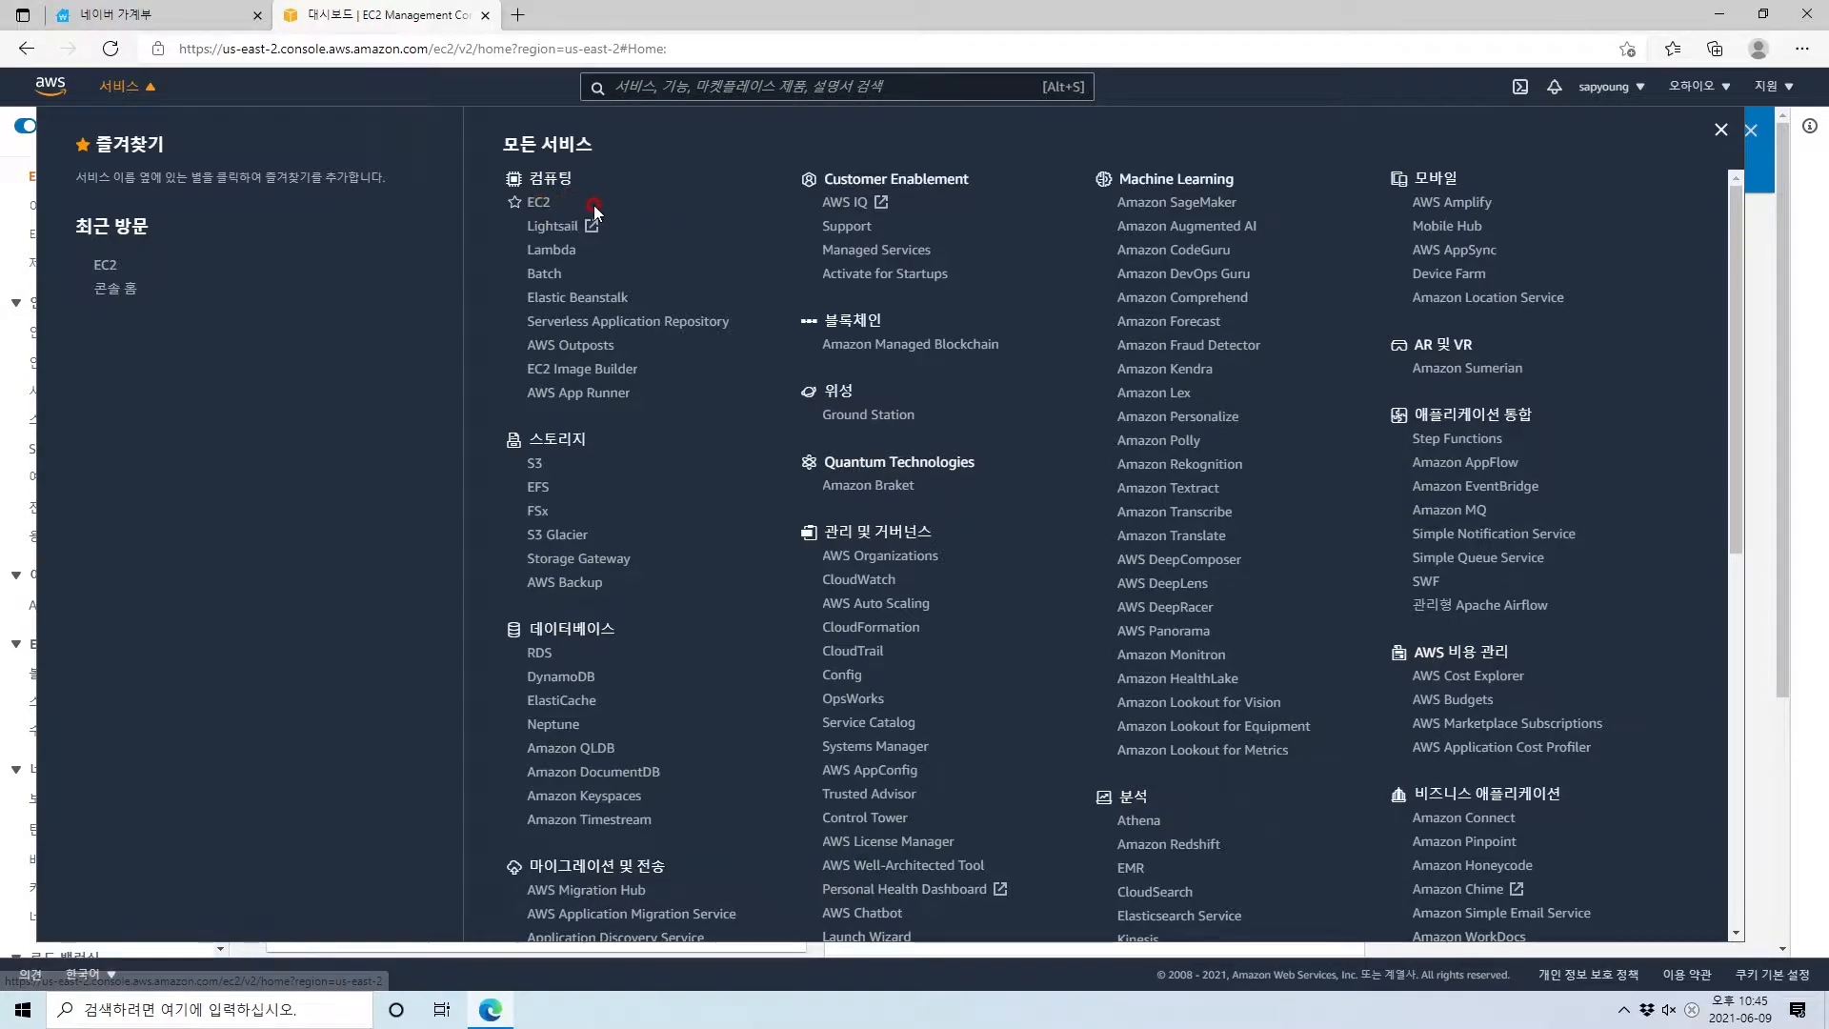
pyautogui.click(538, 203)
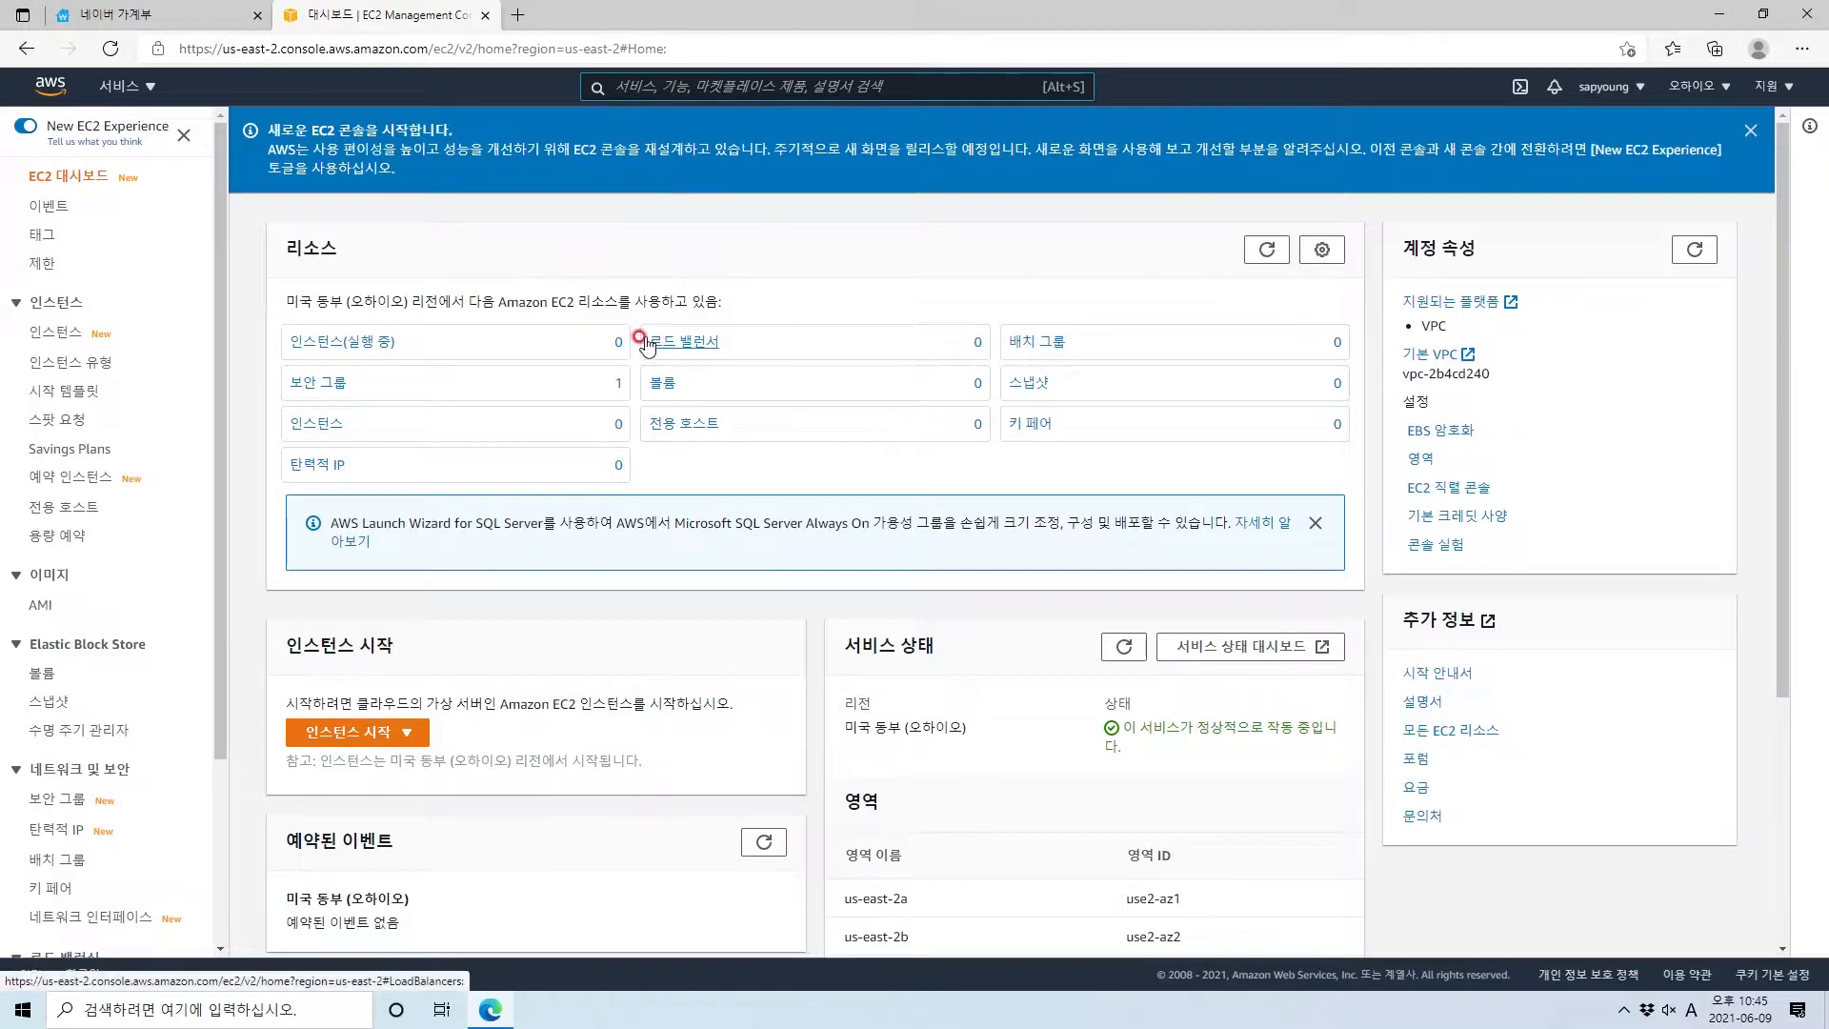
pyautogui.hotkey('alt', 's')
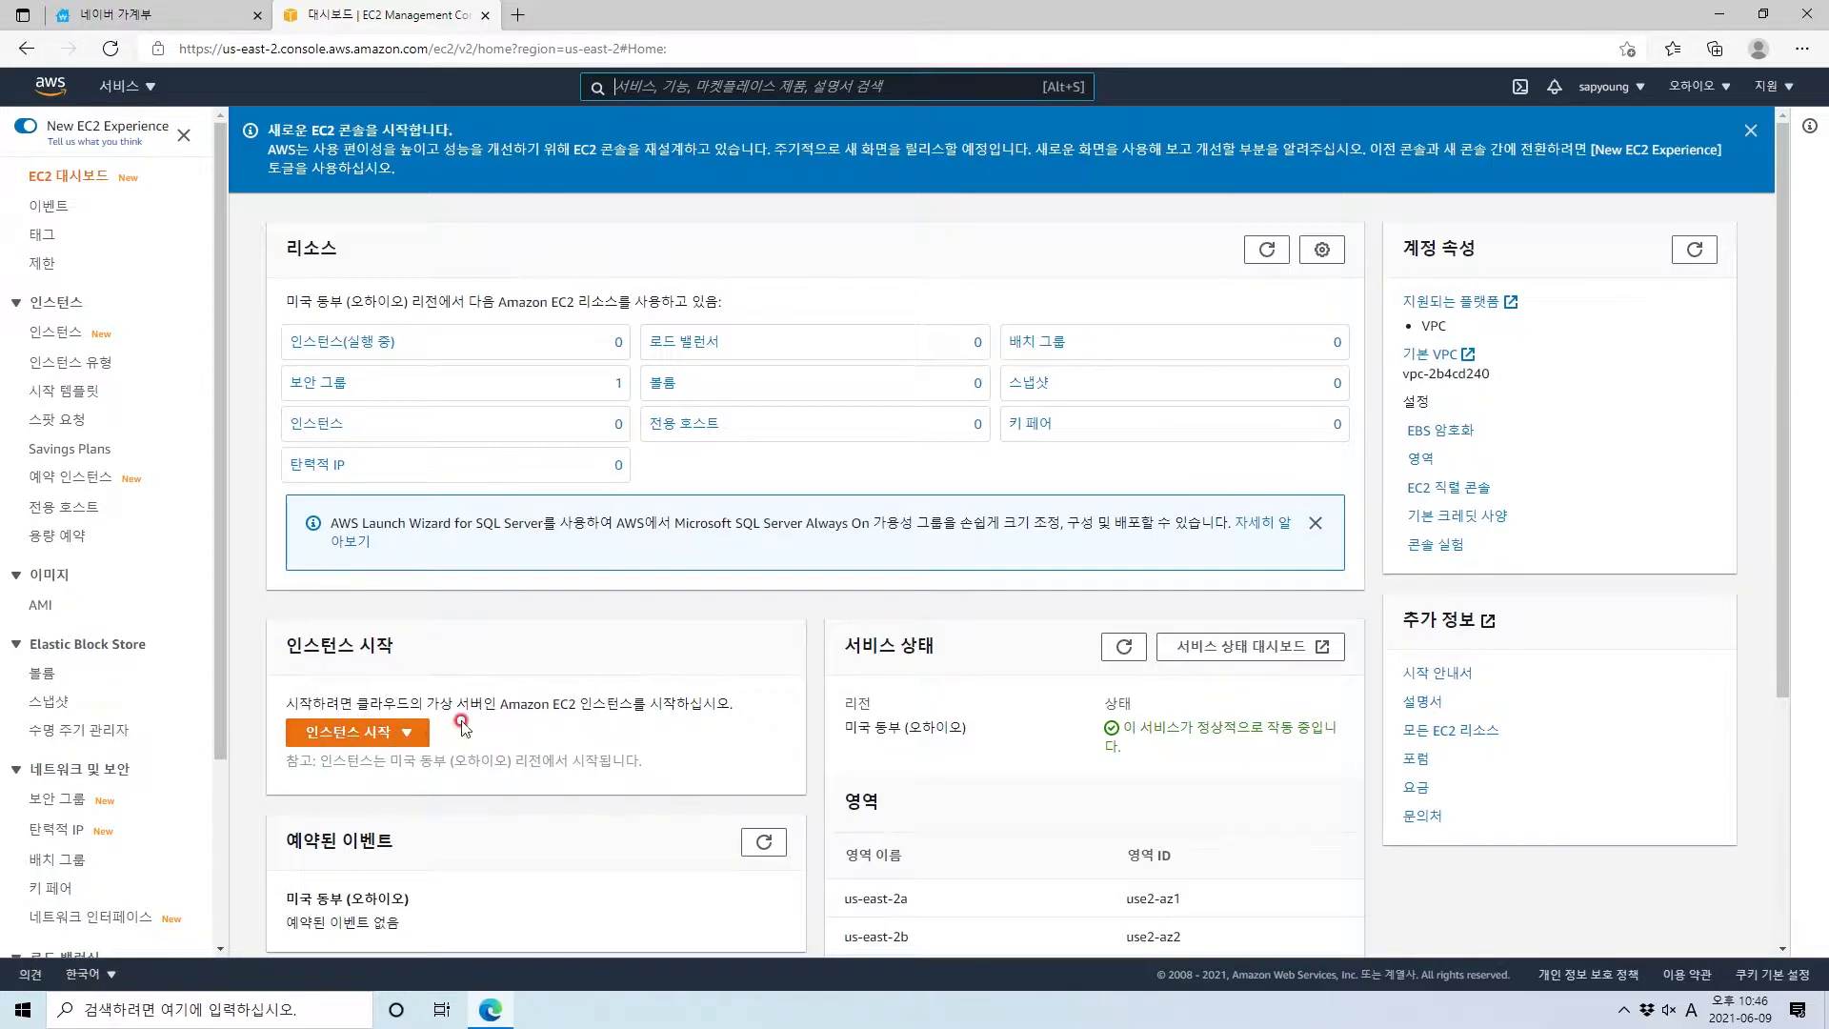
# Start launching a new EC2 instance and select the Amazon Linux 2 AMI (HVM), SSD Volume Type in 64-bit x86
pyautogui.click(376, 738)
pyautogui.click(372, 757)
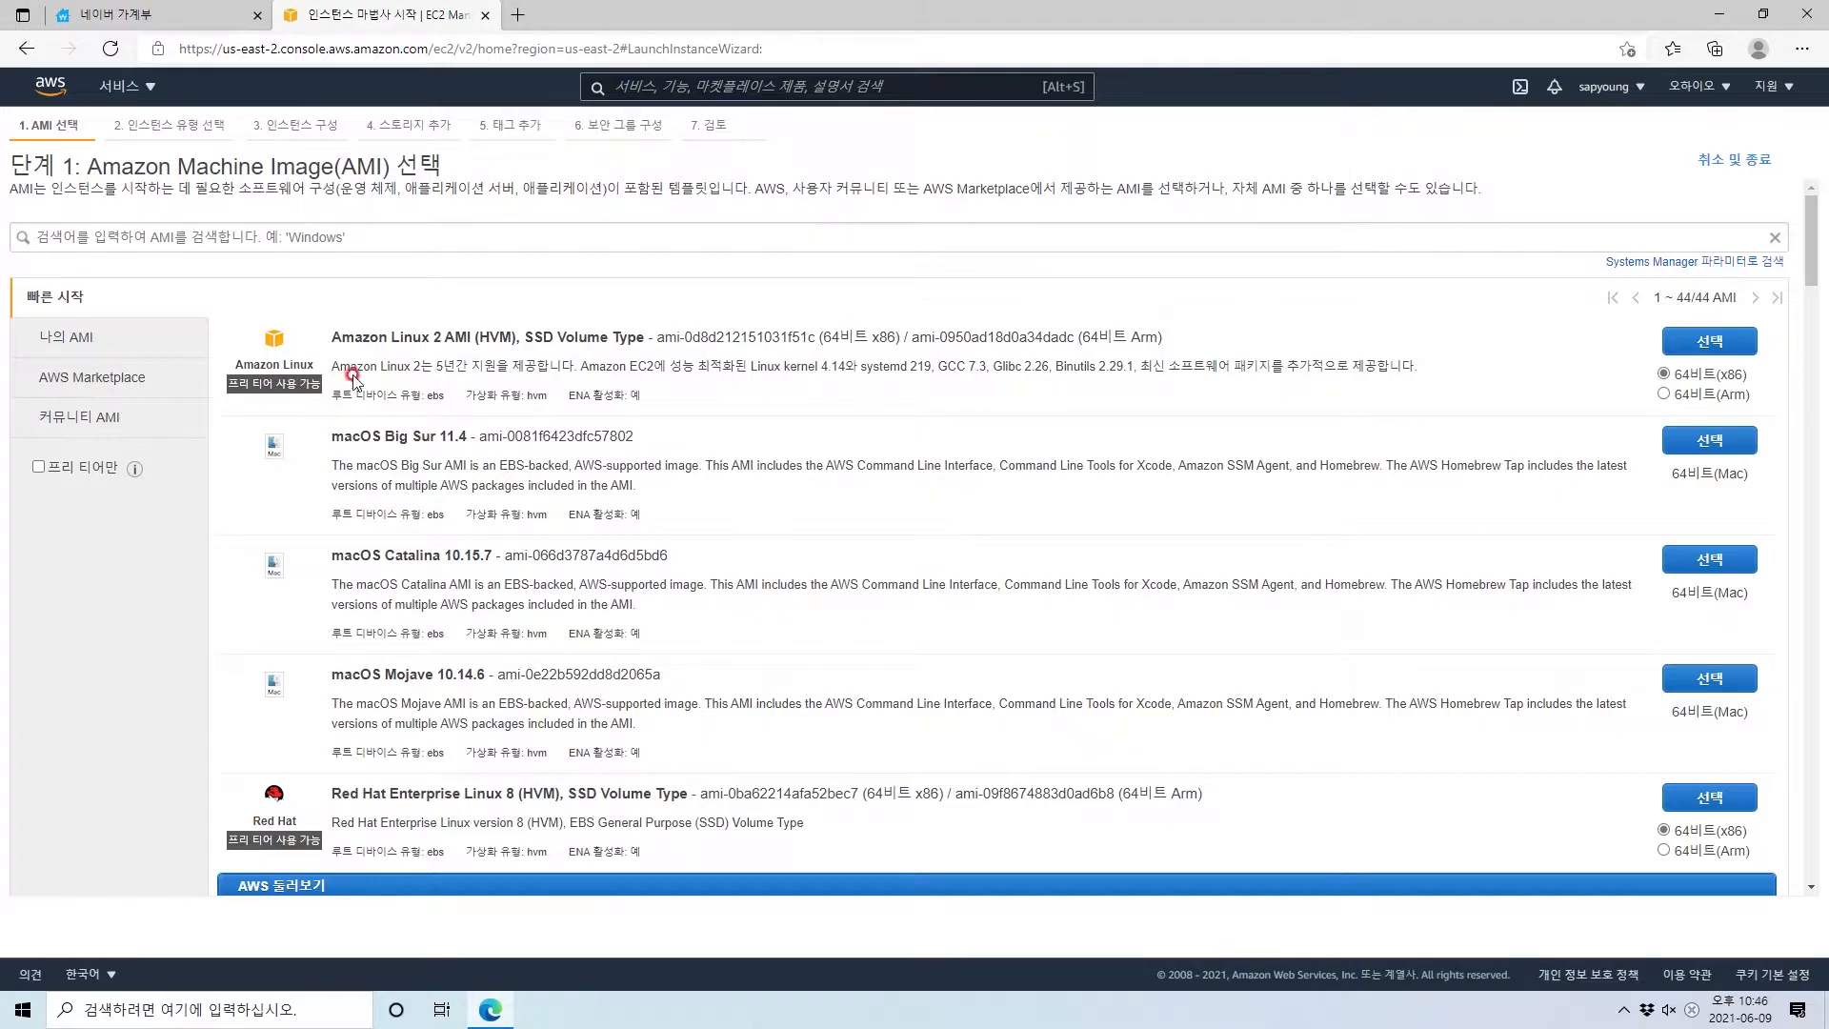
pyautogui.scroll(-3, 365, 367)
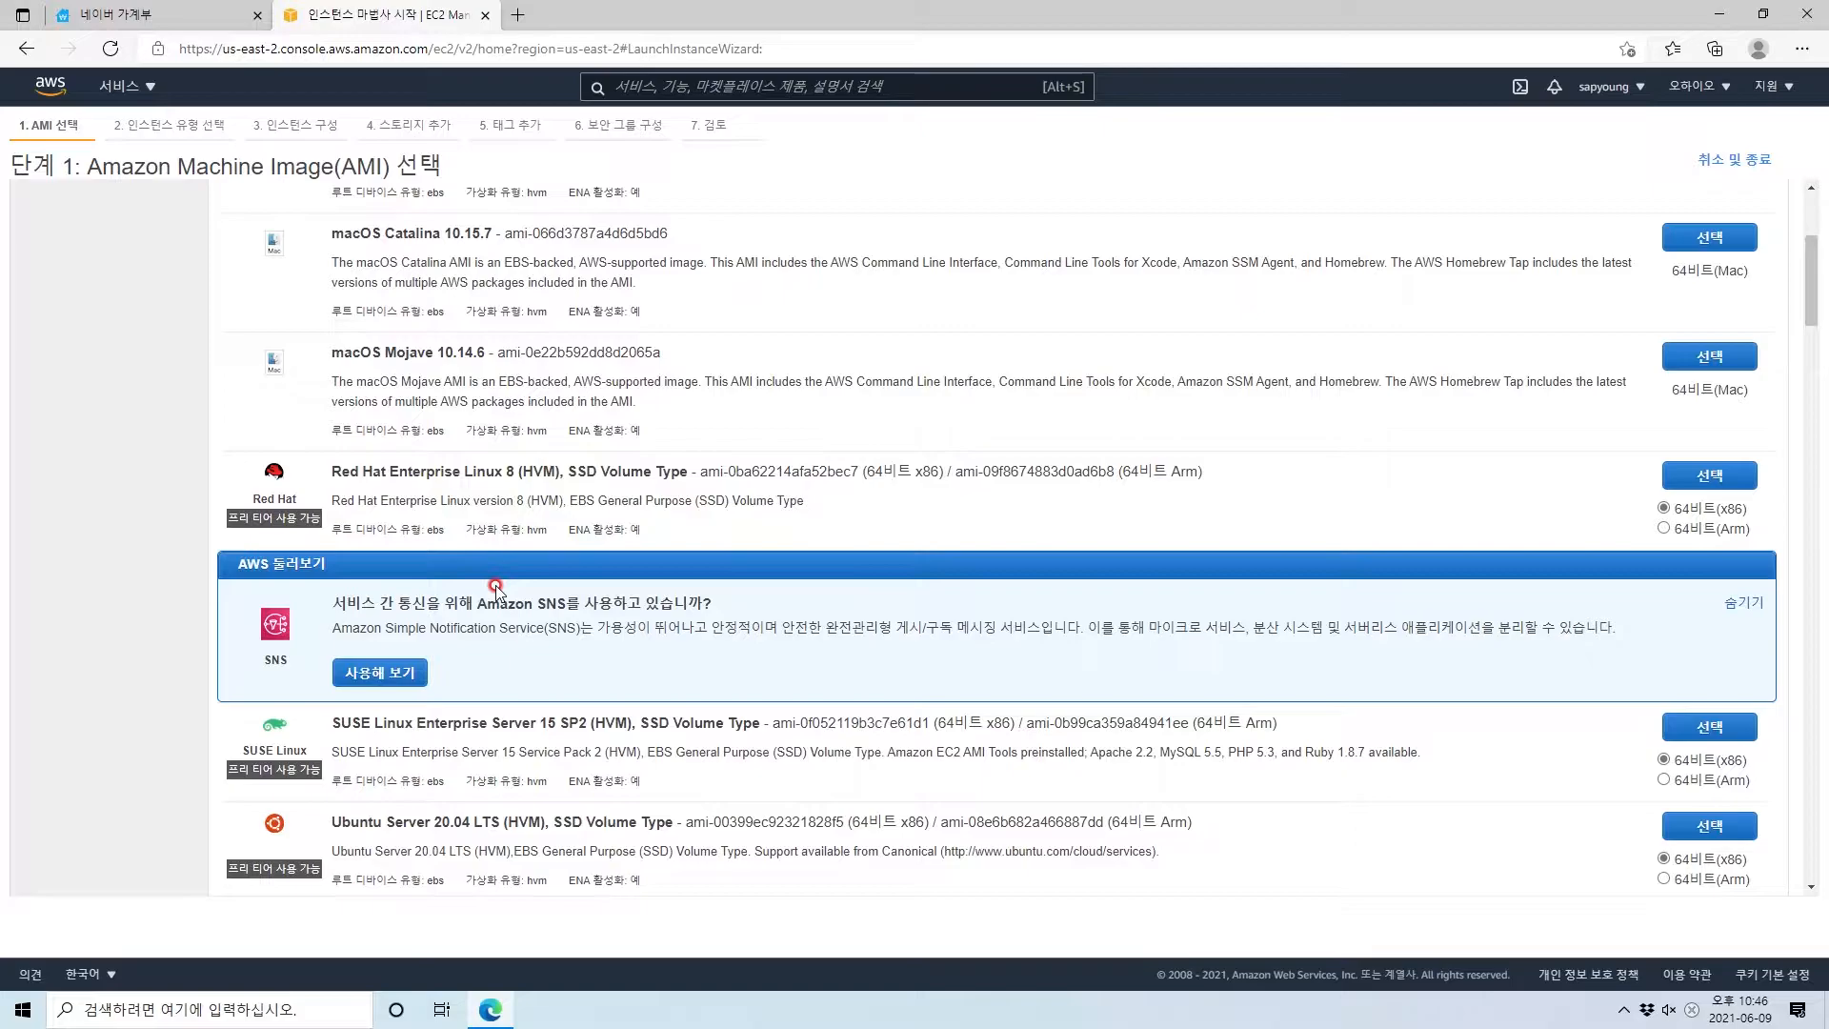
pyautogui.scroll(3, 496, 588)
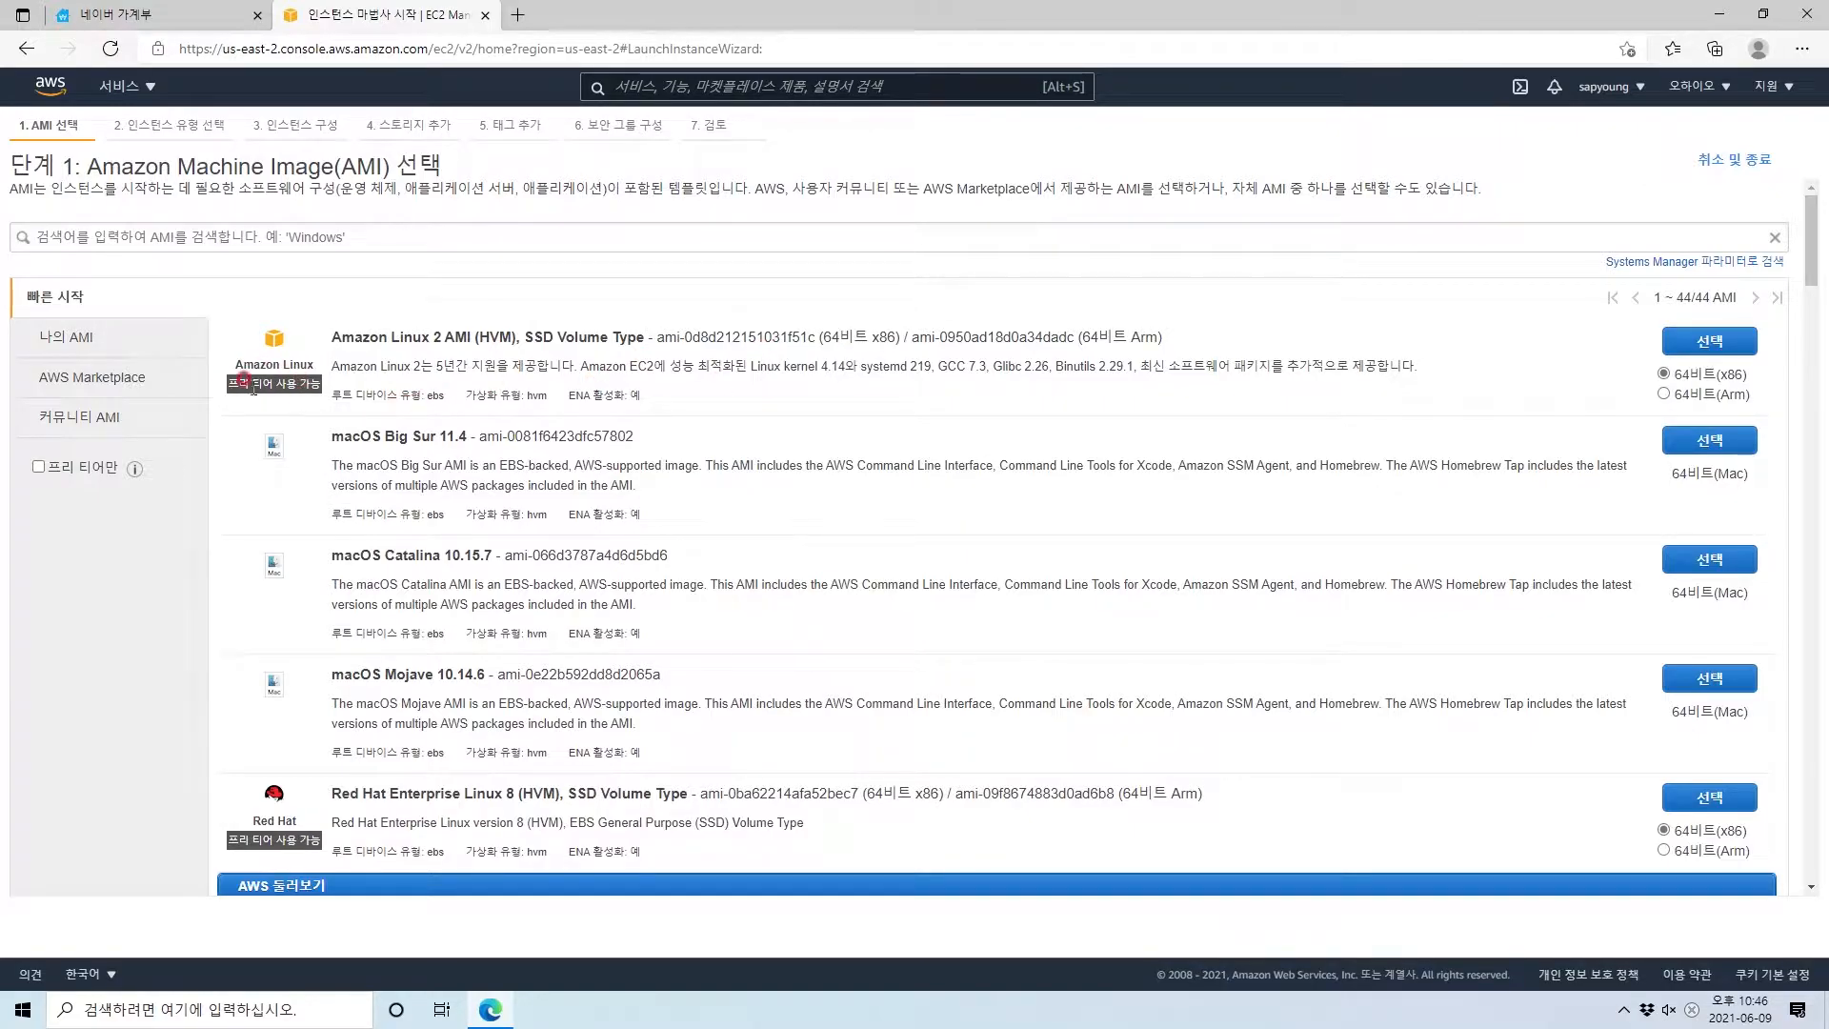
pyautogui.click(1708, 353)
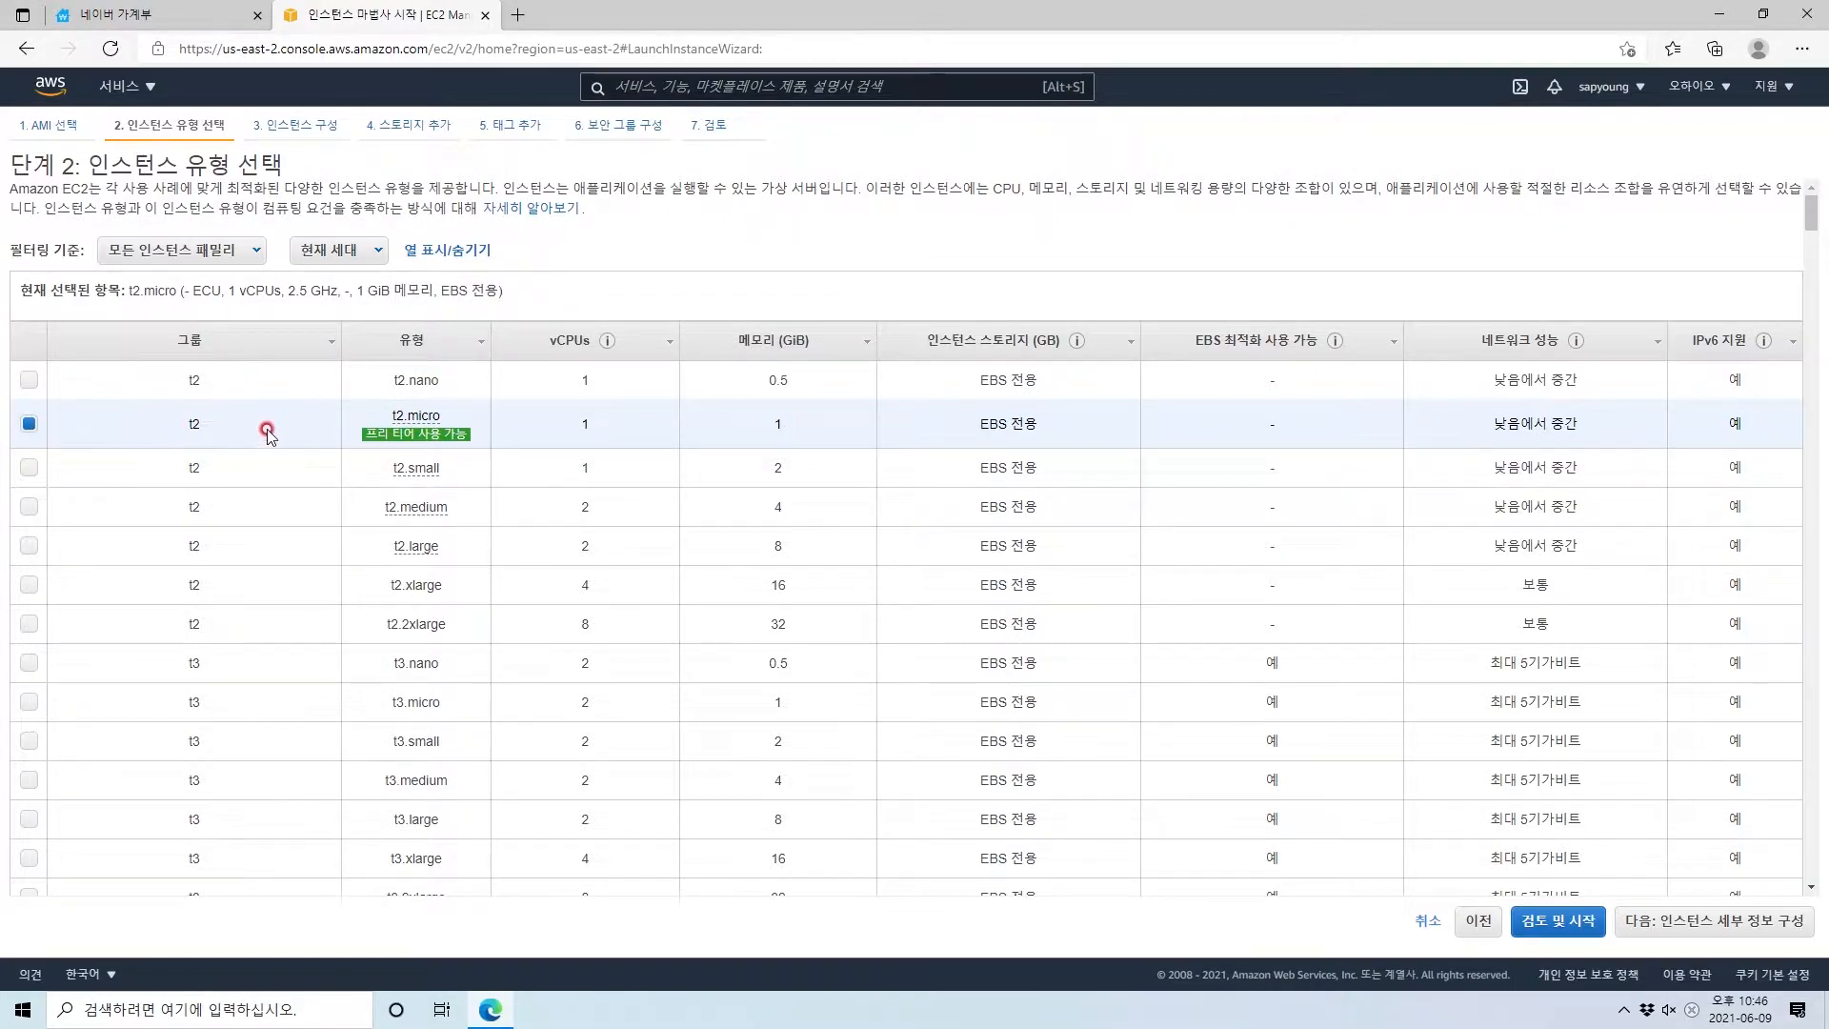
# Keep the free-tier t2.micro instance type, review the launch settings and proceed to the key pair selection
pyautogui.moveTo(371, 433)
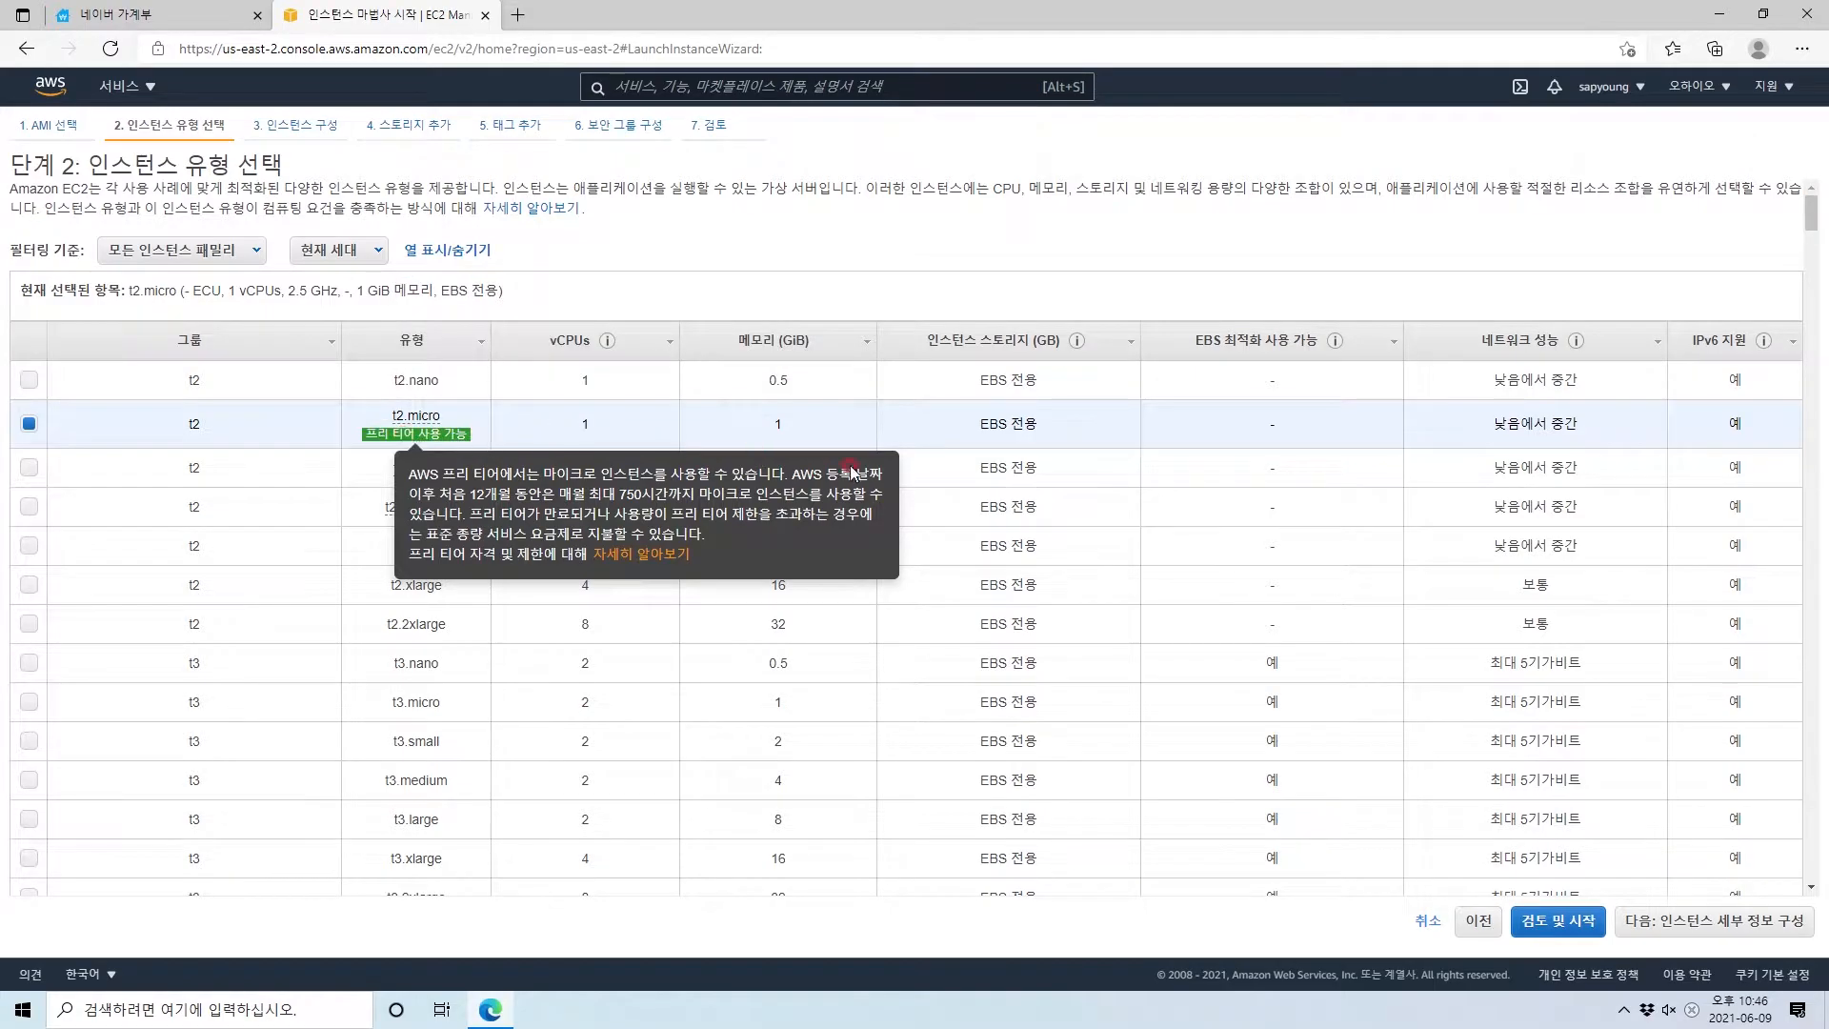
pyautogui.click(1577, 929)
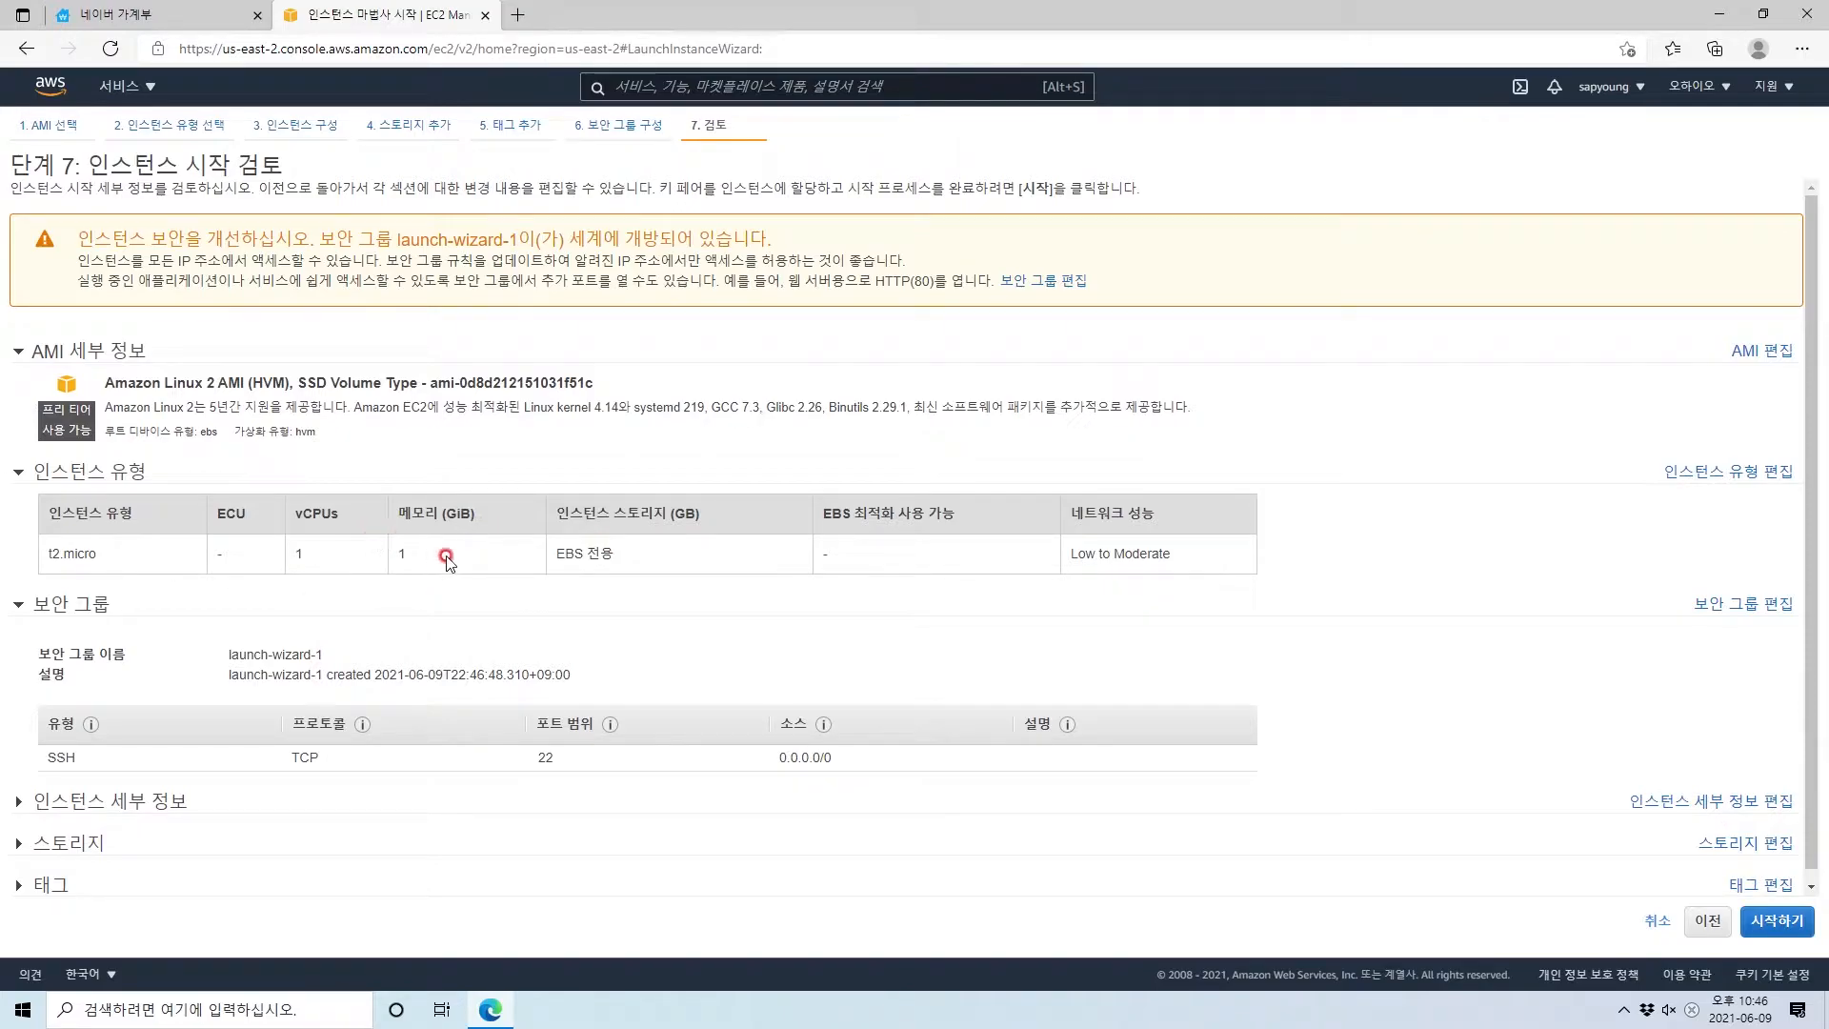
pyautogui.scroll(-1, 448, 552)
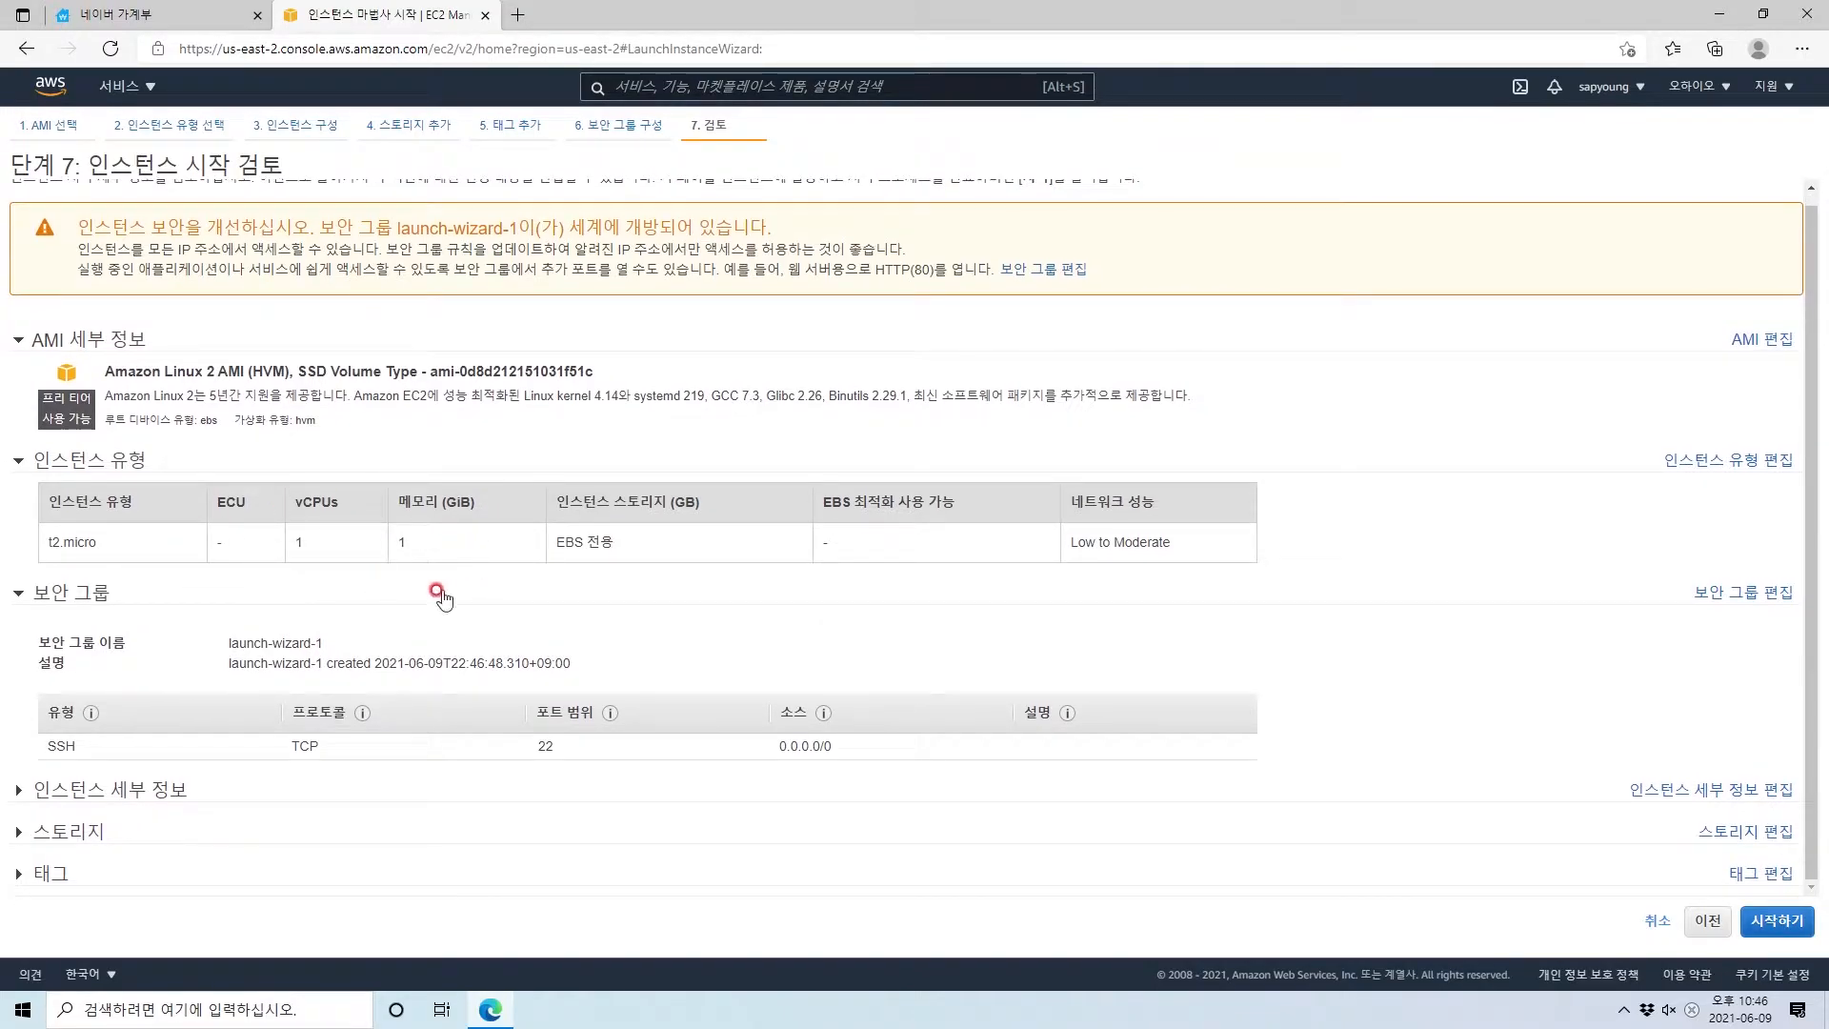
pyautogui.click(1777, 920)
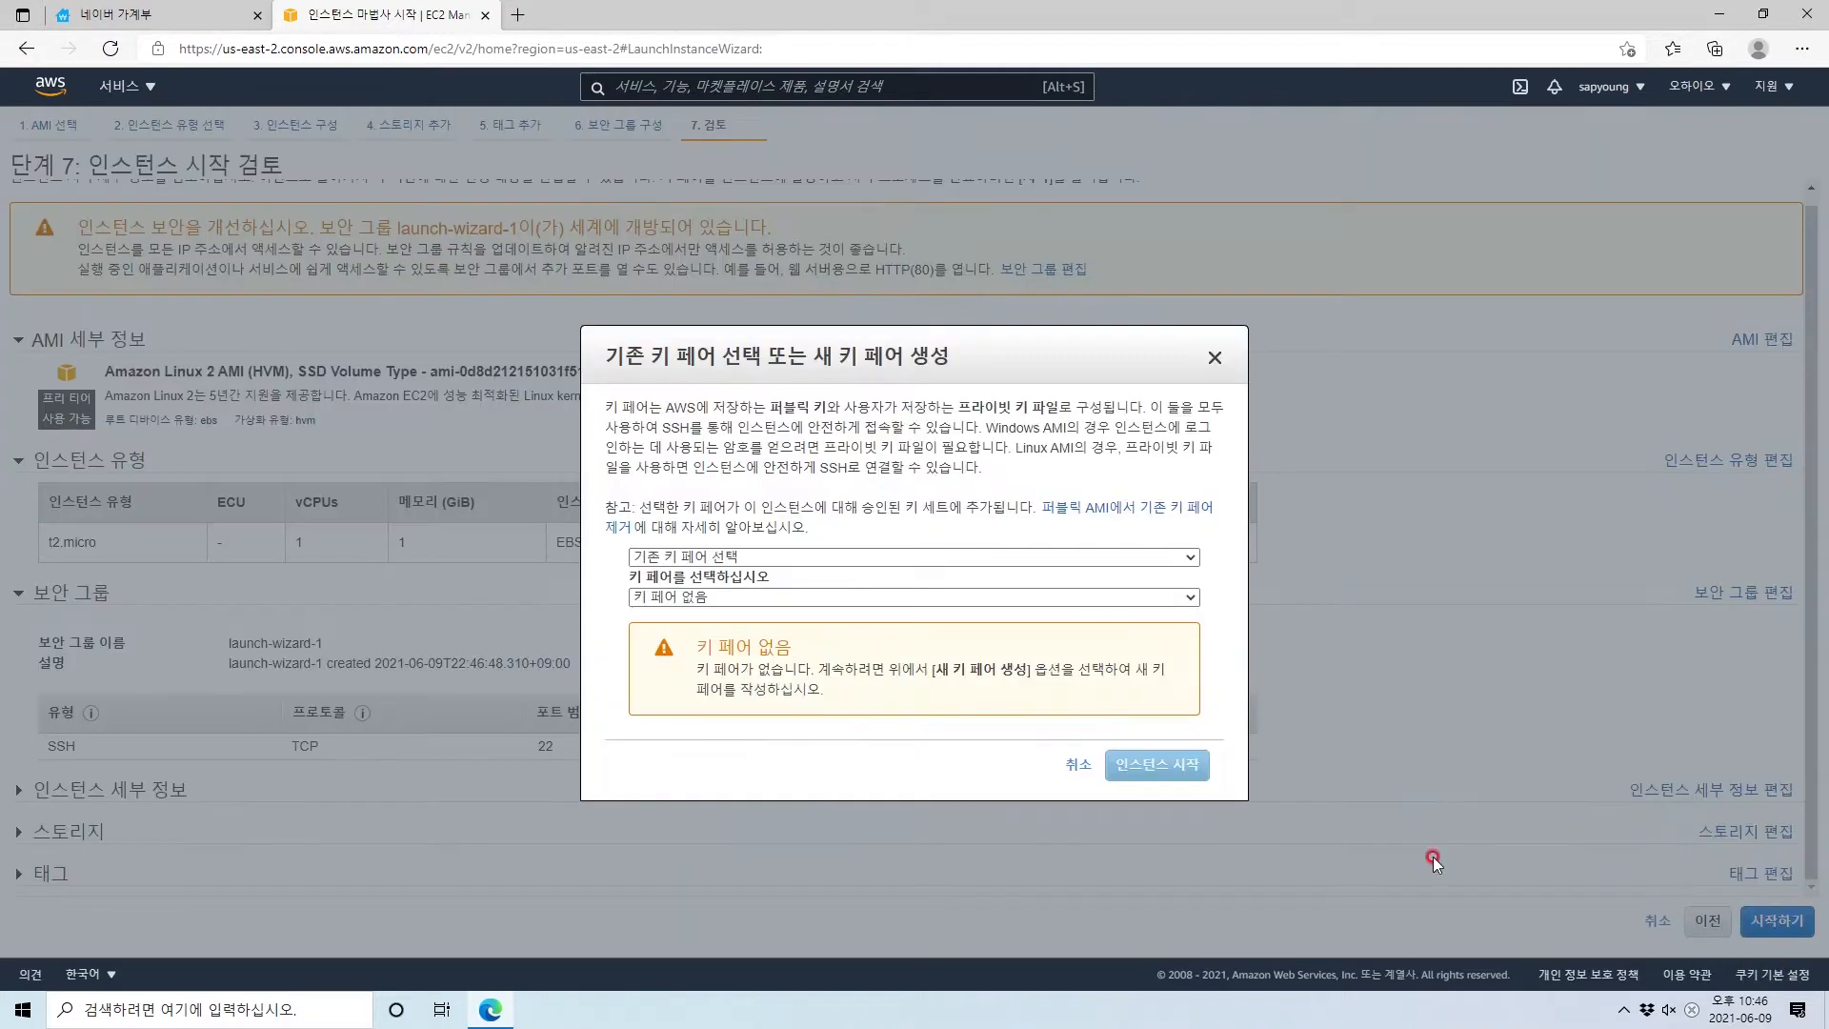
# Create a new key pair named sapyung for the instance and download its private key file
pyautogui.click(724, 558)
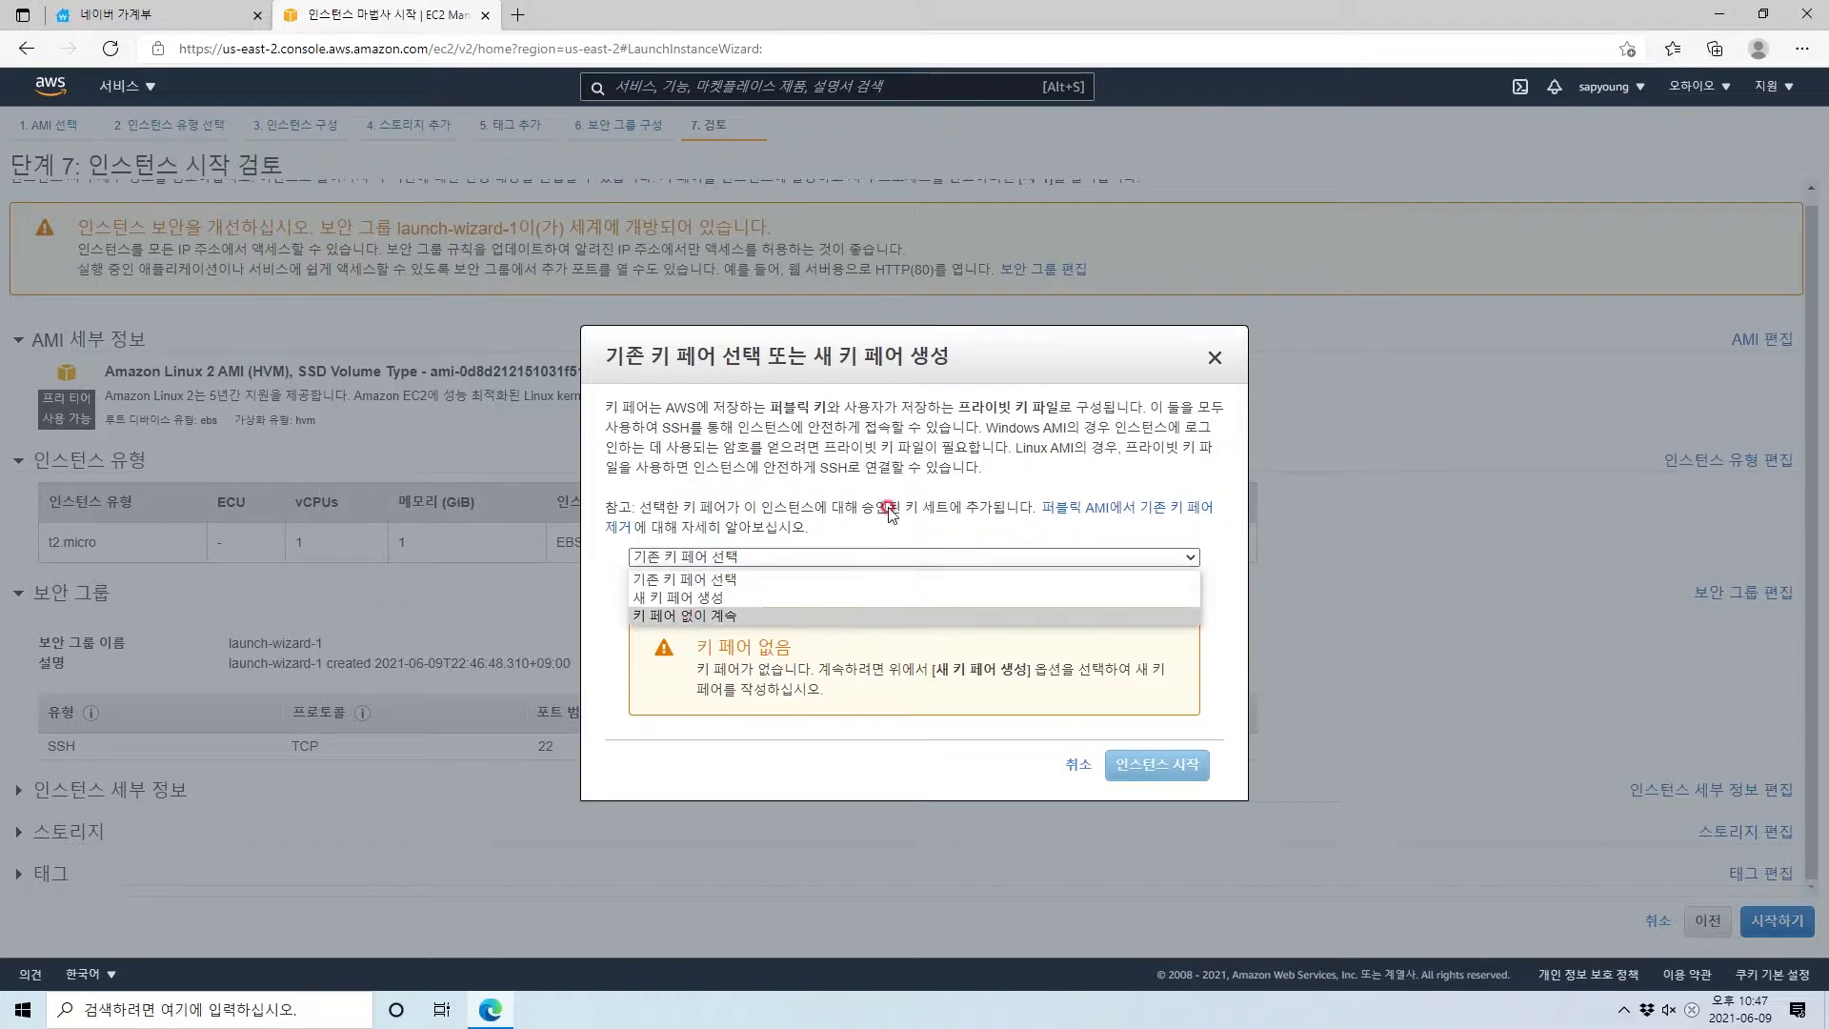
pyautogui.click(767, 596)
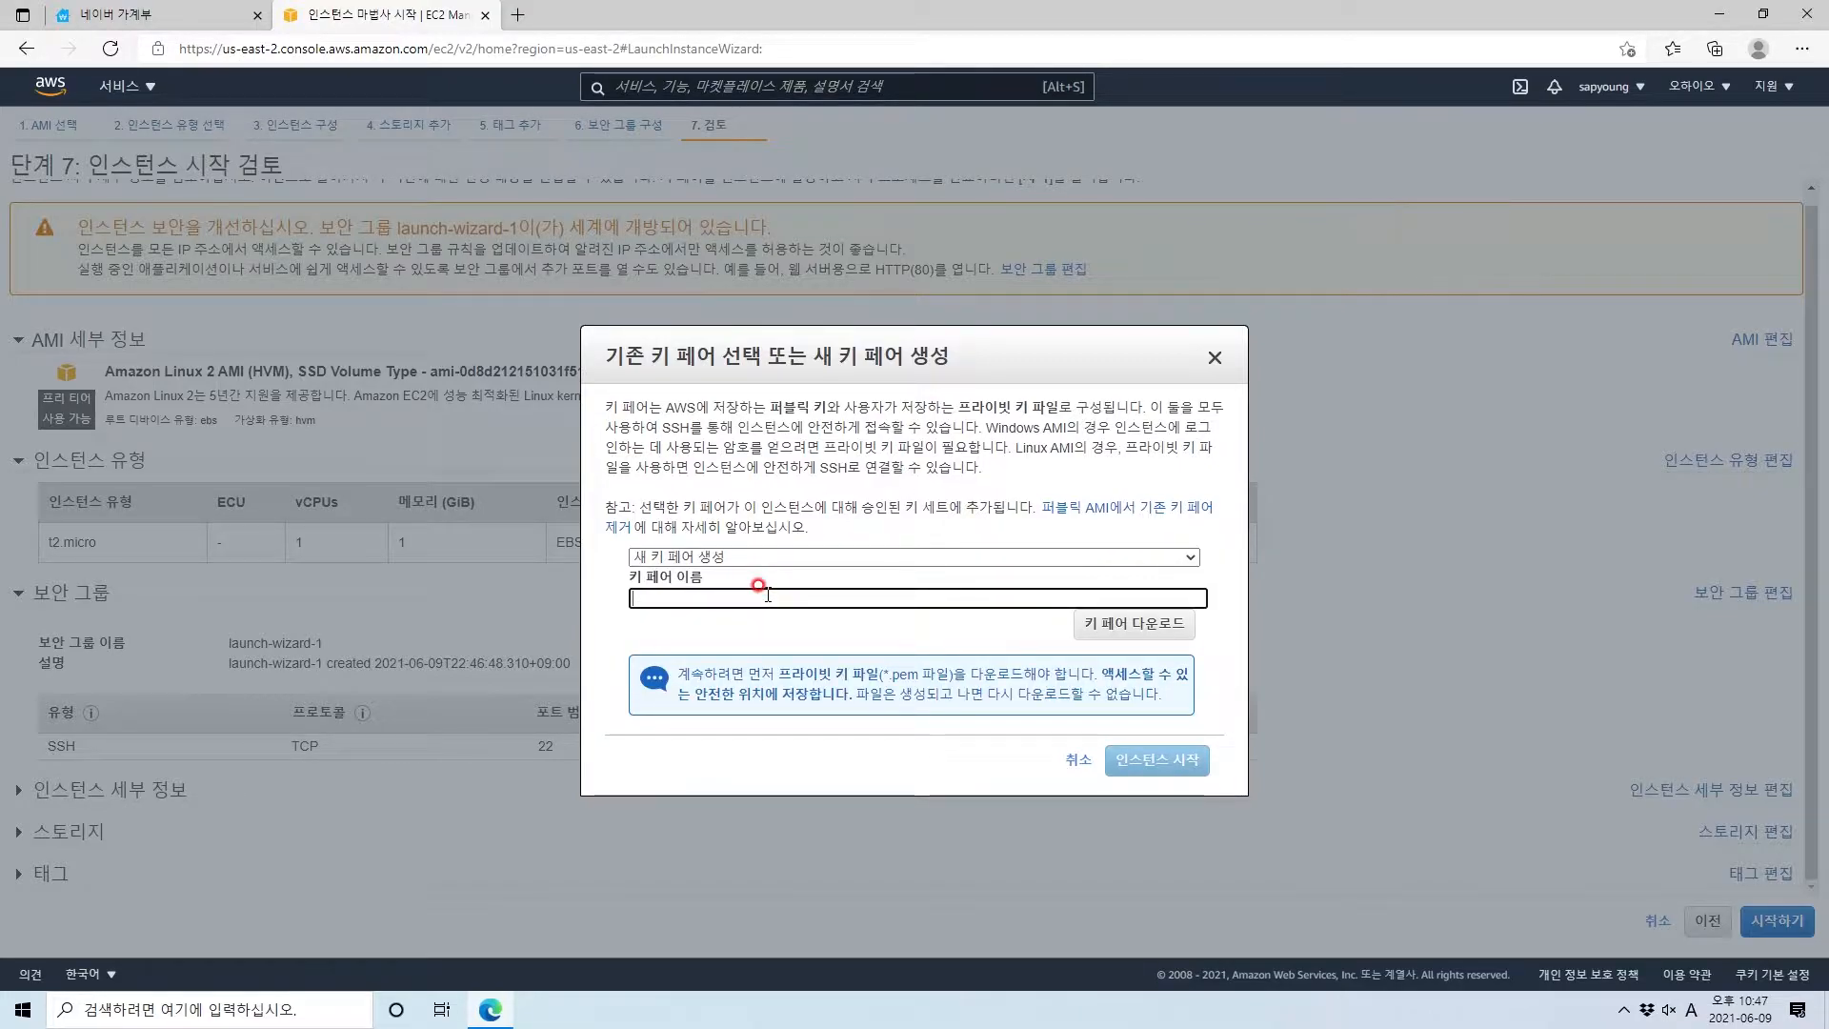
pyautogui.write('sapyung')
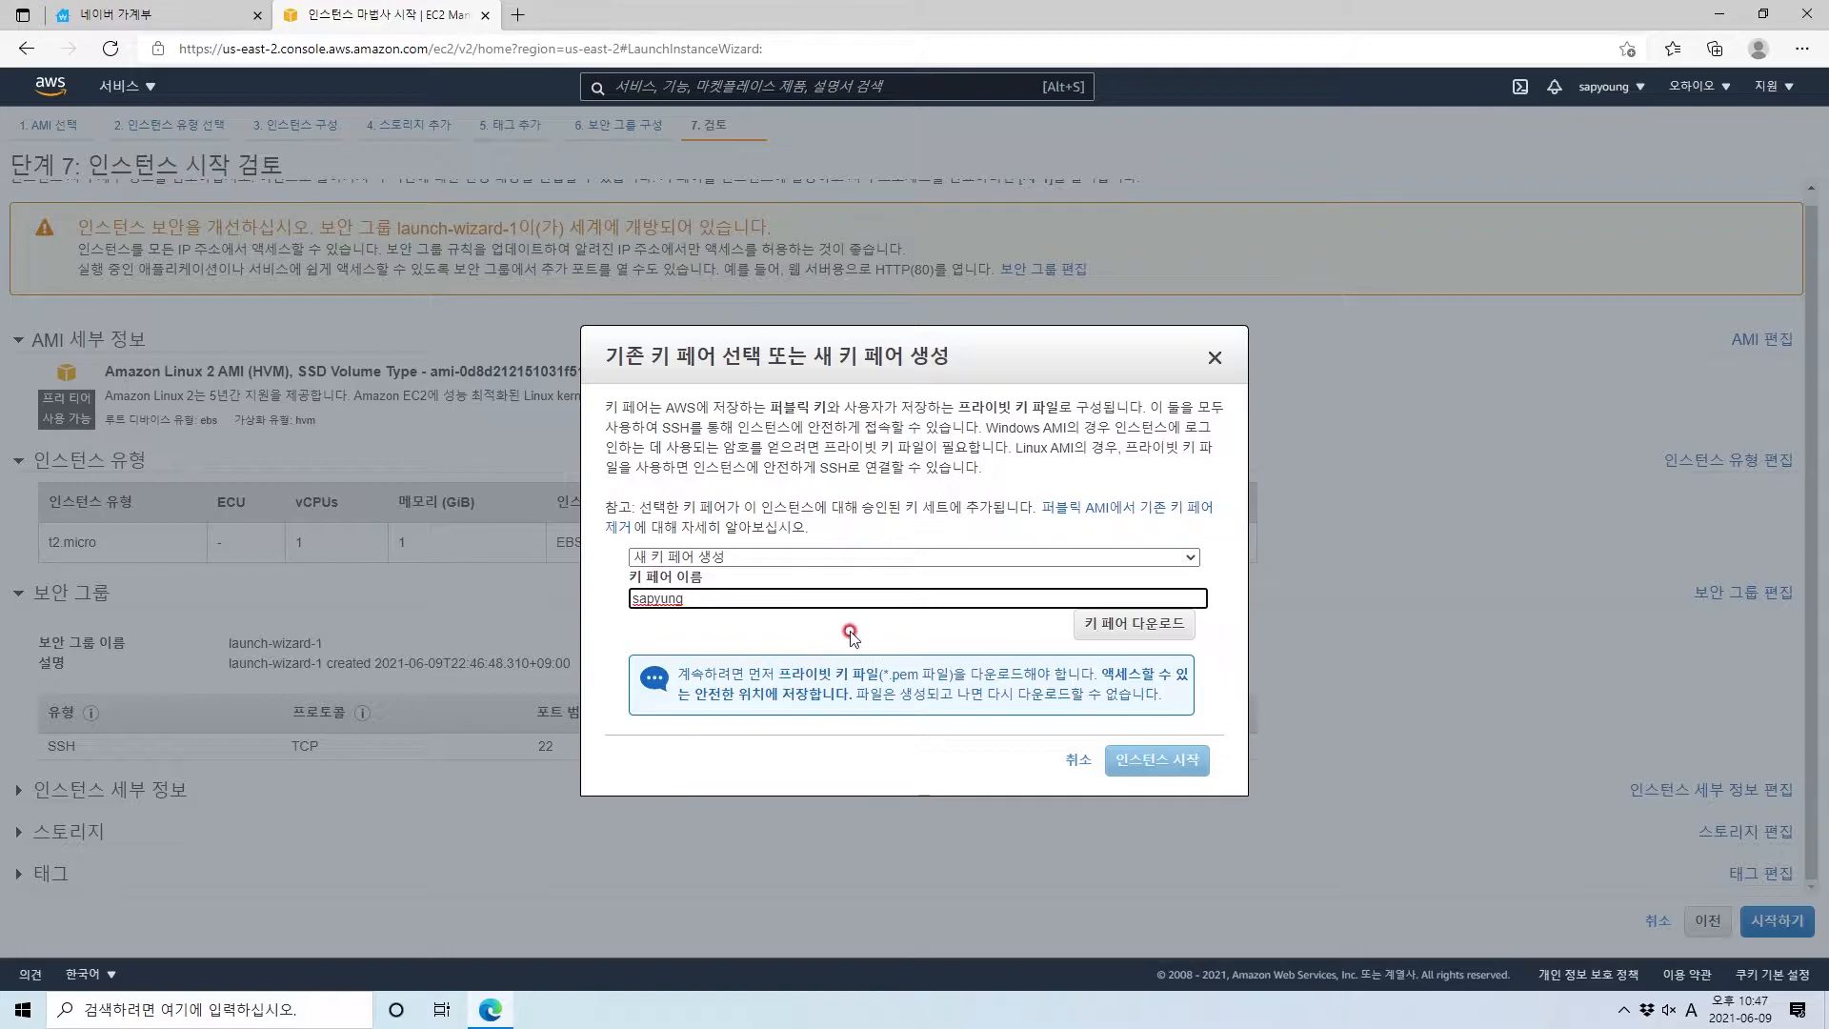
pyautogui.click(1148, 627)
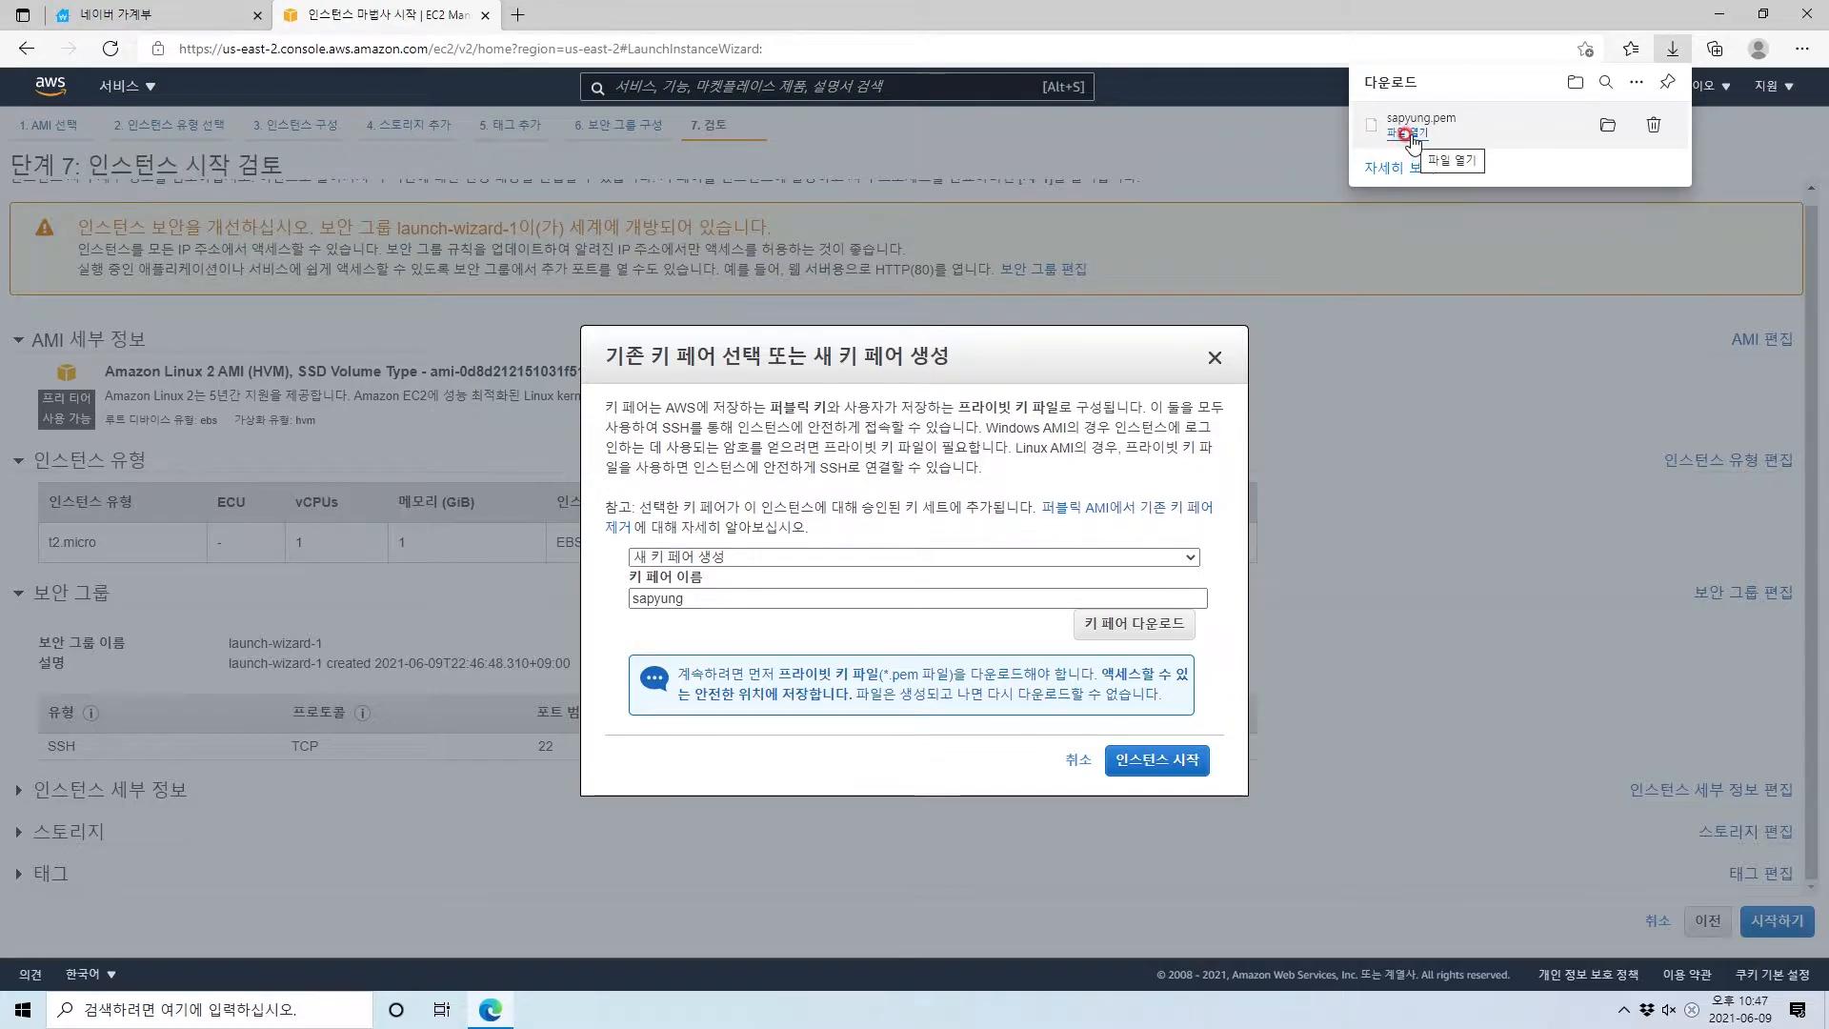
# Copy the downloaded sapyung.pem file from the Downloads folder into the Dropbox folder and close the file window
pyautogui.click(1407, 134)
pyautogui.click(1025, 339)
pyautogui.click(1595, 171)
pyautogui.click(1606, 125)
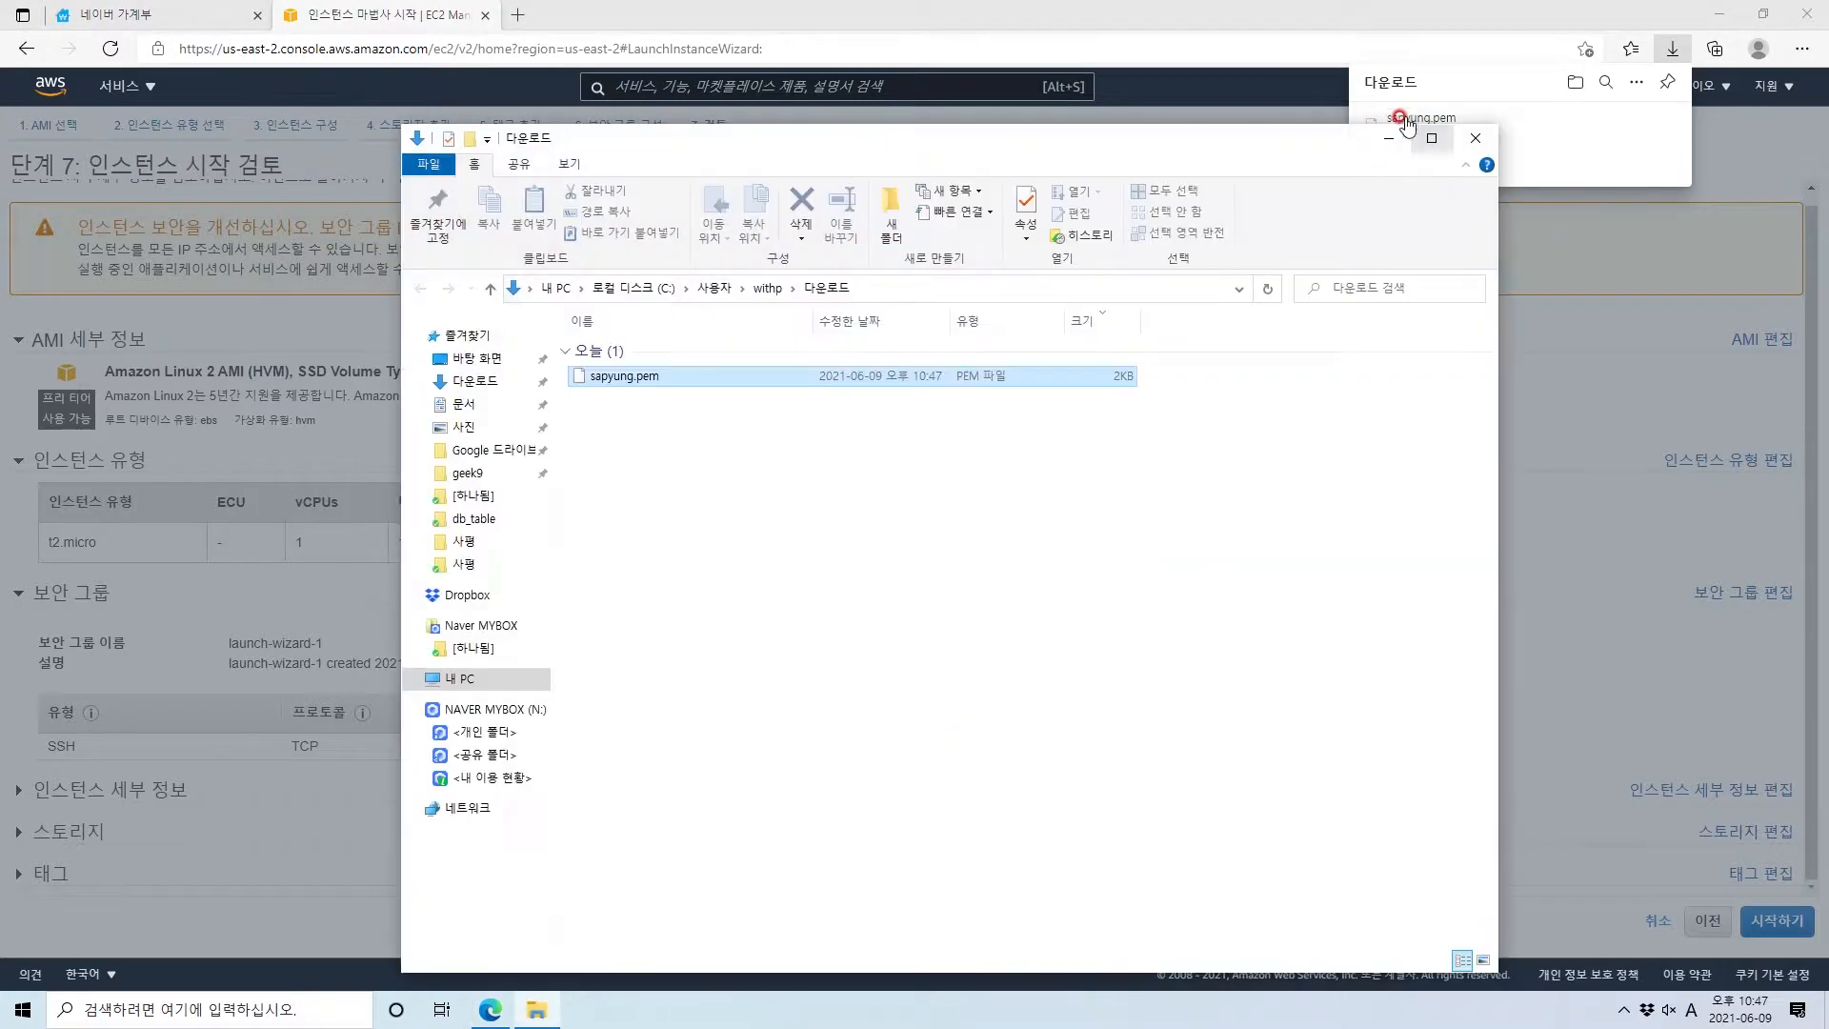
pyautogui.click(619, 380)
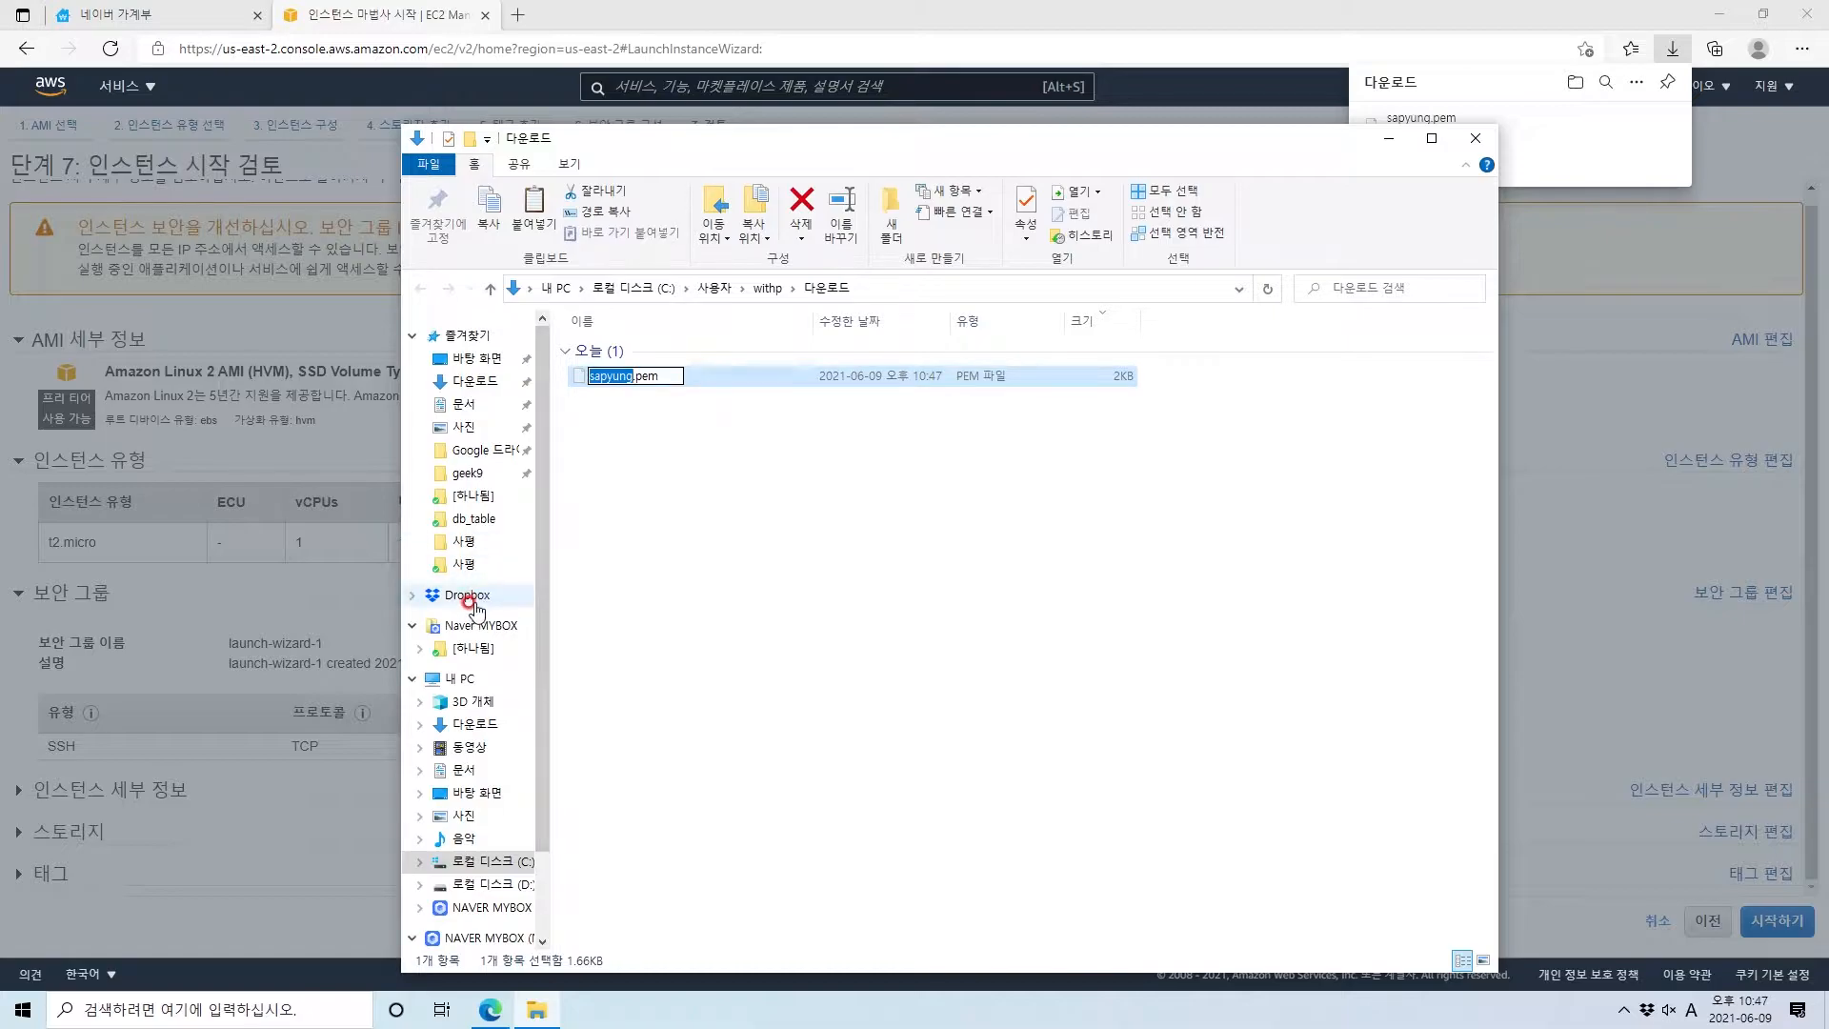
pyautogui.click(472, 598)
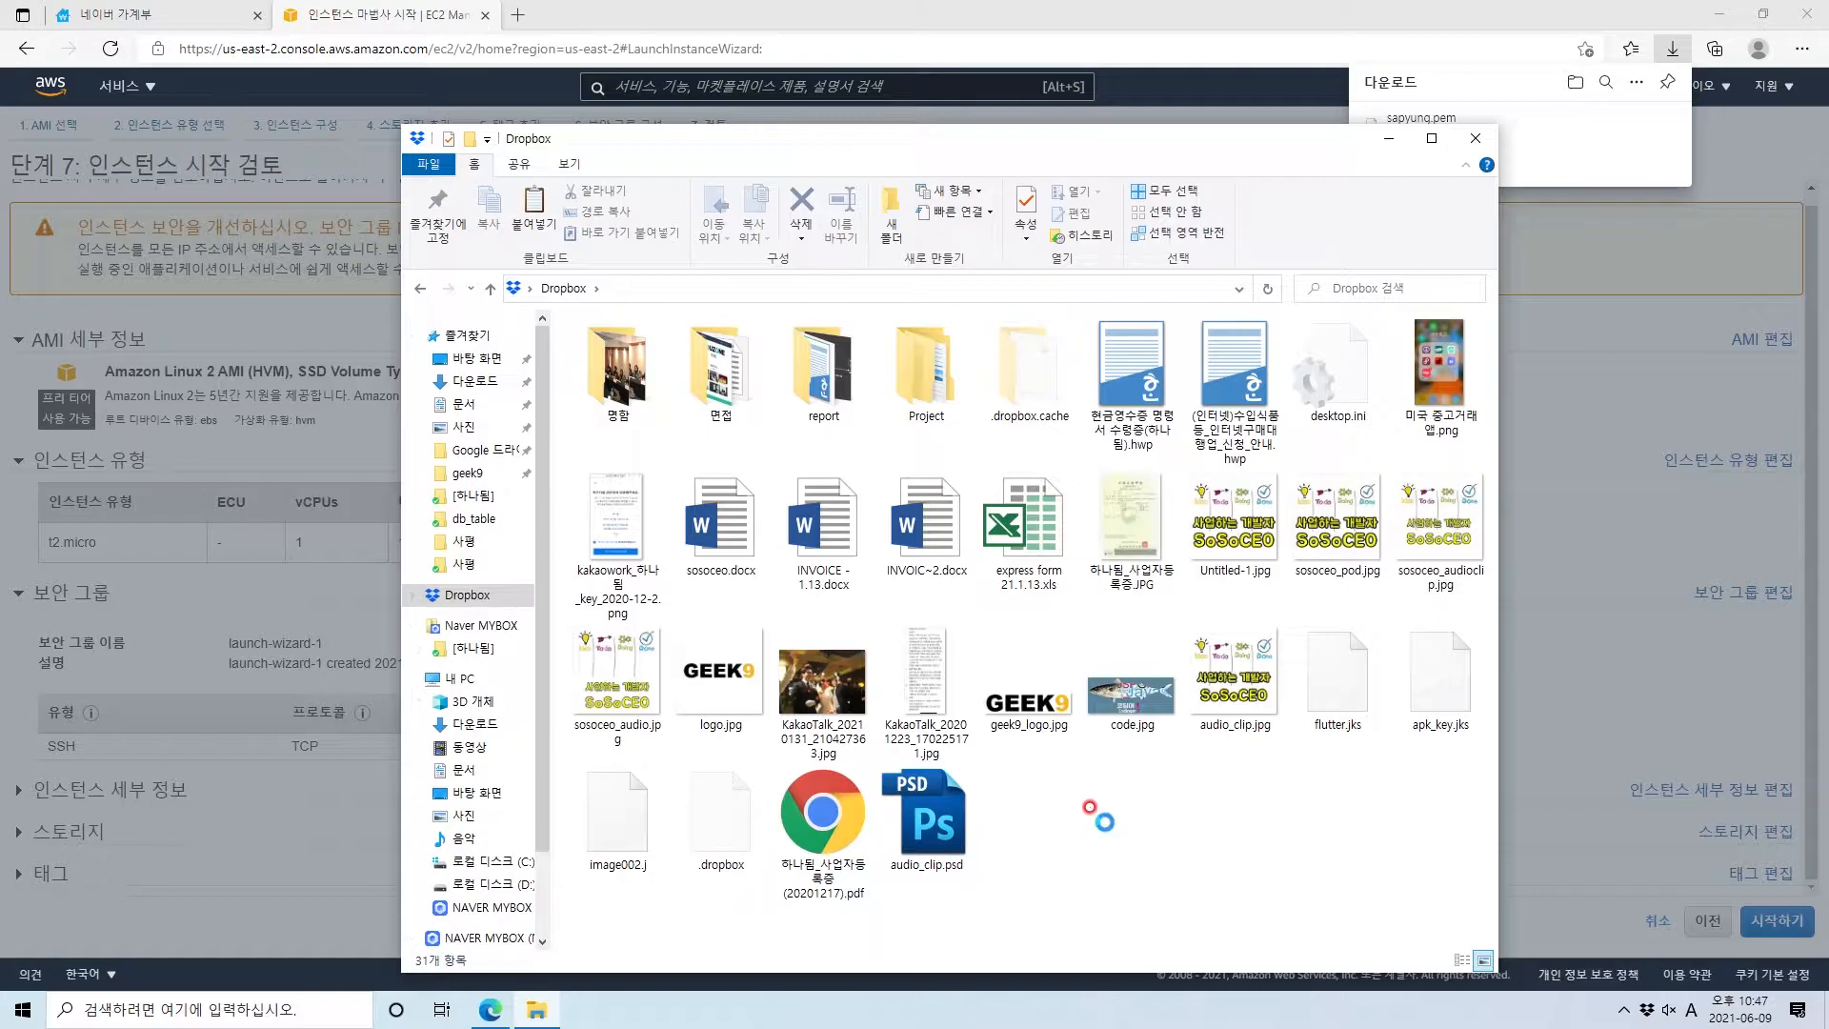
pyautogui.hotkey('ctrl', 'v')
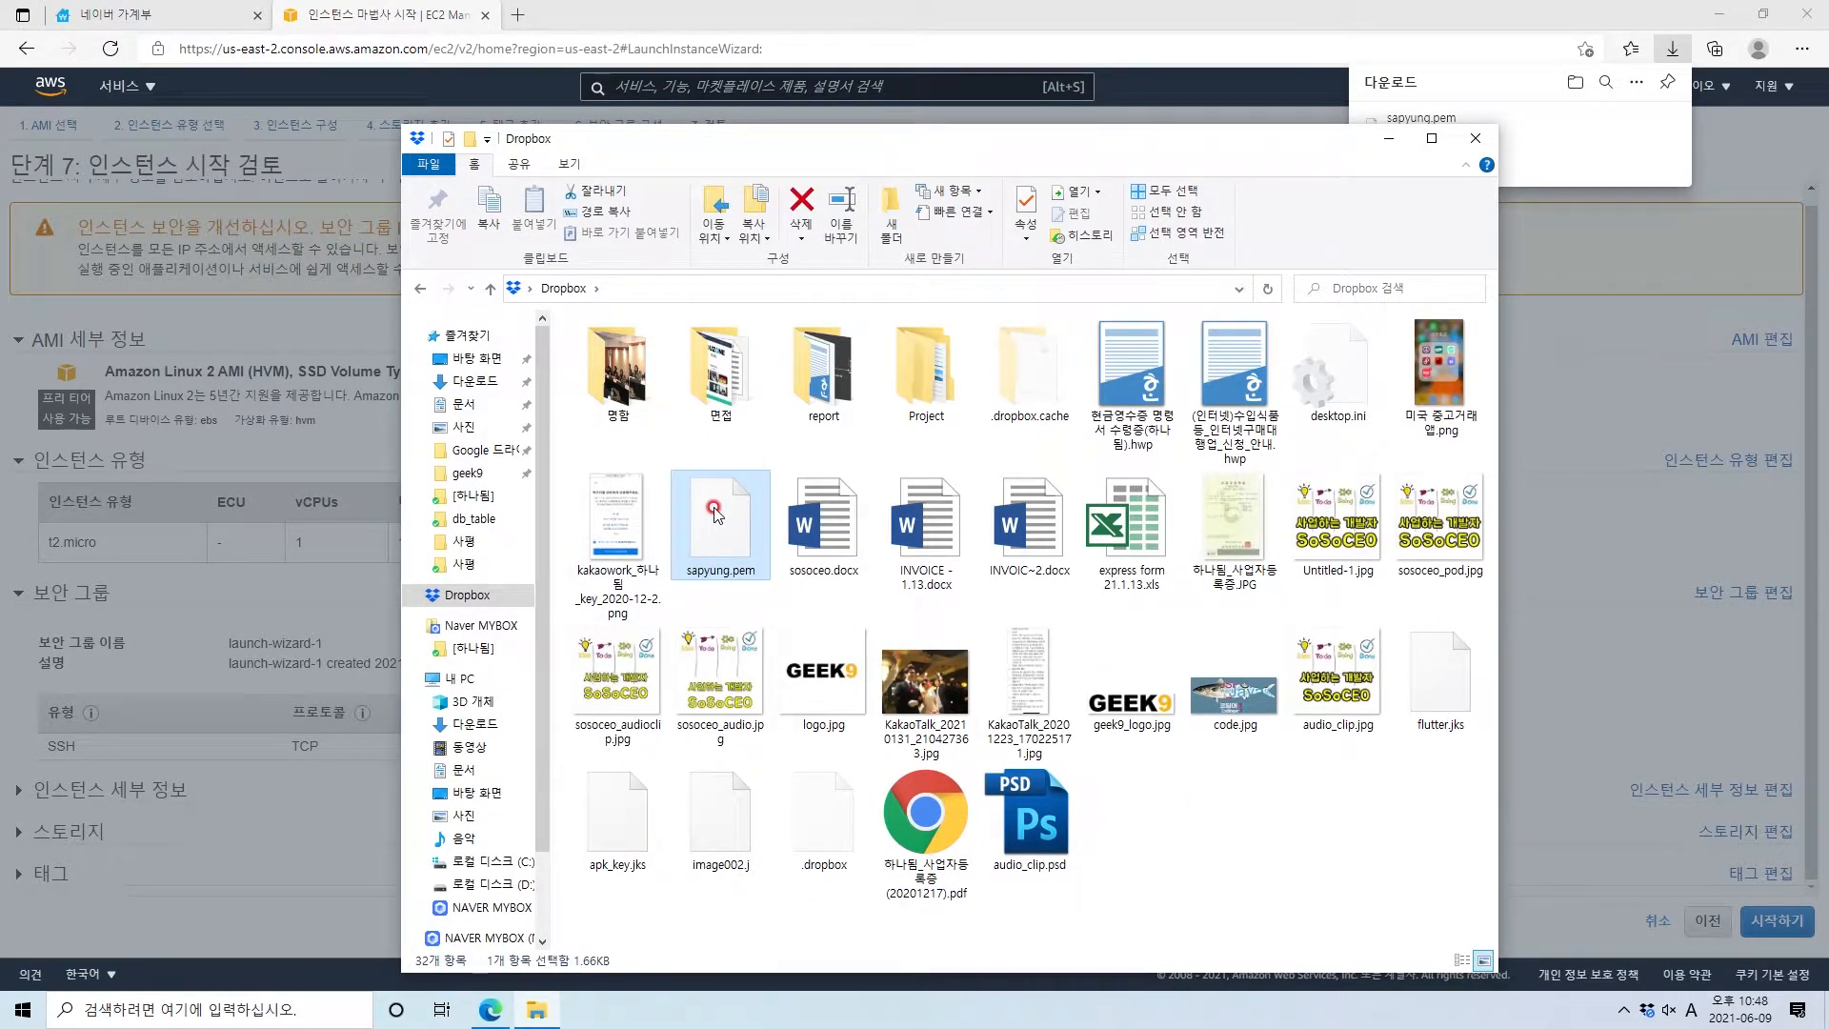
pyautogui.hotkey('alt', 'F4')
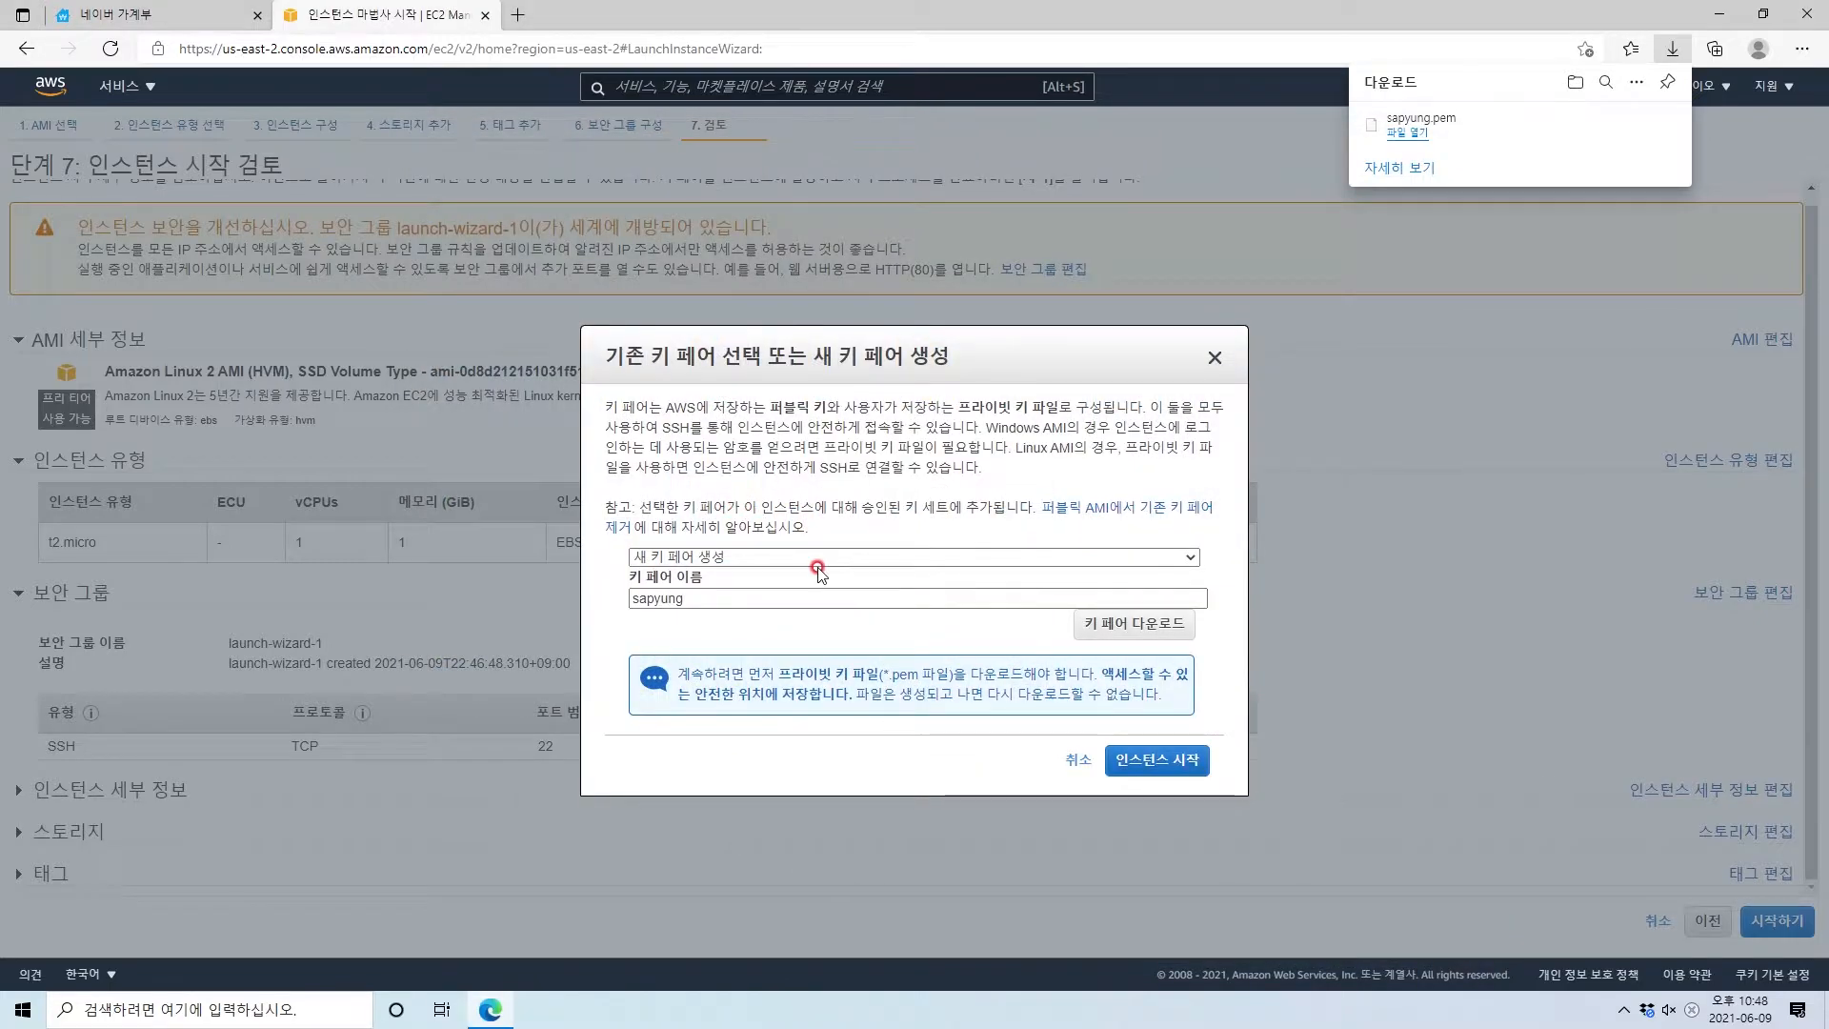
# Launch the instance with the new key pair and open the list of instances
pyautogui.click(1150, 772)
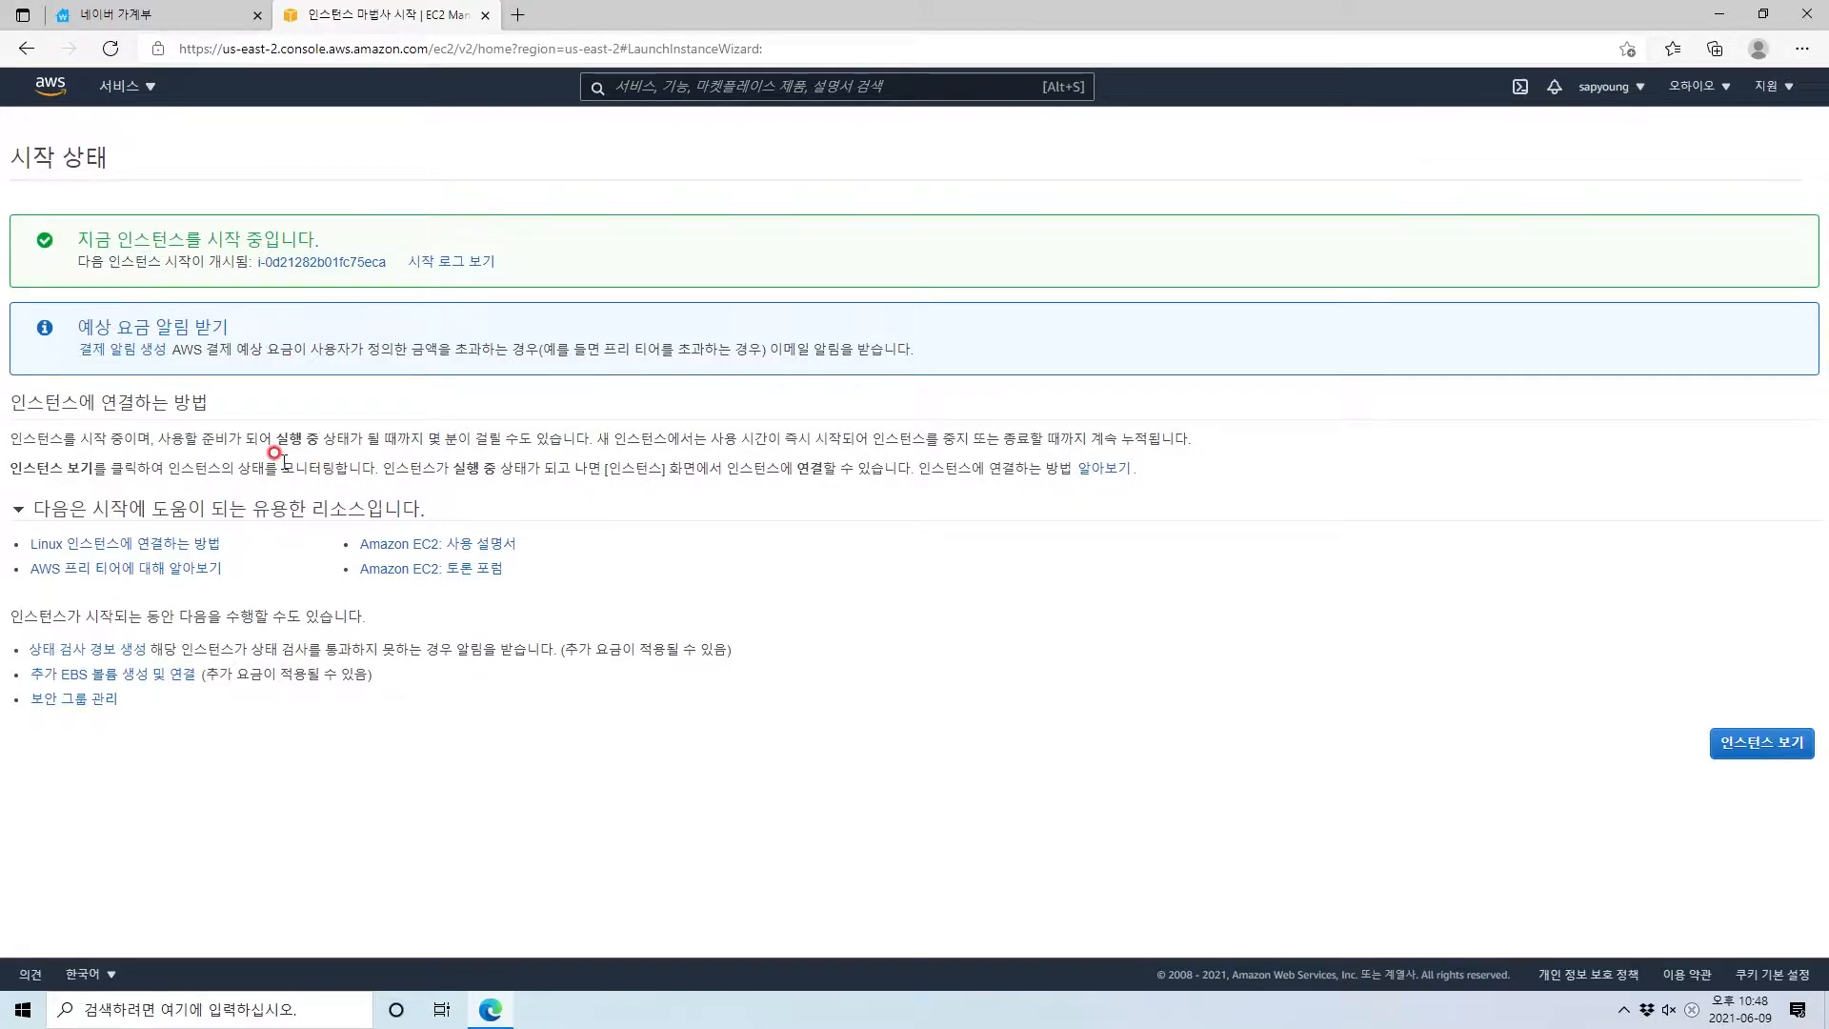
pyautogui.click(1744, 760)
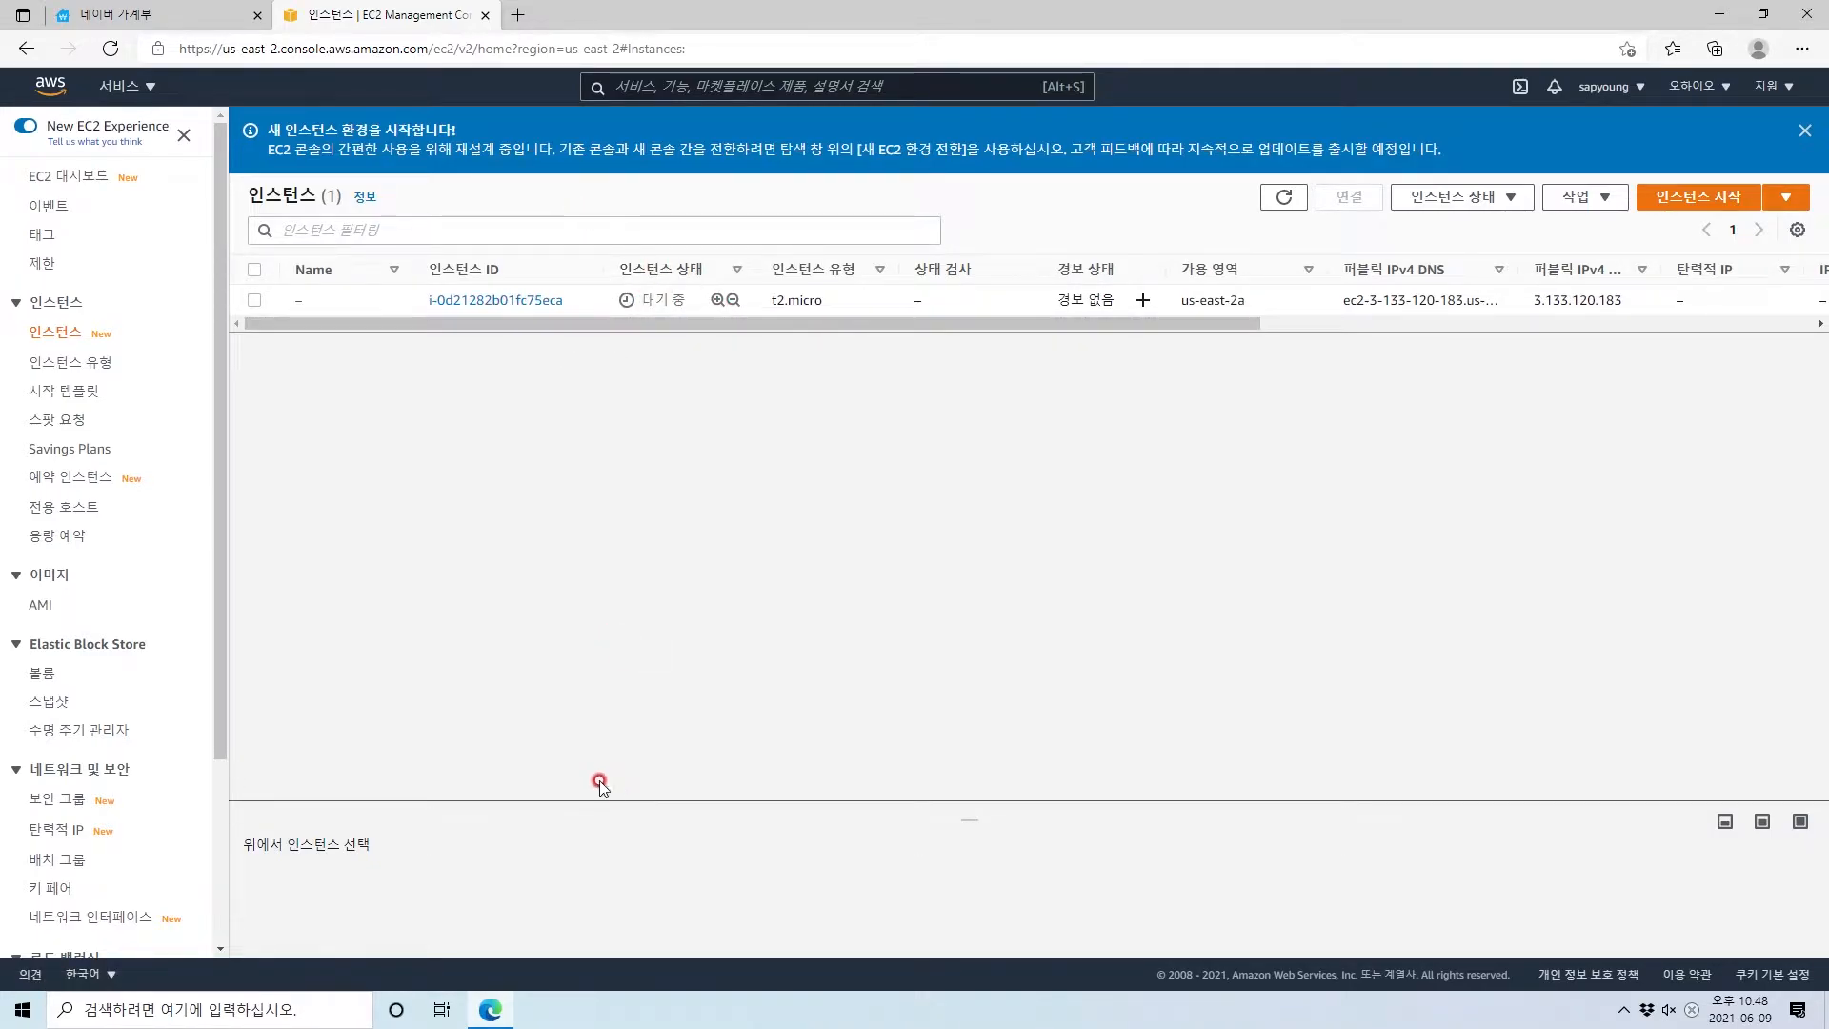
# Switch to Chrome and close the extra startup tab, leaving only the Naver tab
pyautogui.press('super')
pyautogui.write('chro')
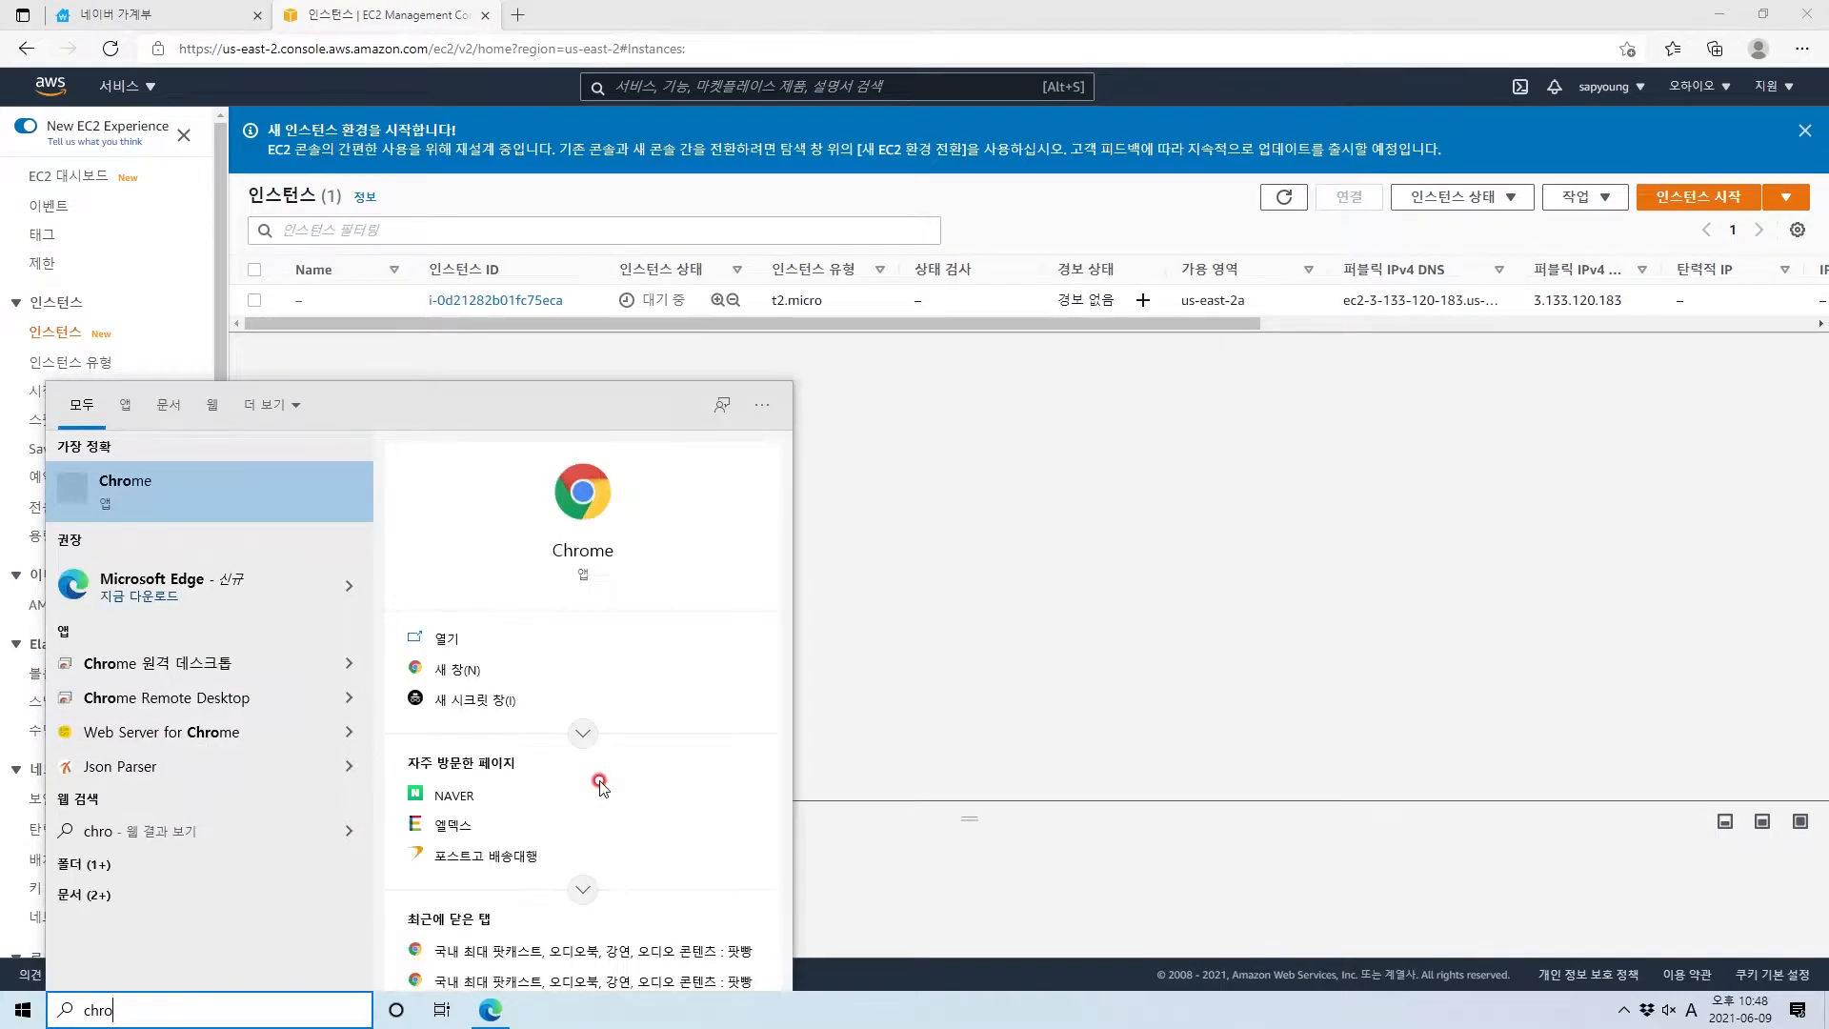
pyautogui.press('Return')
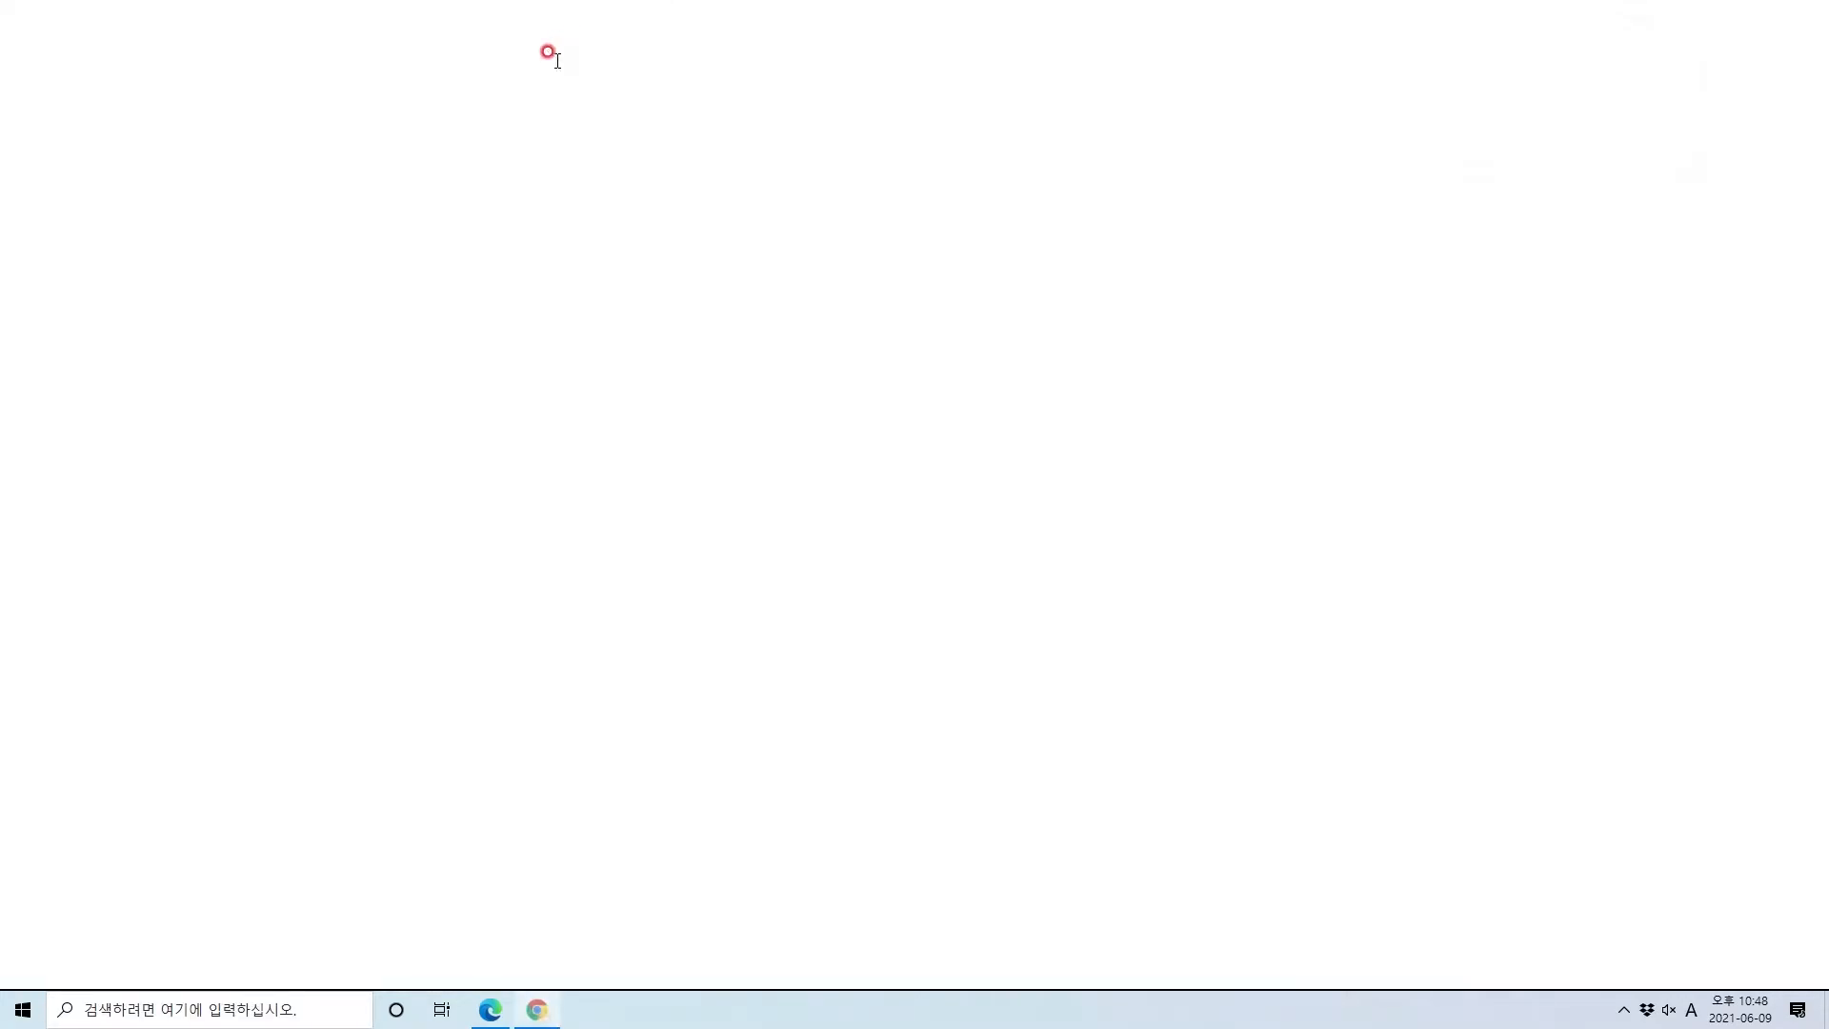
pyautogui.click(381, 21)
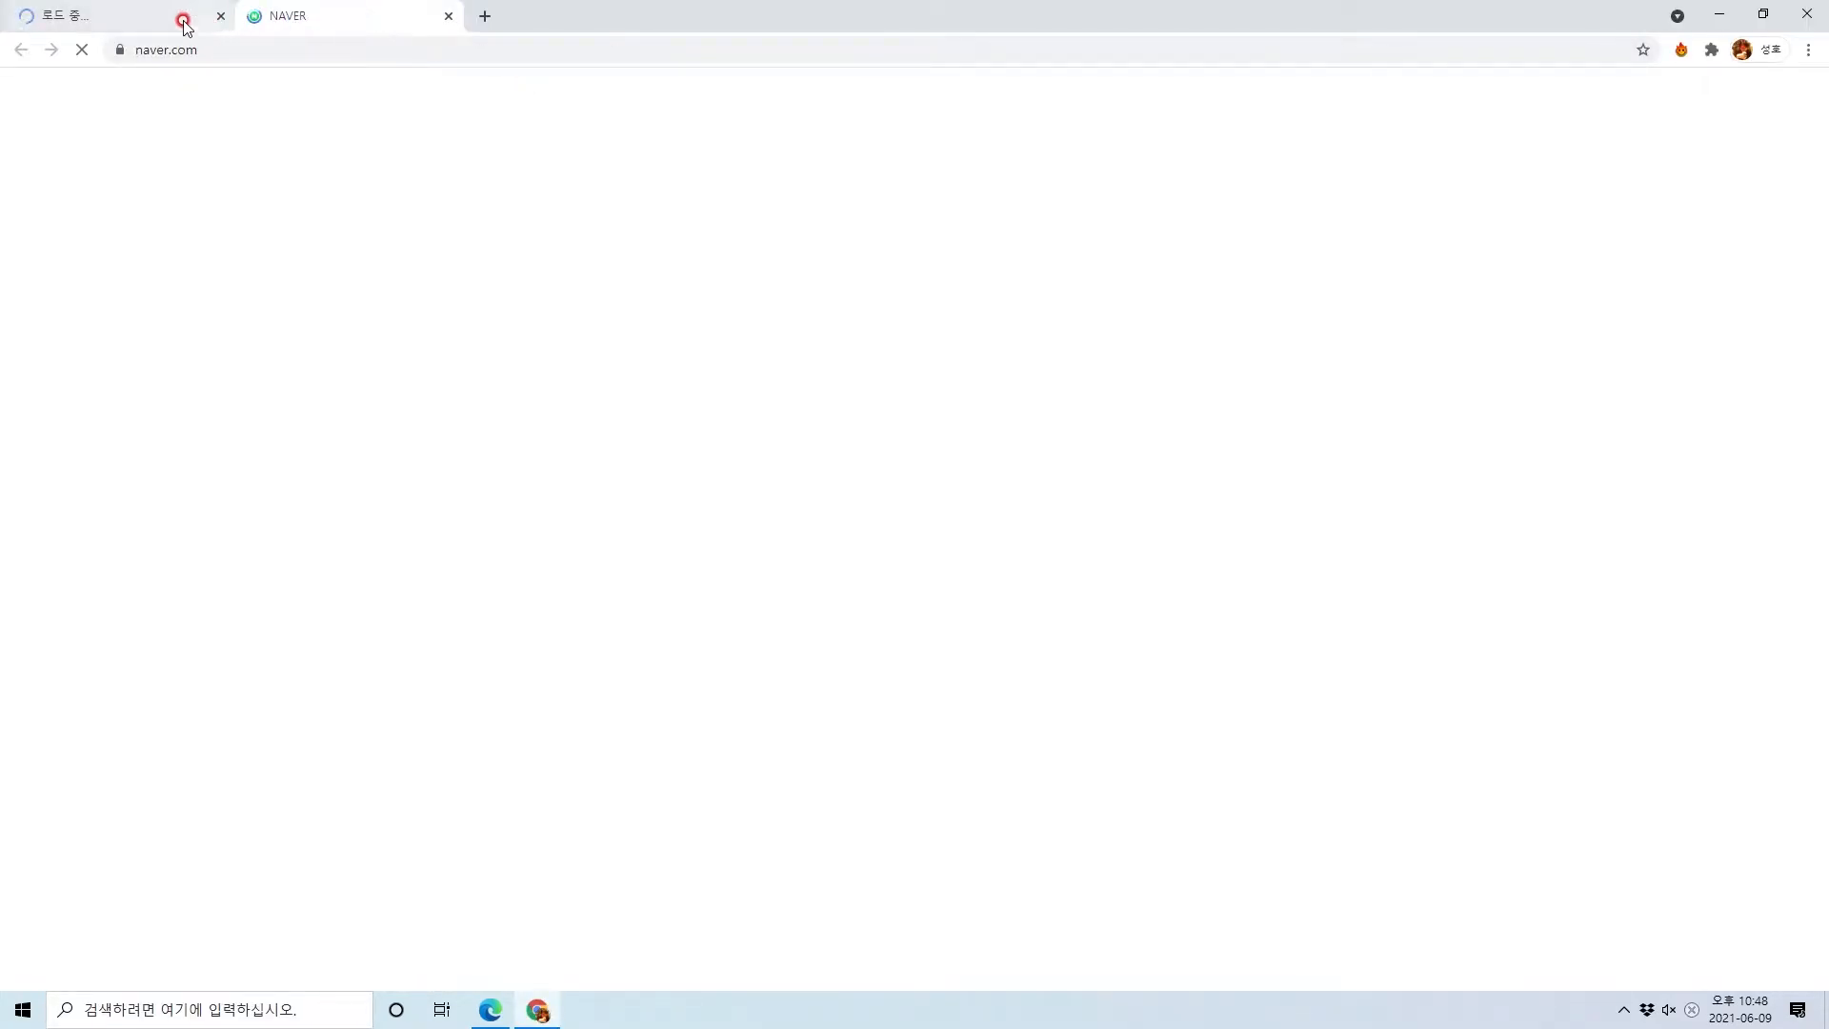
pyautogui.click(221, 16)
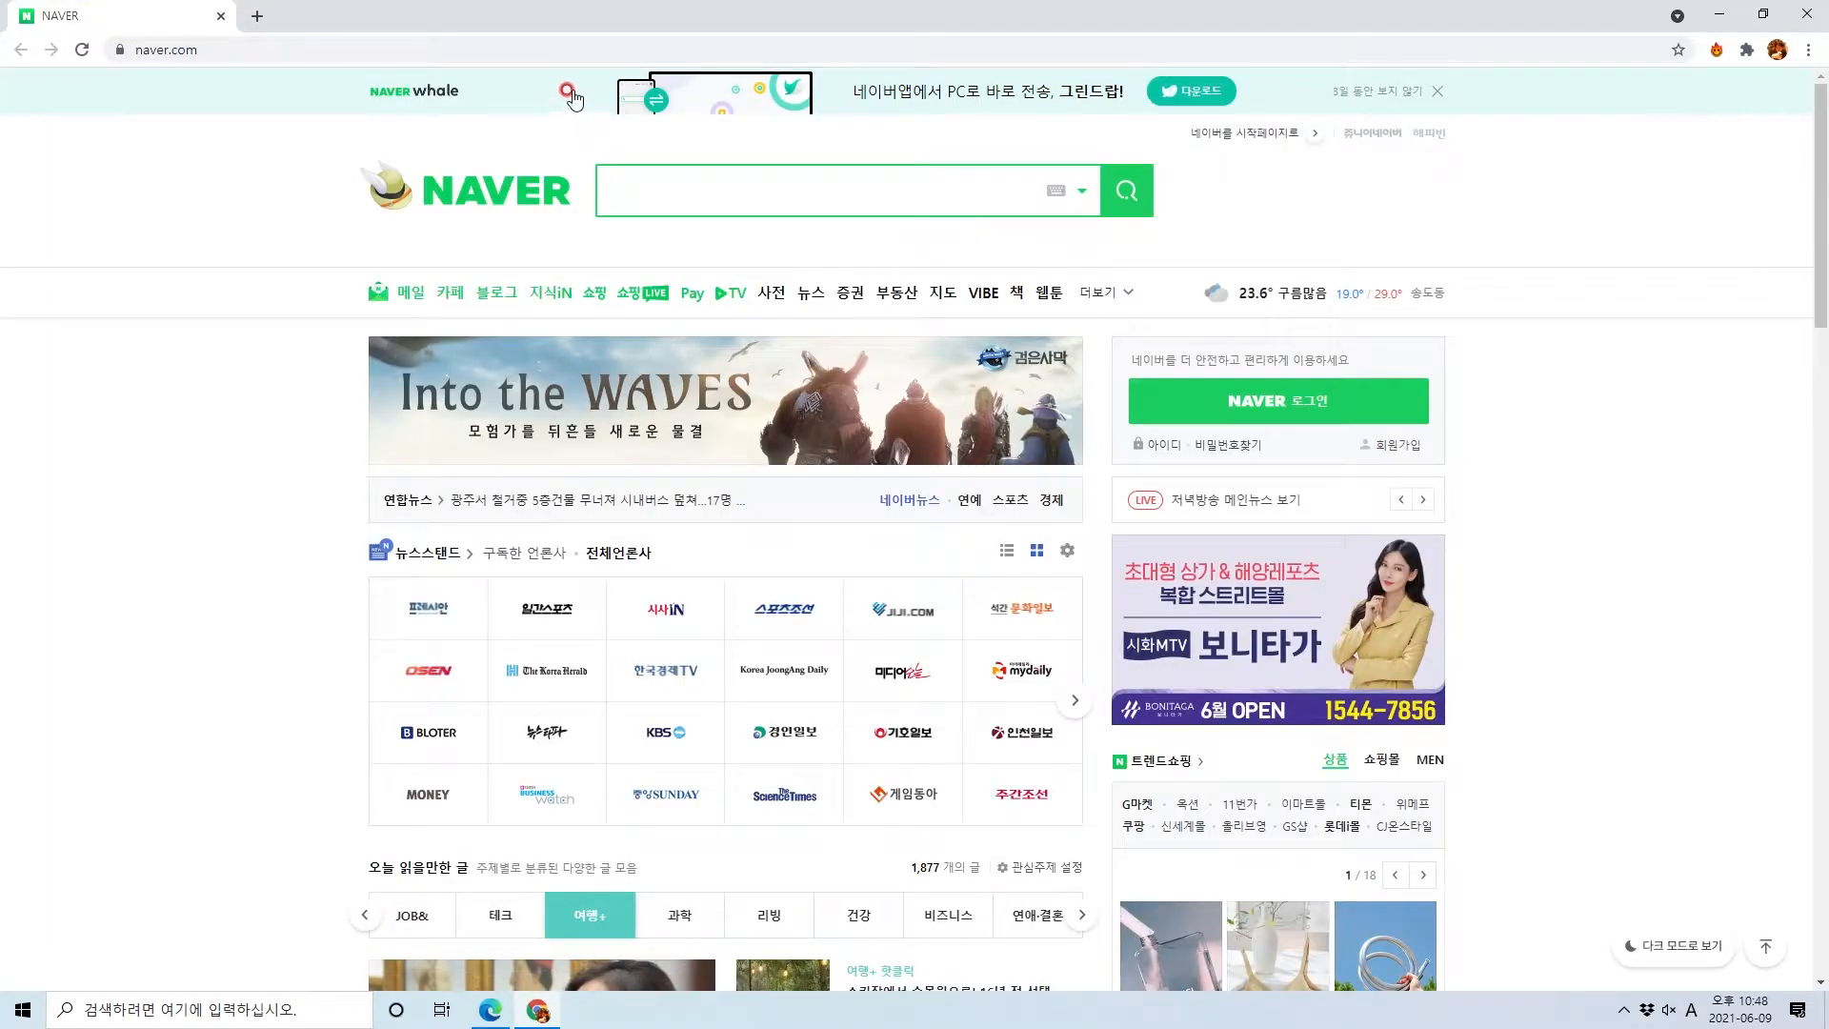
pyautogui.click(568, 49)
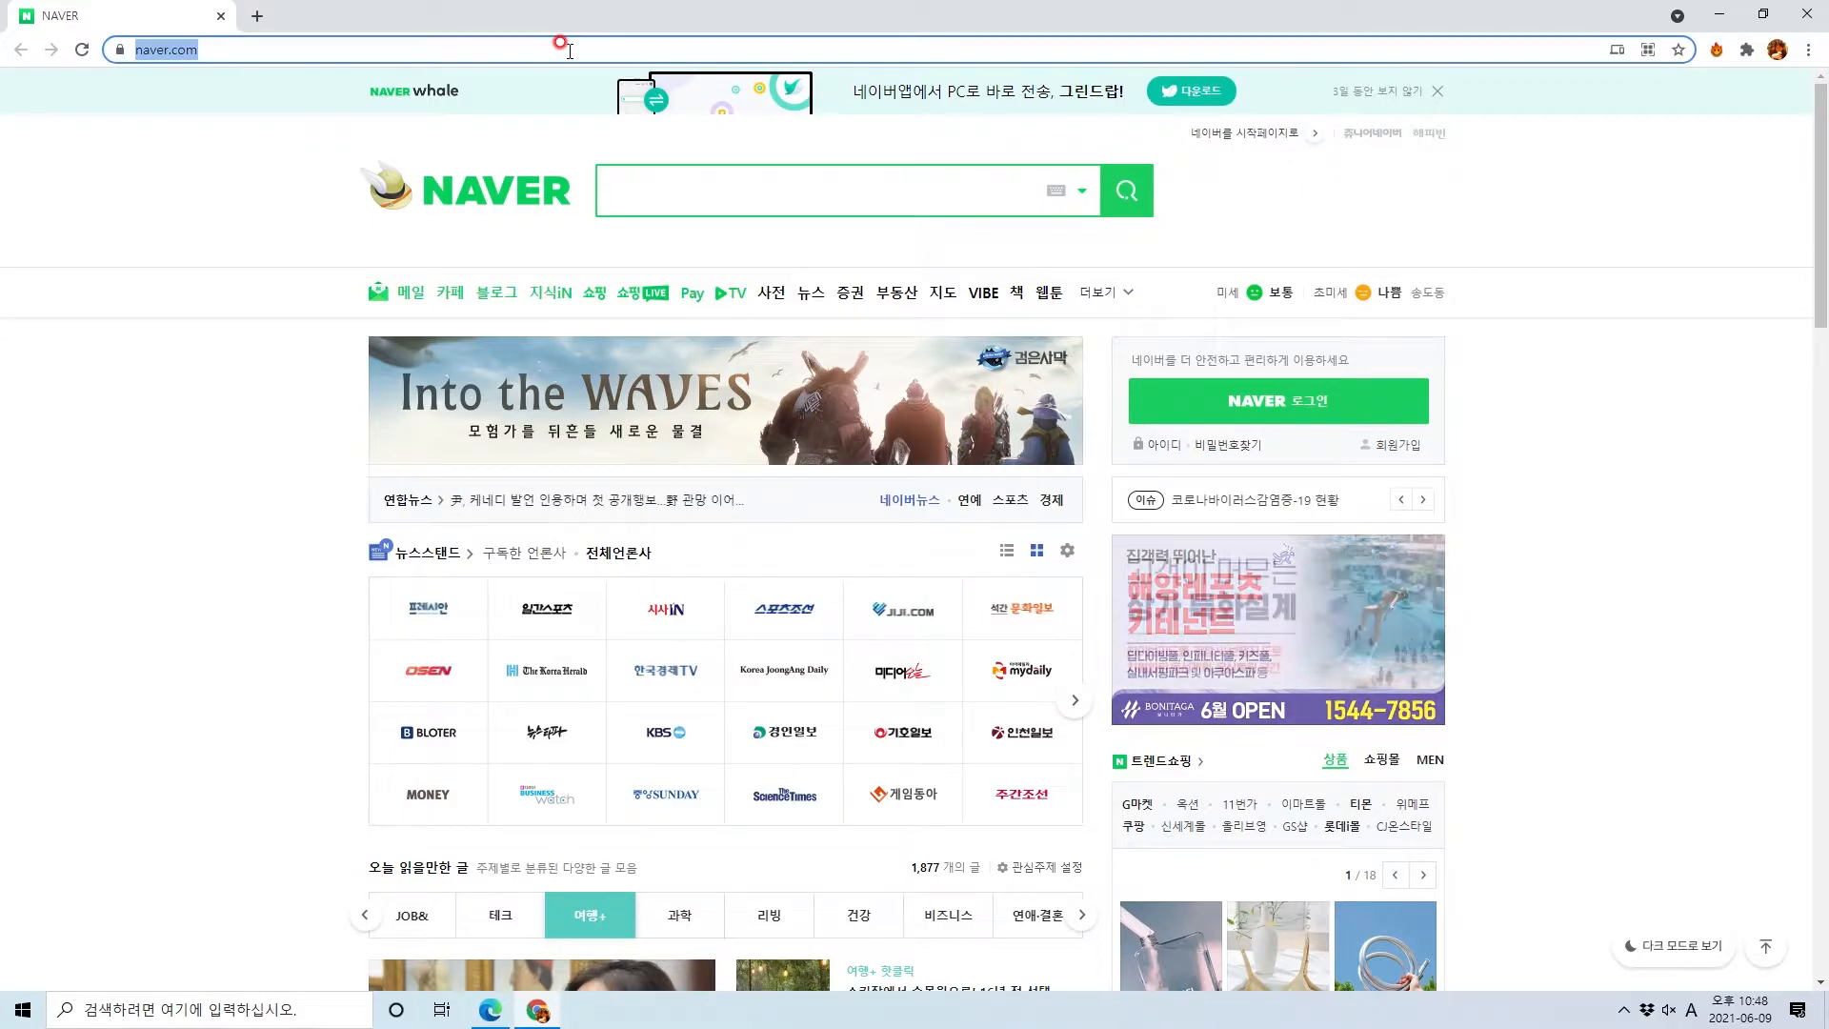
pyautogui.write('googl')
pyautogui.press('Return')
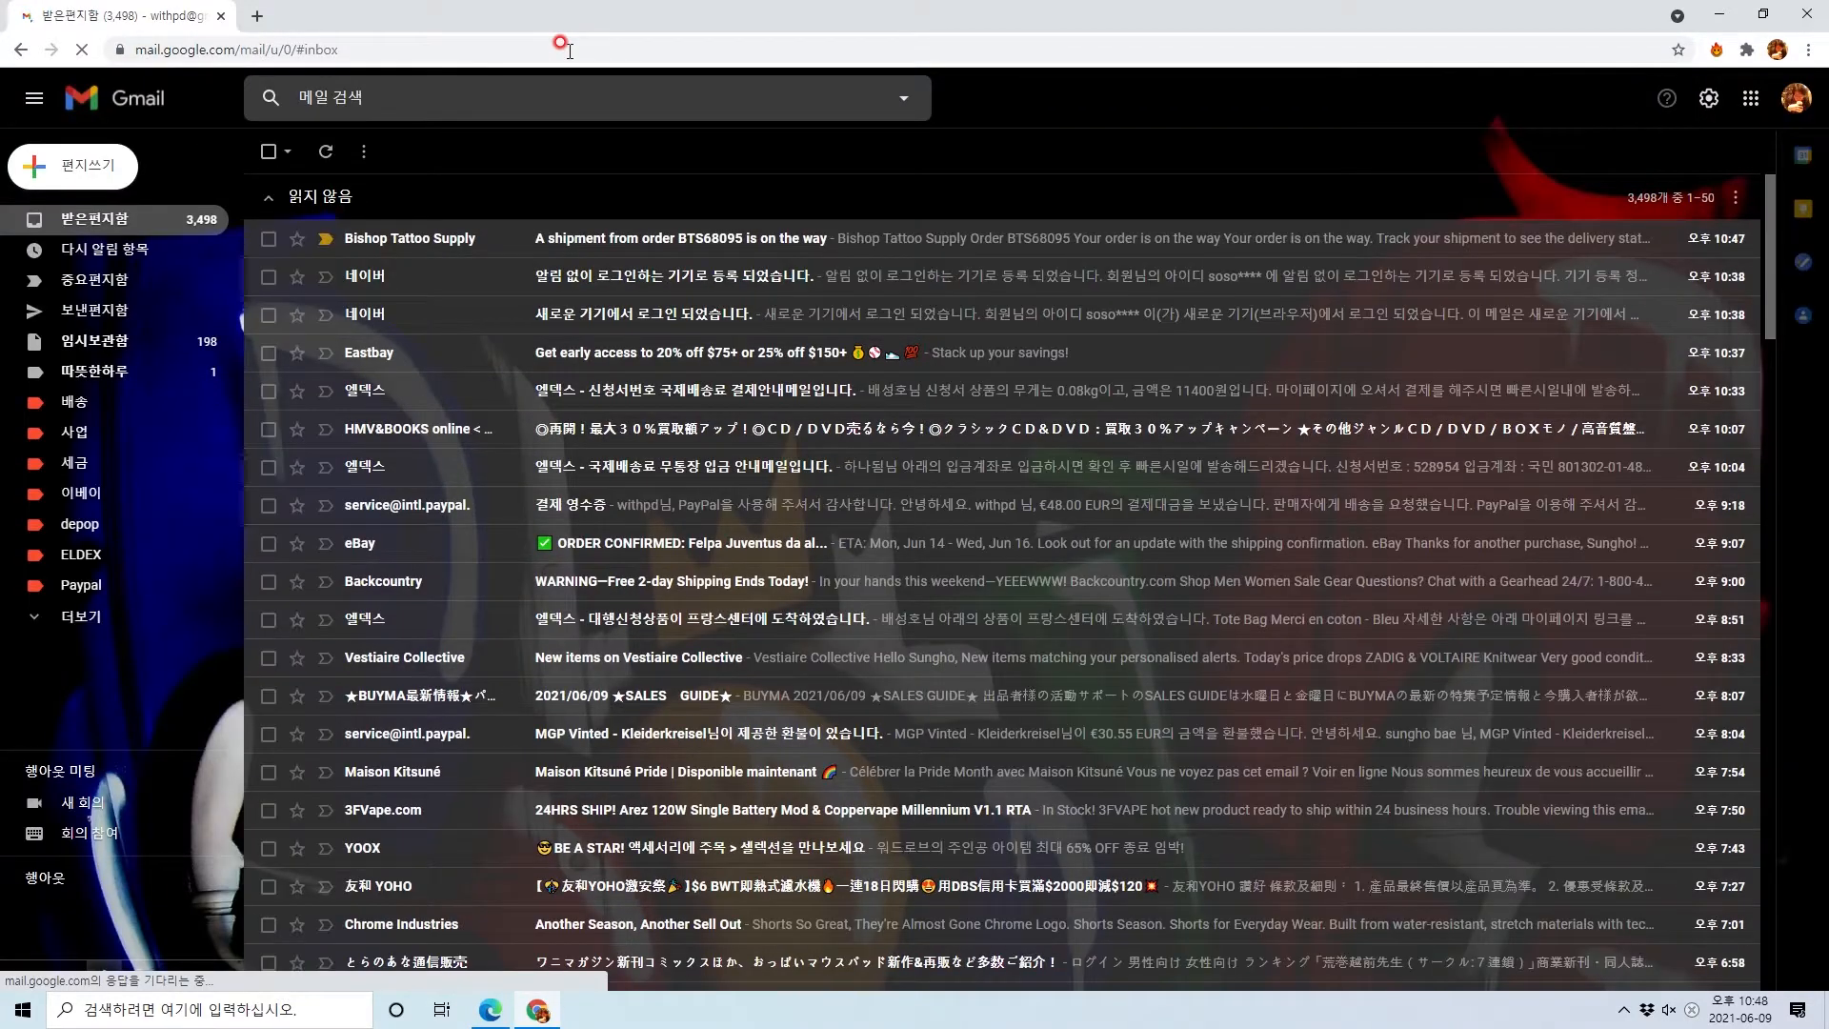
# Replace the Gmail tab with a new tab, search Google for putty and open the Download PuTTY page on putty.org
pyautogui.click(262, 14)
pyautogui.click(267, 48)
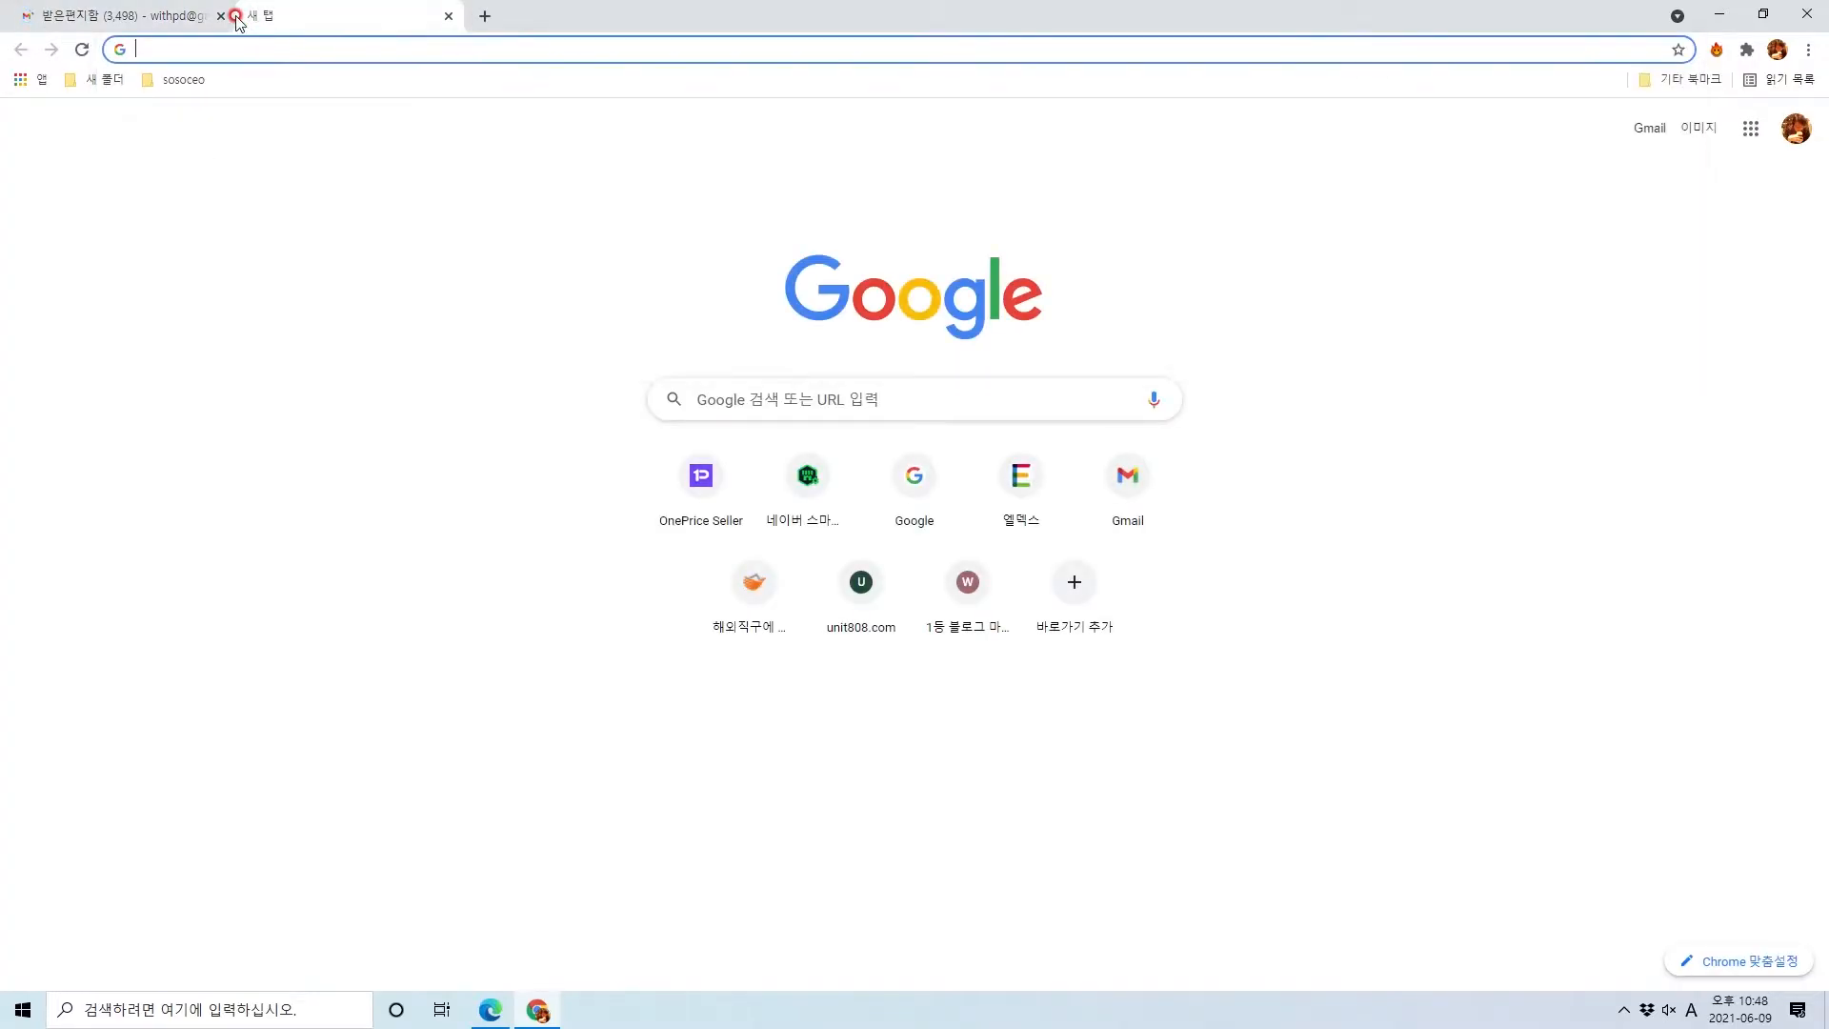
pyautogui.click(220, 15)
pyautogui.click(802, 404)
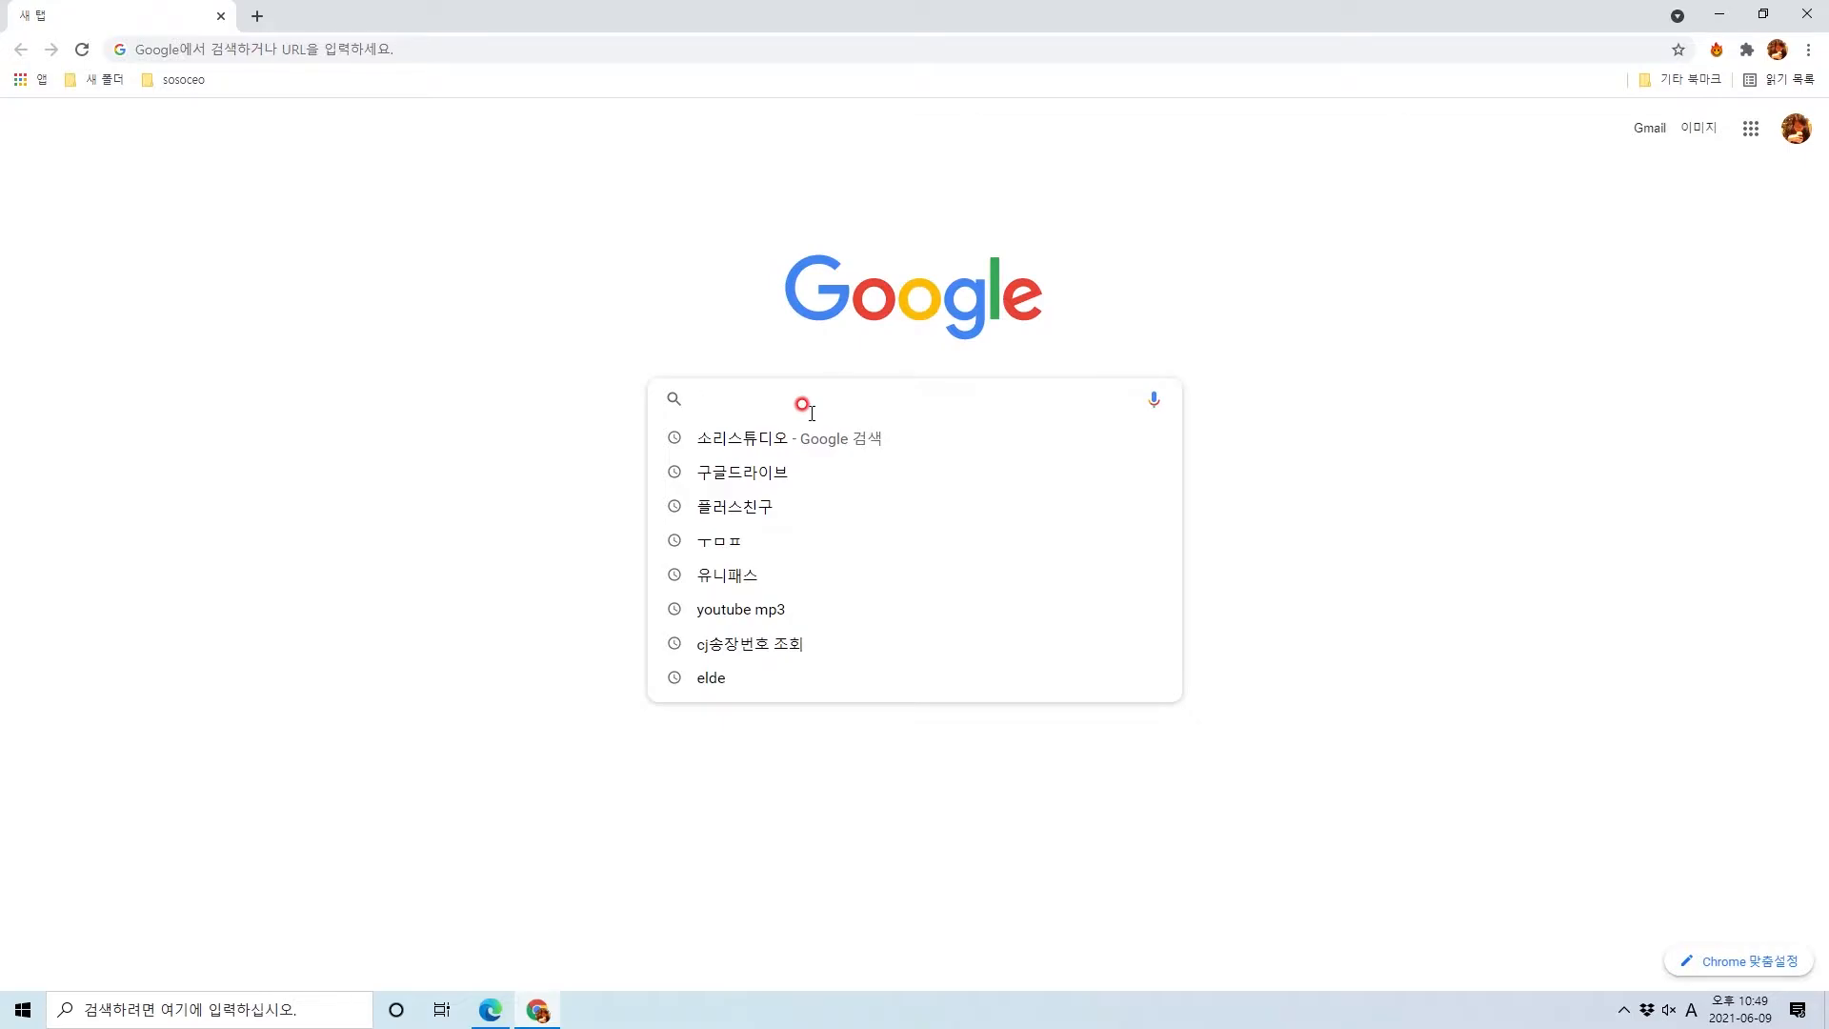
pyautogui.write('putty')
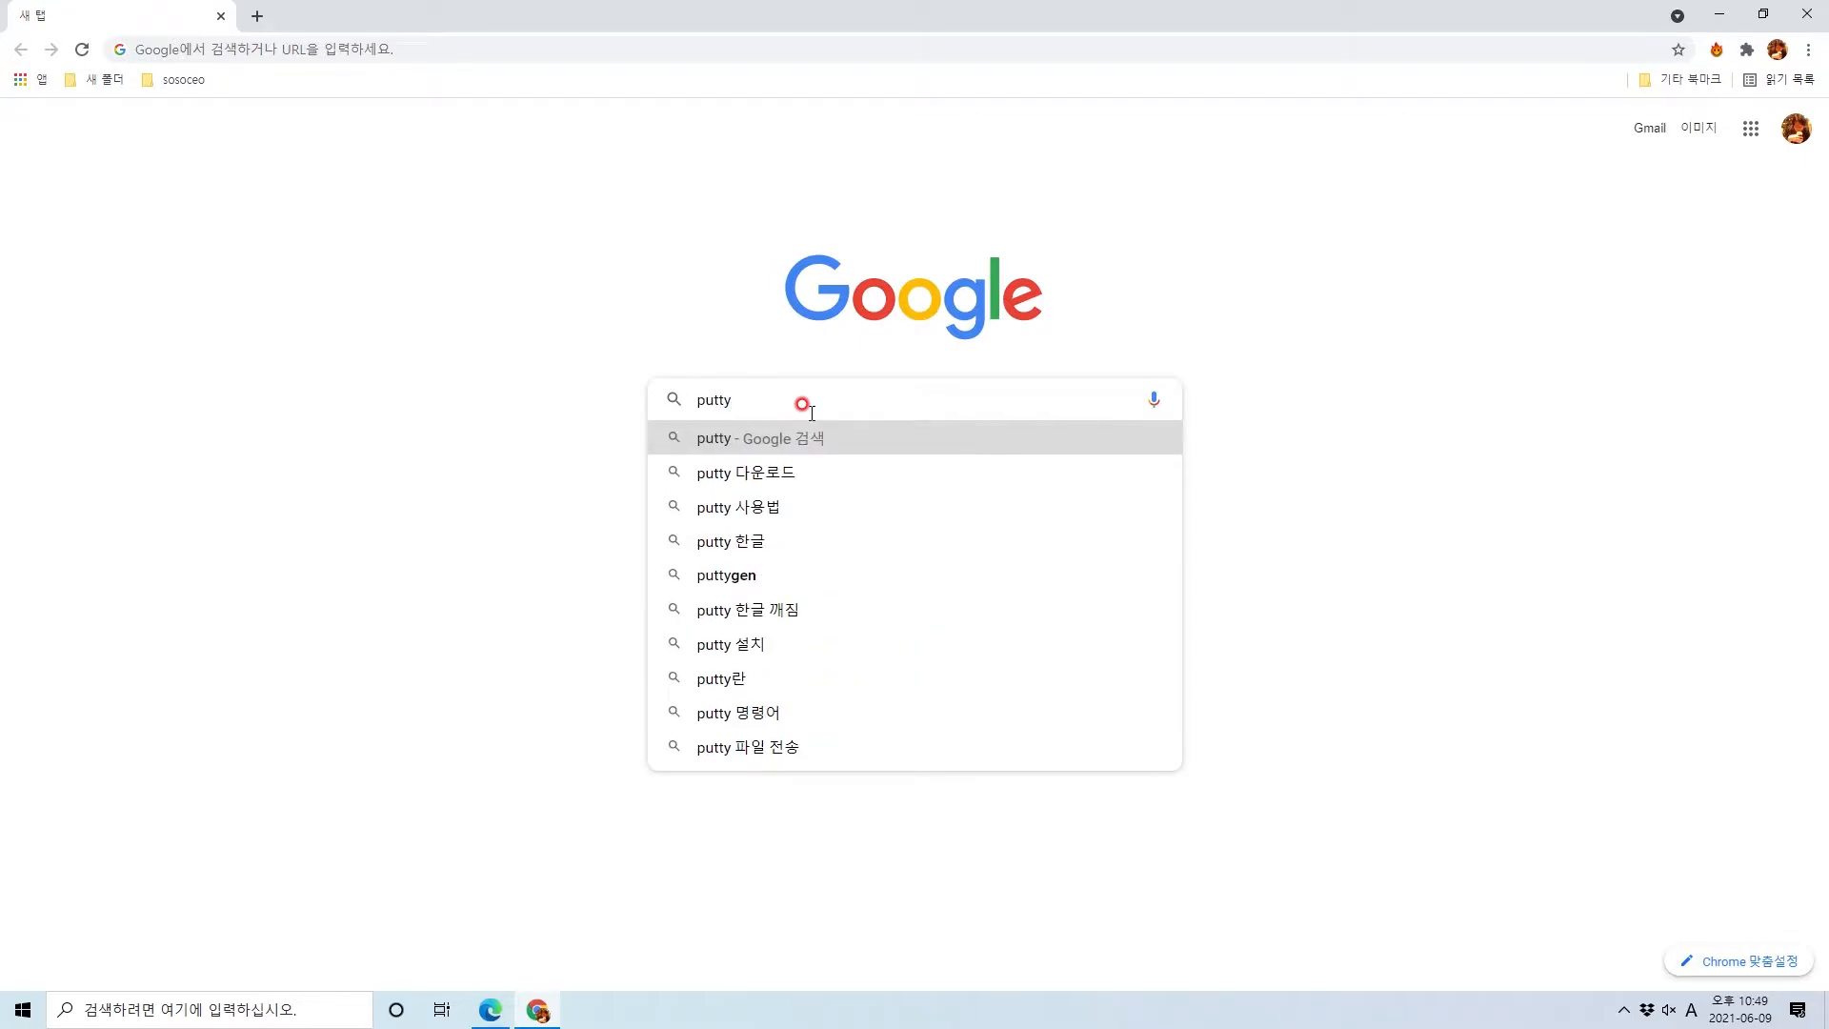
pyautogui.press('Return')
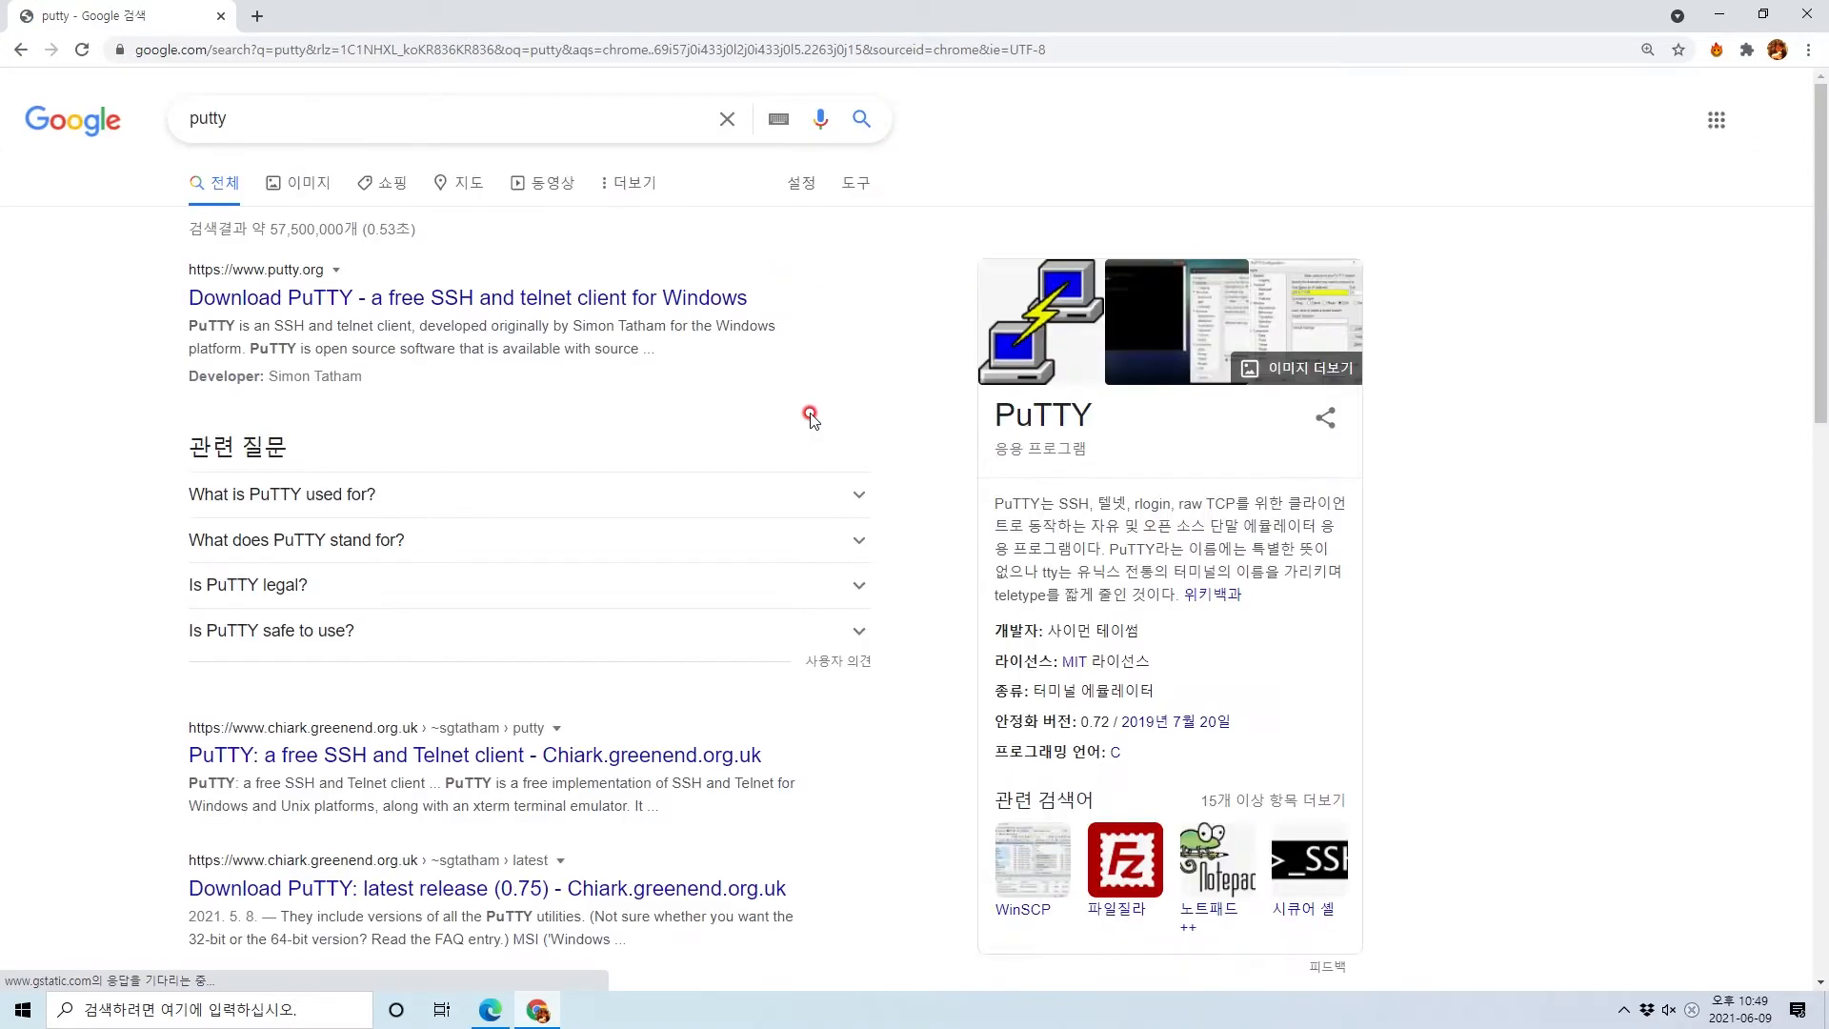
pyautogui.click(668, 301)
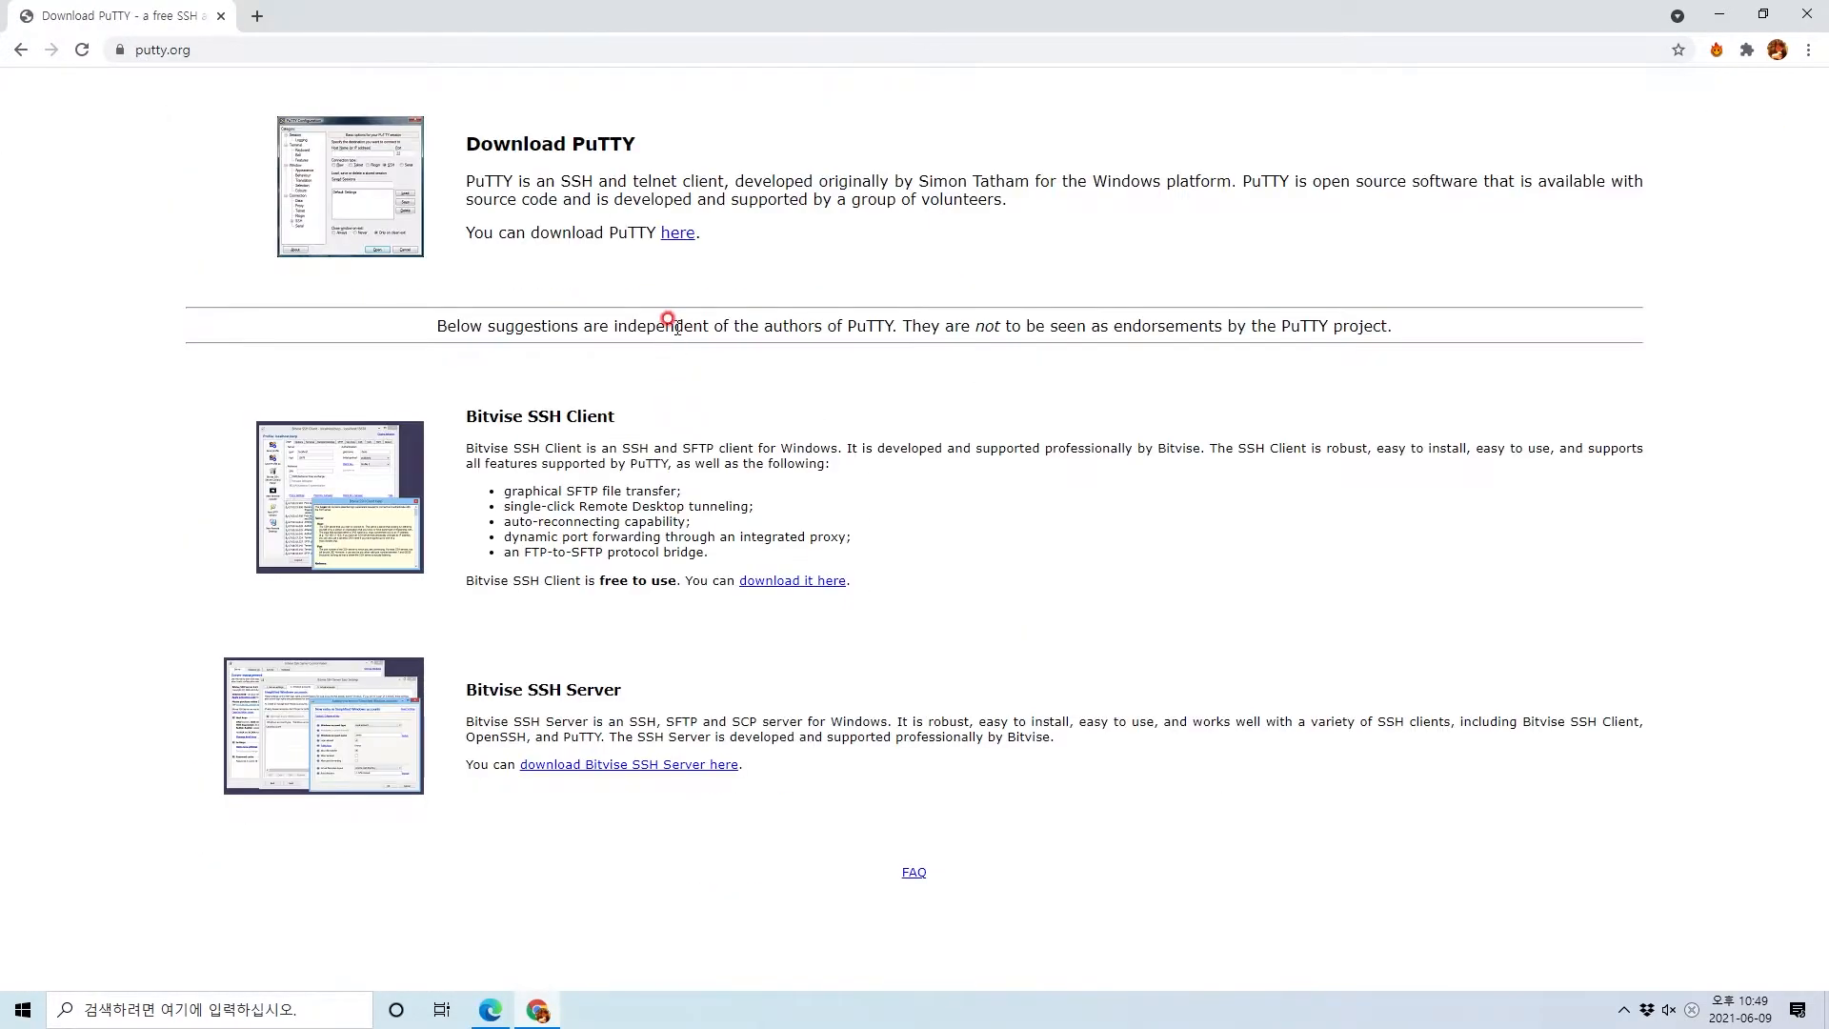
# Follow the PuTTY download link and save the 64-bit x86 installer putty-64bit-0.75-installer.msi to the desktop
pyautogui.click(672, 239)
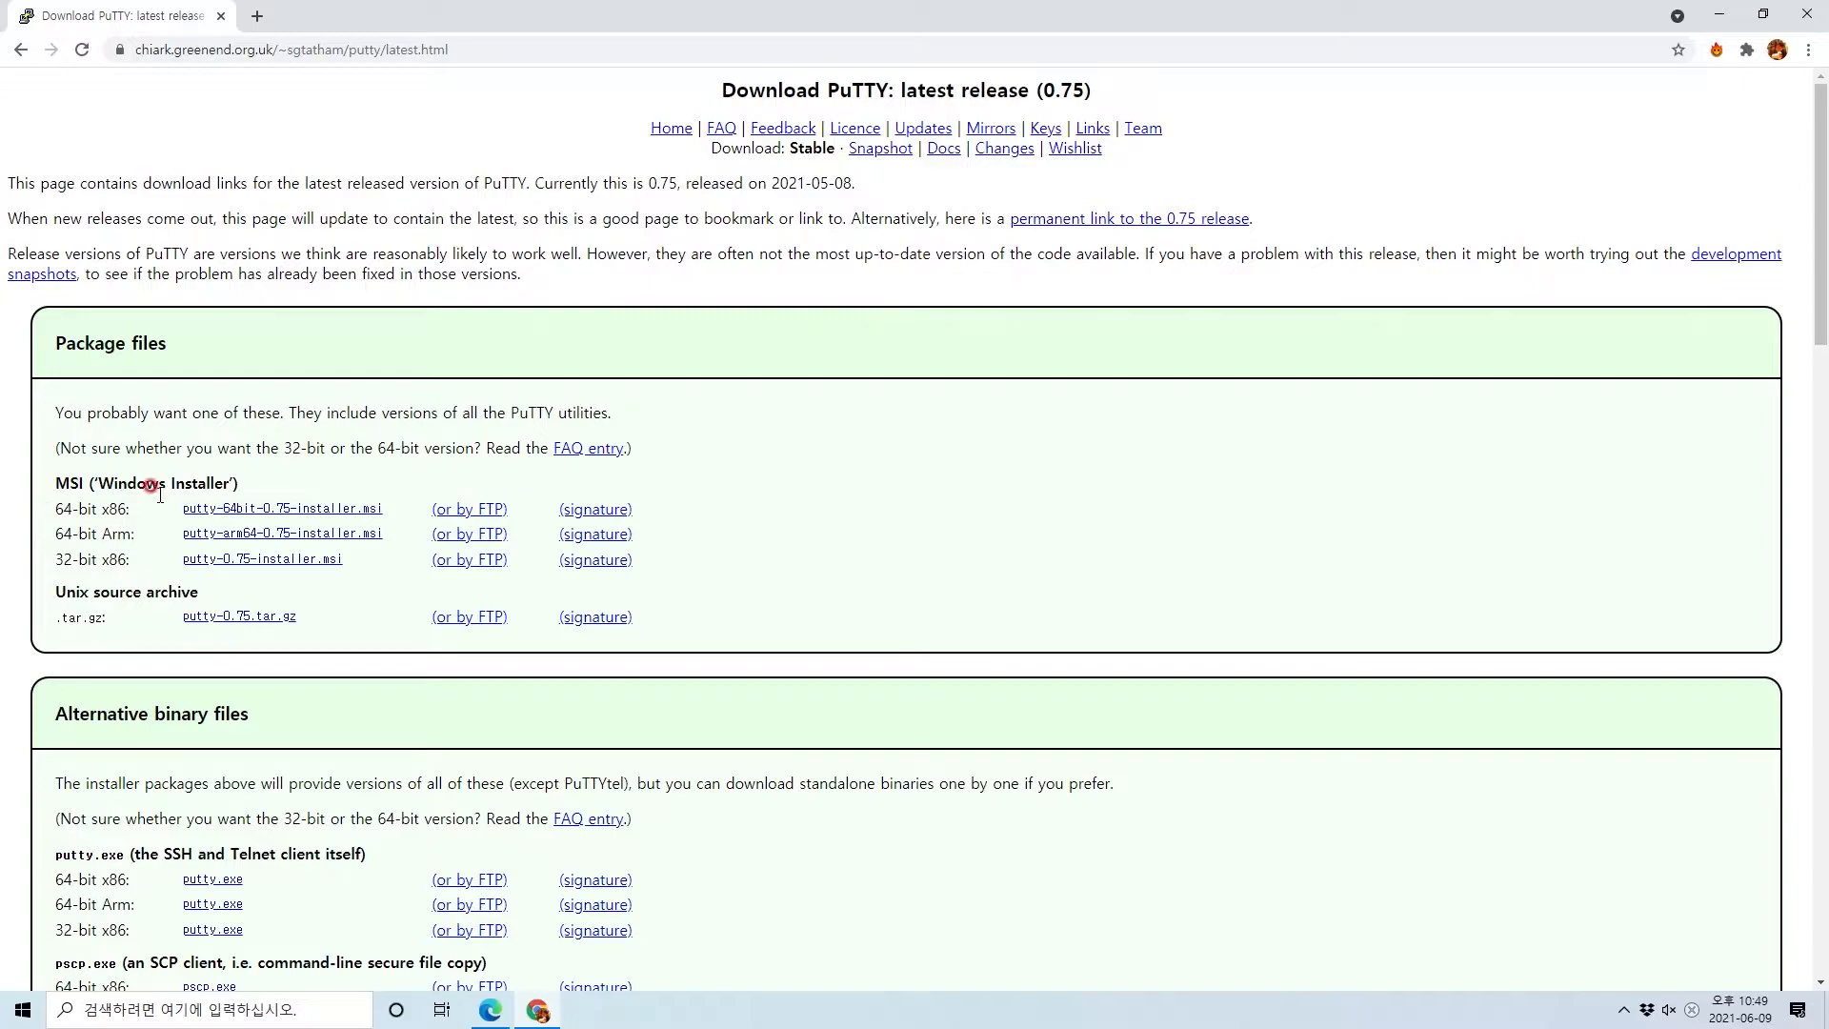
pyautogui.click(253, 511)
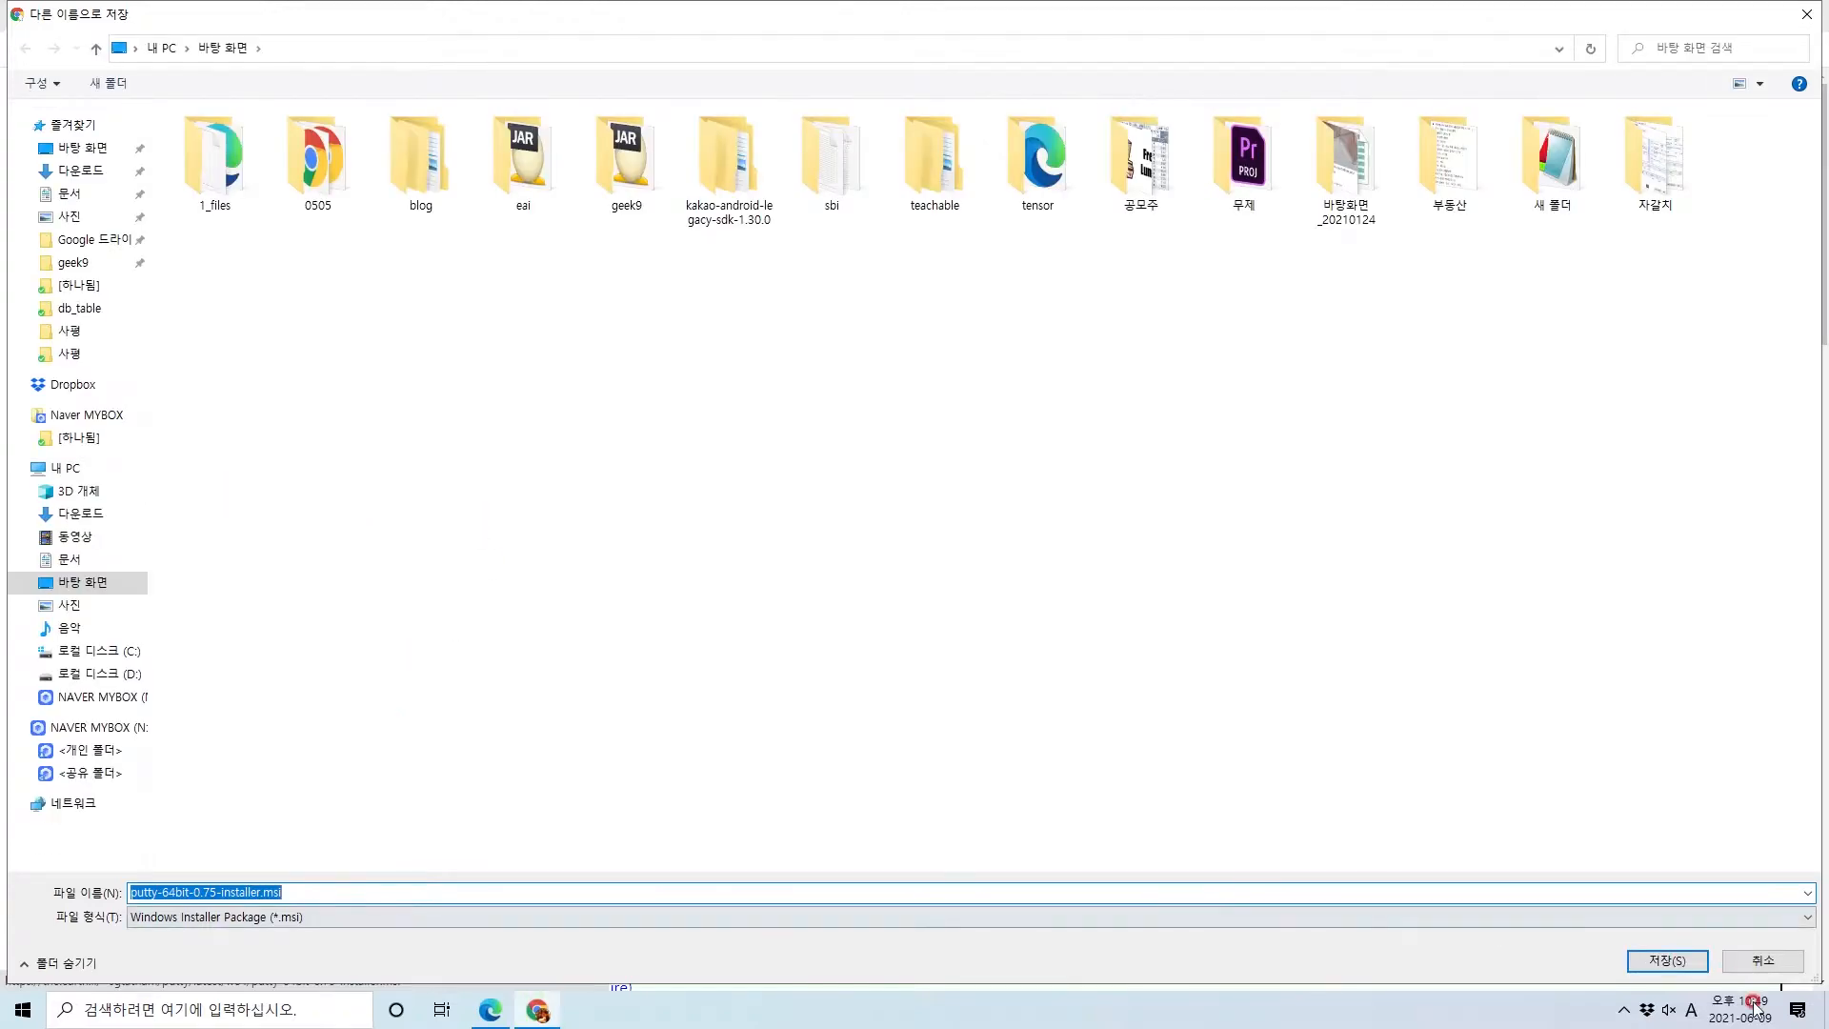
pyautogui.click(1667, 960)
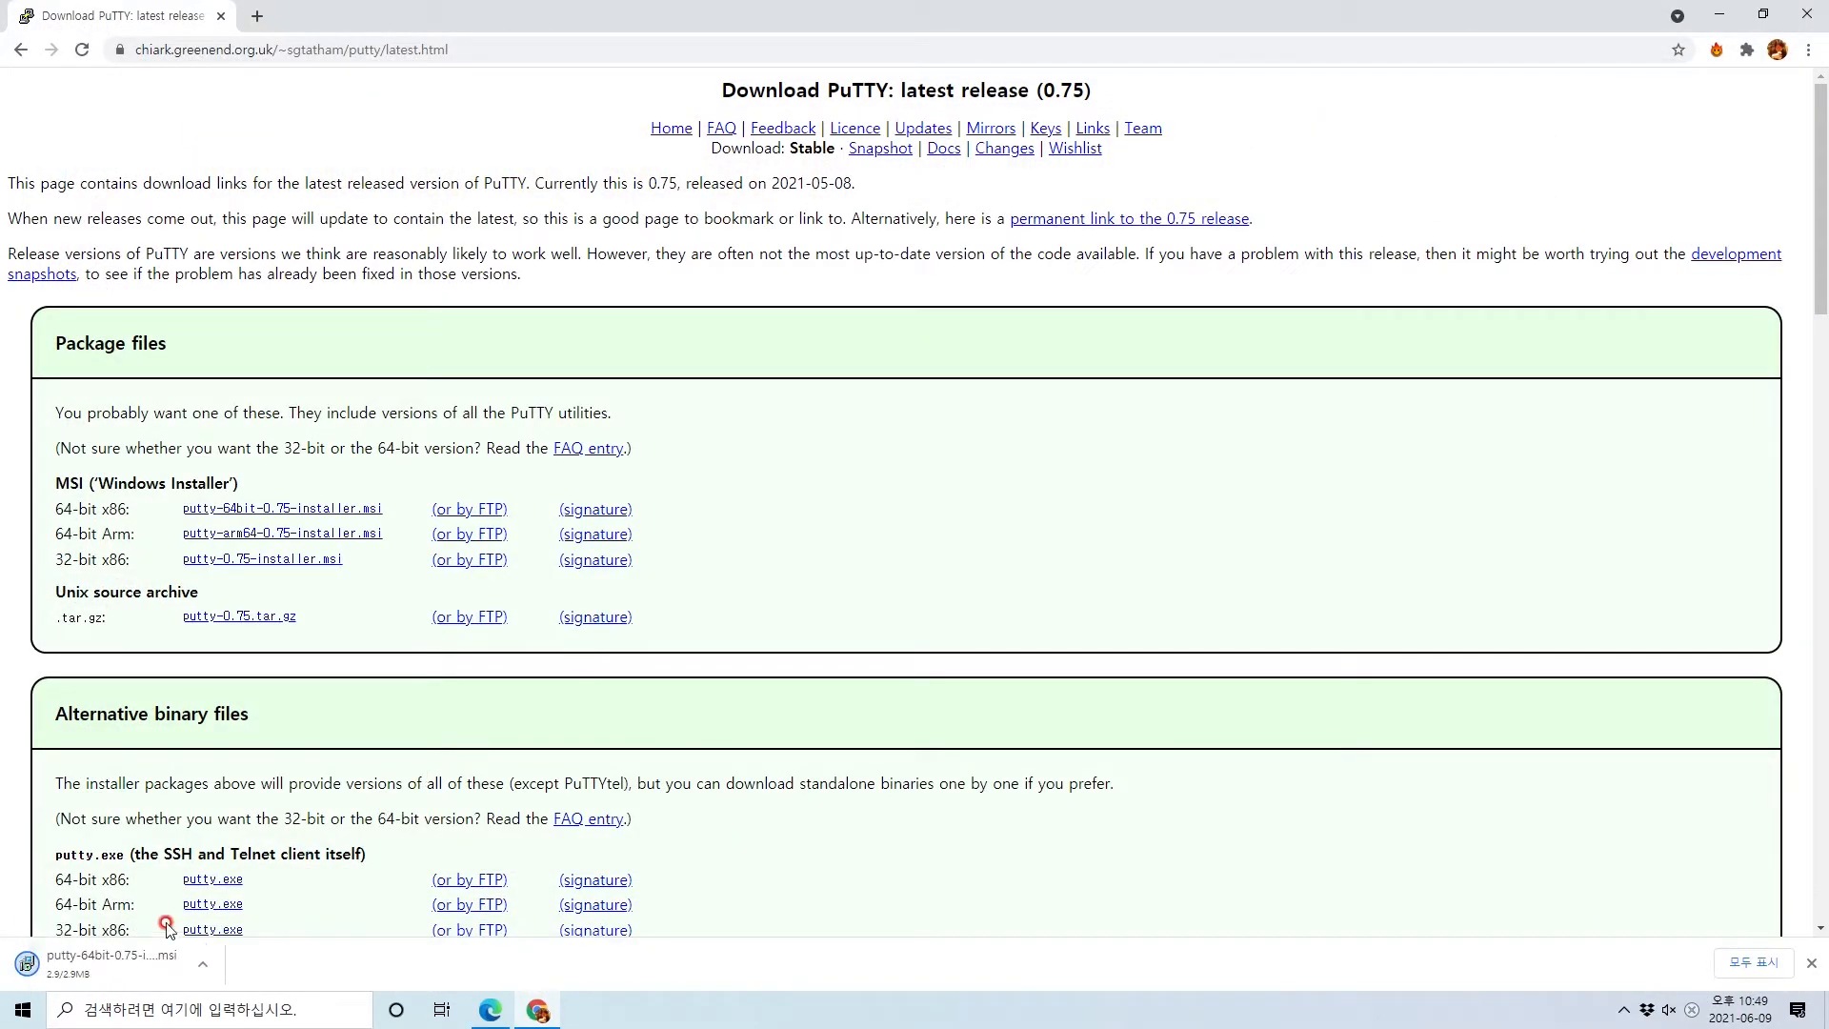
# Run the downloaded installer, install PuTTY 0.75 (64-bit) into the default folder and finish the setup wizard
pyautogui.click(117, 973)
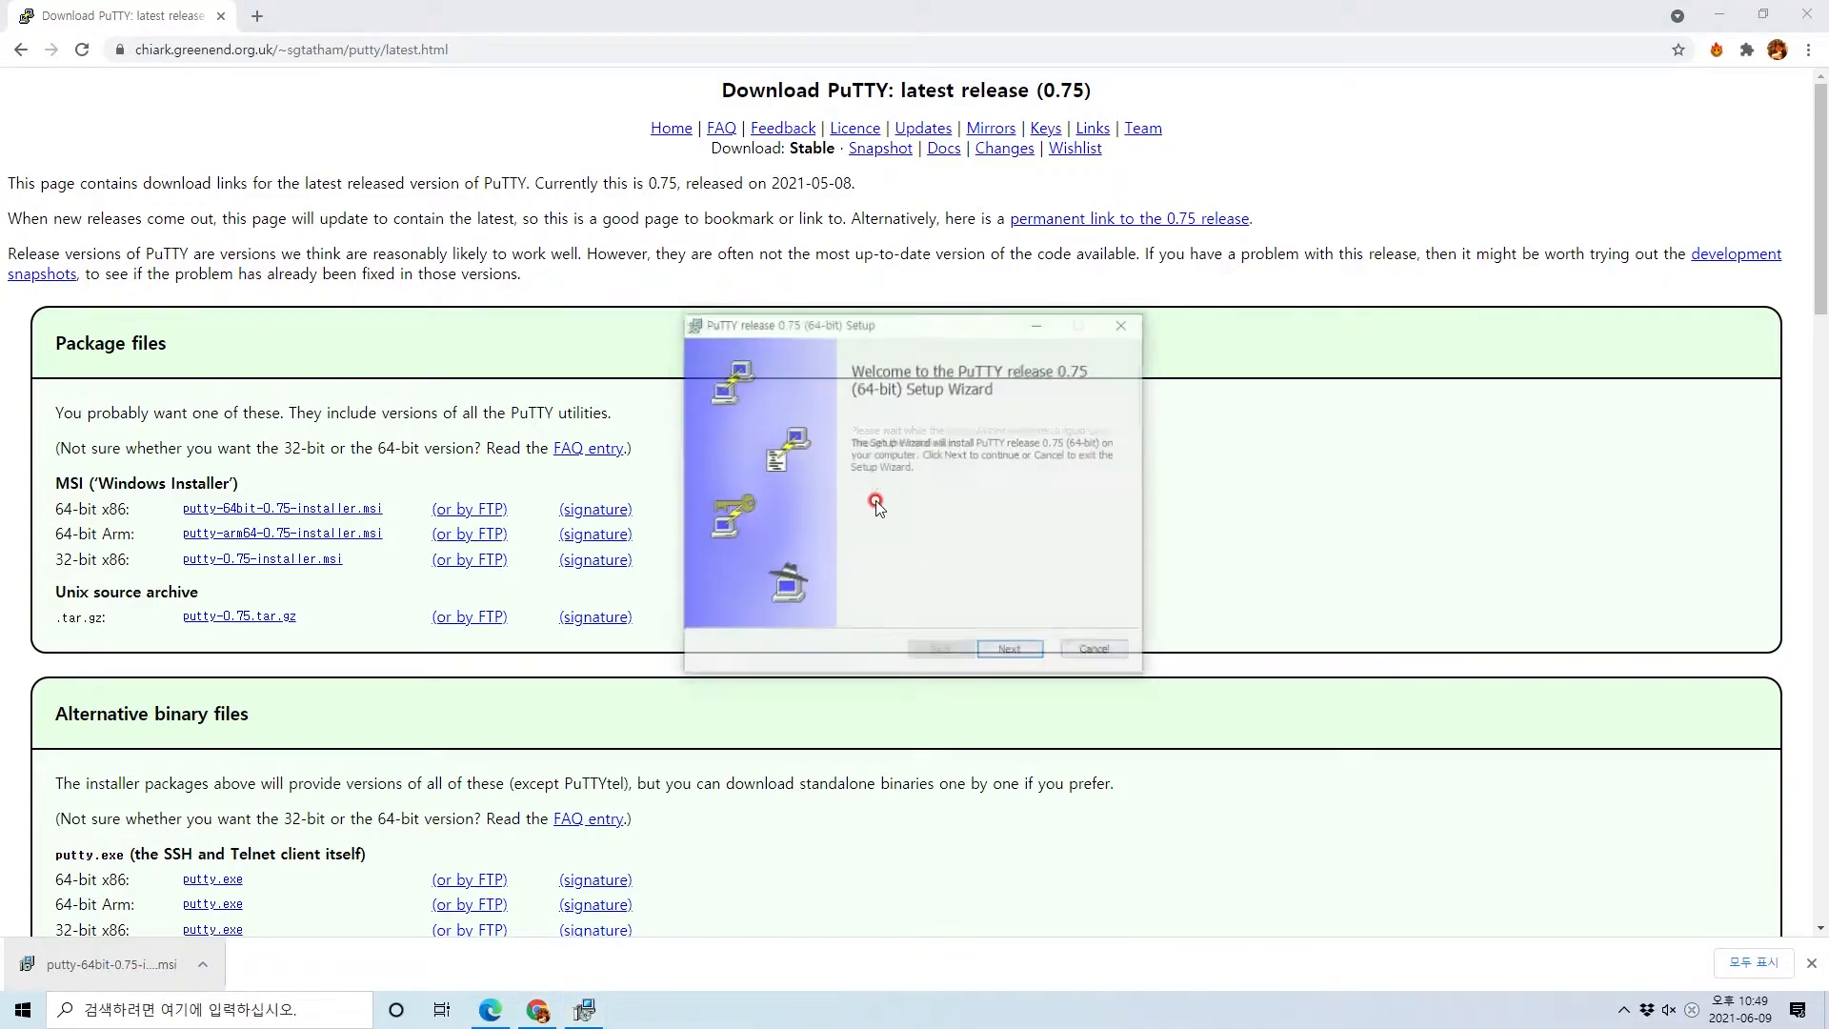
pyautogui.click(1030, 655)
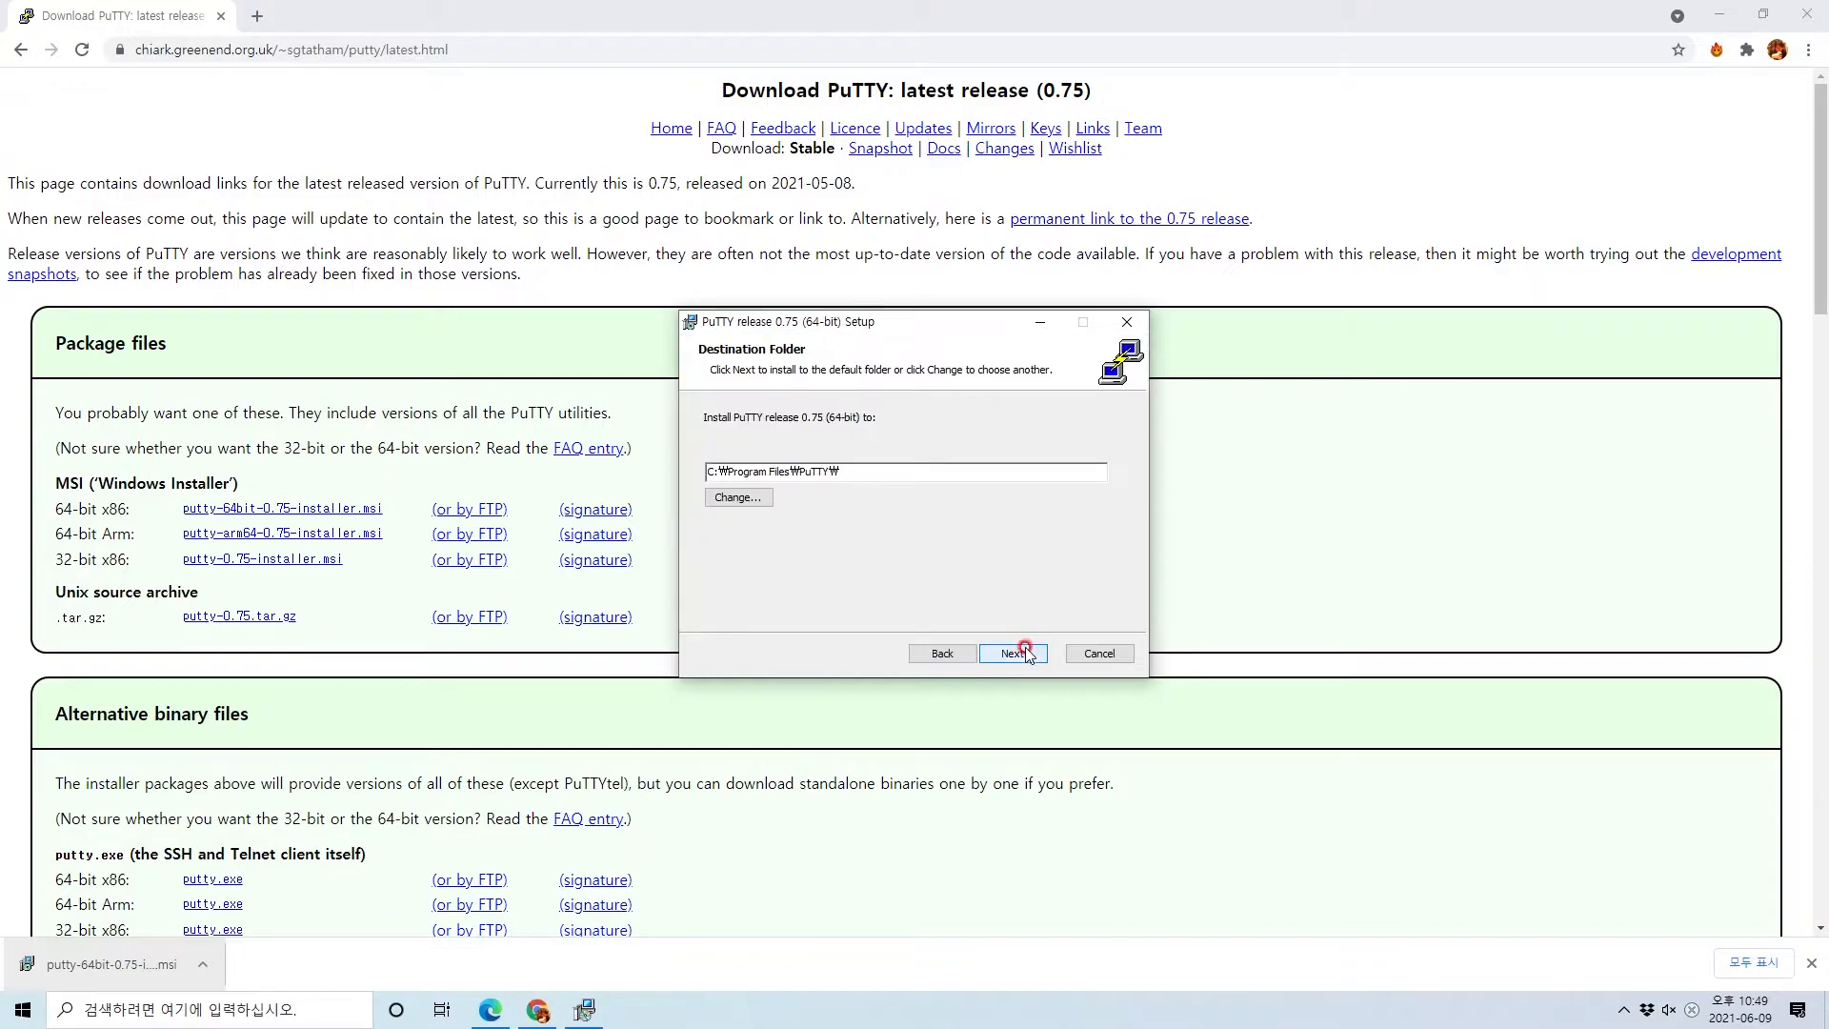
pyautogui.click(998, 656)
pyautogui.click(1012, 655)
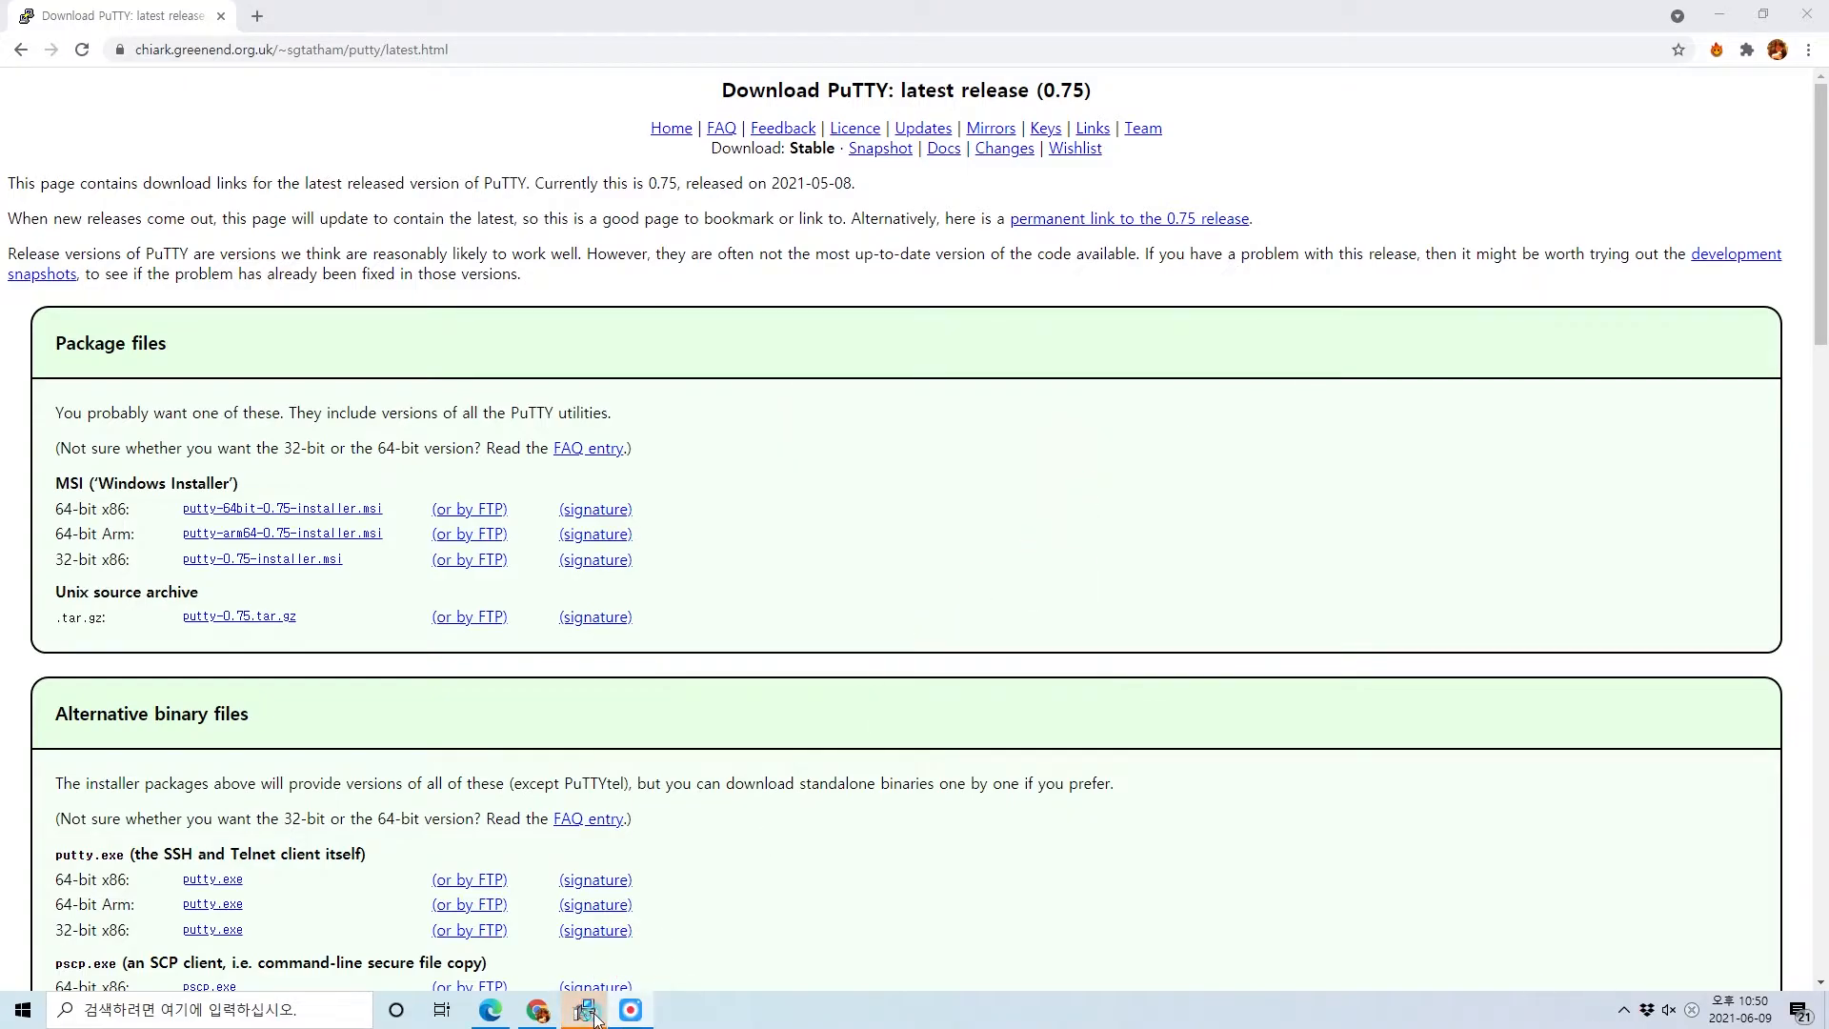
pyautogui.click(584, 1010)
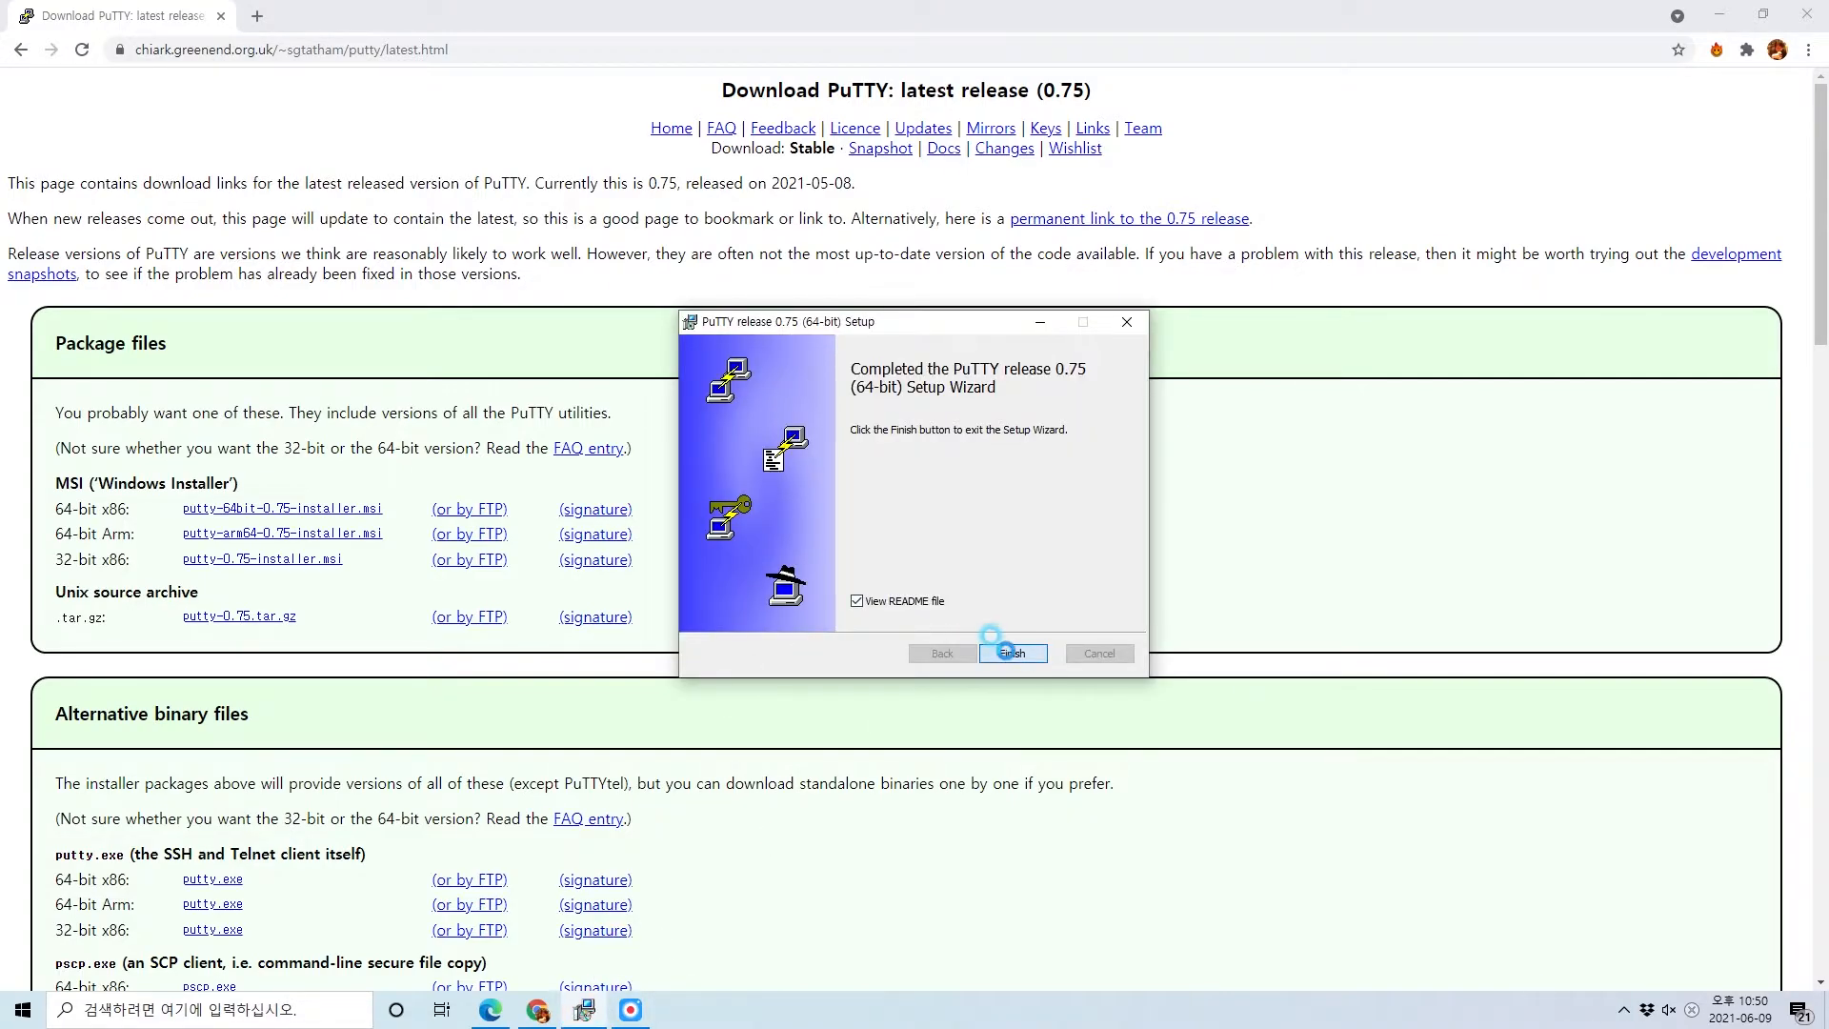
pyautogui.click(1009, 652)
pyautogui.click(1224, 110)
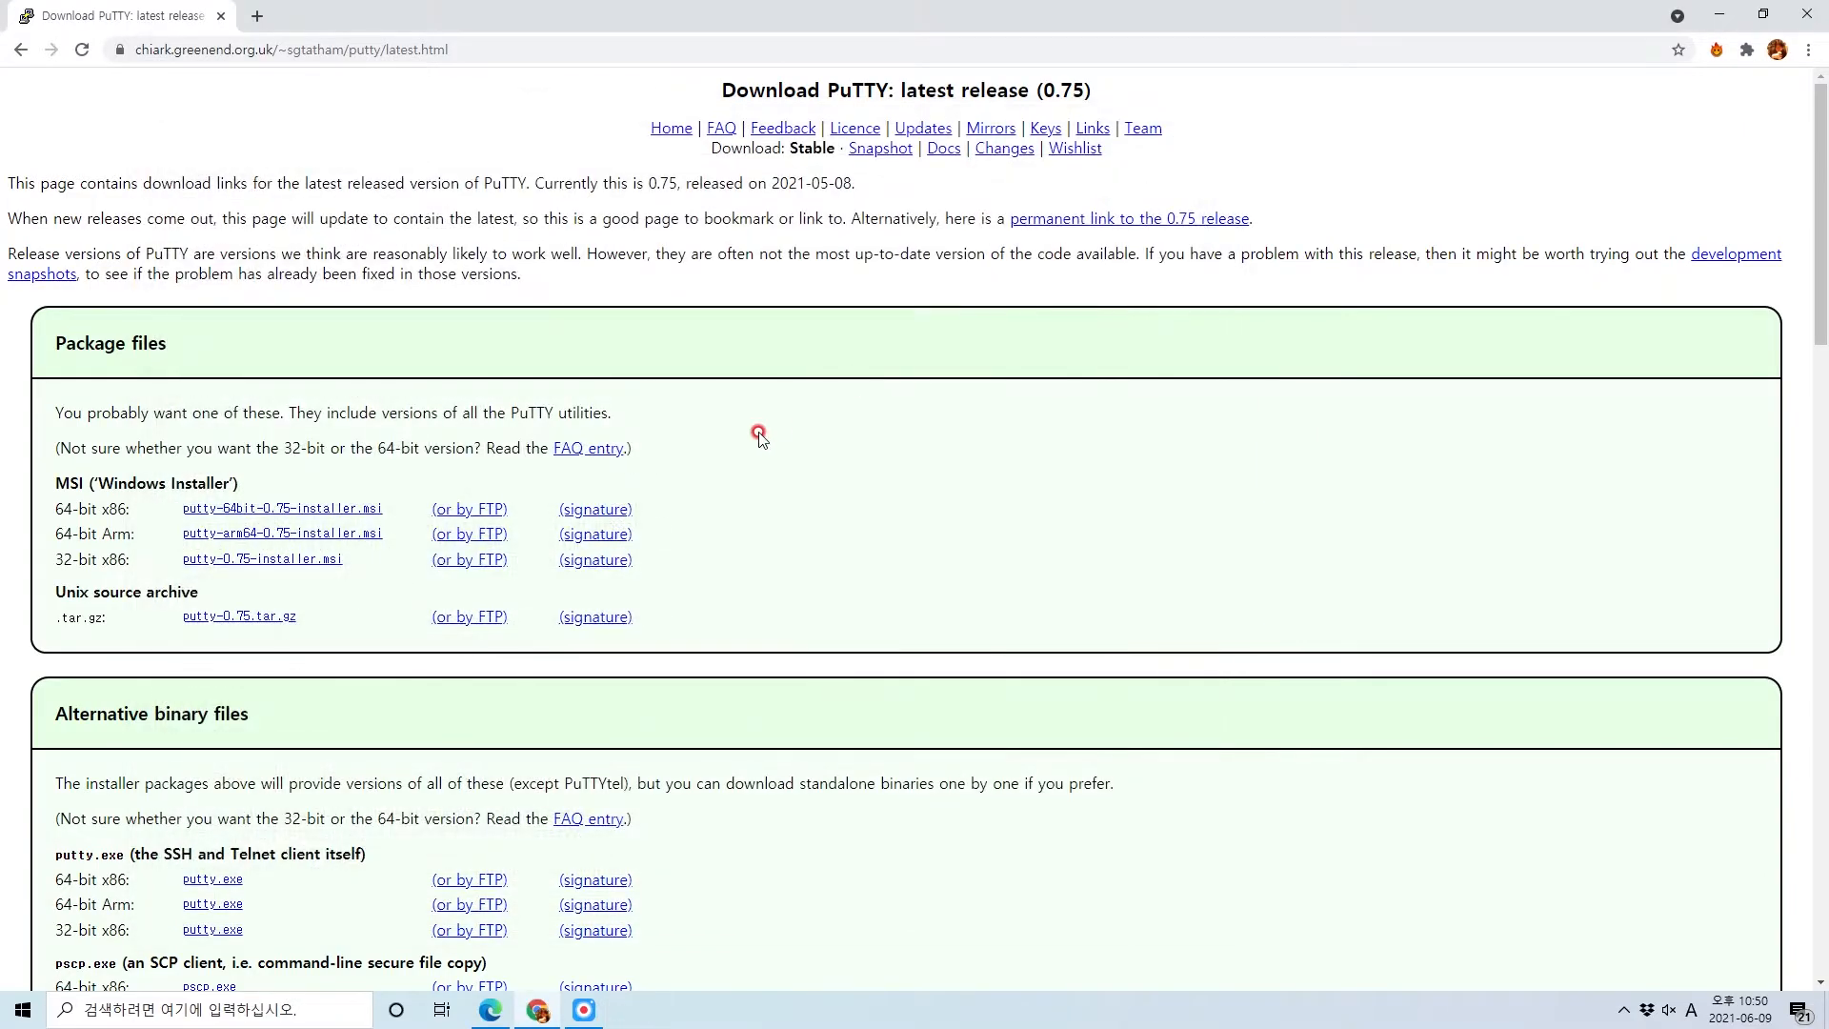
# Search Google for puttygen and open the PuTTYgen Download page on puttygen.com
pyautogui.click(214, 45)
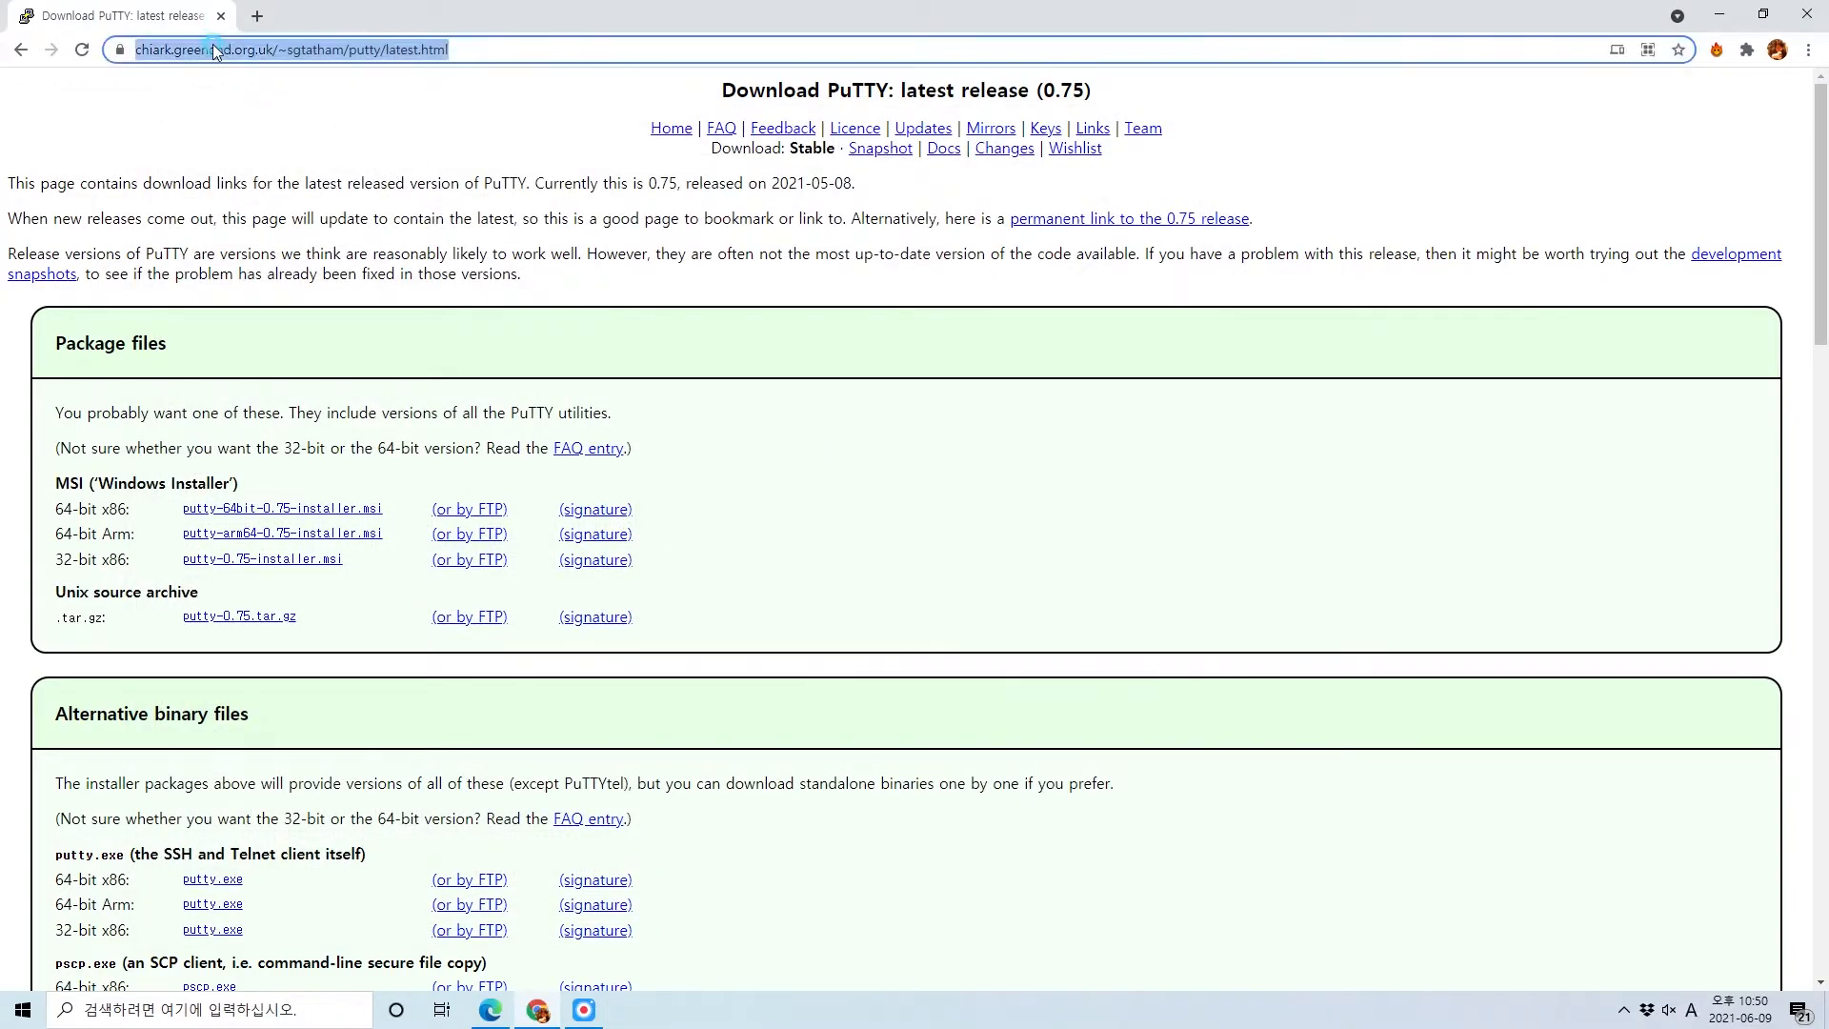
pyautogui.write('puttyge')
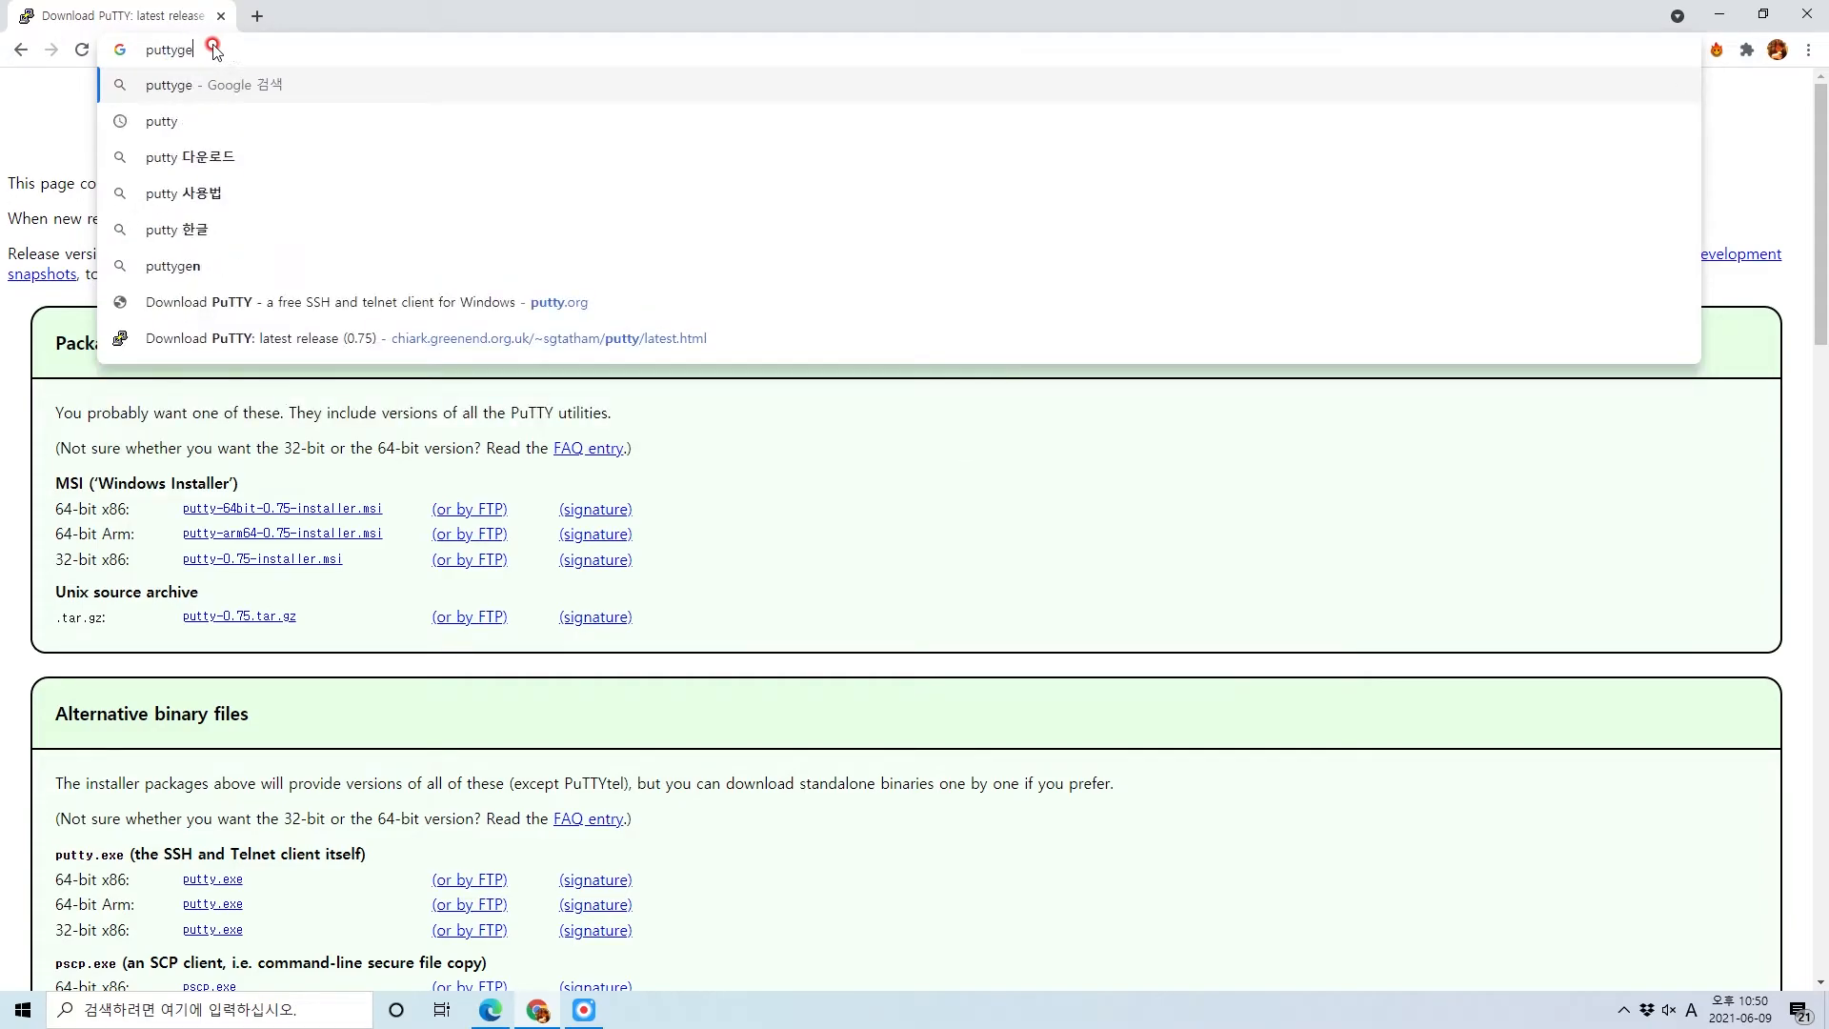
pyautogui.write('n')
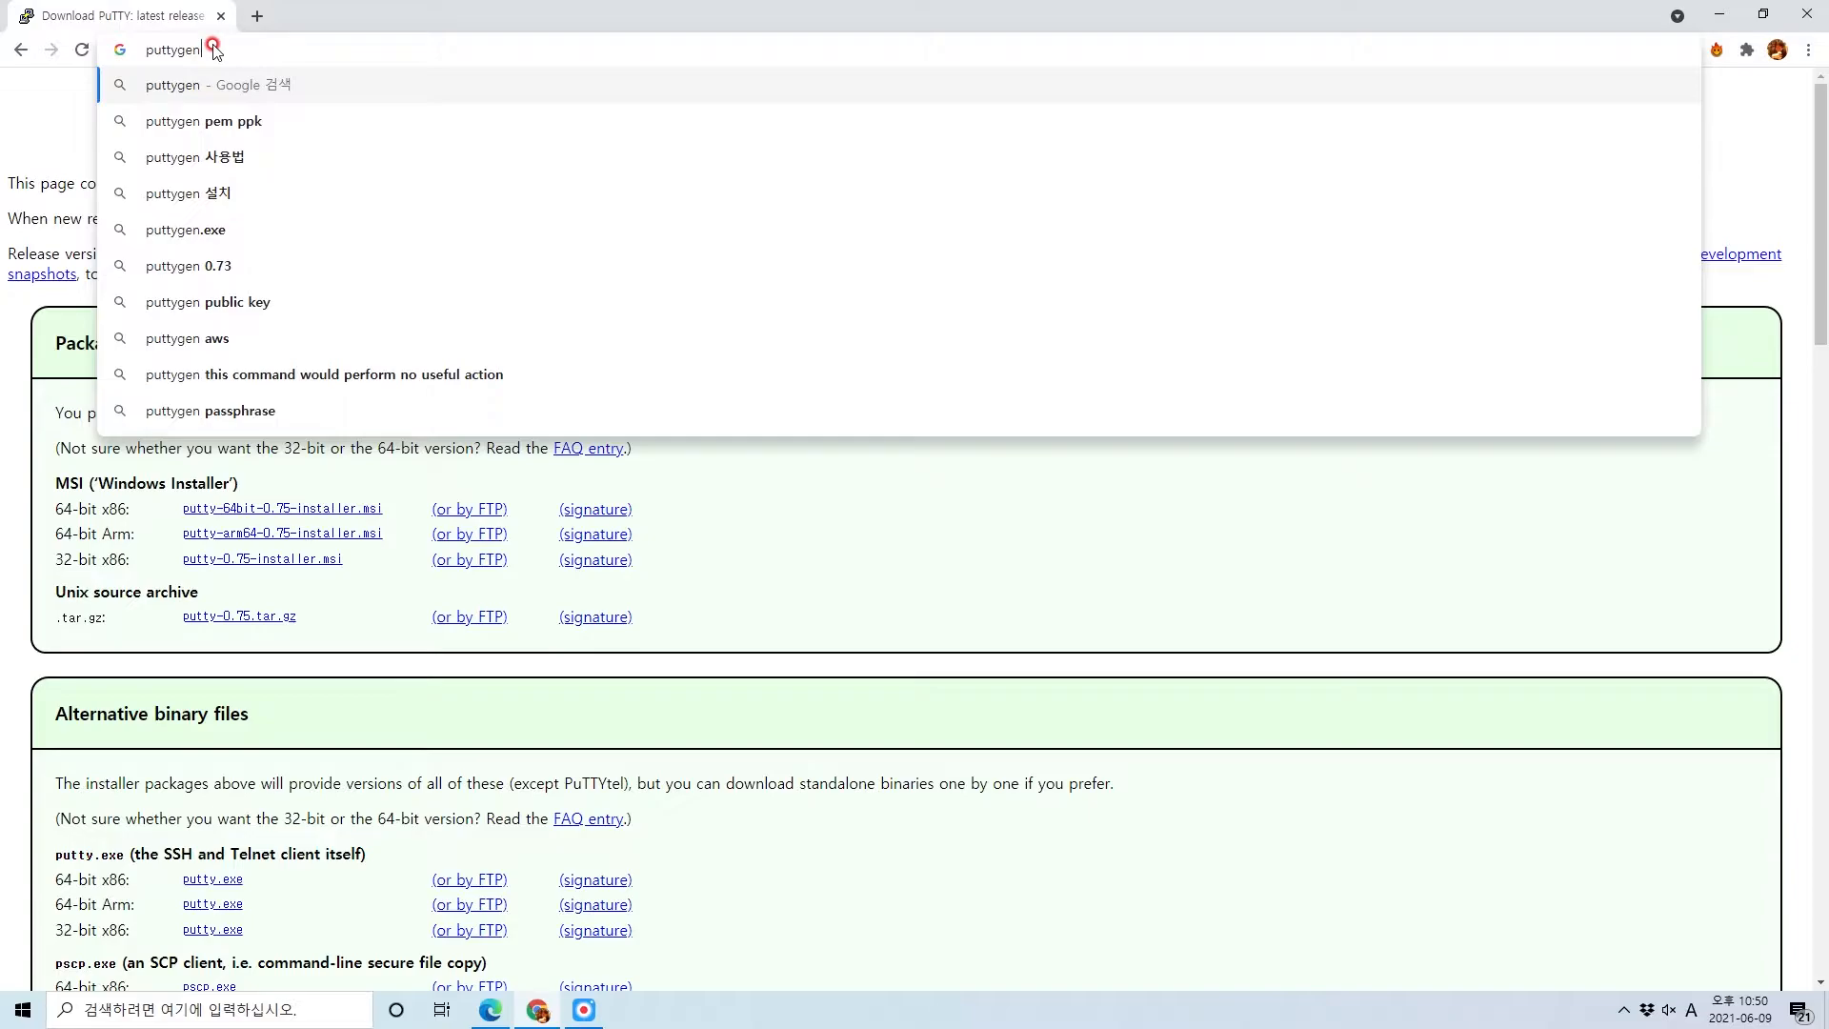
pyautogui.press('Return')
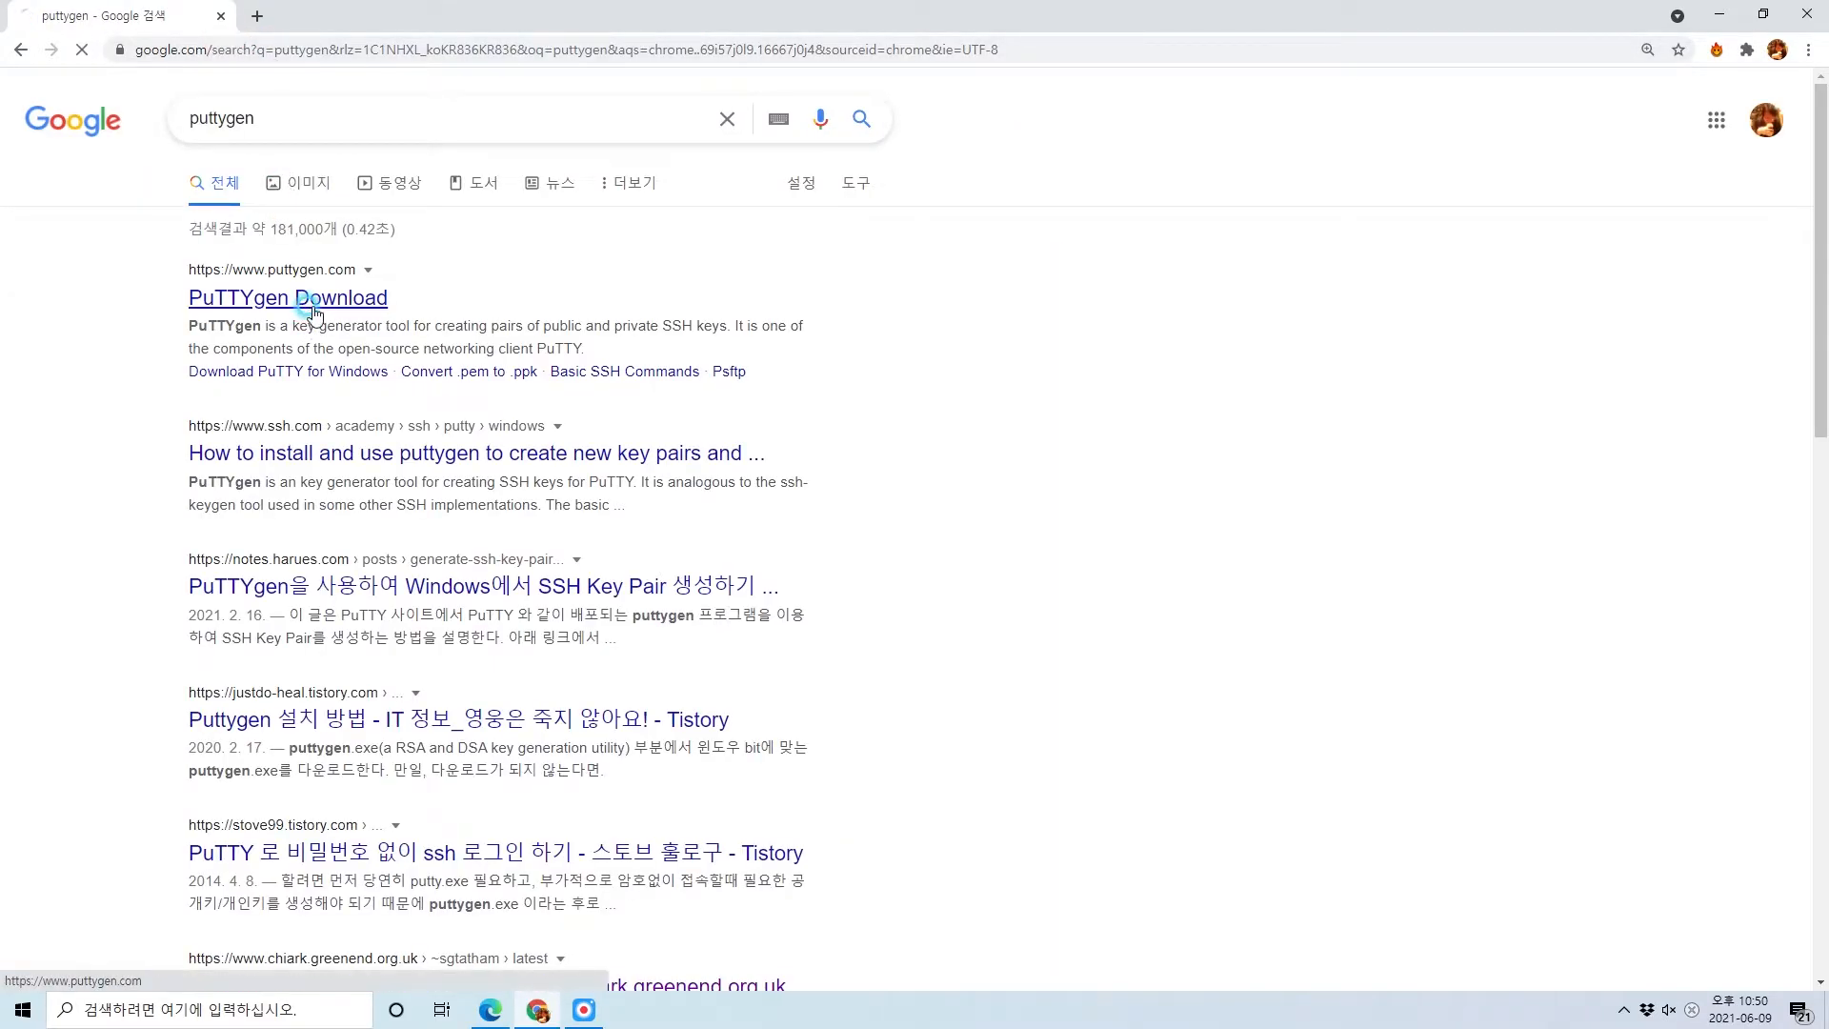
pyautogui.click(316, 297)
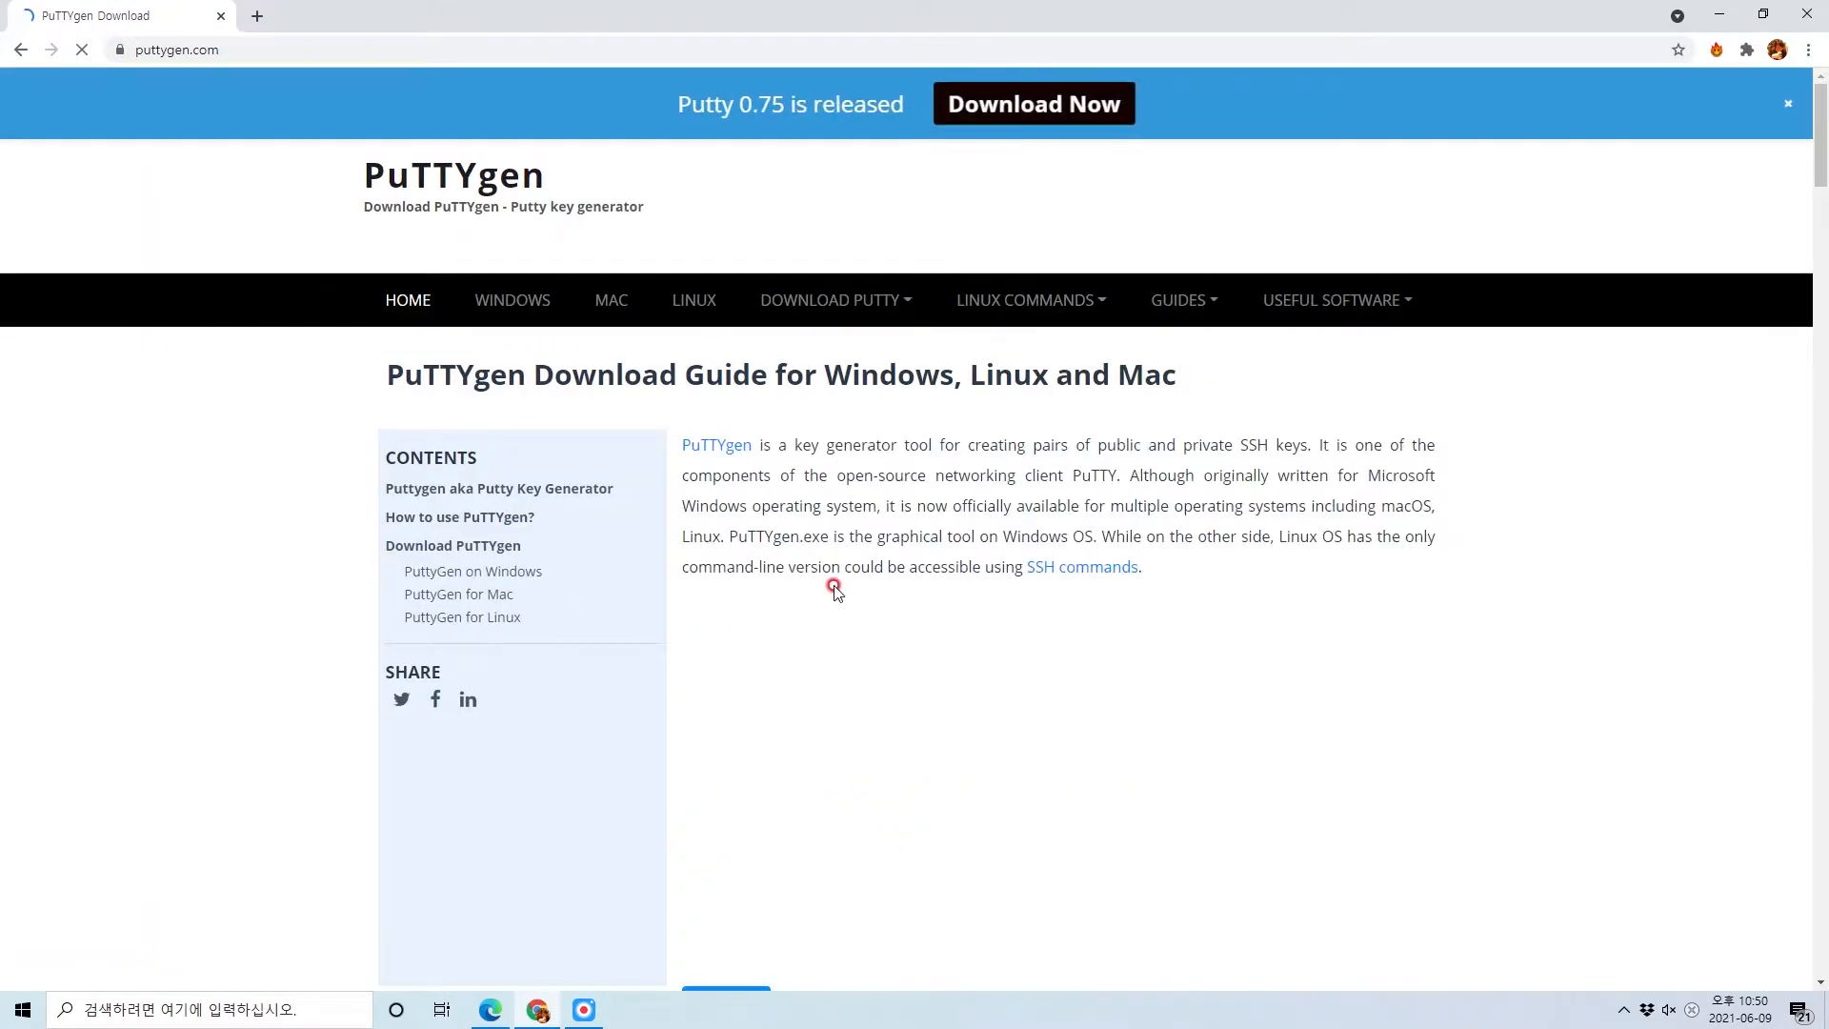
# Examine the PuTTYgen page for its description, download options and instructions on how to use PuTTYgen
pyautogui.scroll(-3, 806, 461)
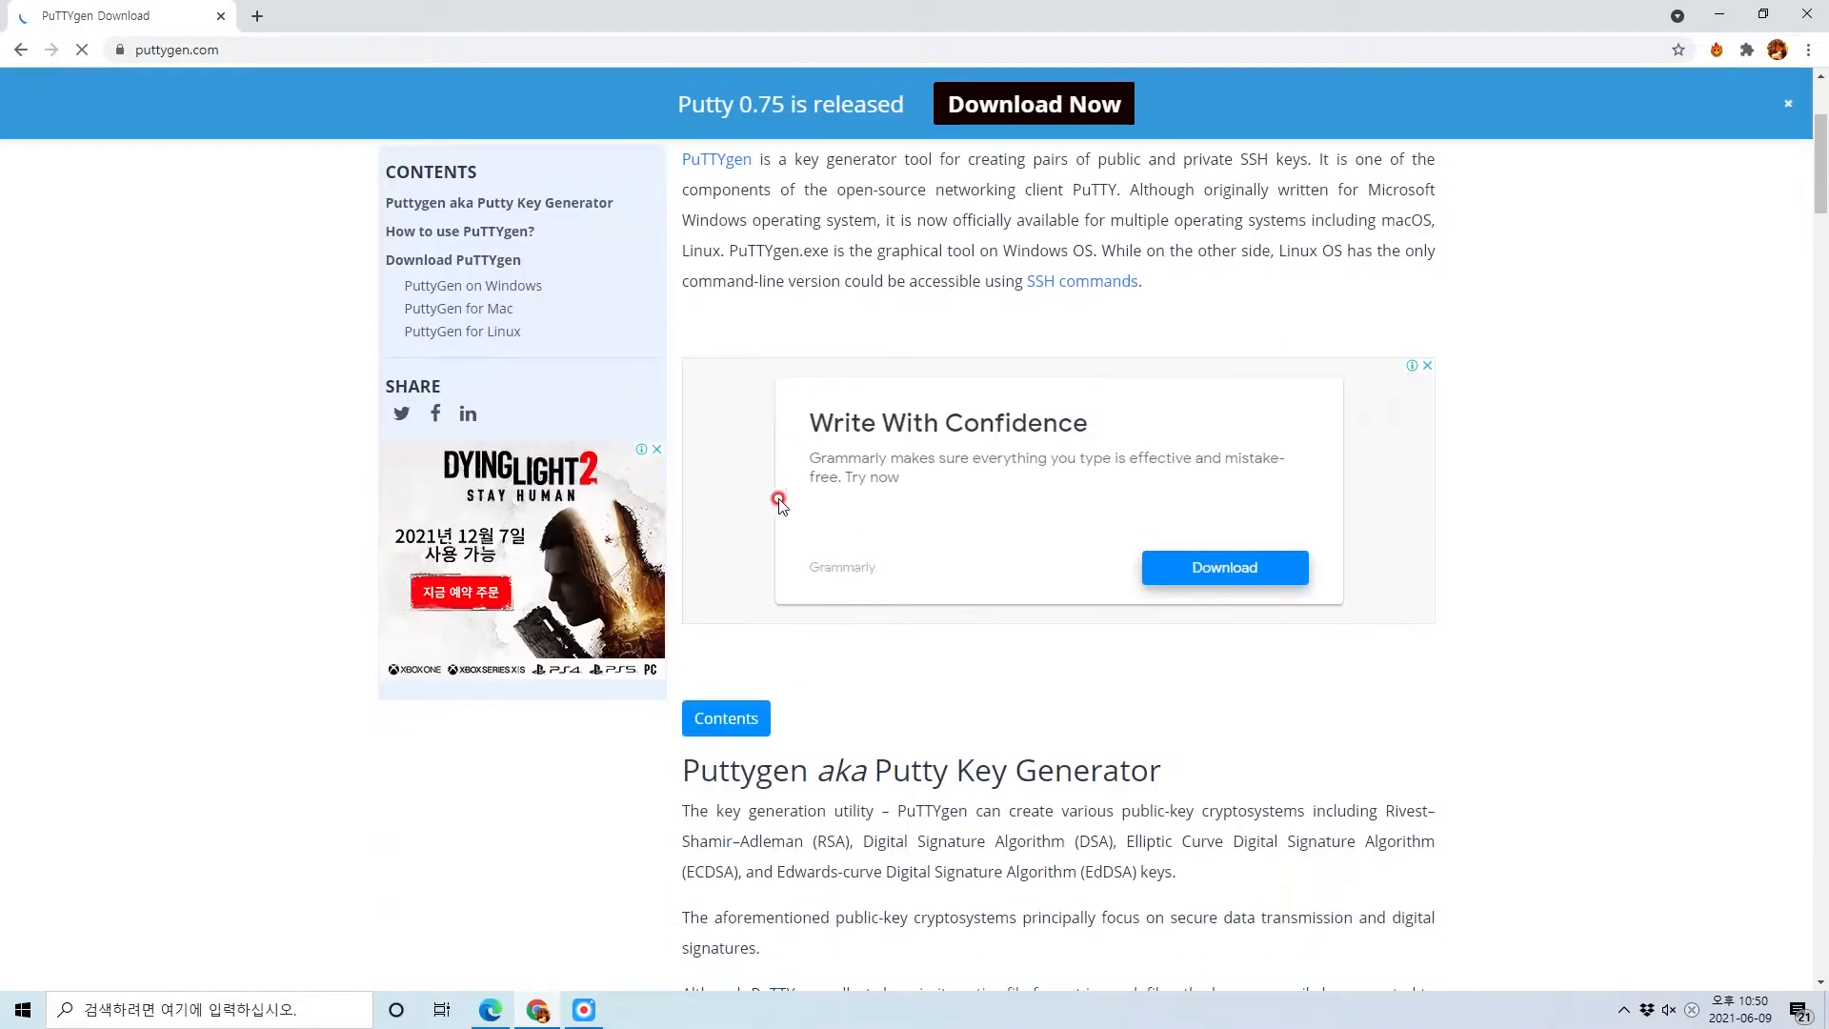
pyautogui.scroll(-4, 992, 543)
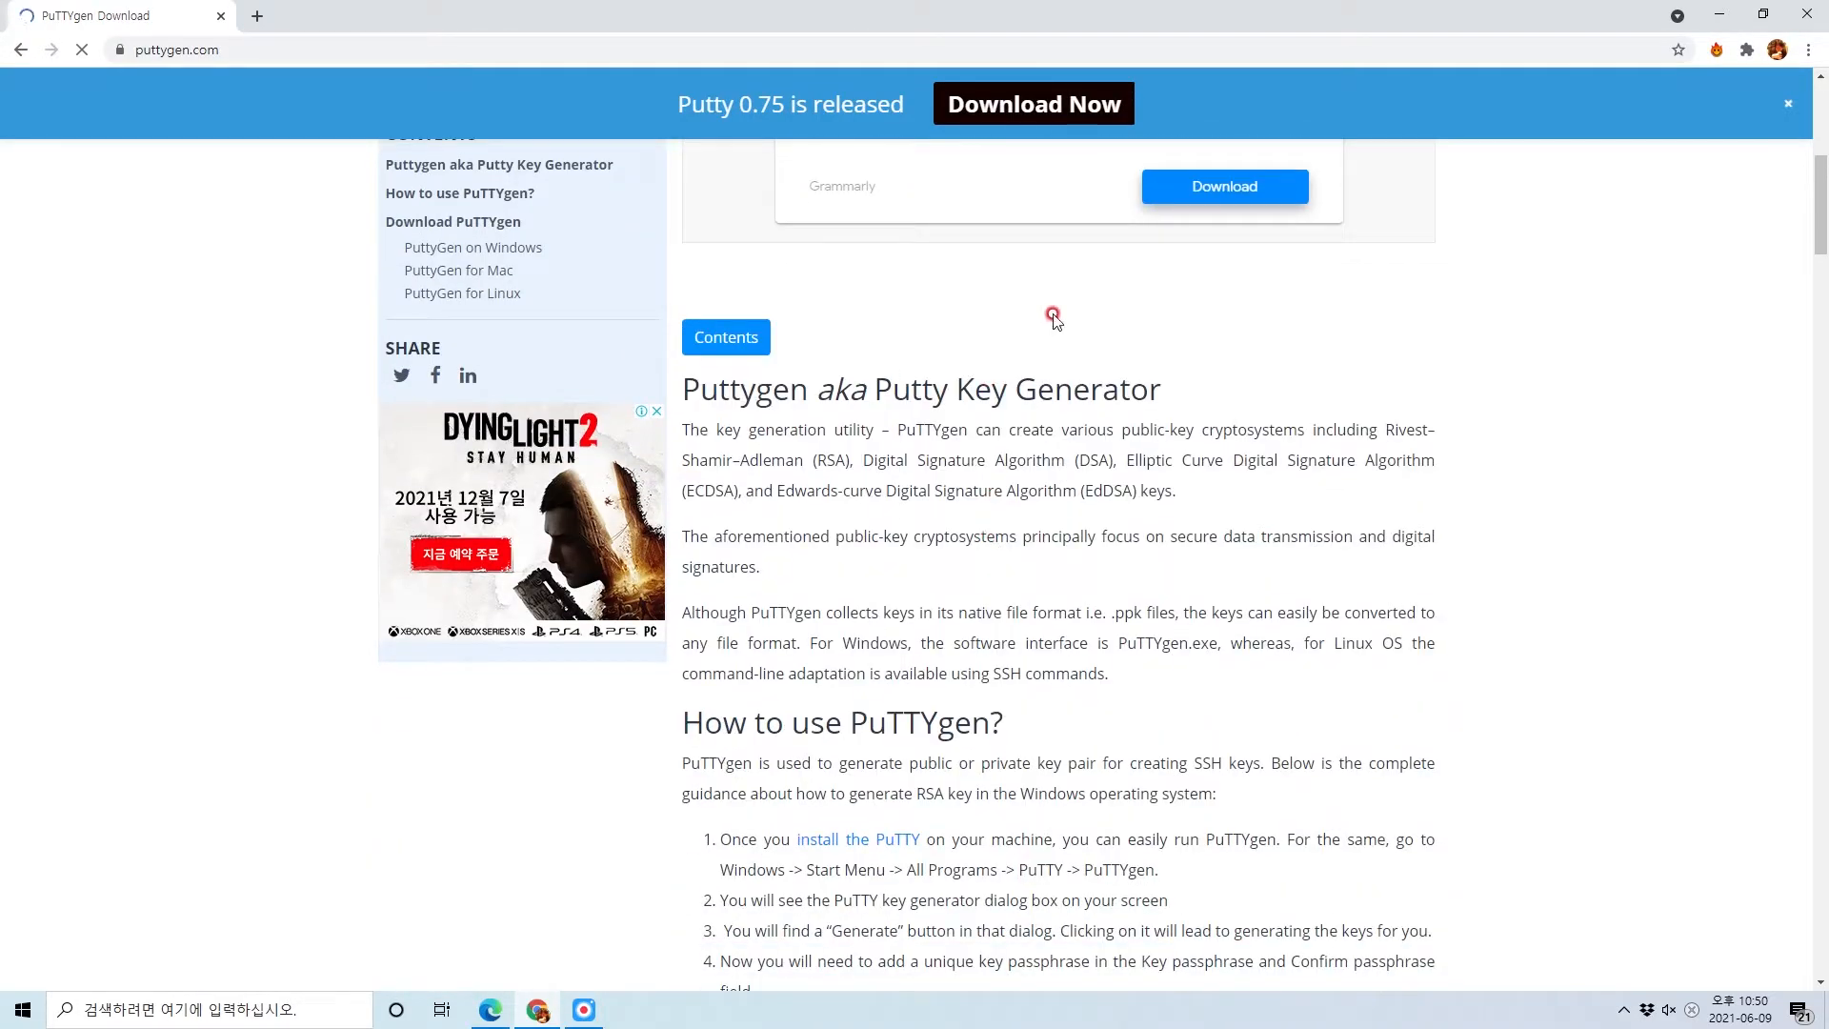
pyautogui.scroll(4, 847, 360)
pyautogui.scroll(-6, 1003, 562)
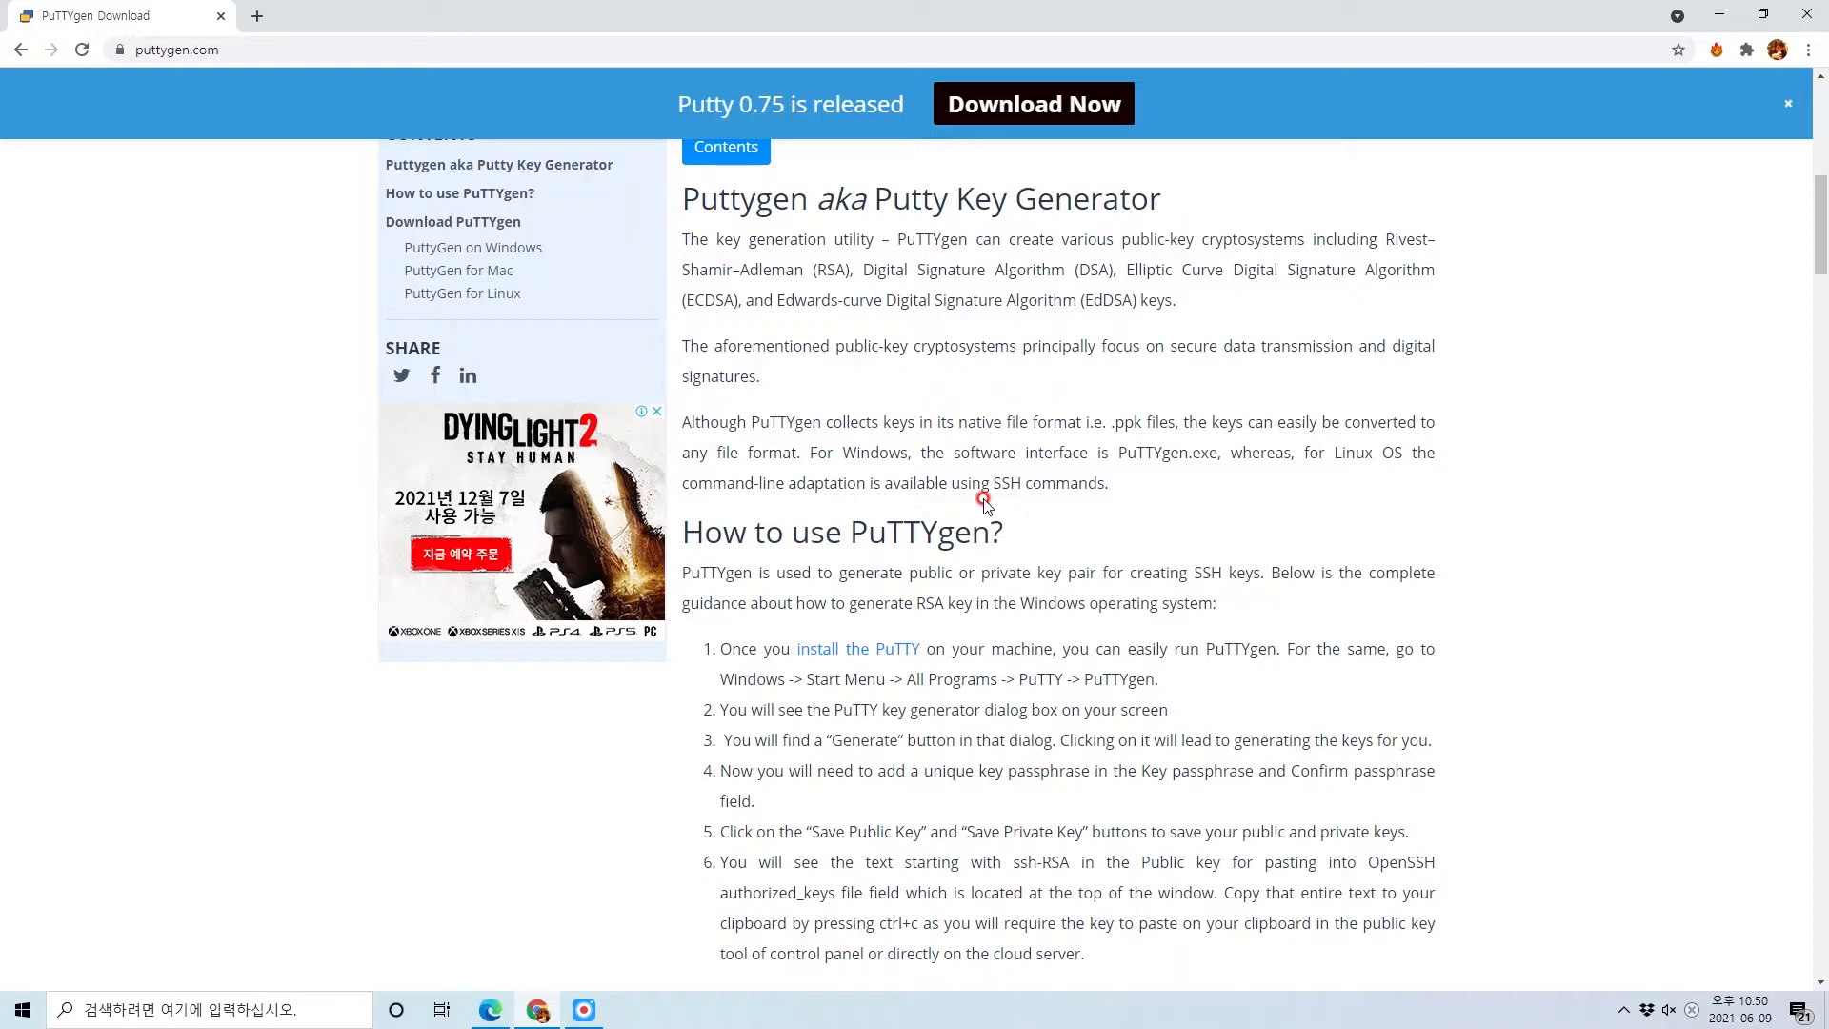
pyautogui.scroll(-4, 984, 500)
pyautogui.scroll(4, 905, 381)
pyautogui.scroll(2, 1034, 549)
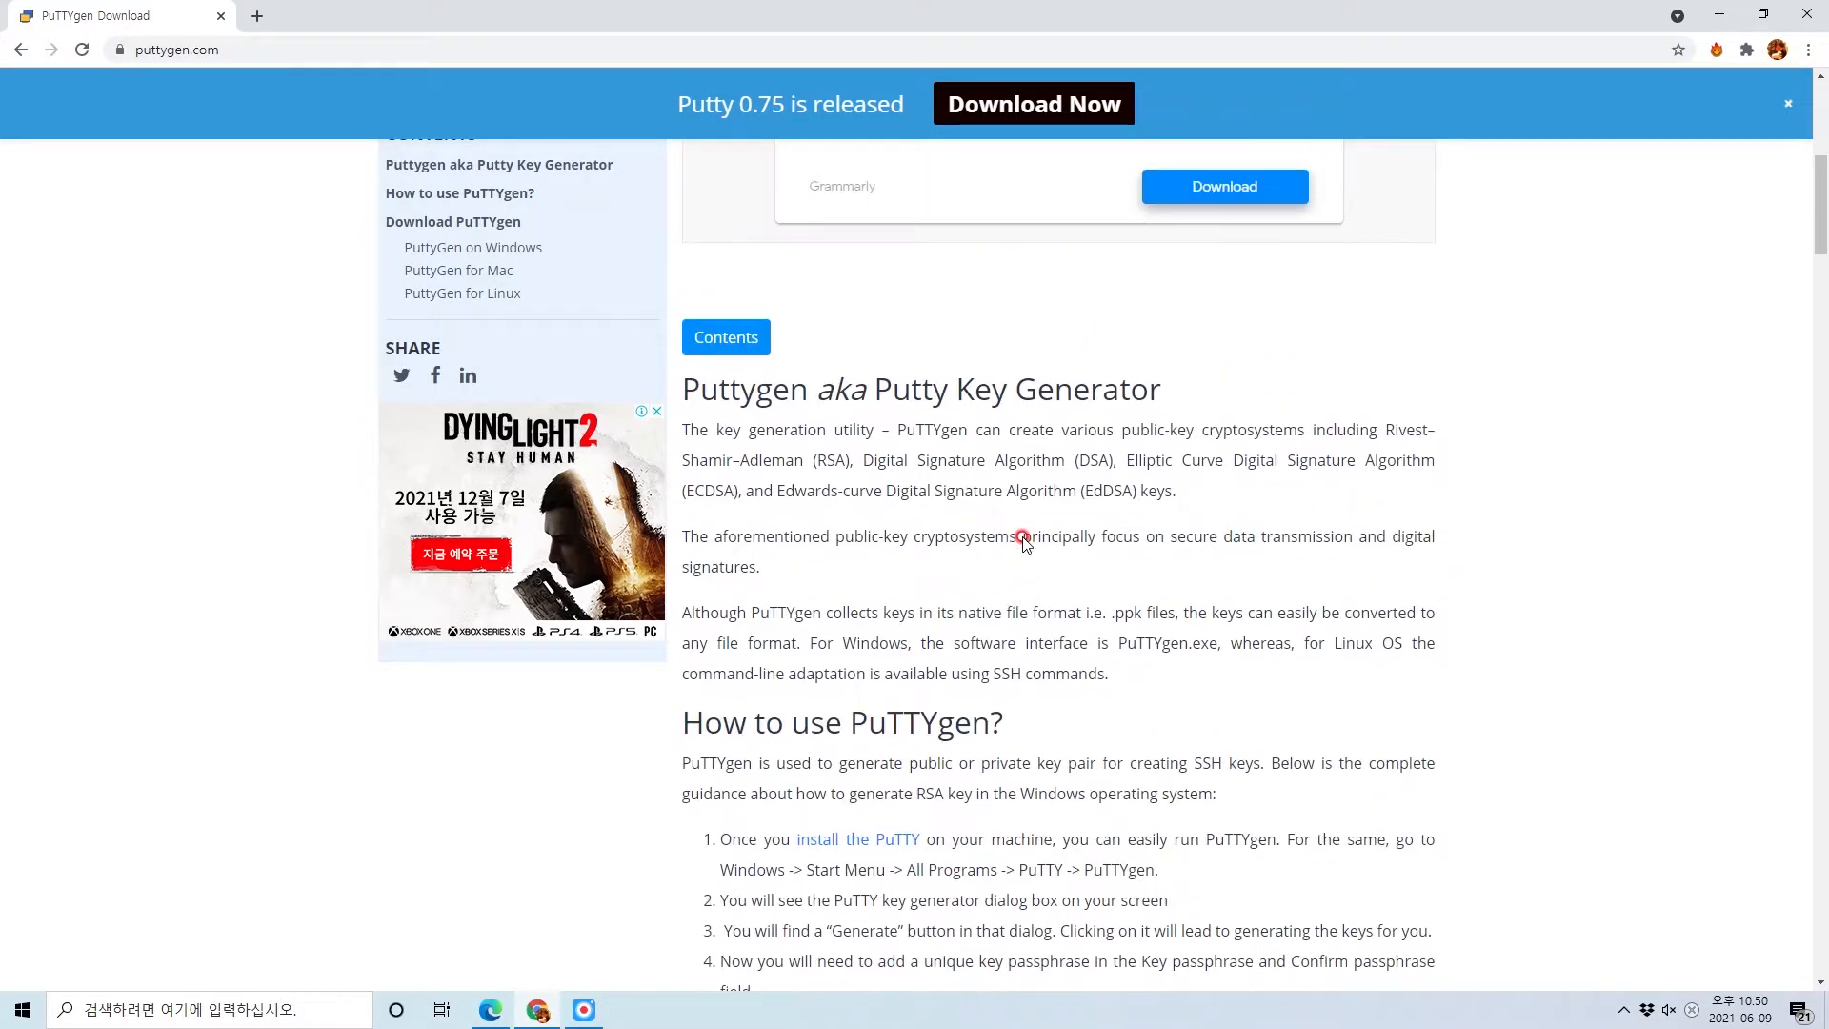
pyautogui.scroll(7, 878, 514)
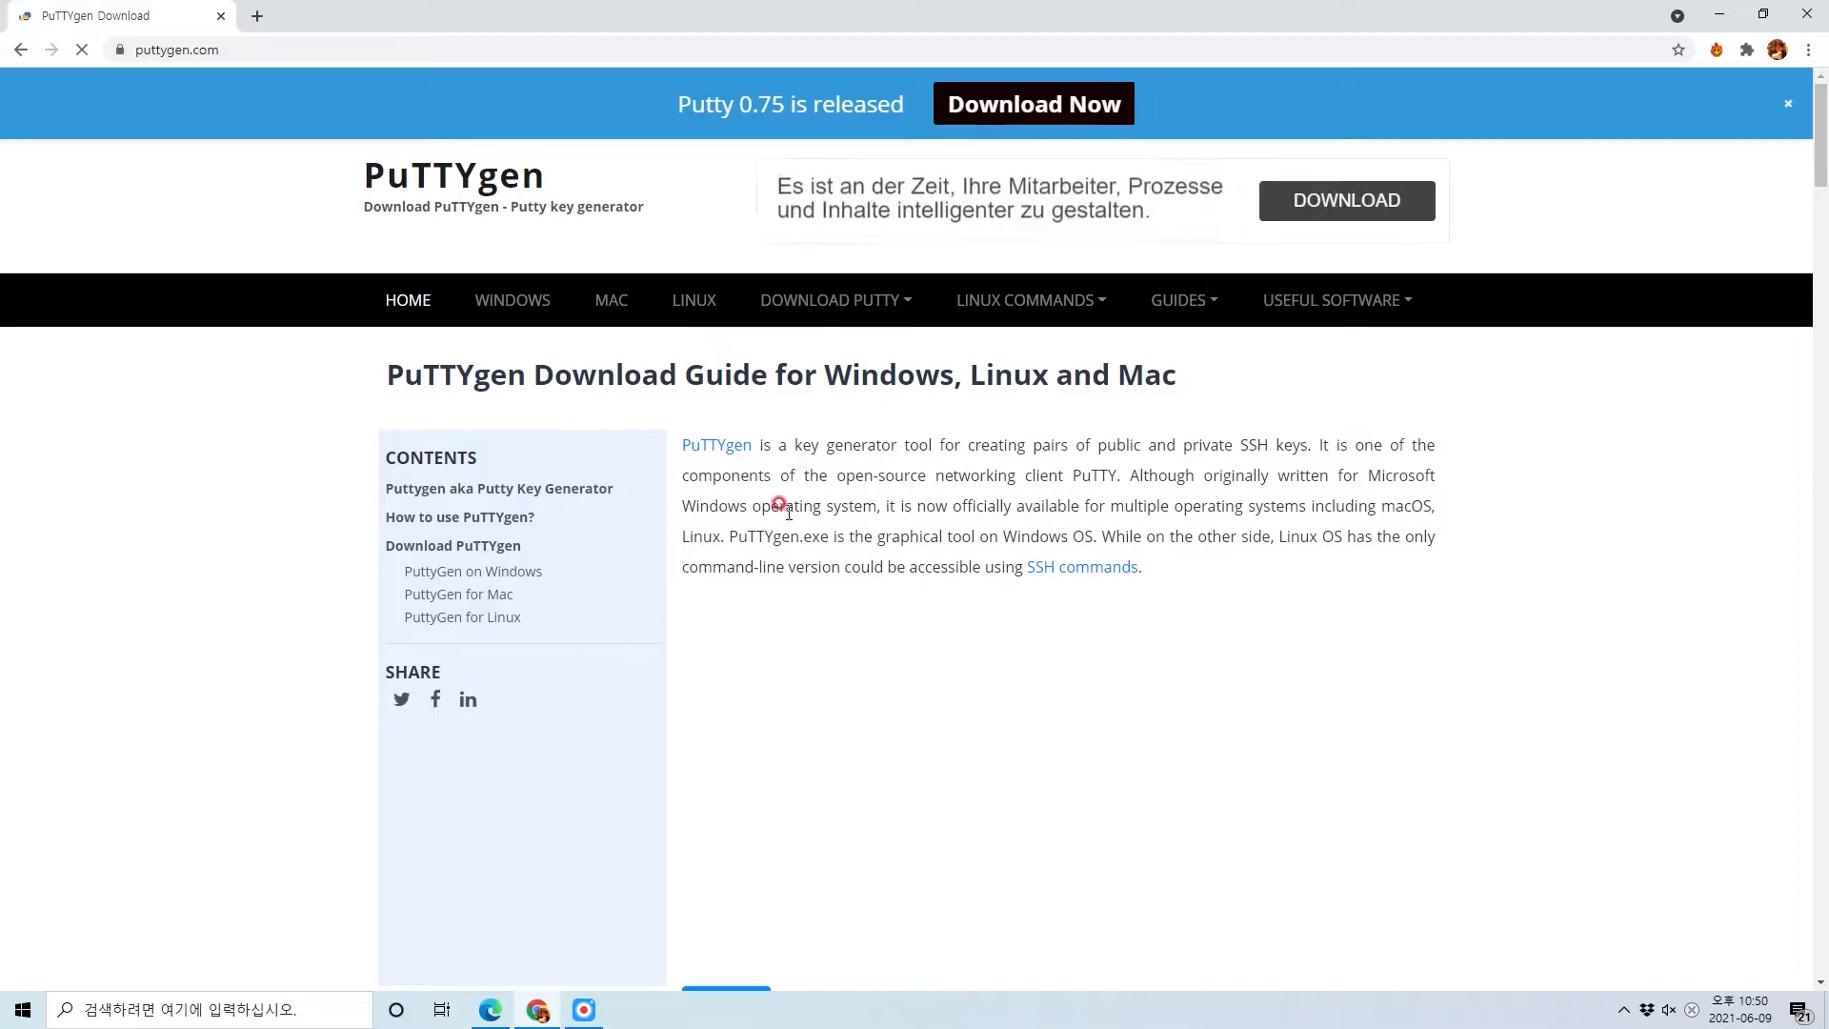
pyautogui.scroll(-1, 798, 529)
pyautogui.scroll(-9, 798, 526)
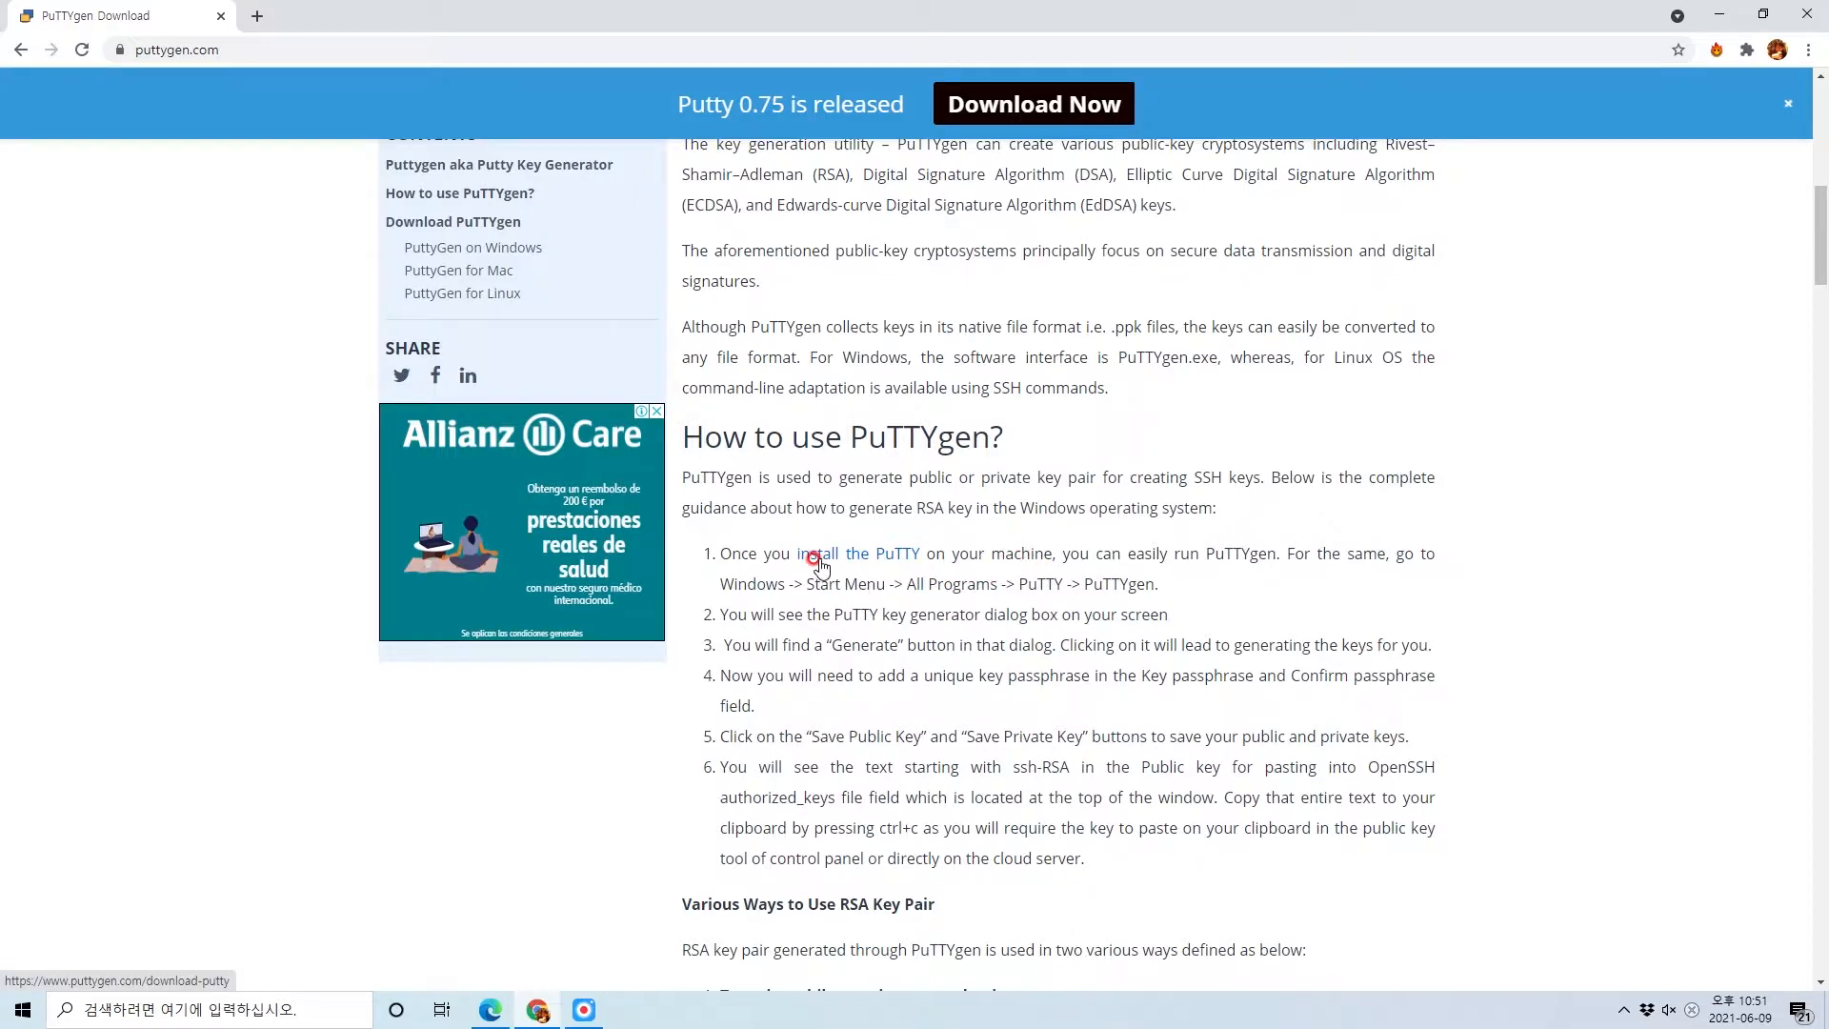
# Search the computer's installed apps for putty and highlight the PuTTYgen entry
pyautogui.press('super')
pyautogui.write('putty')
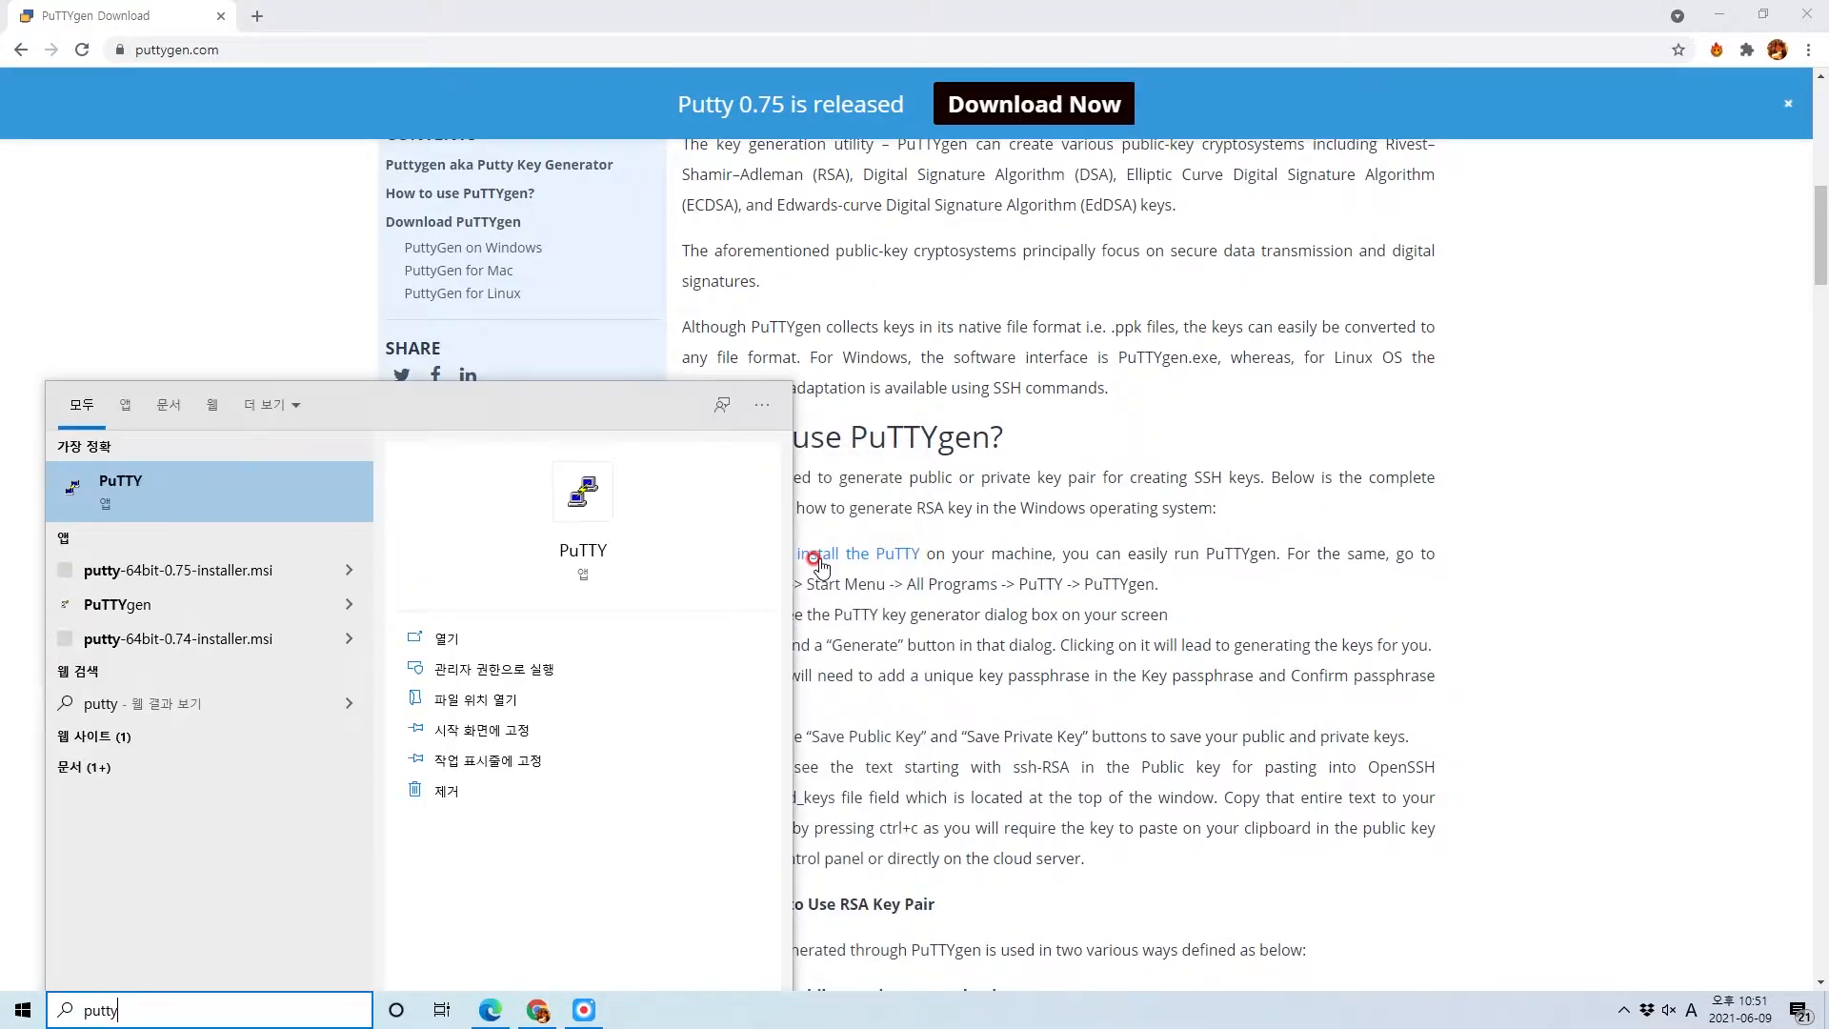
pyautogui.hotkey('ctrl', 'a')
pyautogui.write('PuTTYgen')
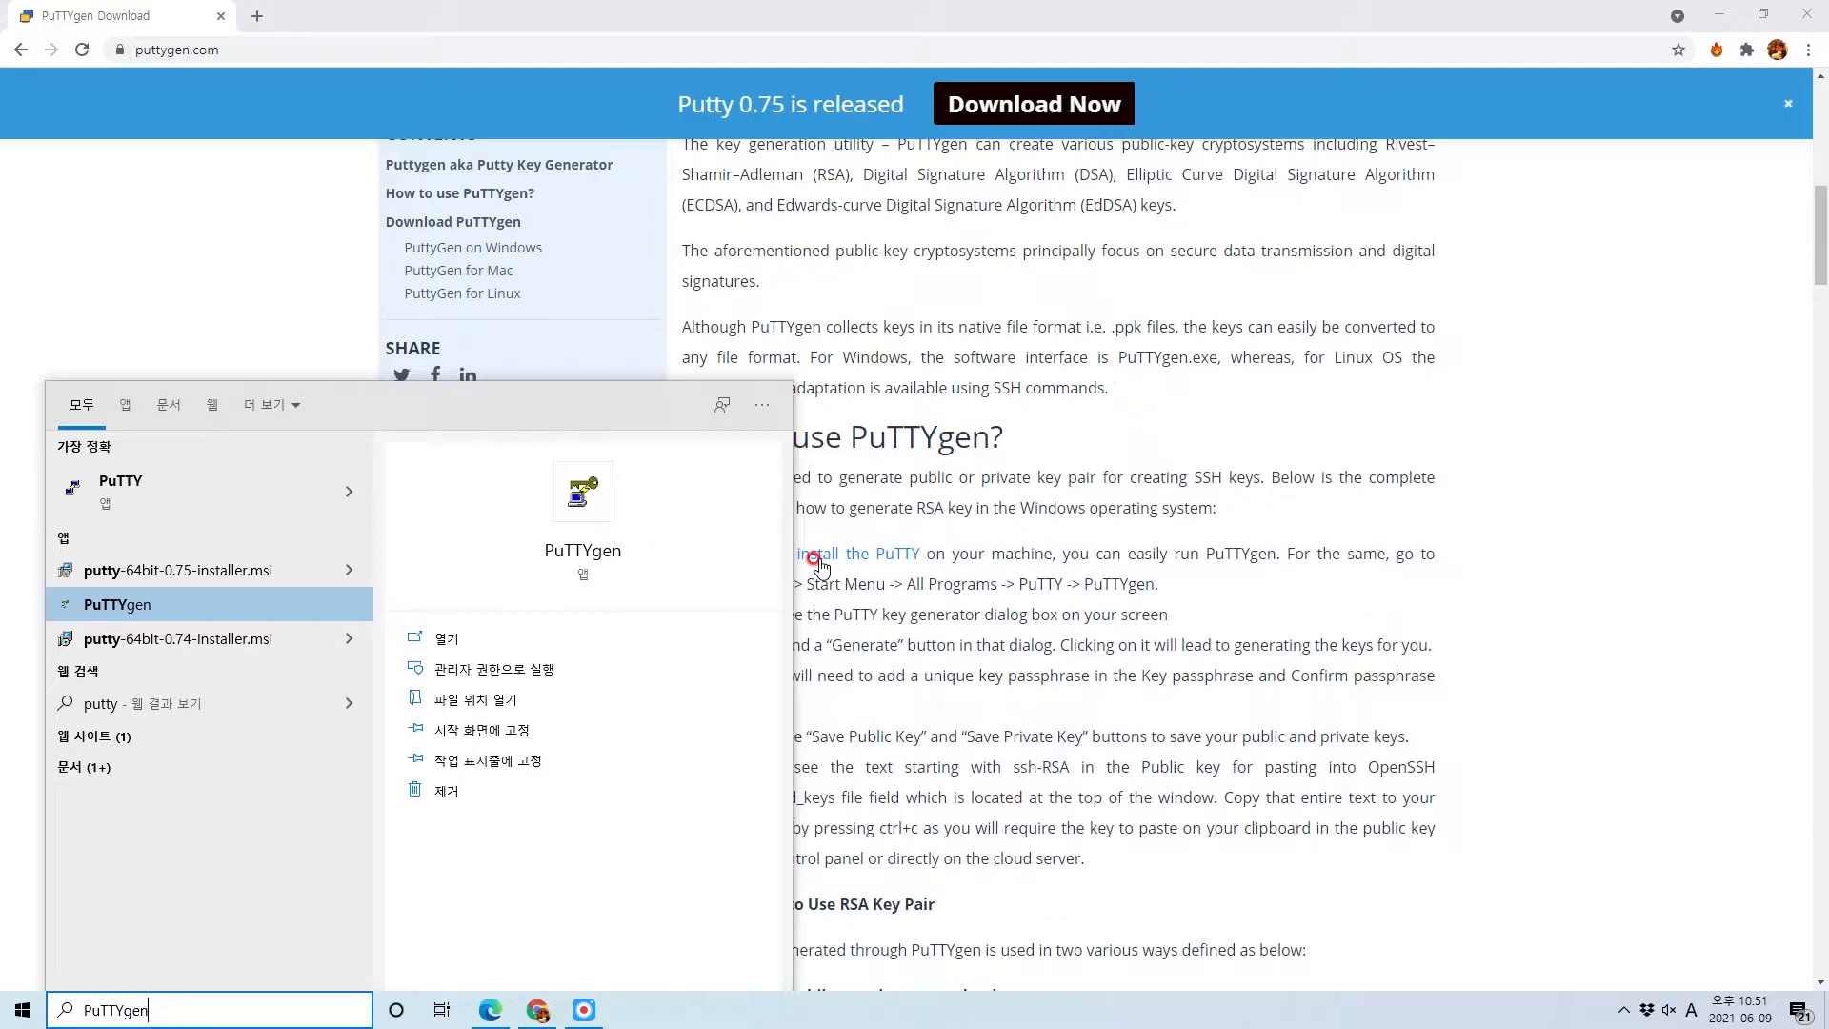
pyautogui.press('Return')
# Follow the "install the PuTTY" link and examine the Windows installer list on the download page
pyautogui.click(882, 557)
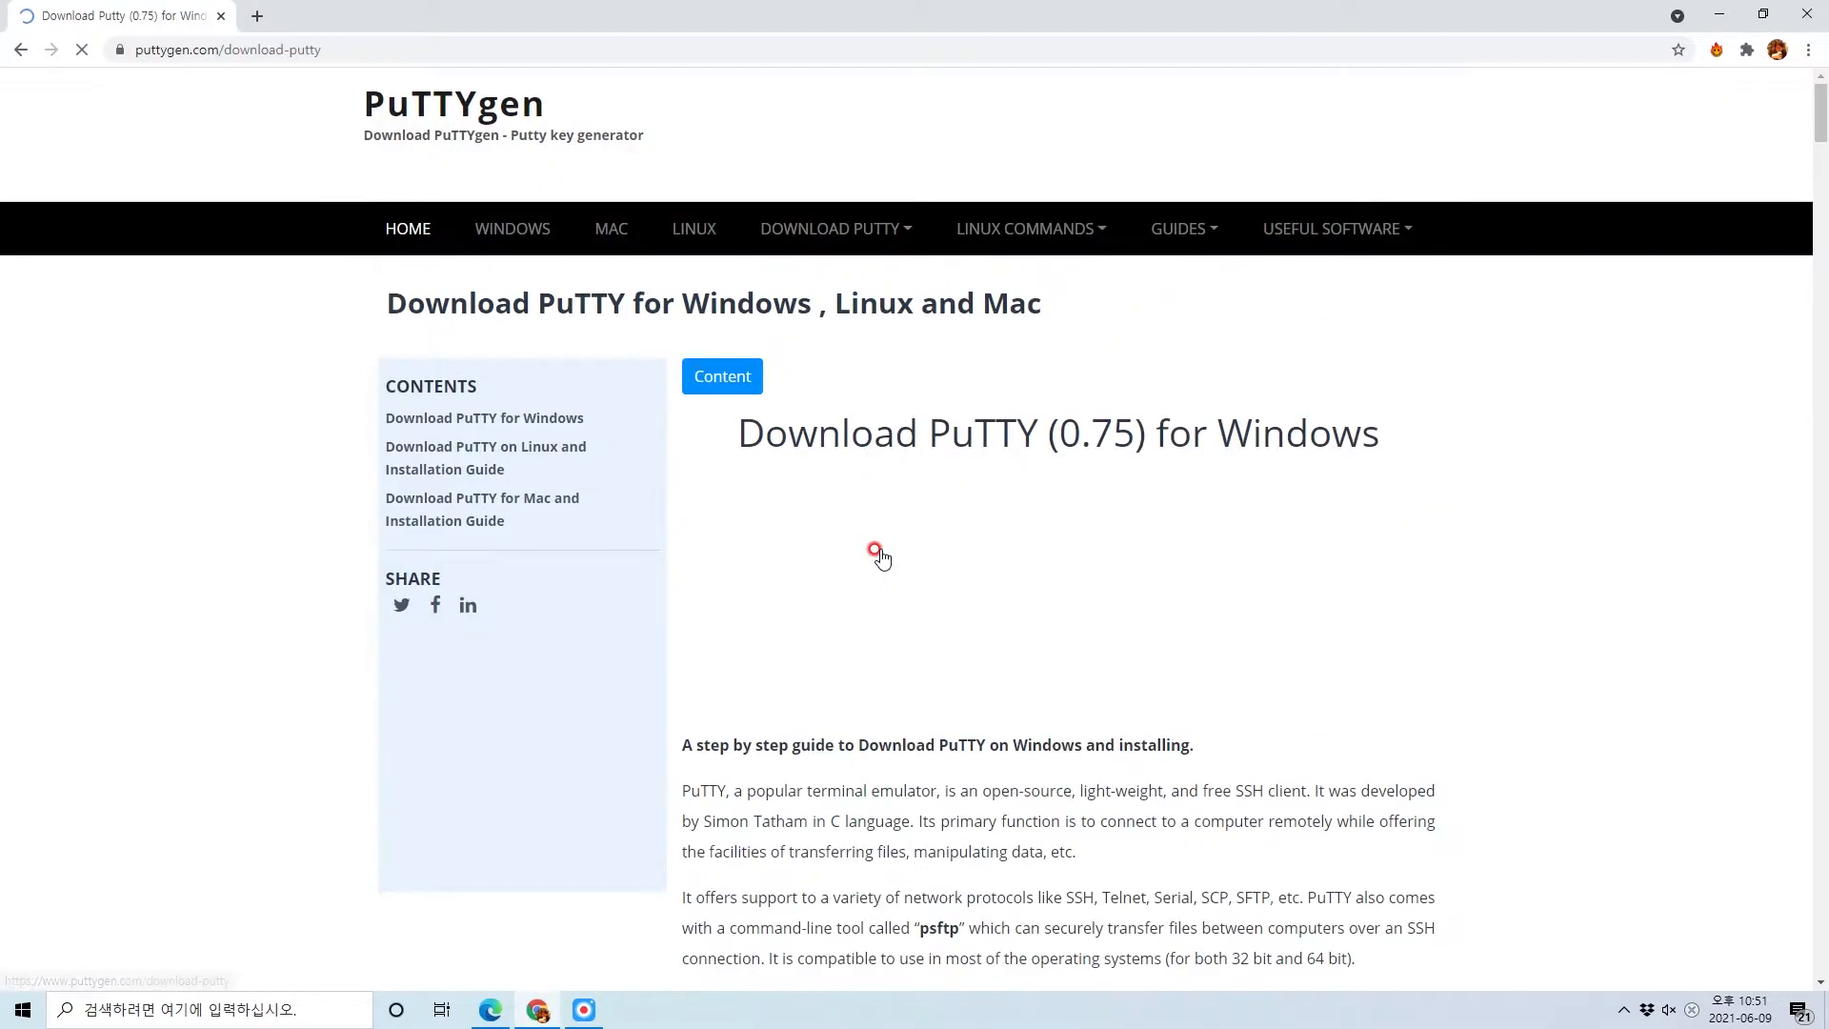
pyautogui.scroll(-4, 777, 606)
pyautogui.scroll(-6, 771, 606)
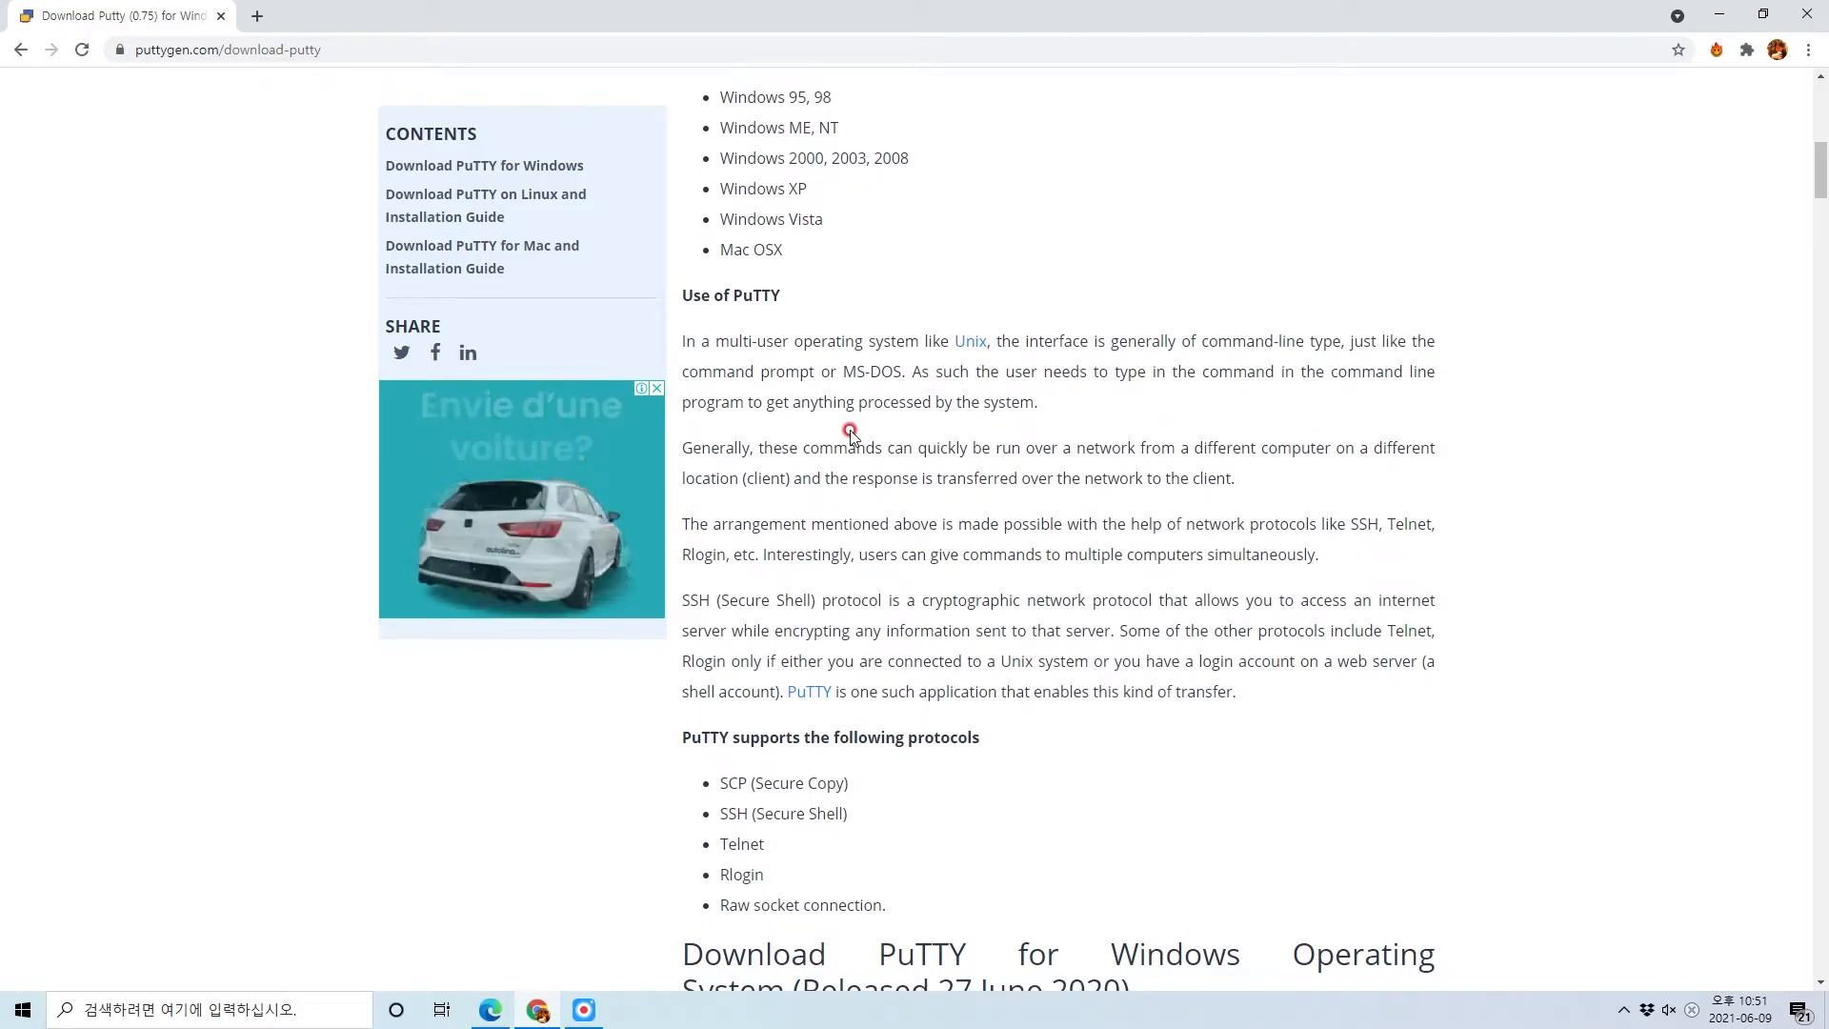
pyautogui.scroll(-7, 818, 505)
pyautogui.scroll(-5, 730, 520)
pyautogui.scroll(2, 1009, 477)
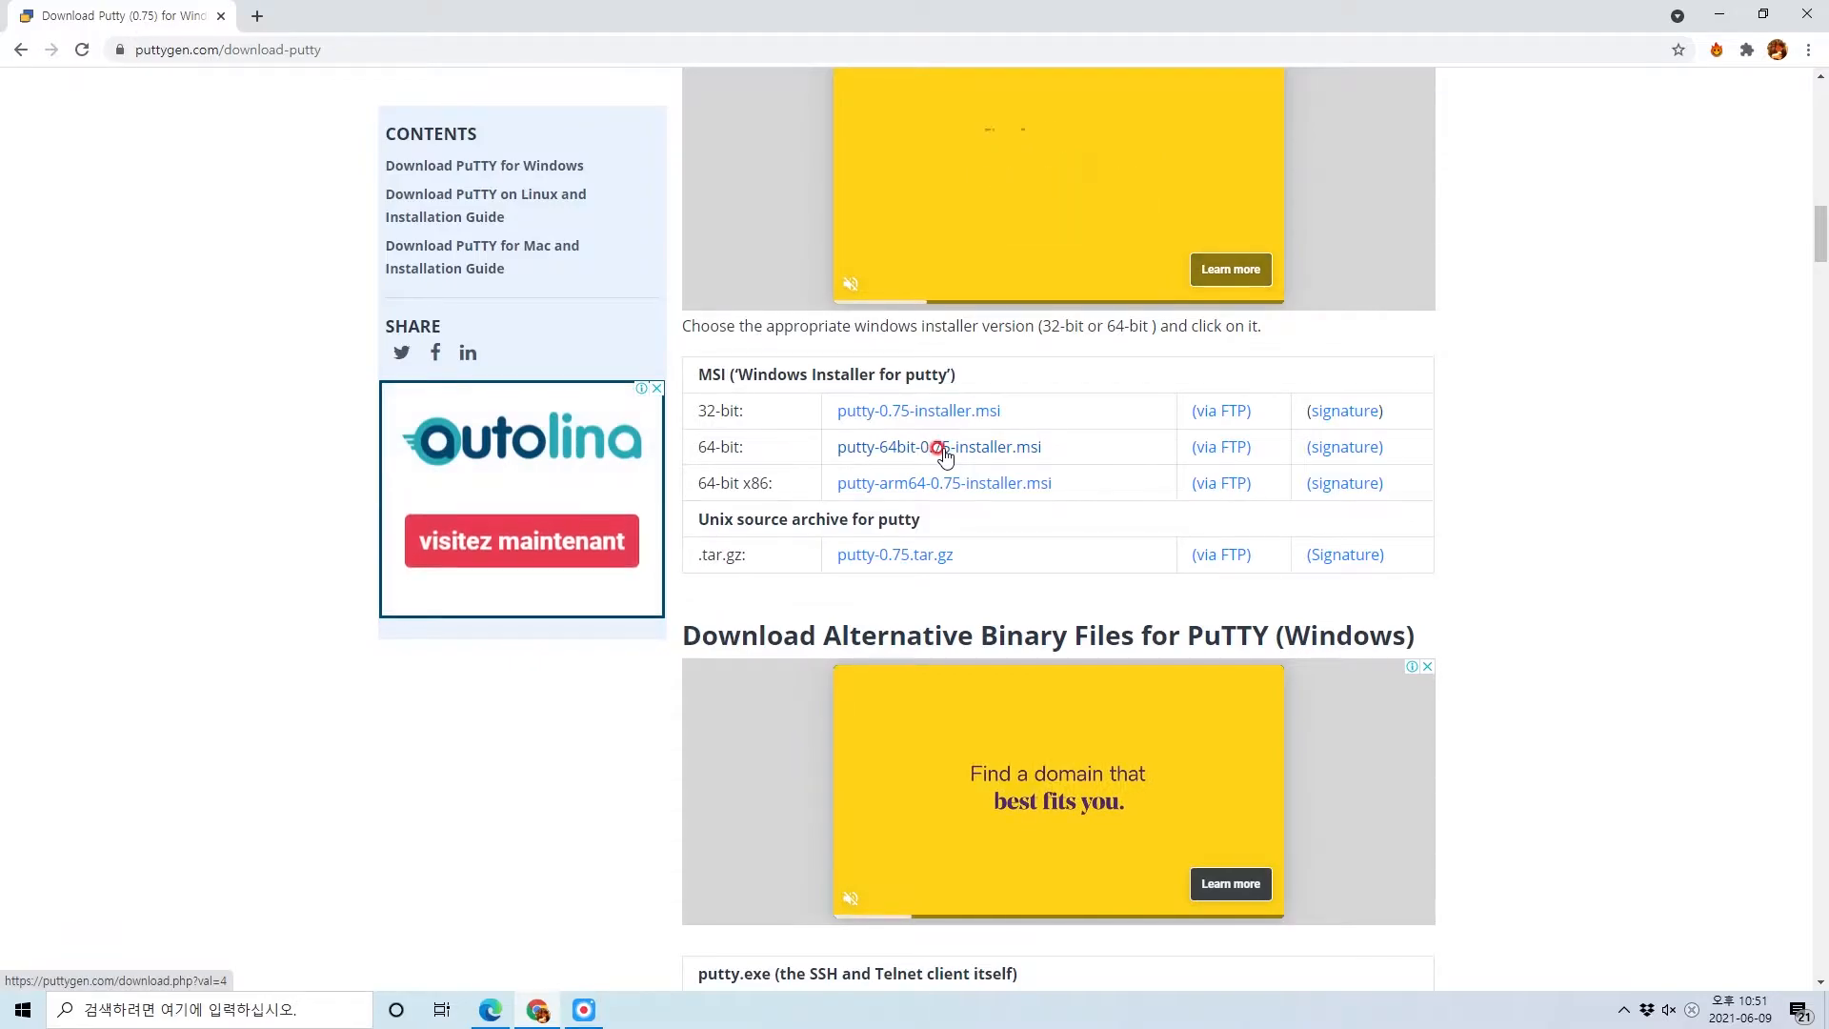
# Look up the PuTTYgen entry in the Windows search again and return to the download page
pyautogui.press('super')
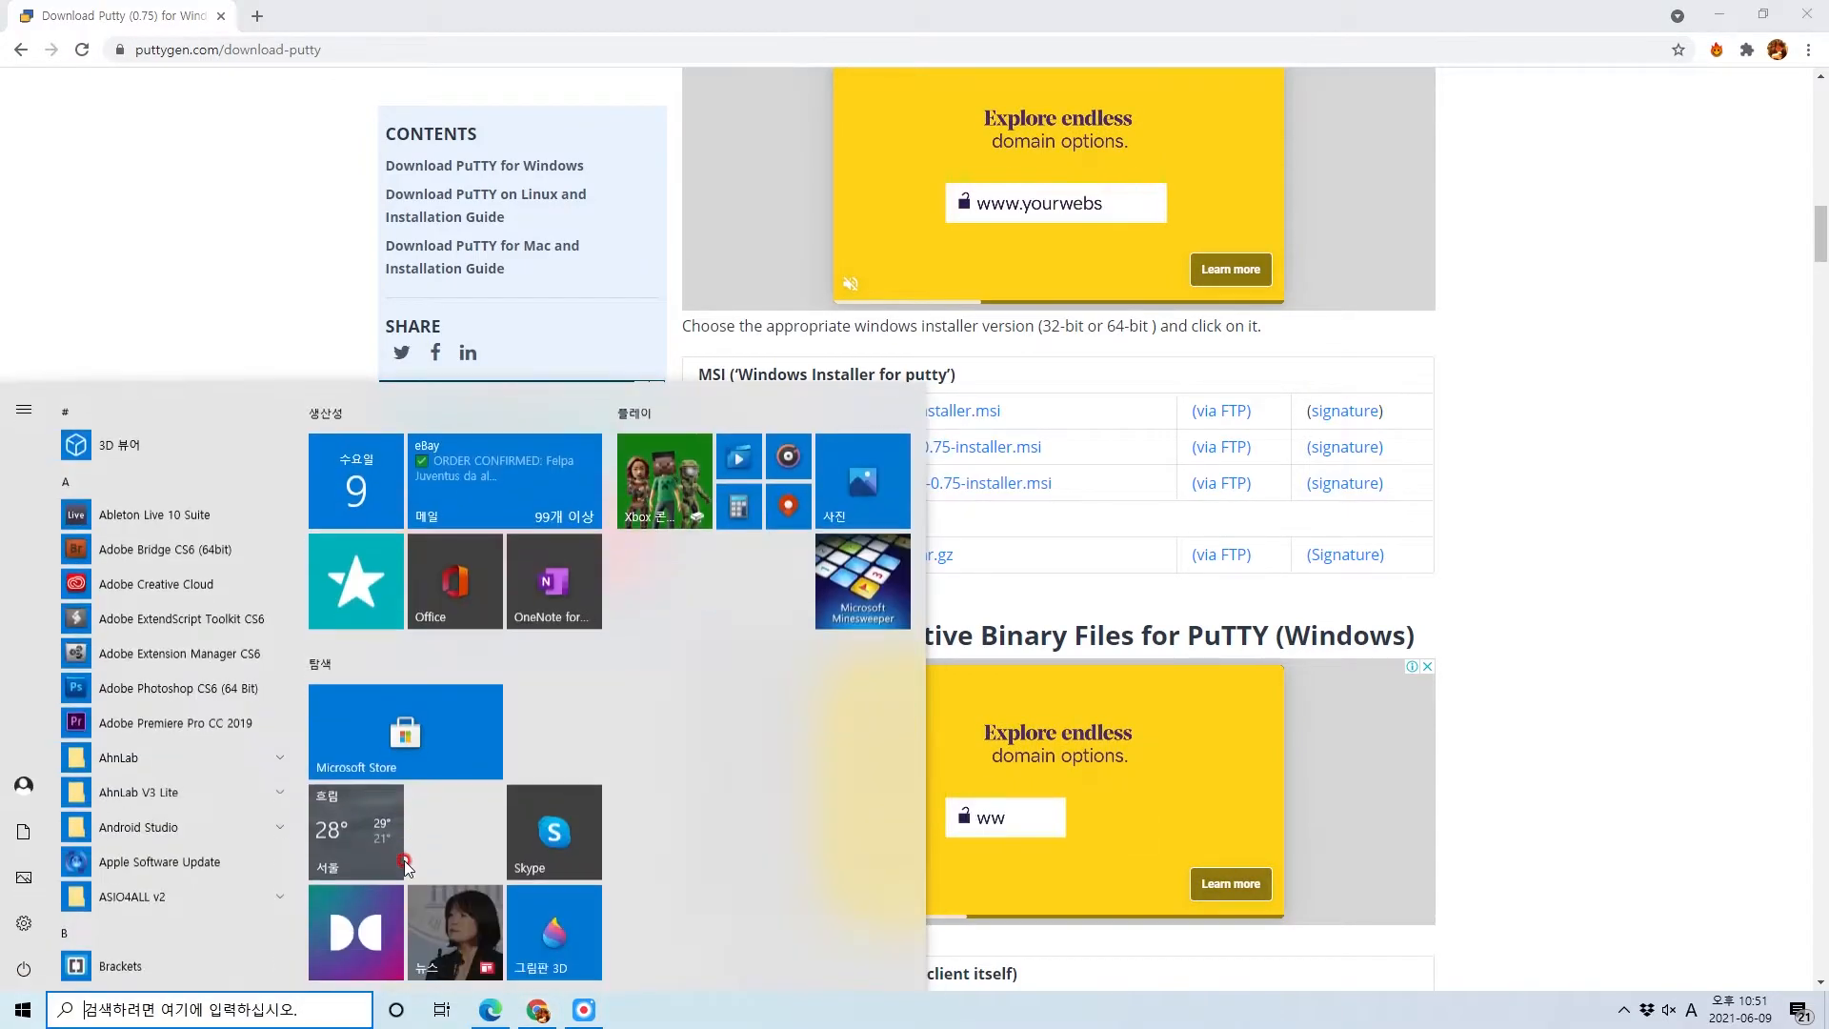
pyautogui.write('putty')
pyautogui.press('Down')
pyautogui.press('Down')
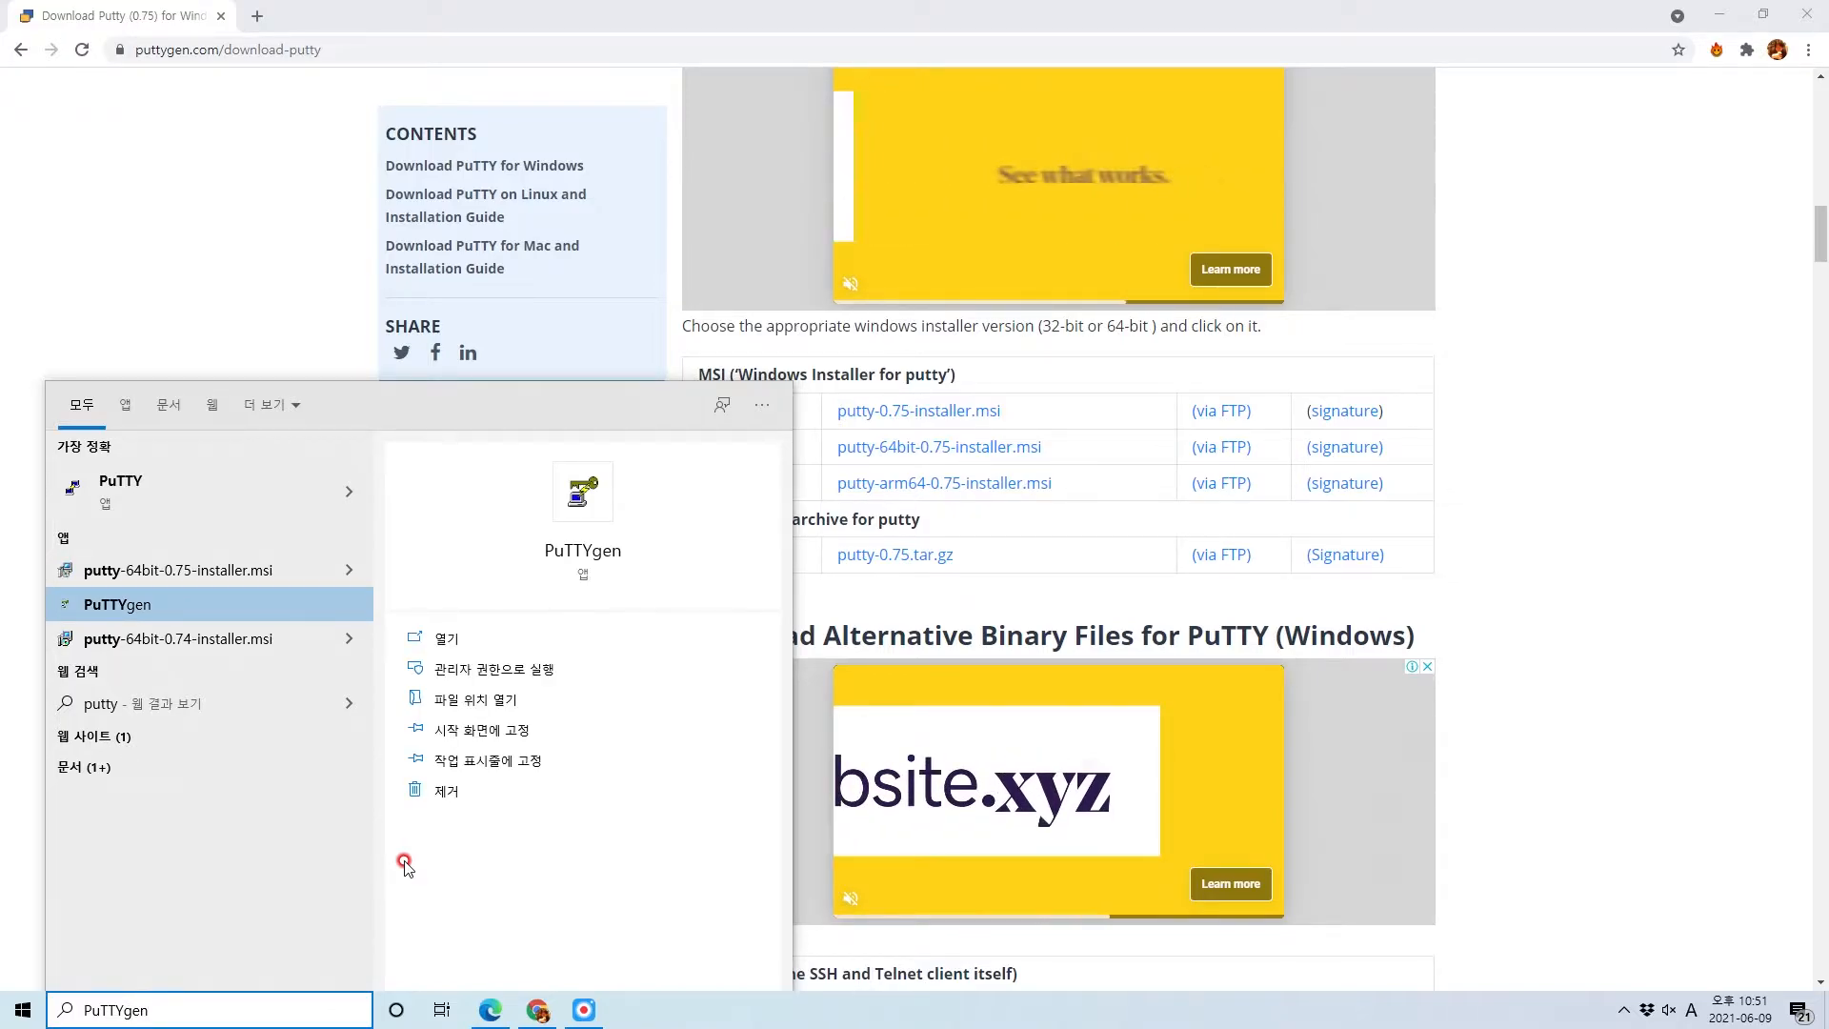
pyautogui.click(1569, 544)
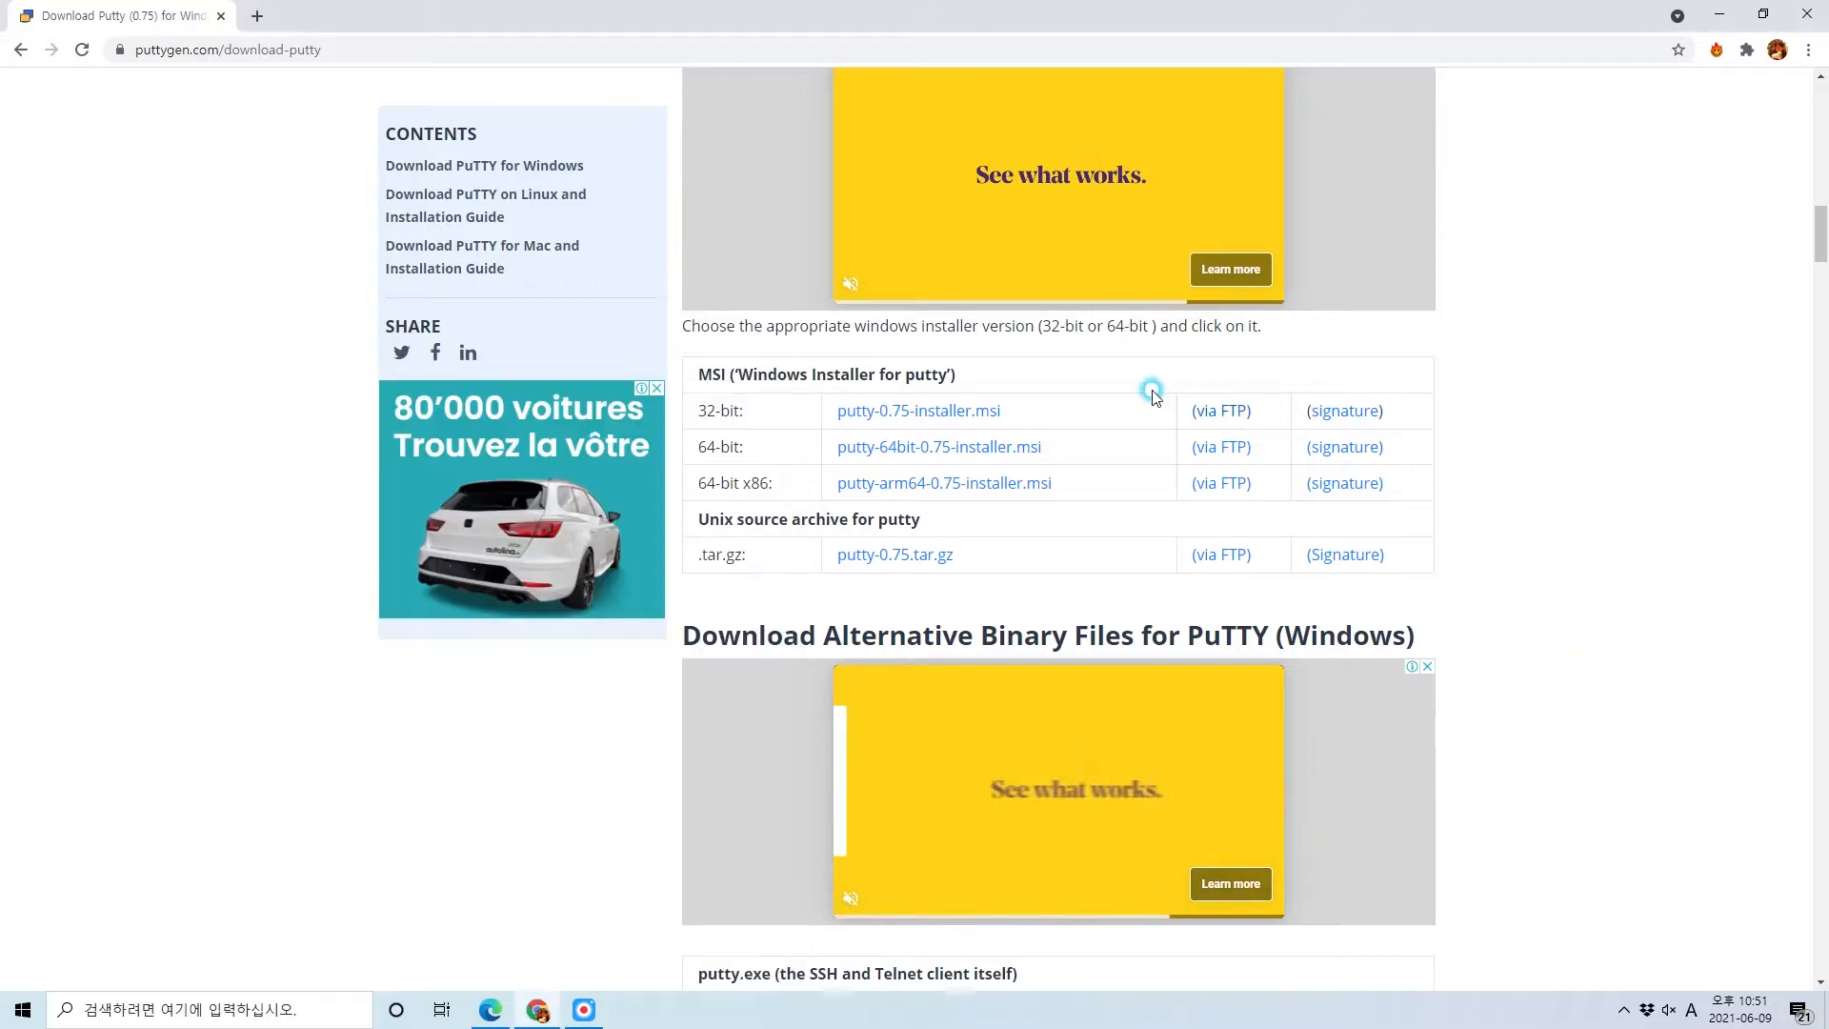
pyautogui.doubleClick(324, 49)
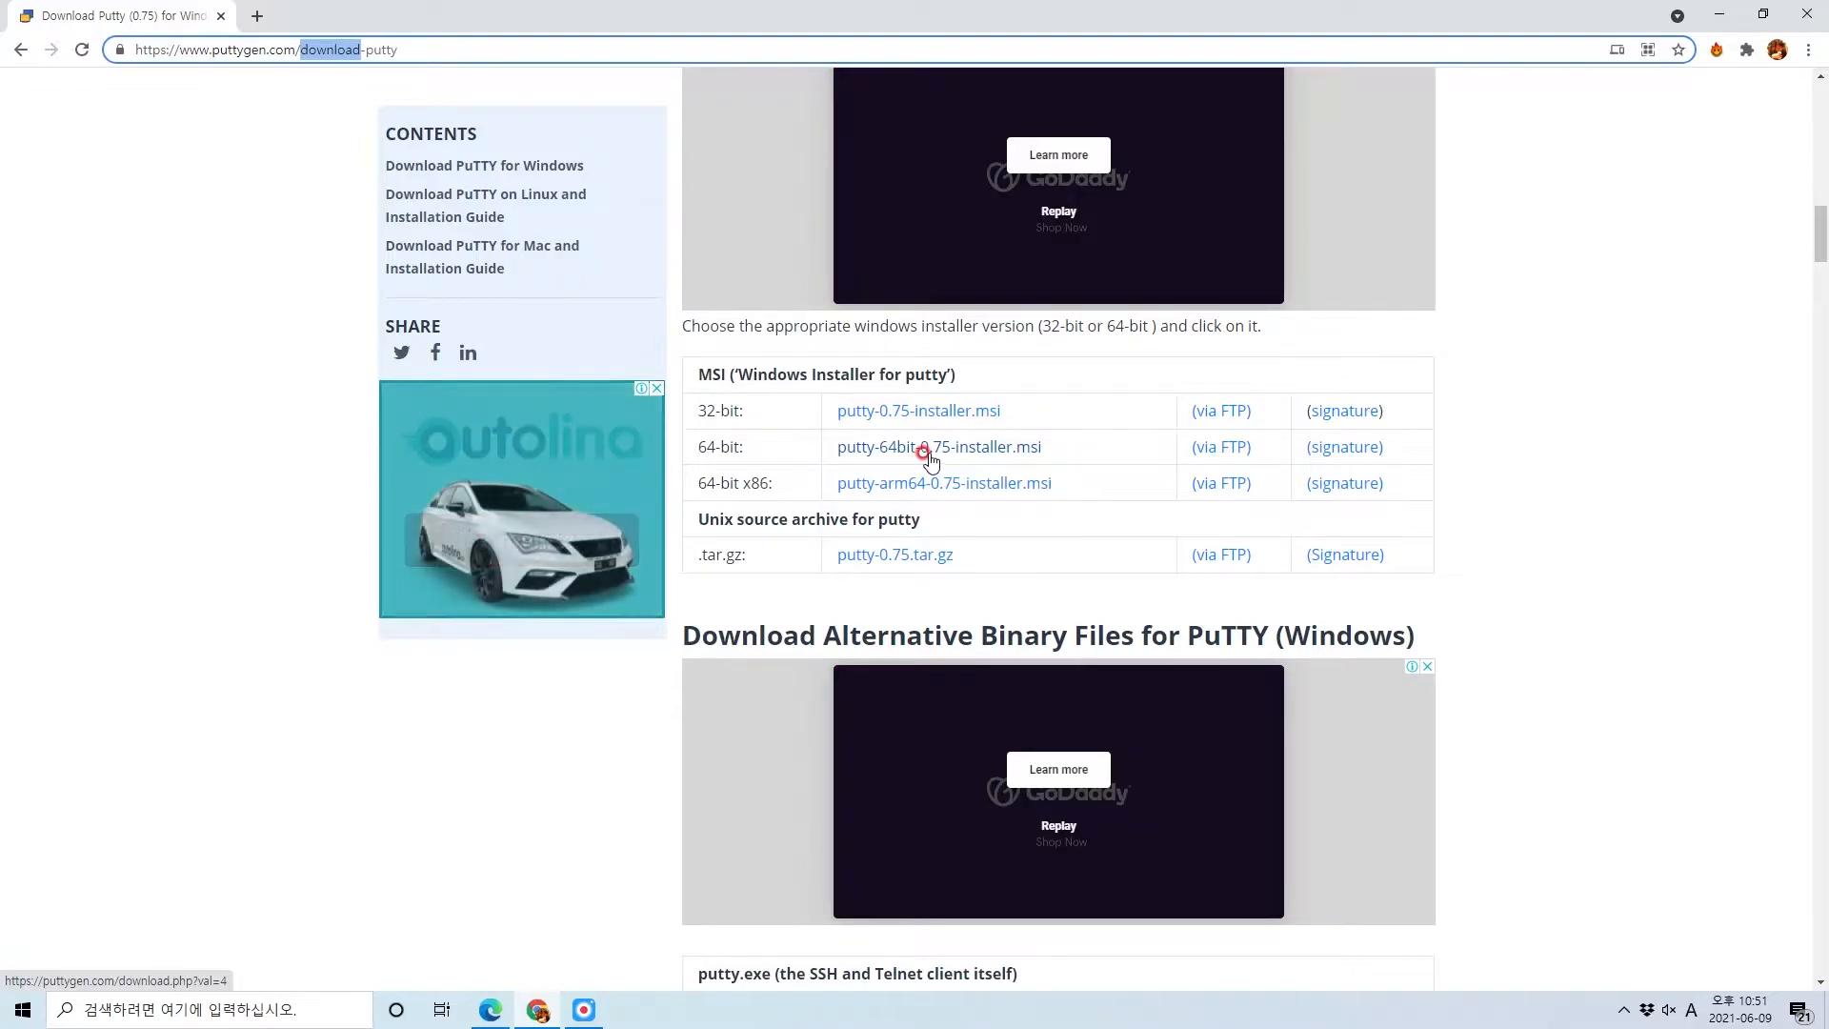
# Search Windows for puttygen and launch the PuTTYgen app
pyautogui.press('super')
pyautogui.write('puttygen')
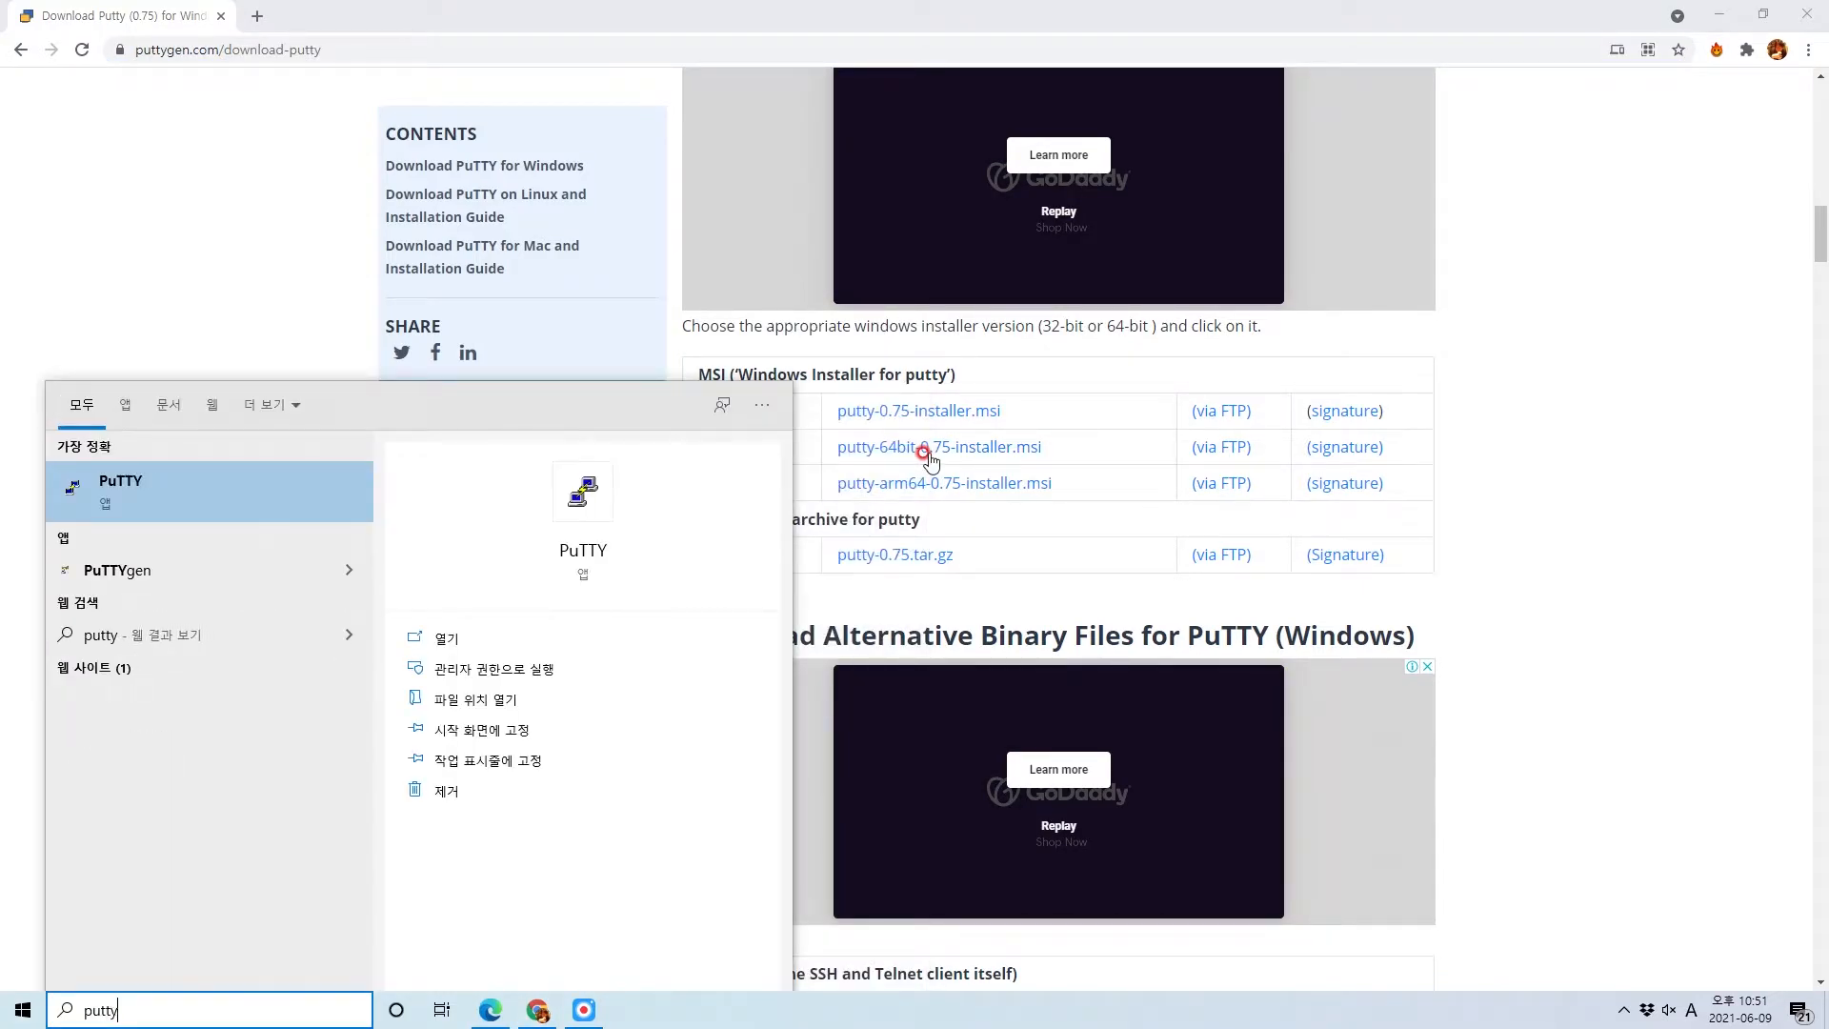
pyautogui.press('Up')
pyautogui.press('Up')
pyautogui.press('Up')
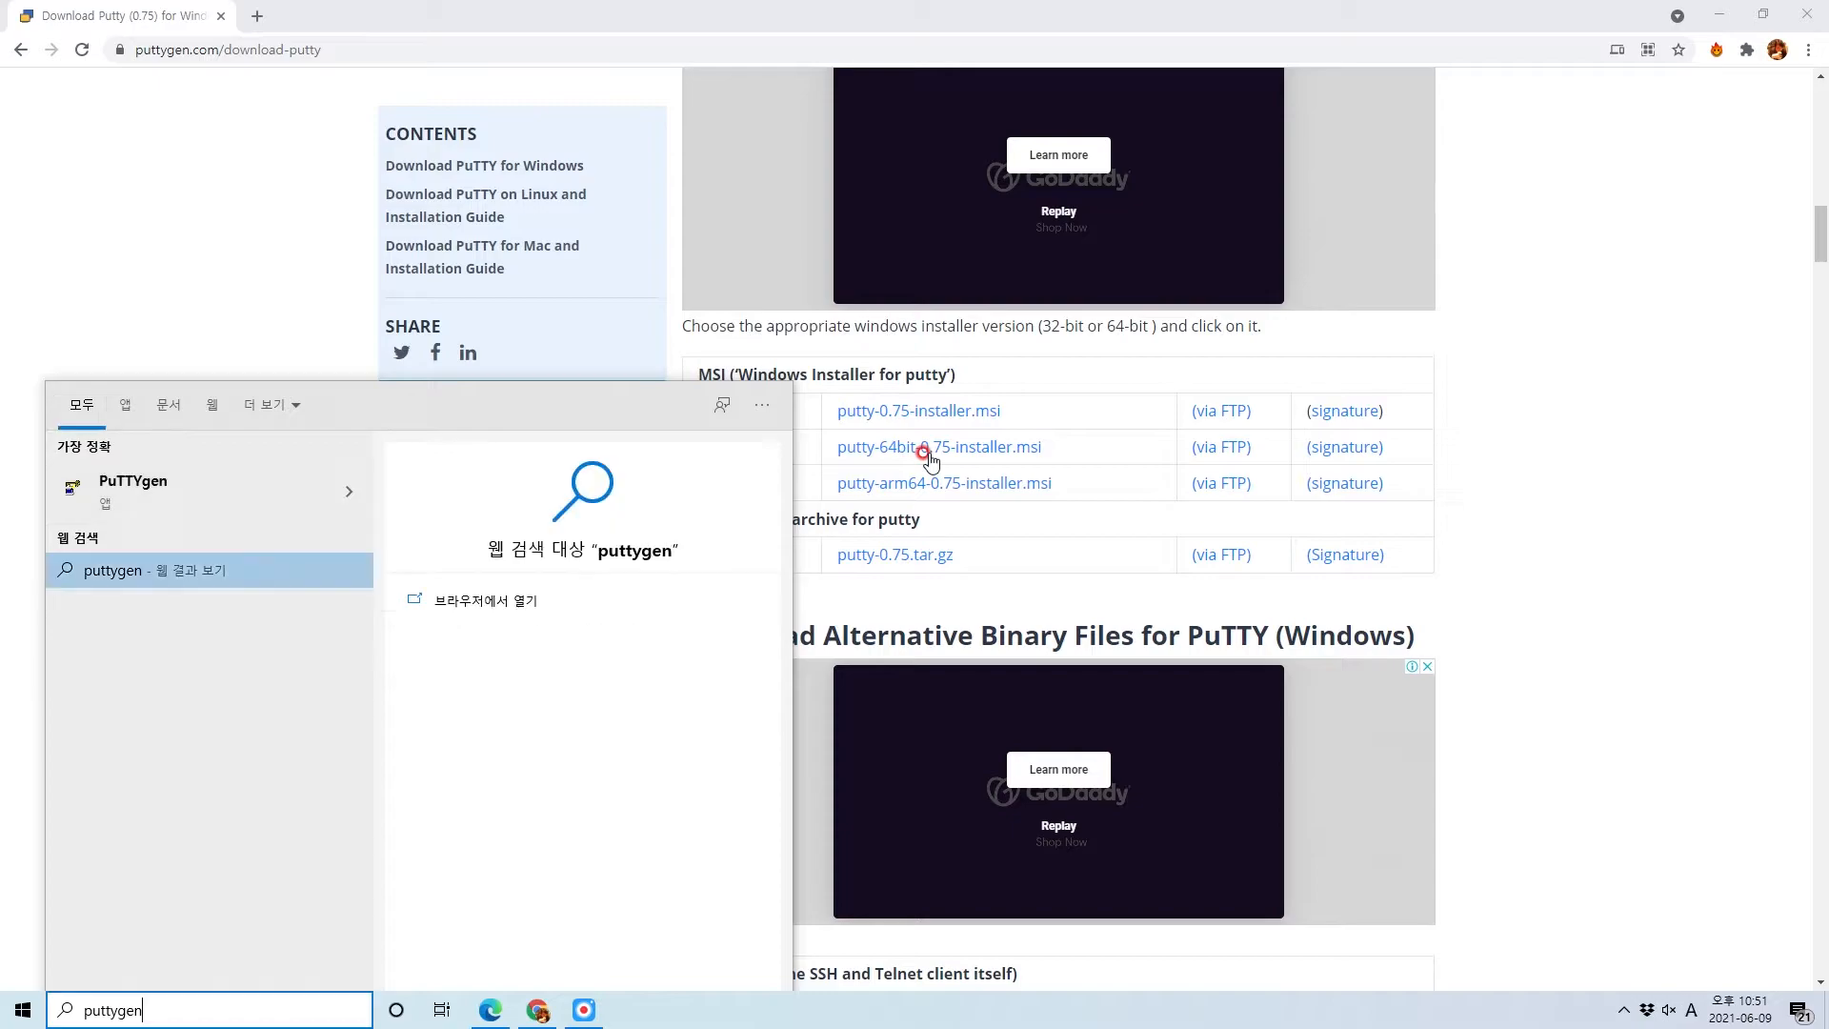
pyautogui.press('Down')
pyautogui.press('Down')
pyautogui.press('Down')
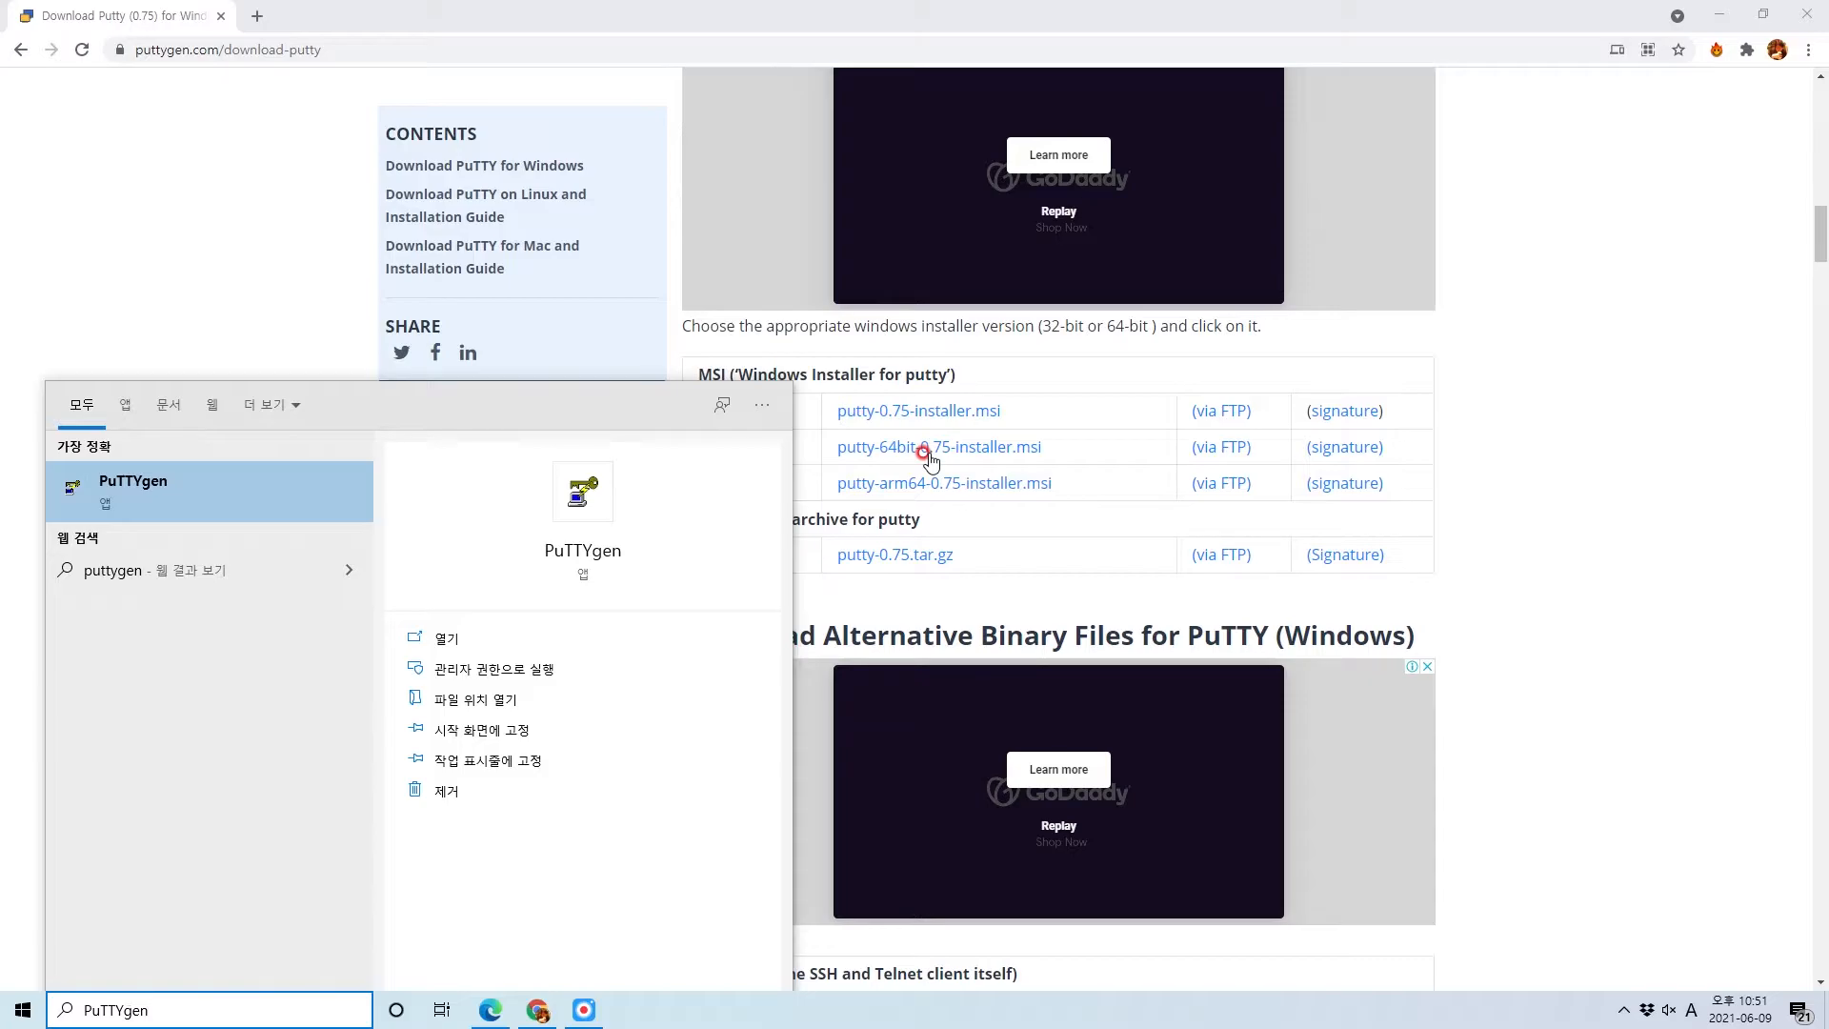
pyautogui.press('Return')
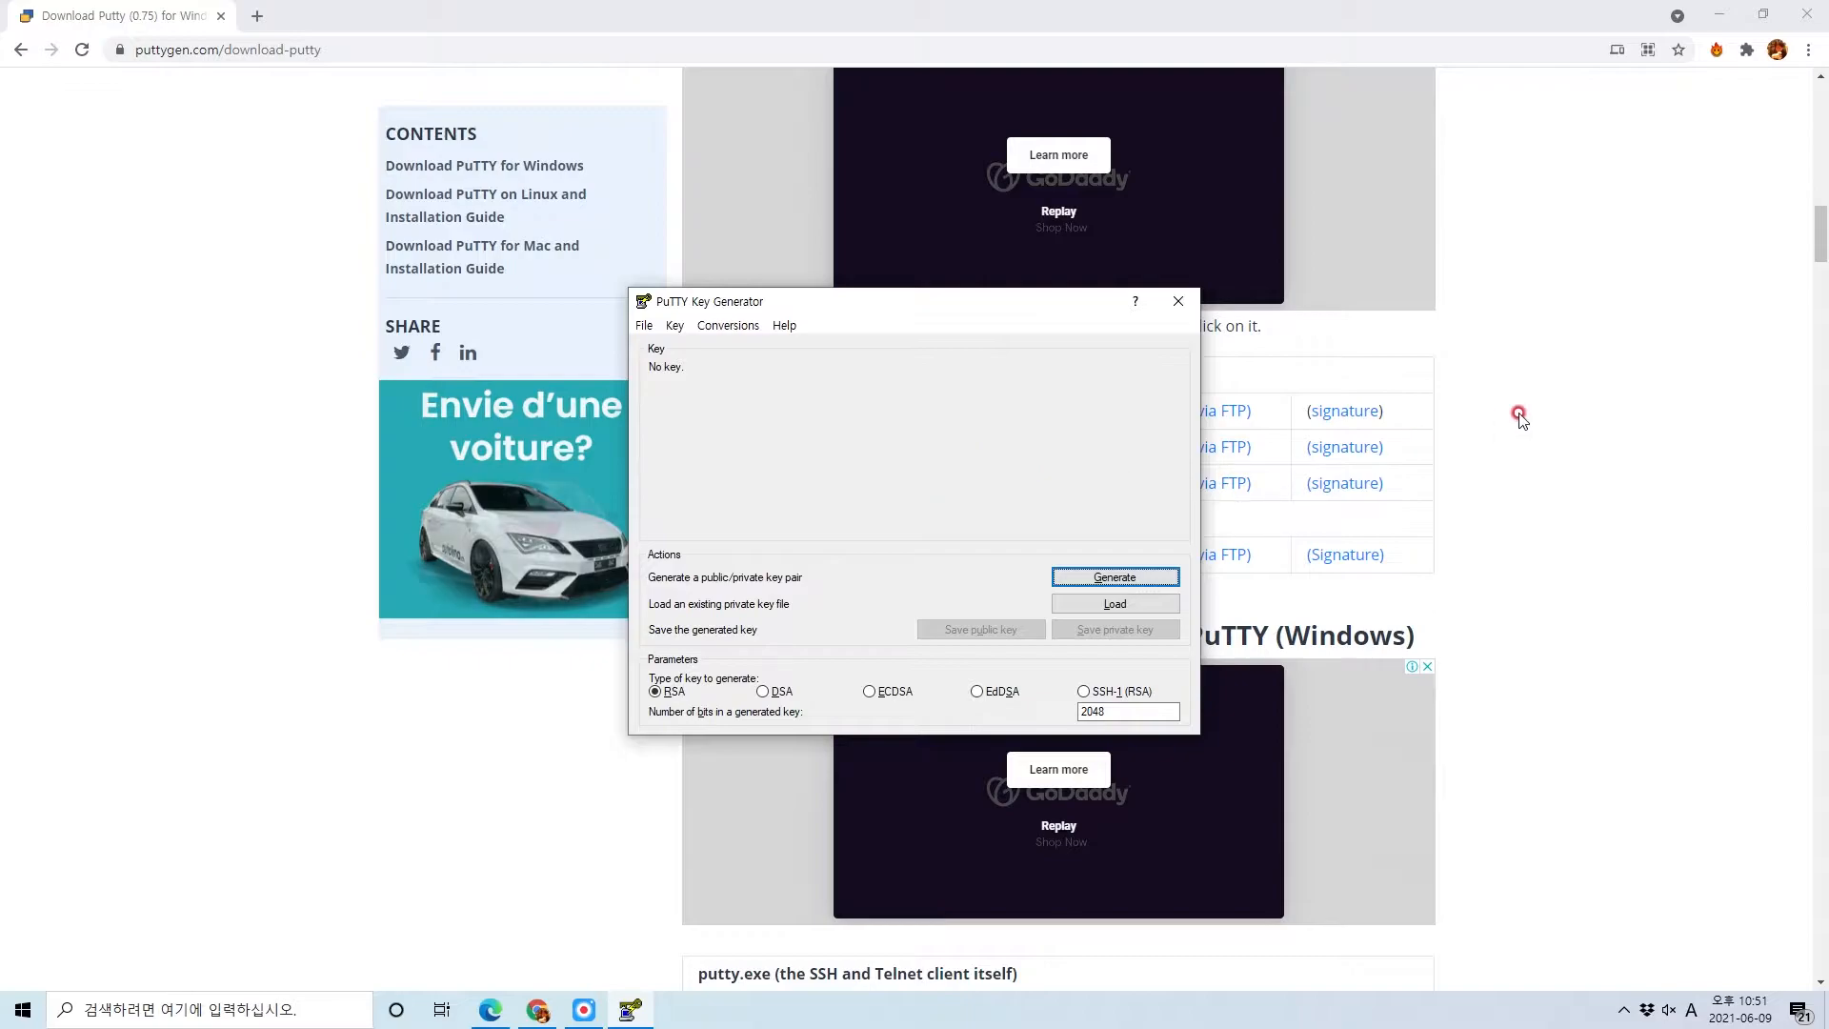
# Load the sapyung.pem private key from the Dropbox folder with all file types shown, and dismiss the import notice
pyautogui.click(1120, 604)
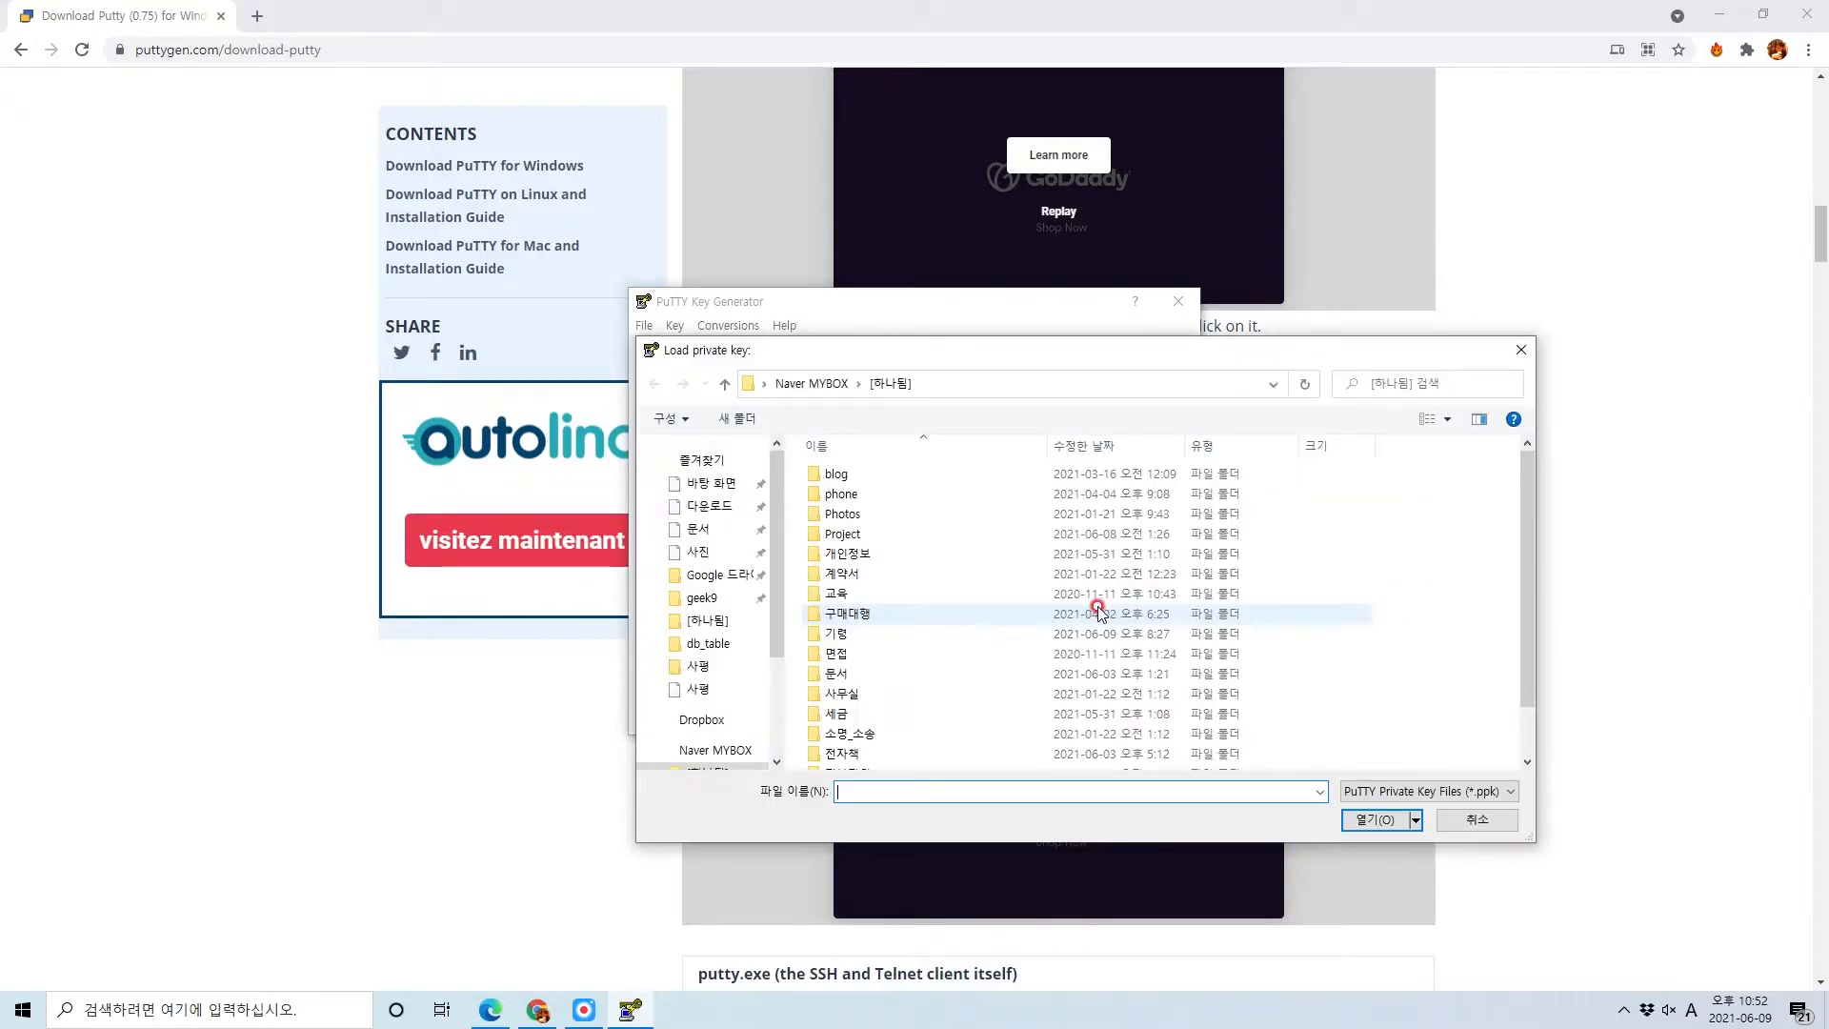
pyautogui.moveTo(776, 562); pyautogui.dragTo(771, 609)
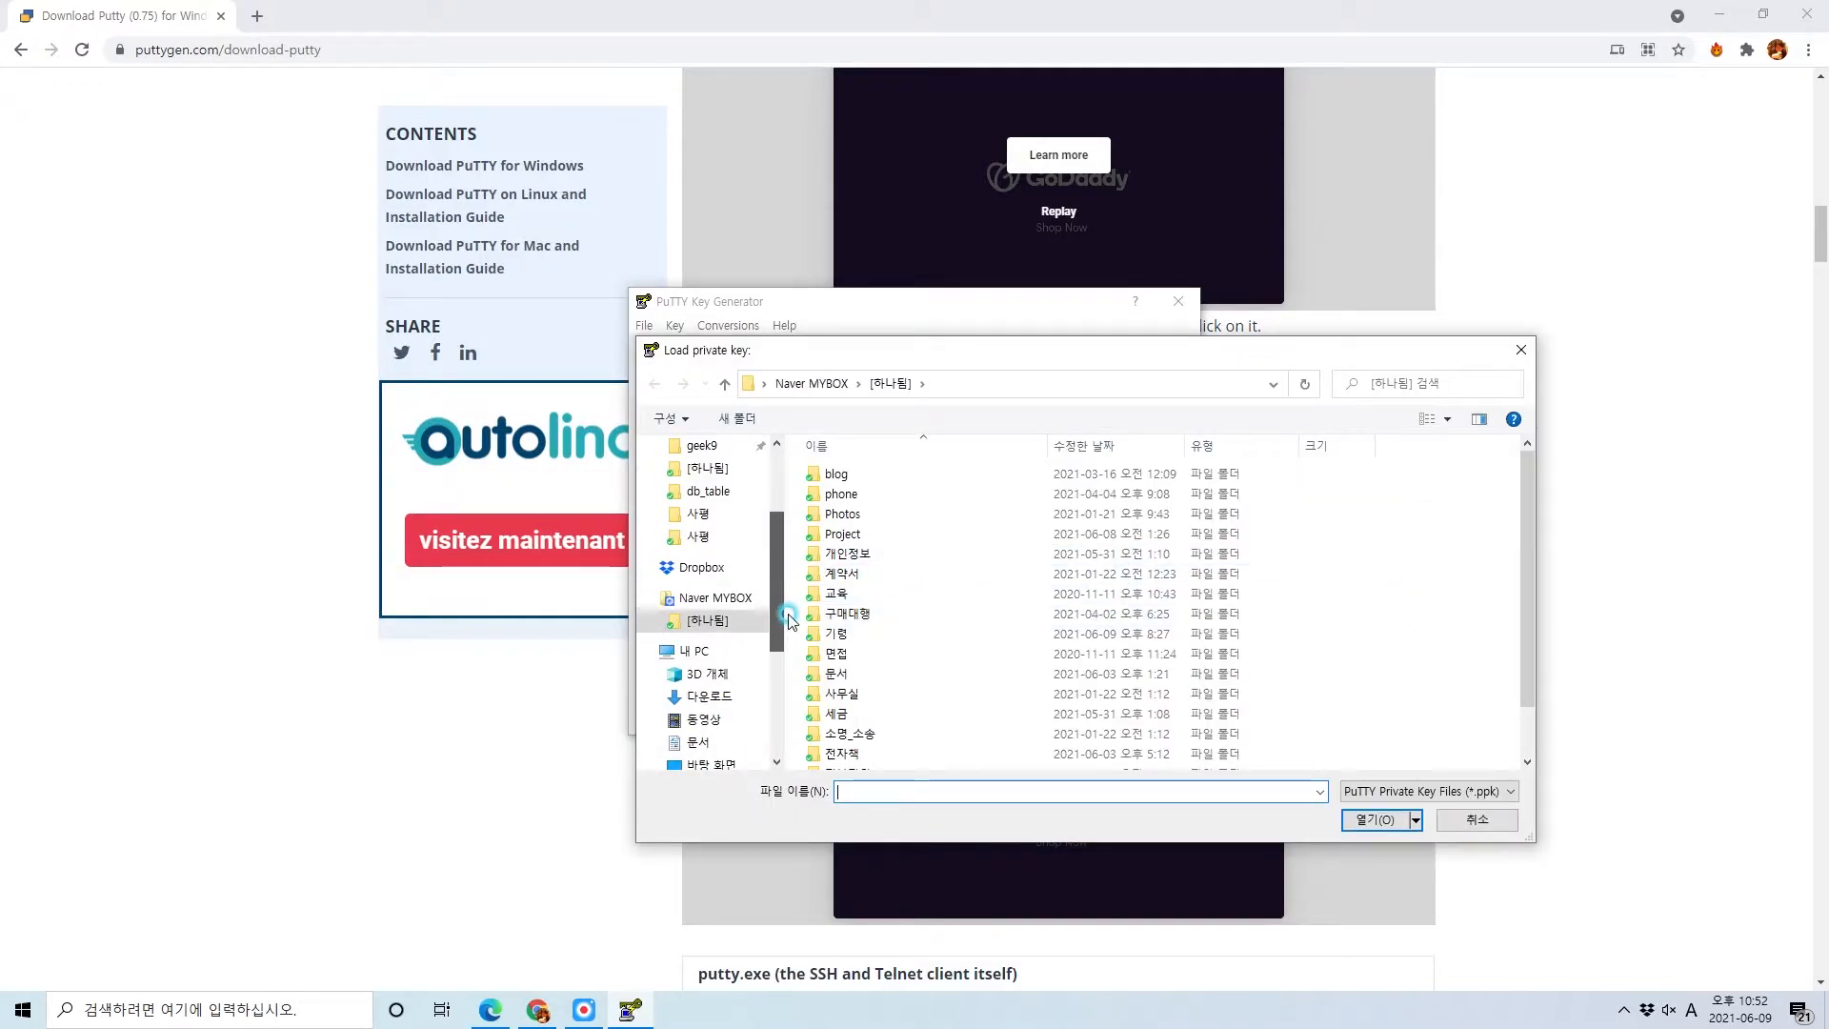
pyautogui.click(717, 570)
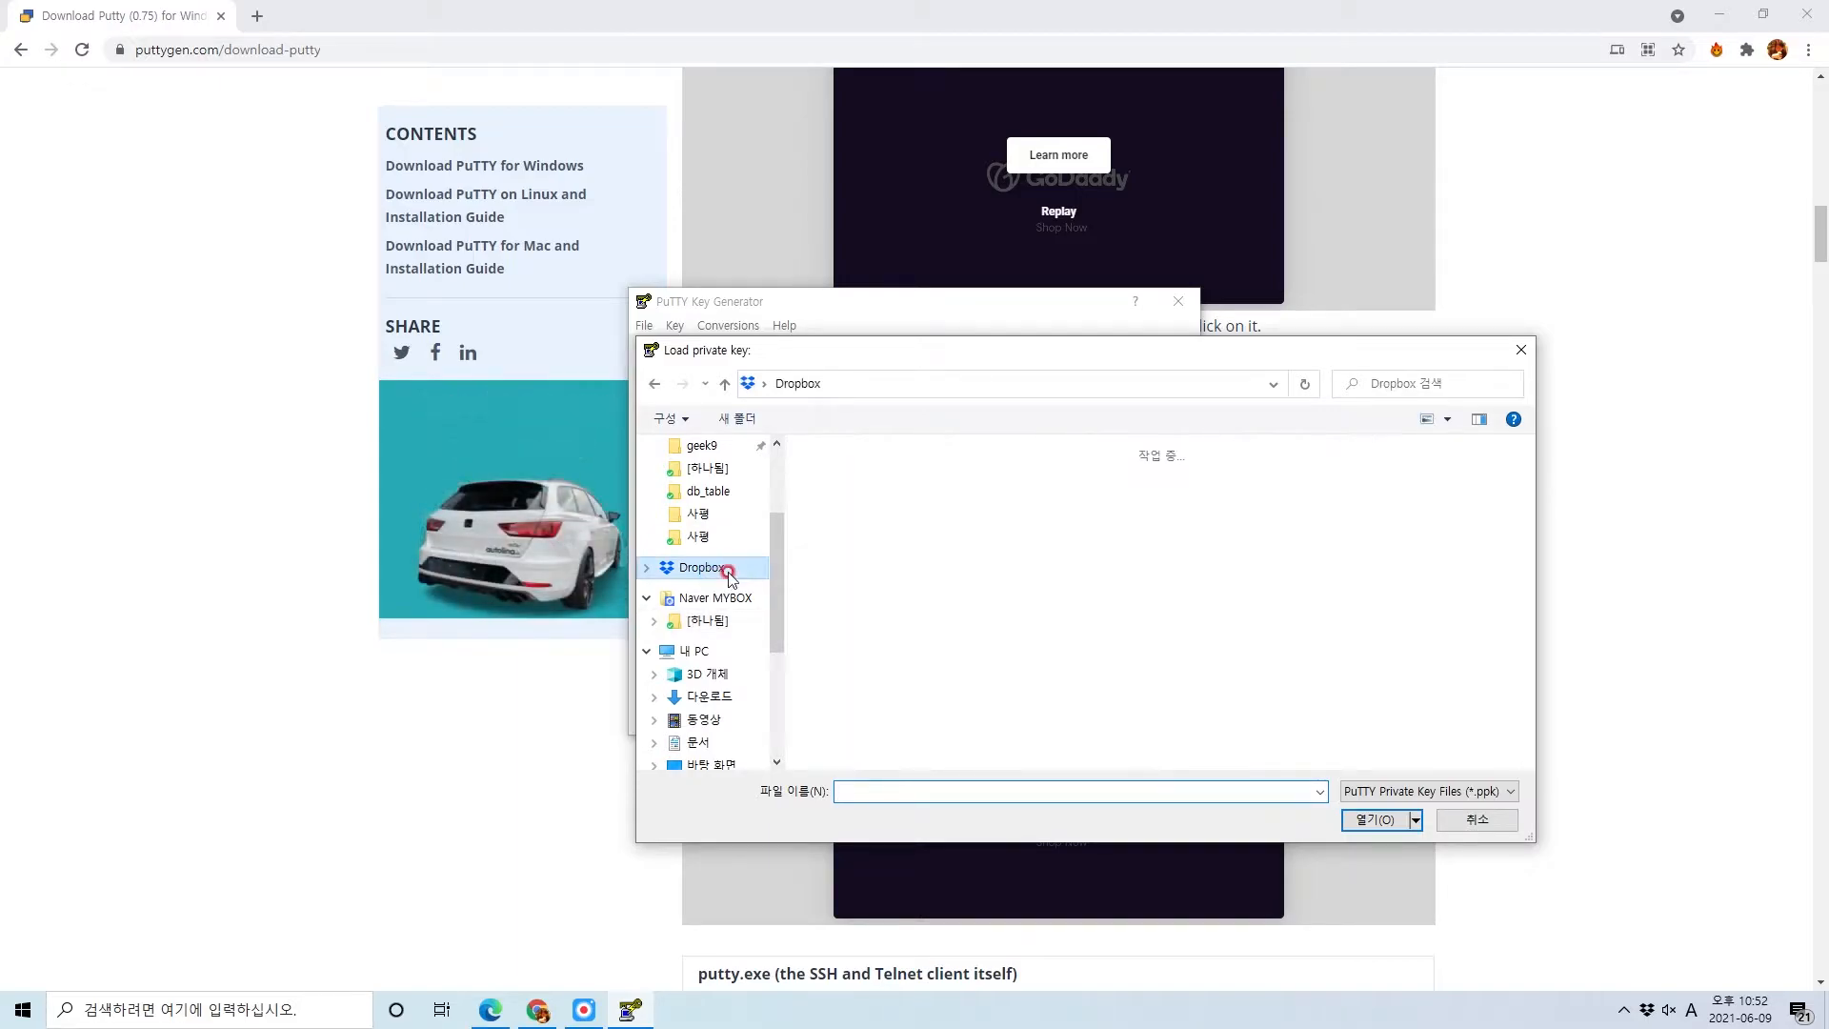
pyautogui.click(1492, 793)
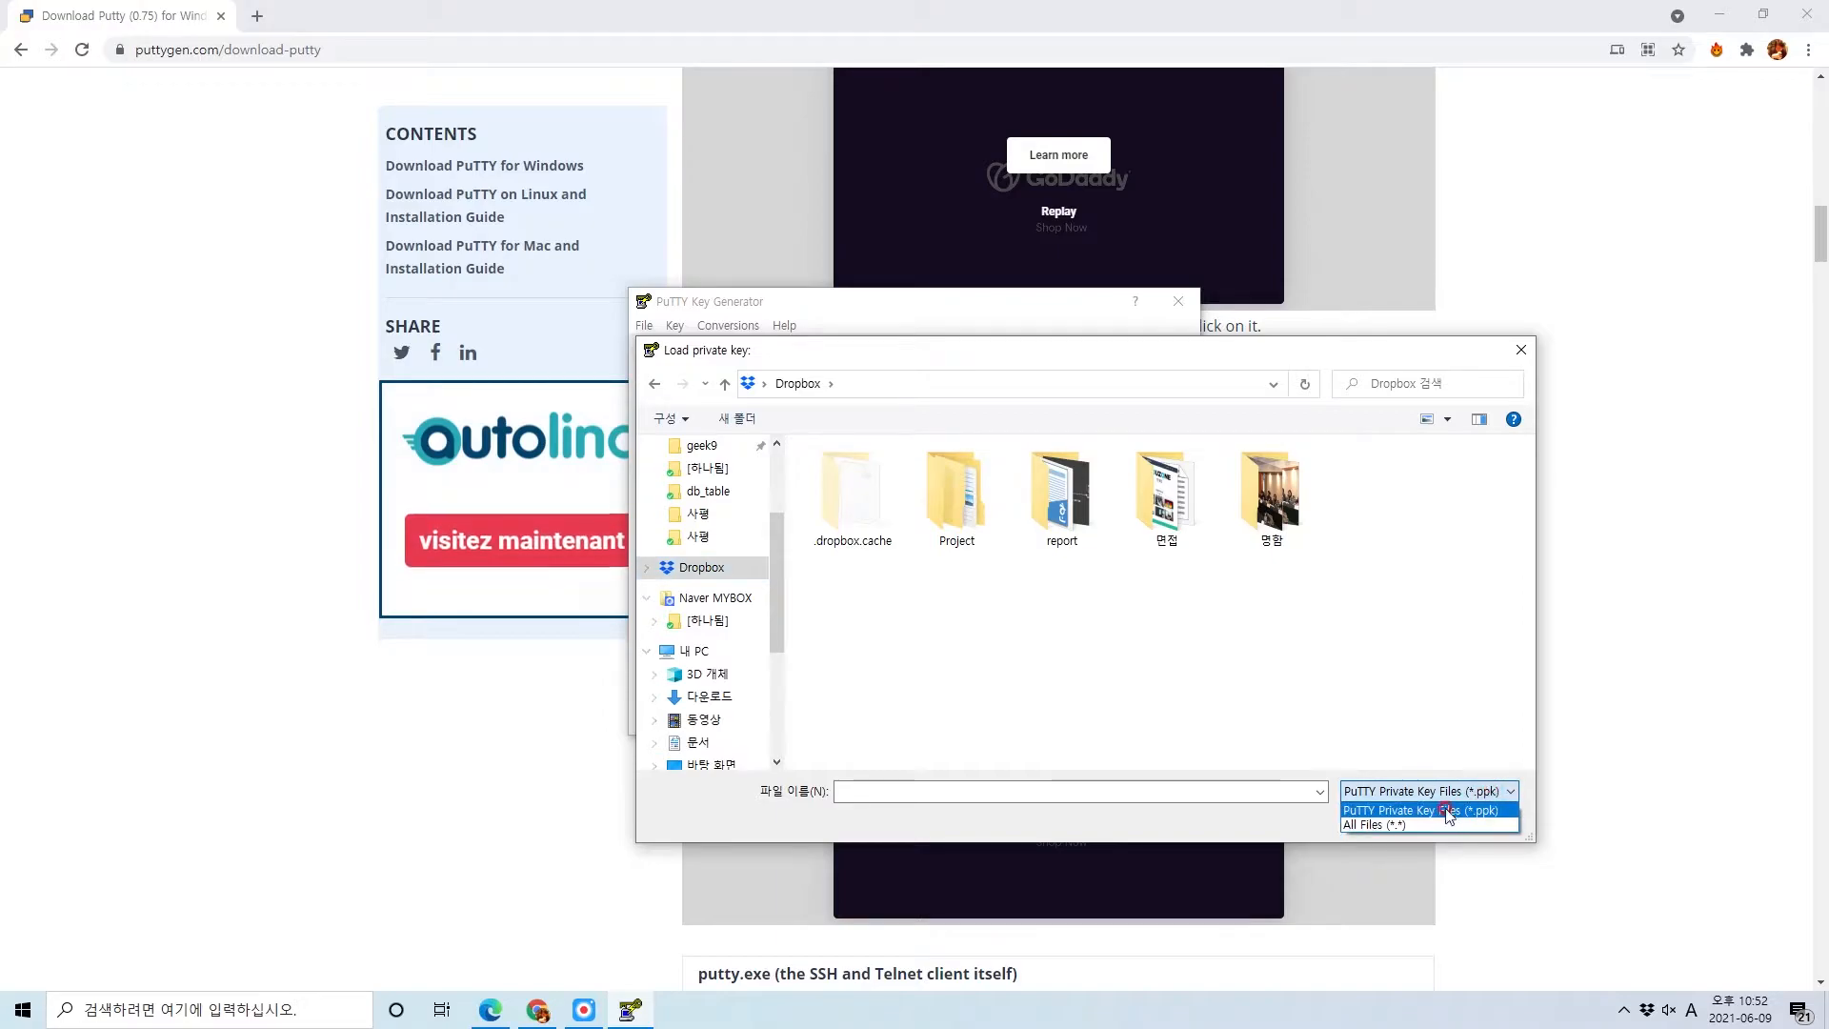
pyautogui.click(1400, 825)
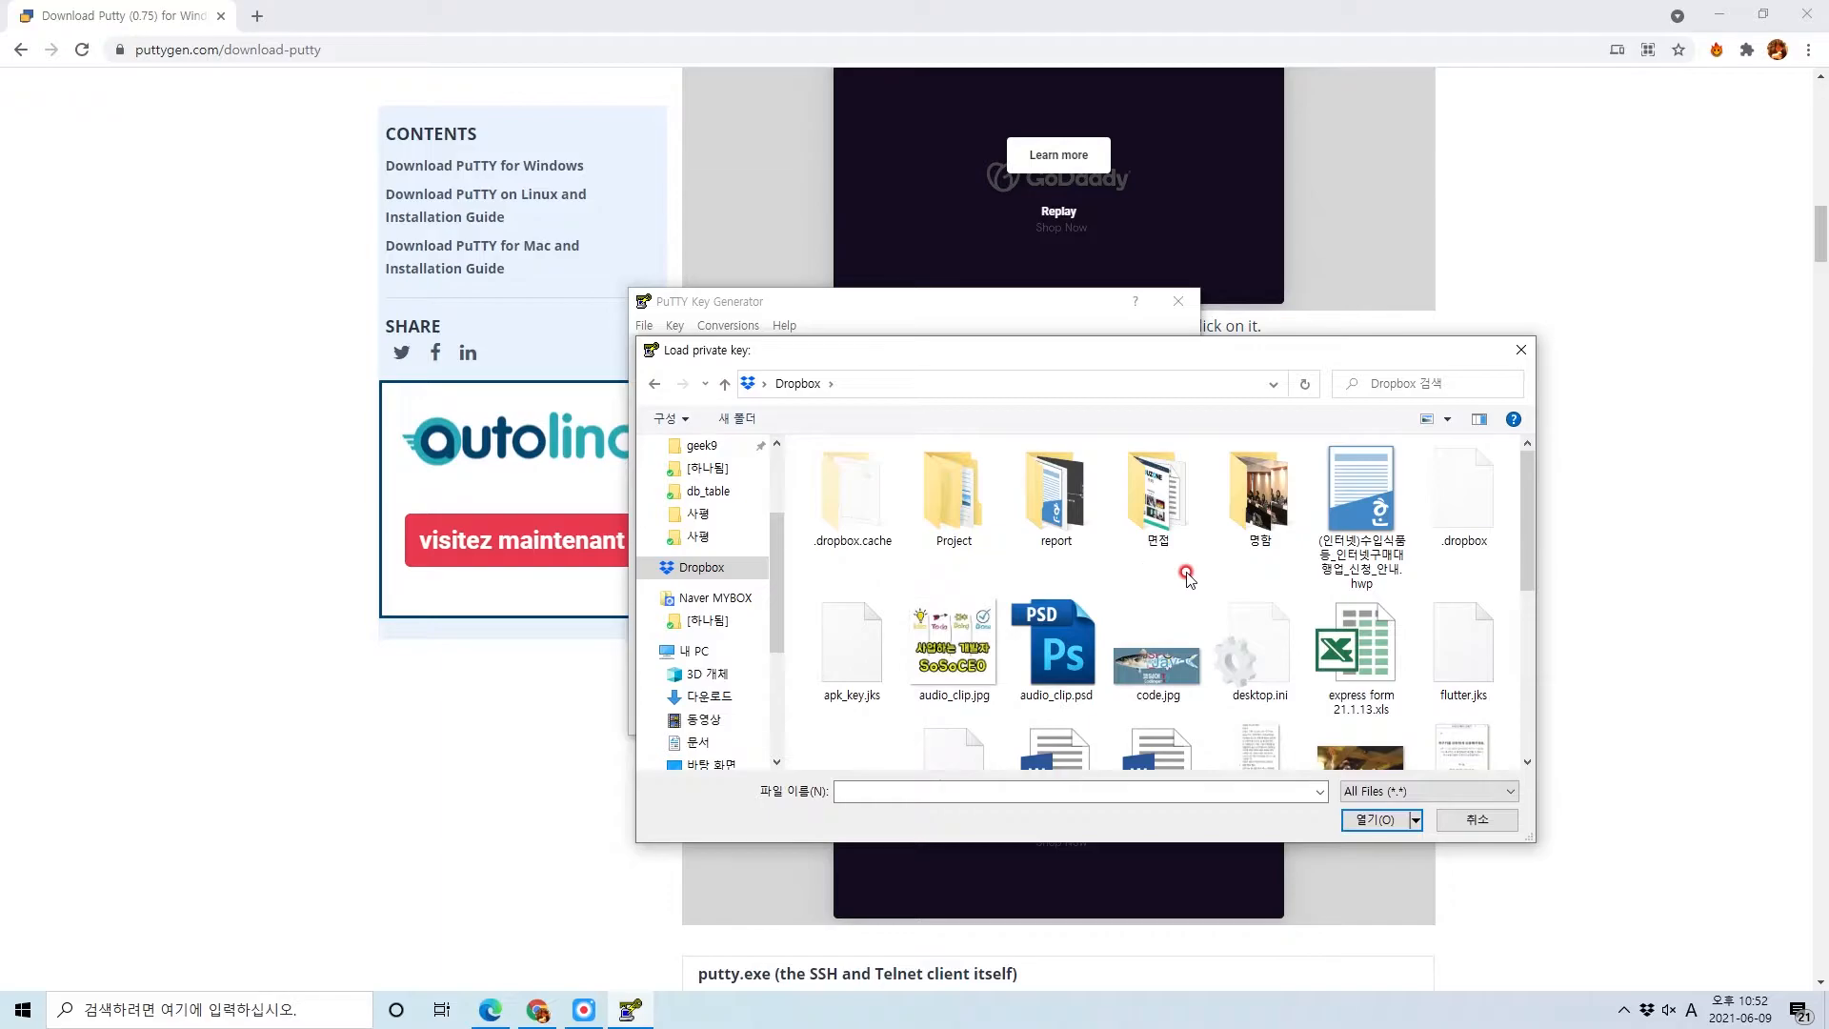
pyautogui.click(1329, 657)
pyautogui.press('s')
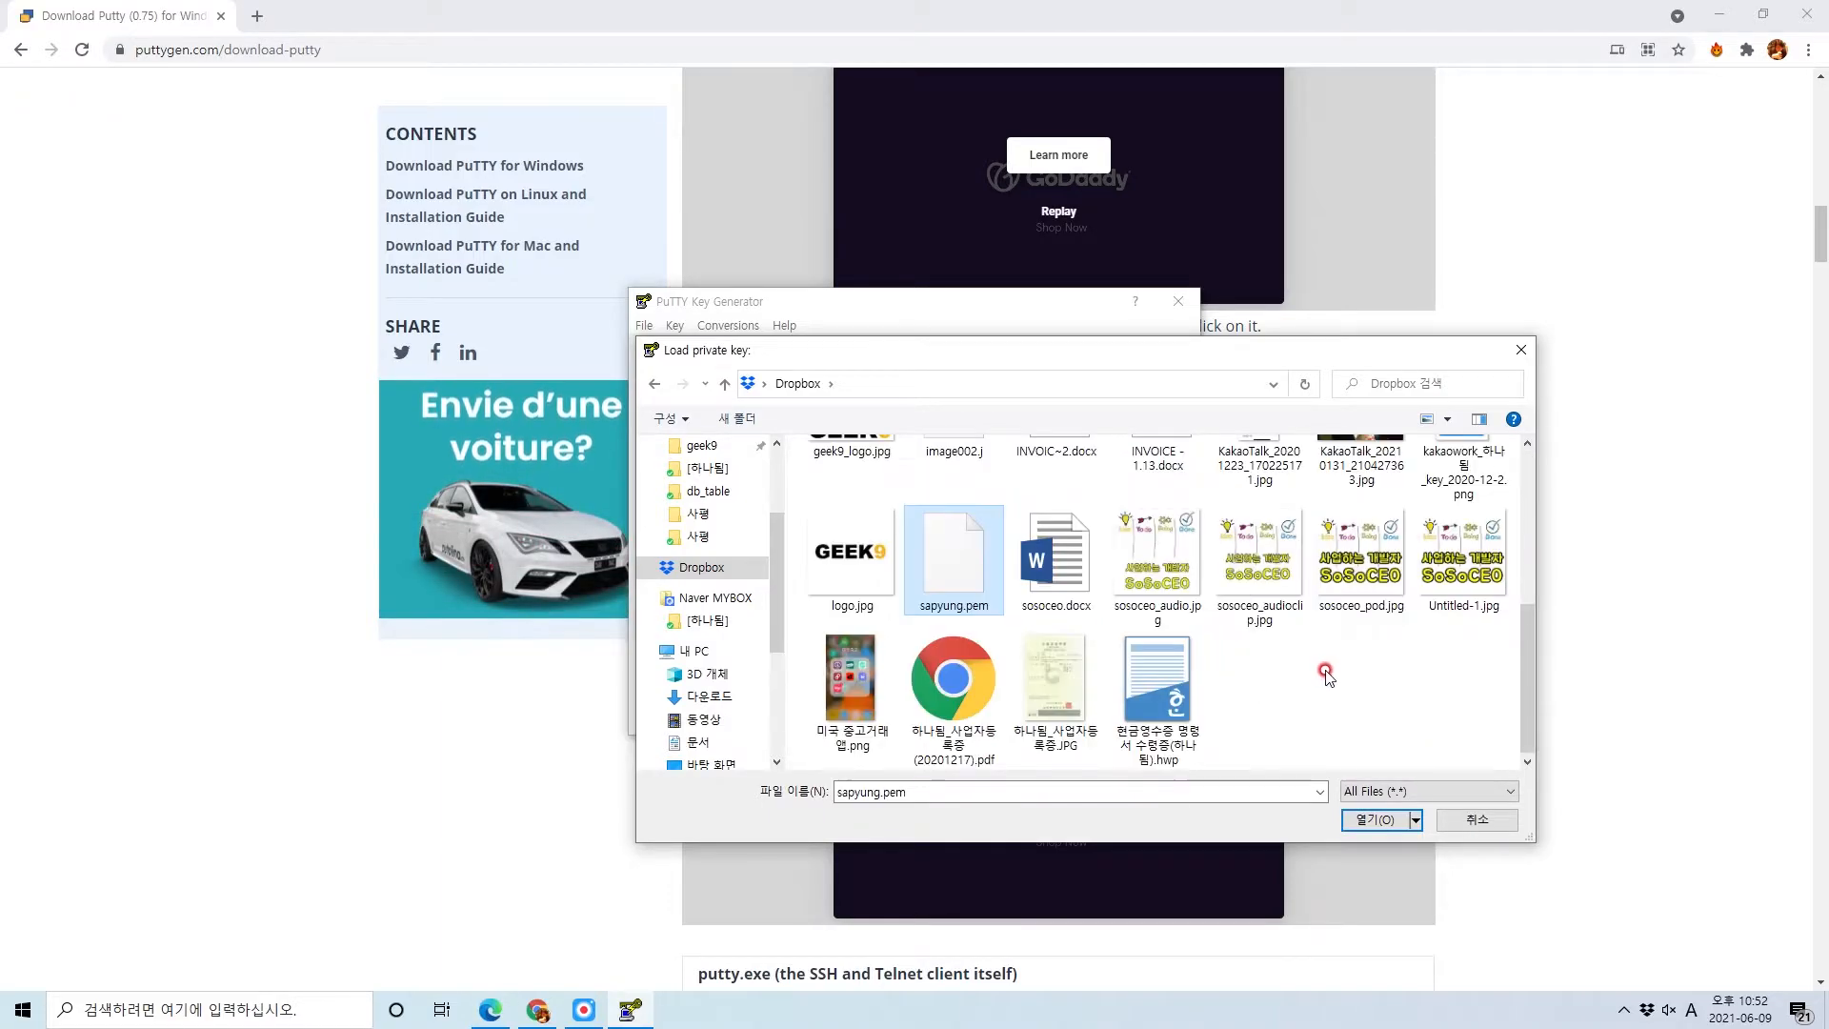
pyautogui.doubleClick(962, 589)
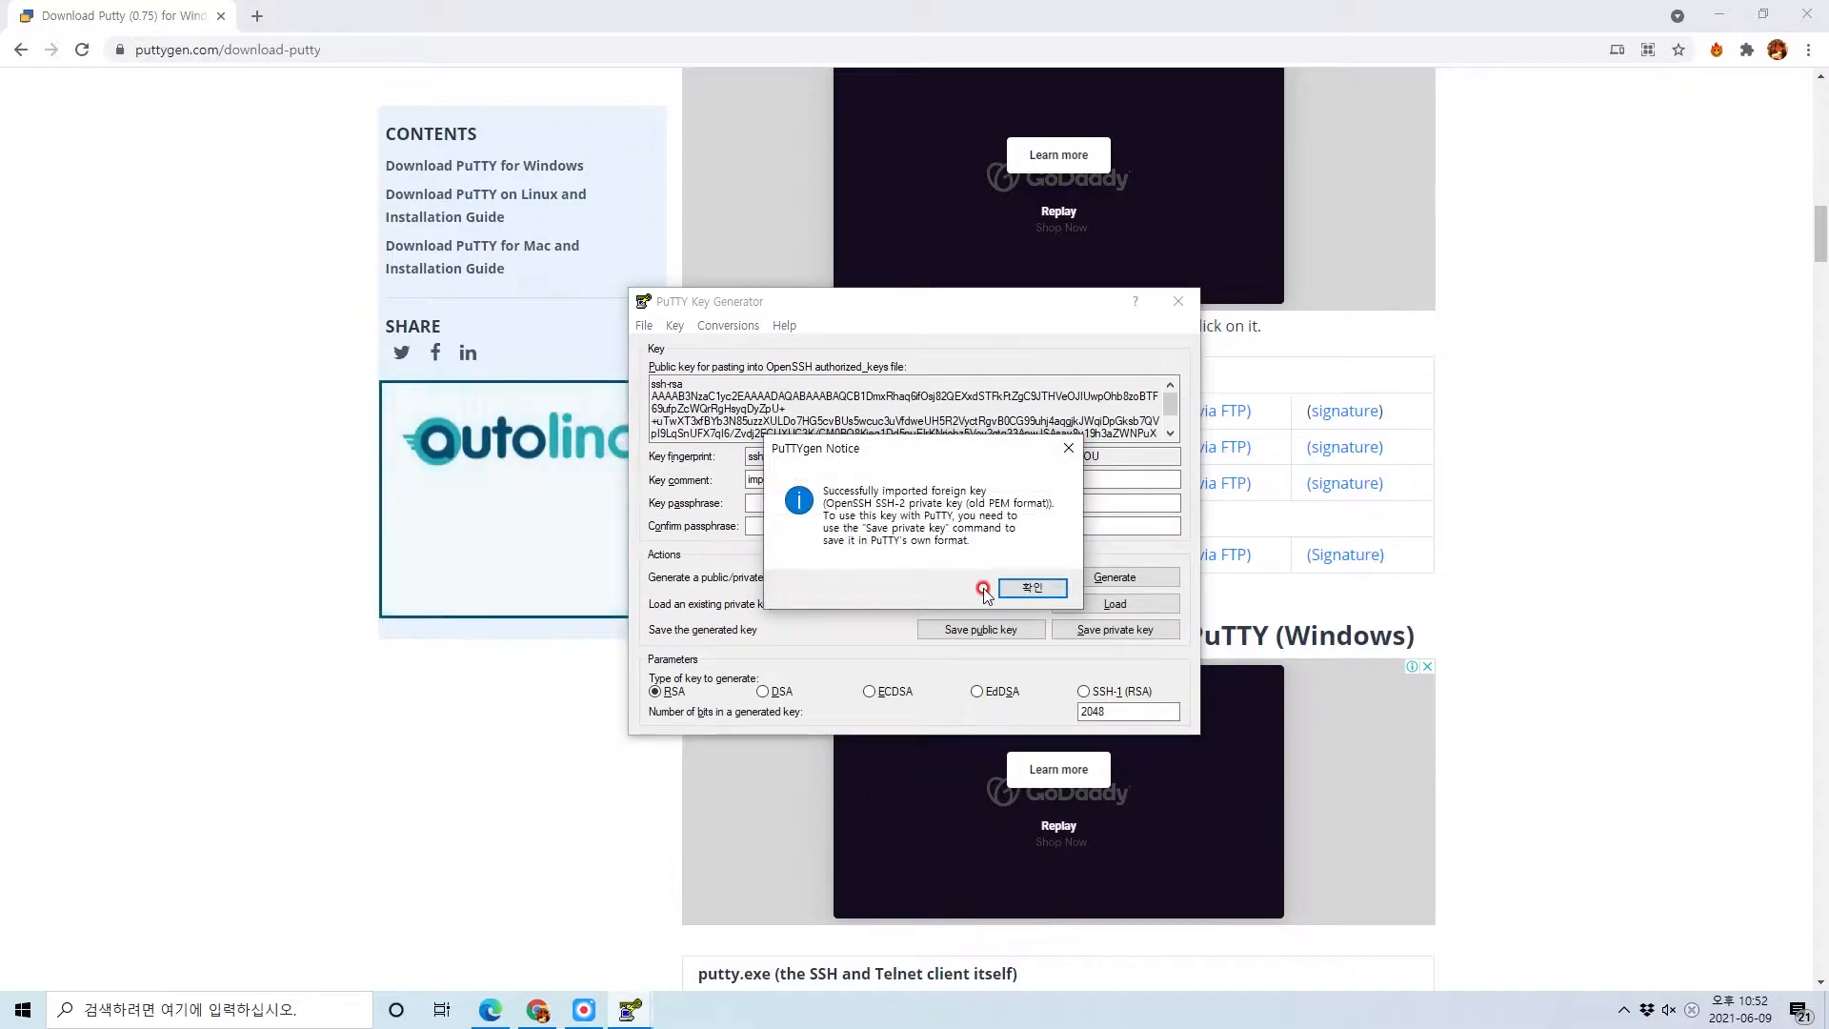
pyautogui.click(1031, 588)
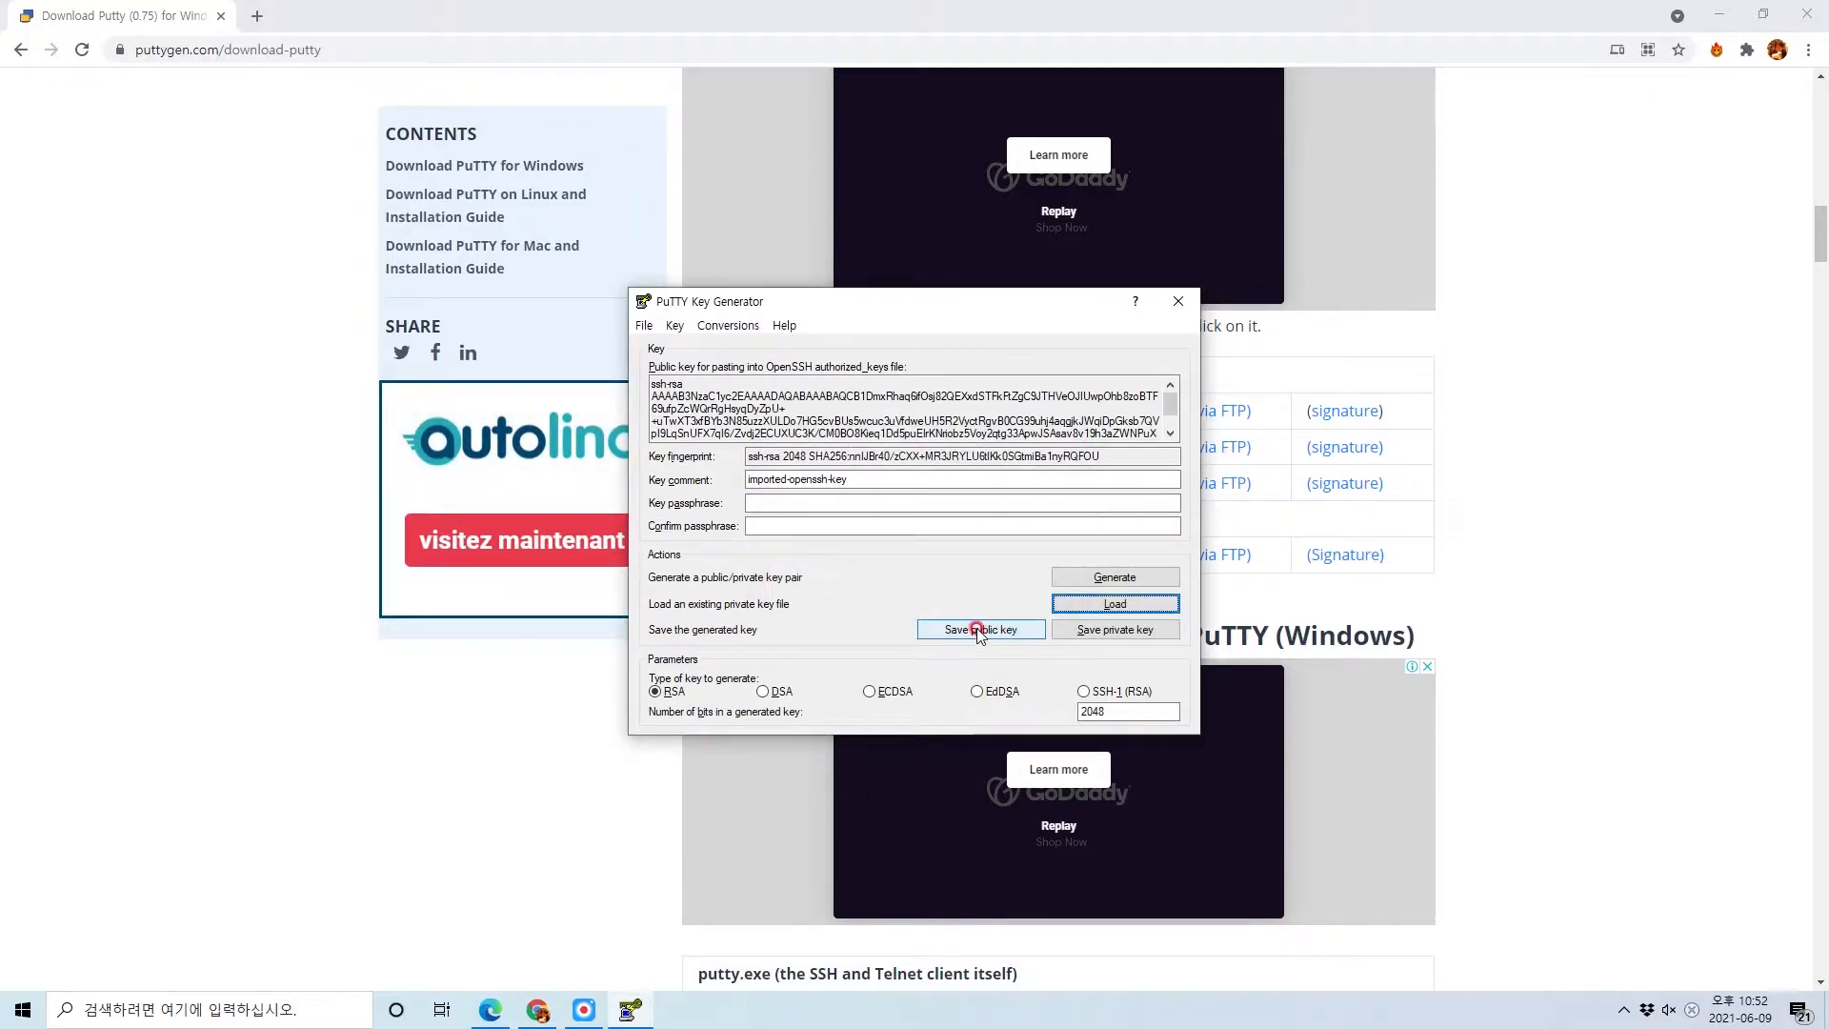
# Save the private key without a passphrase as a PuTTY private key file named sapyung in the Dropbox folder
pyautogui.click(1126, 631)
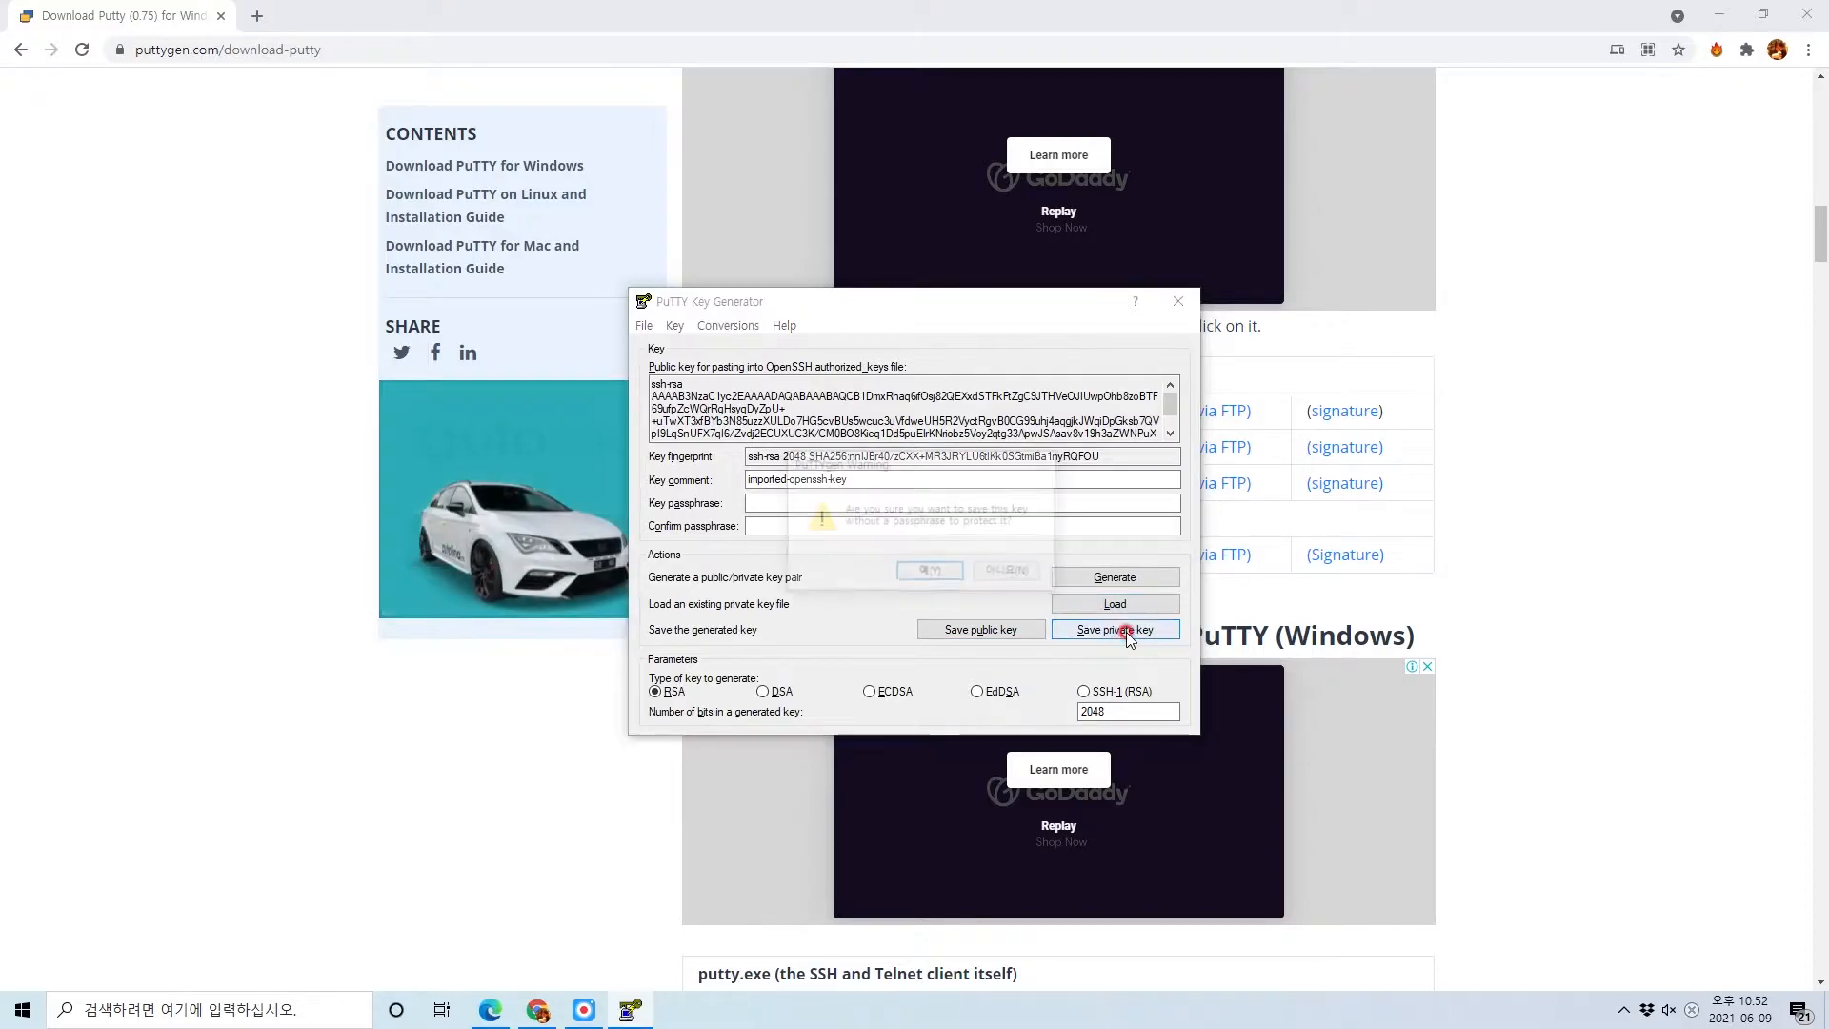
pyautogui.click(939, 575)
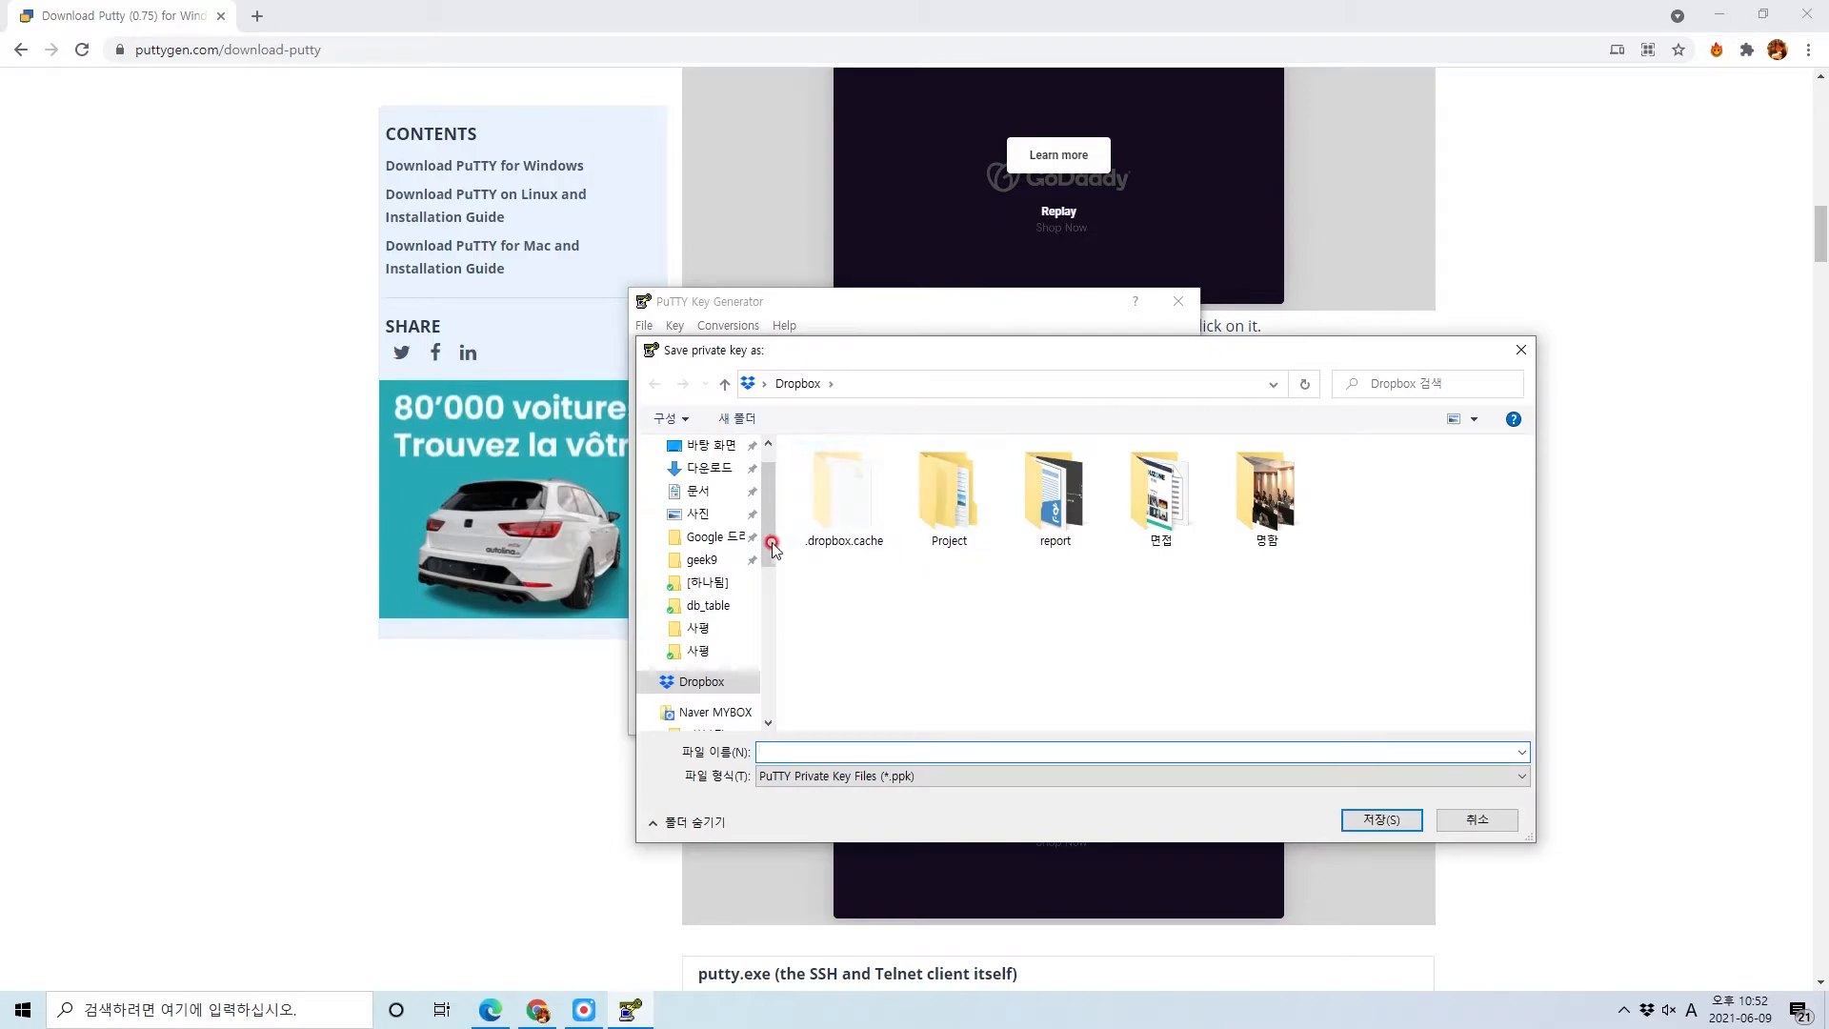
pyautogui.click(848, 754)
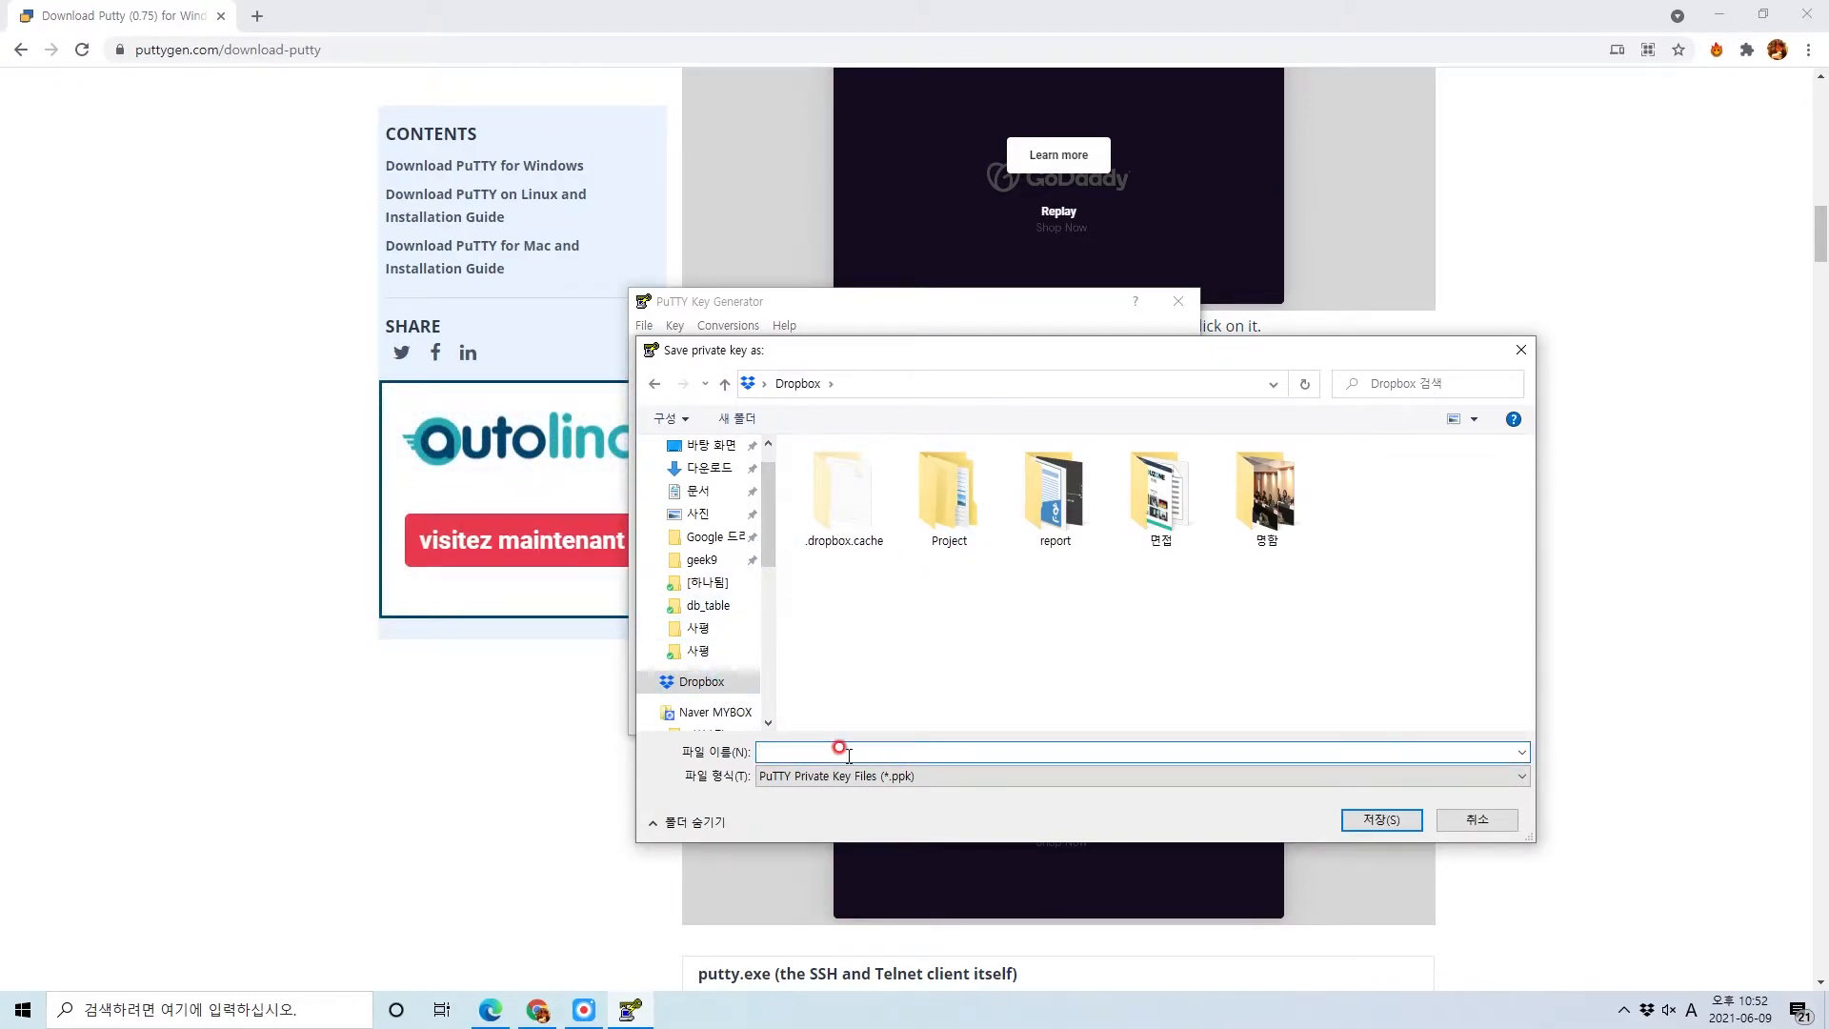
pyautogui.write('sa')
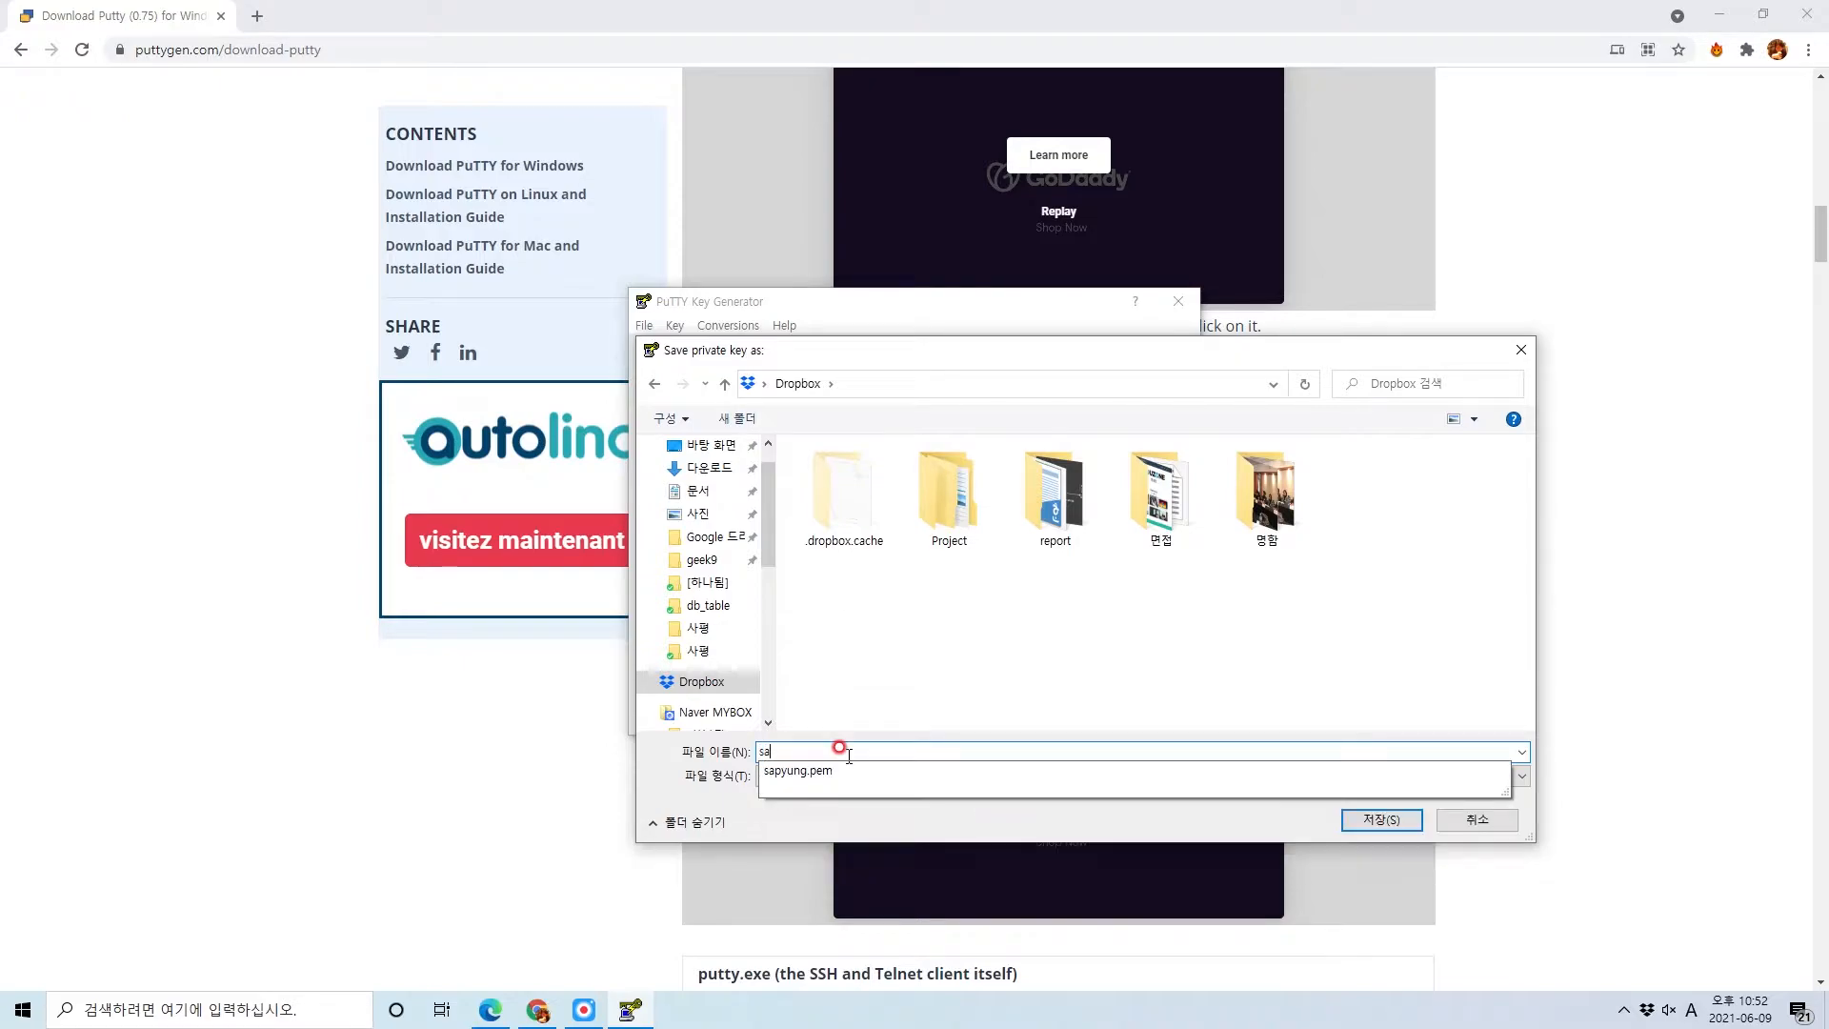
pyautogui.write('o')
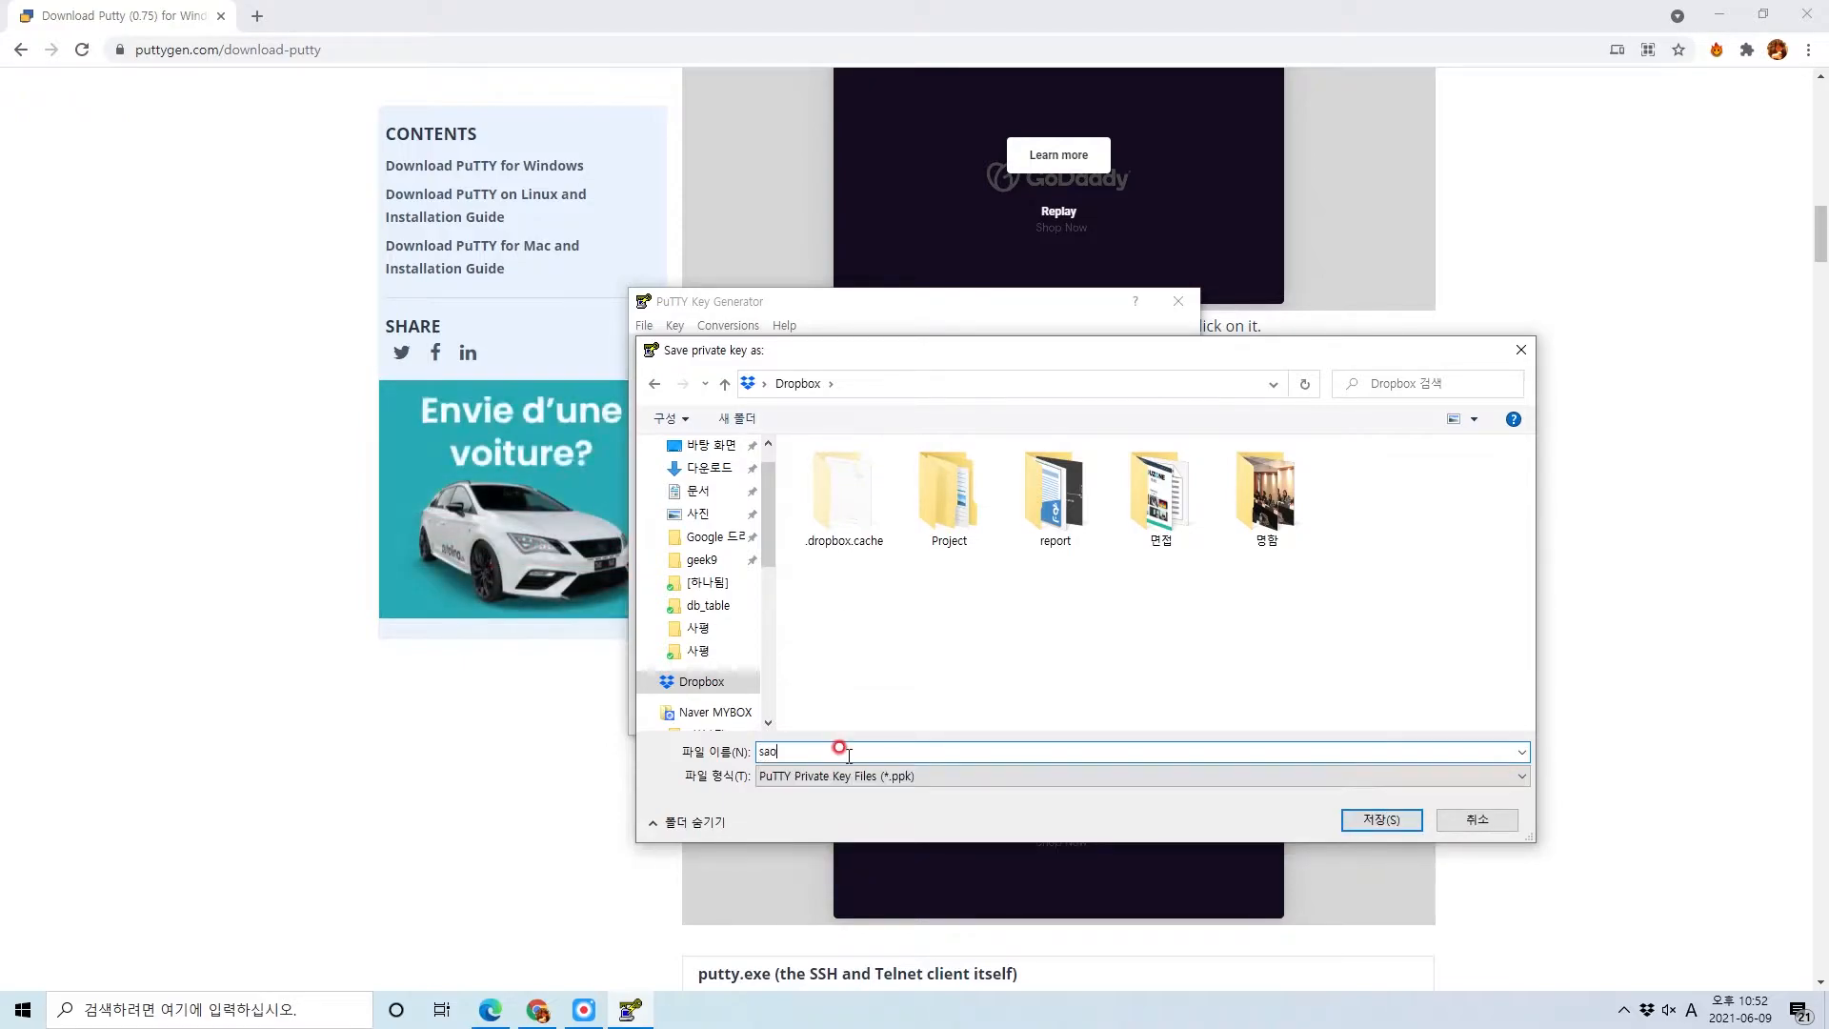
pyautogui.press('BackSpace')
pyautogui.write('pyung')
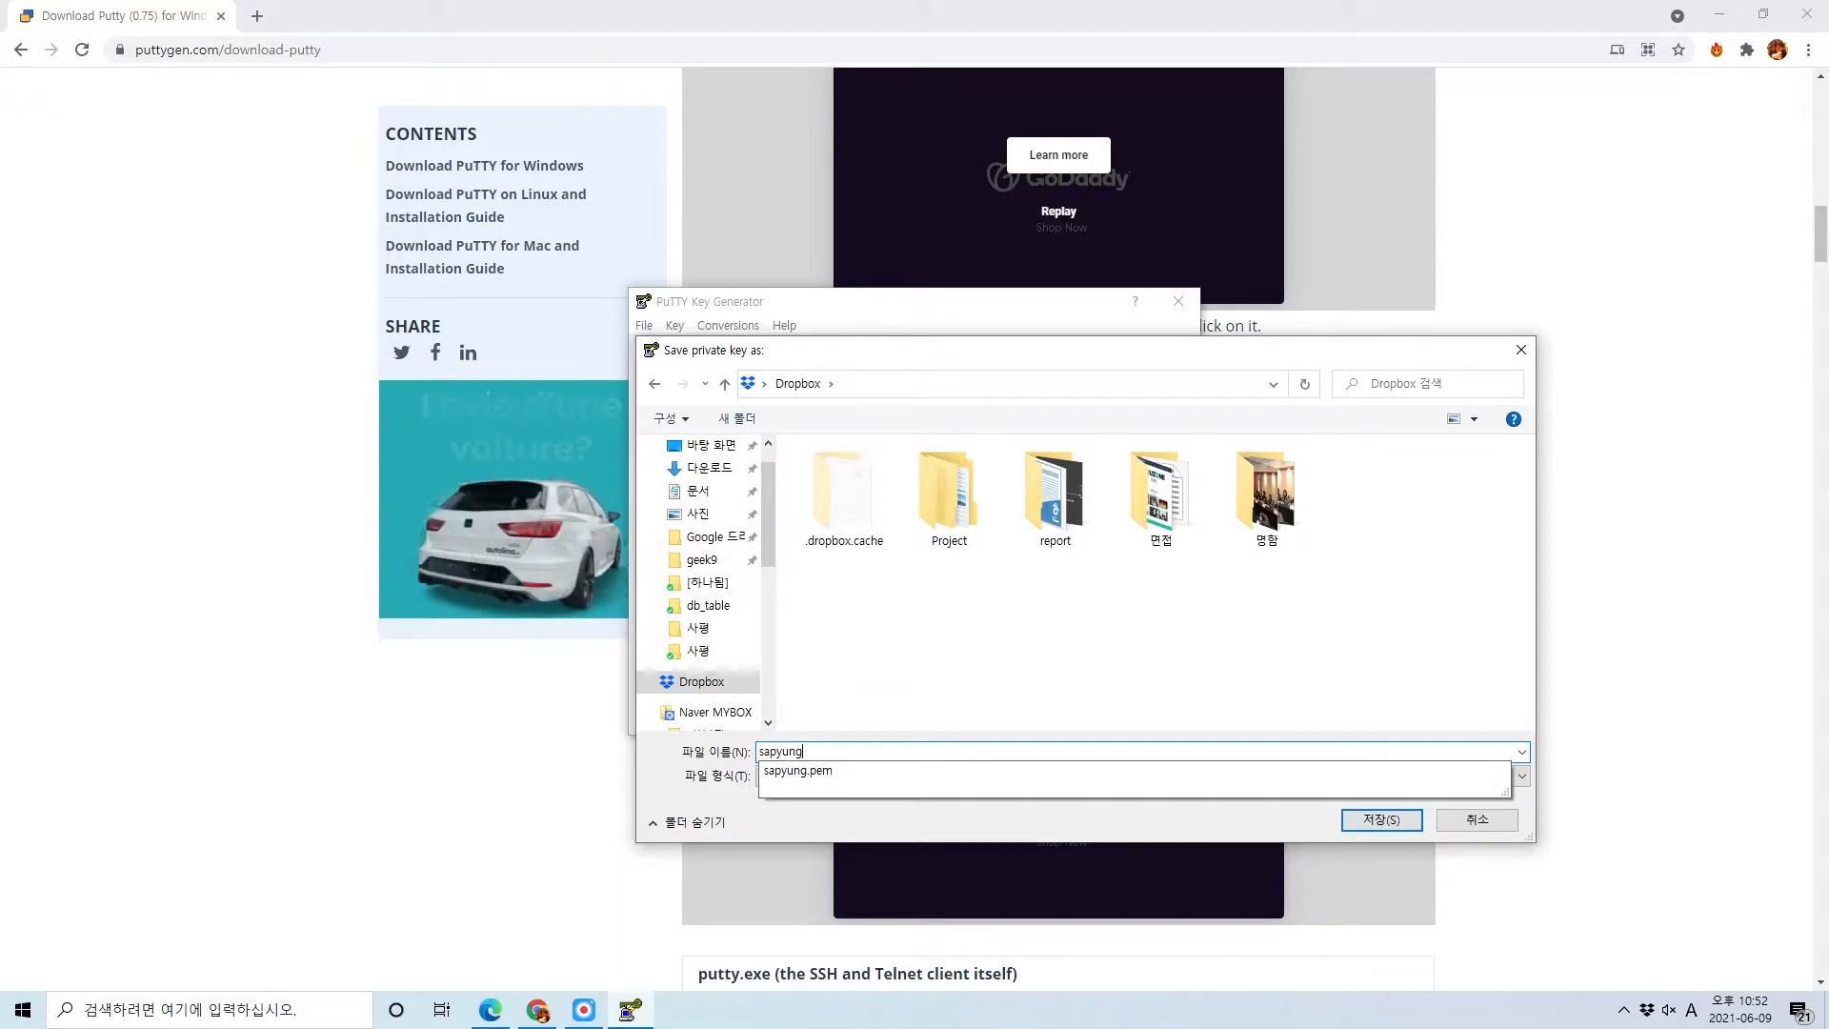
pyautogui.press('Return')
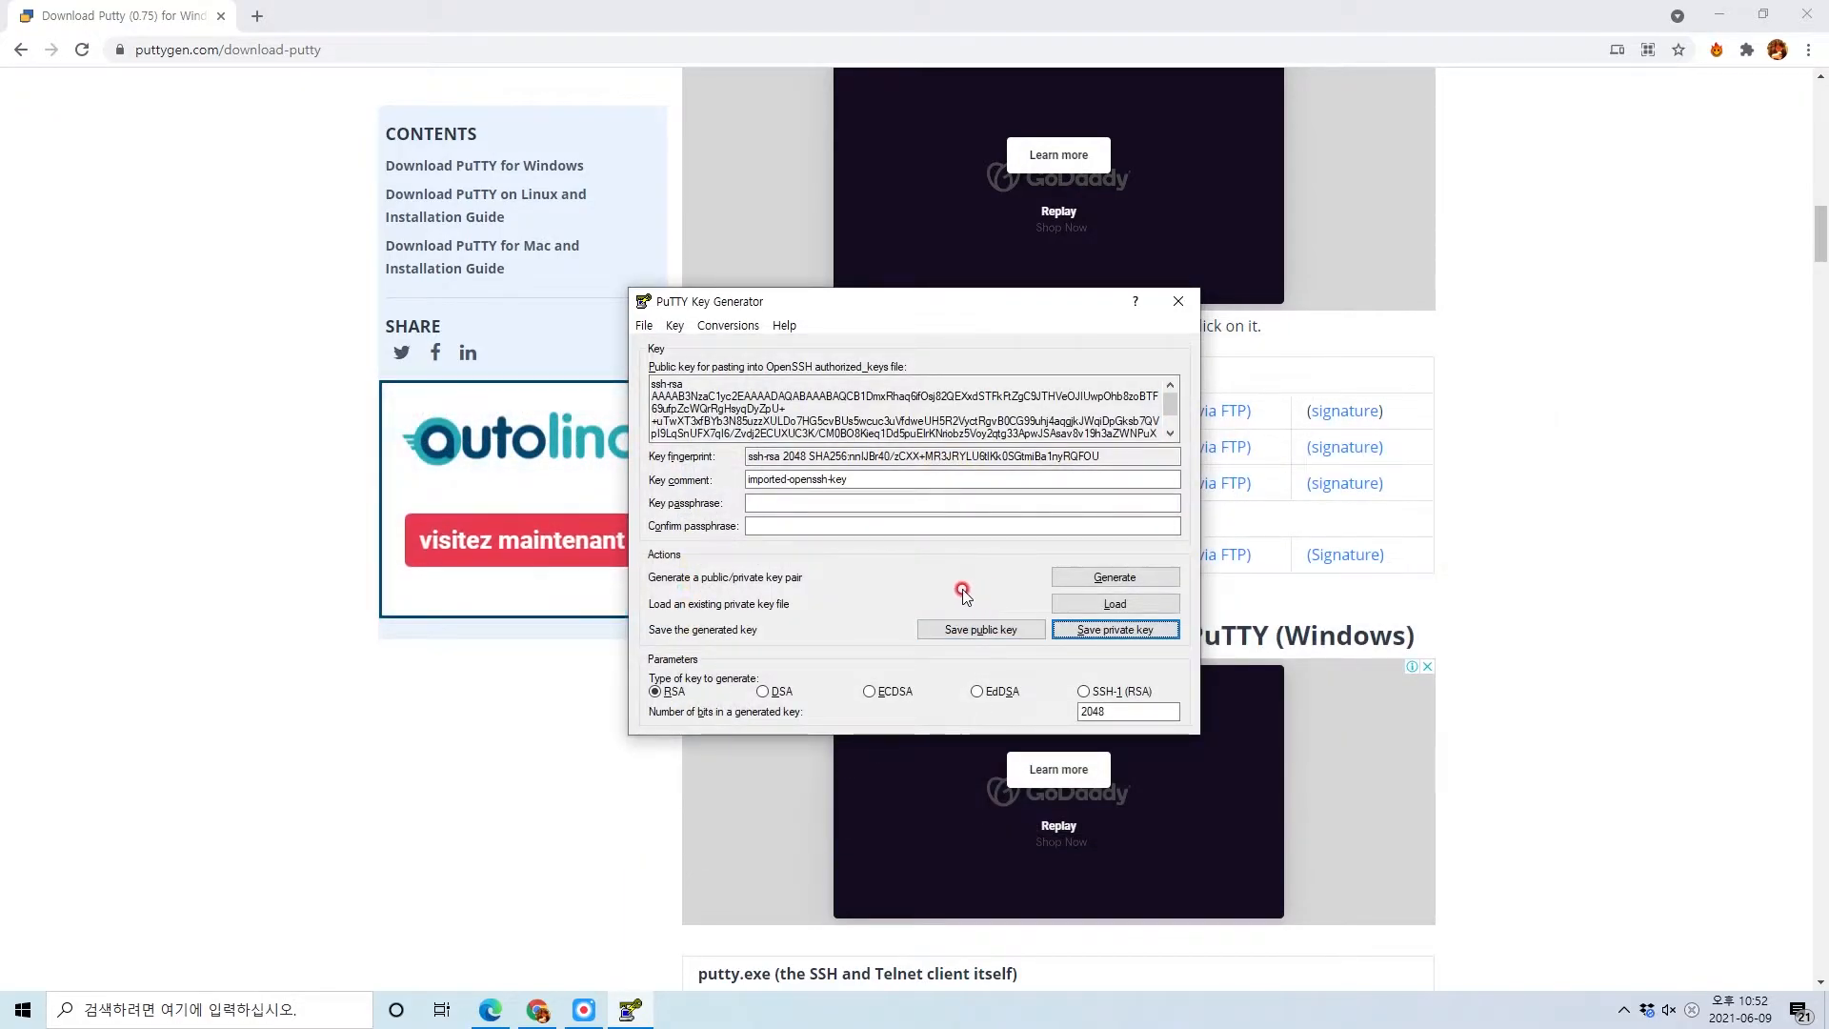
# Switch to File Explorer and look in the Dropbox folder for the sapyung key files
pyautogui.press('super+e')
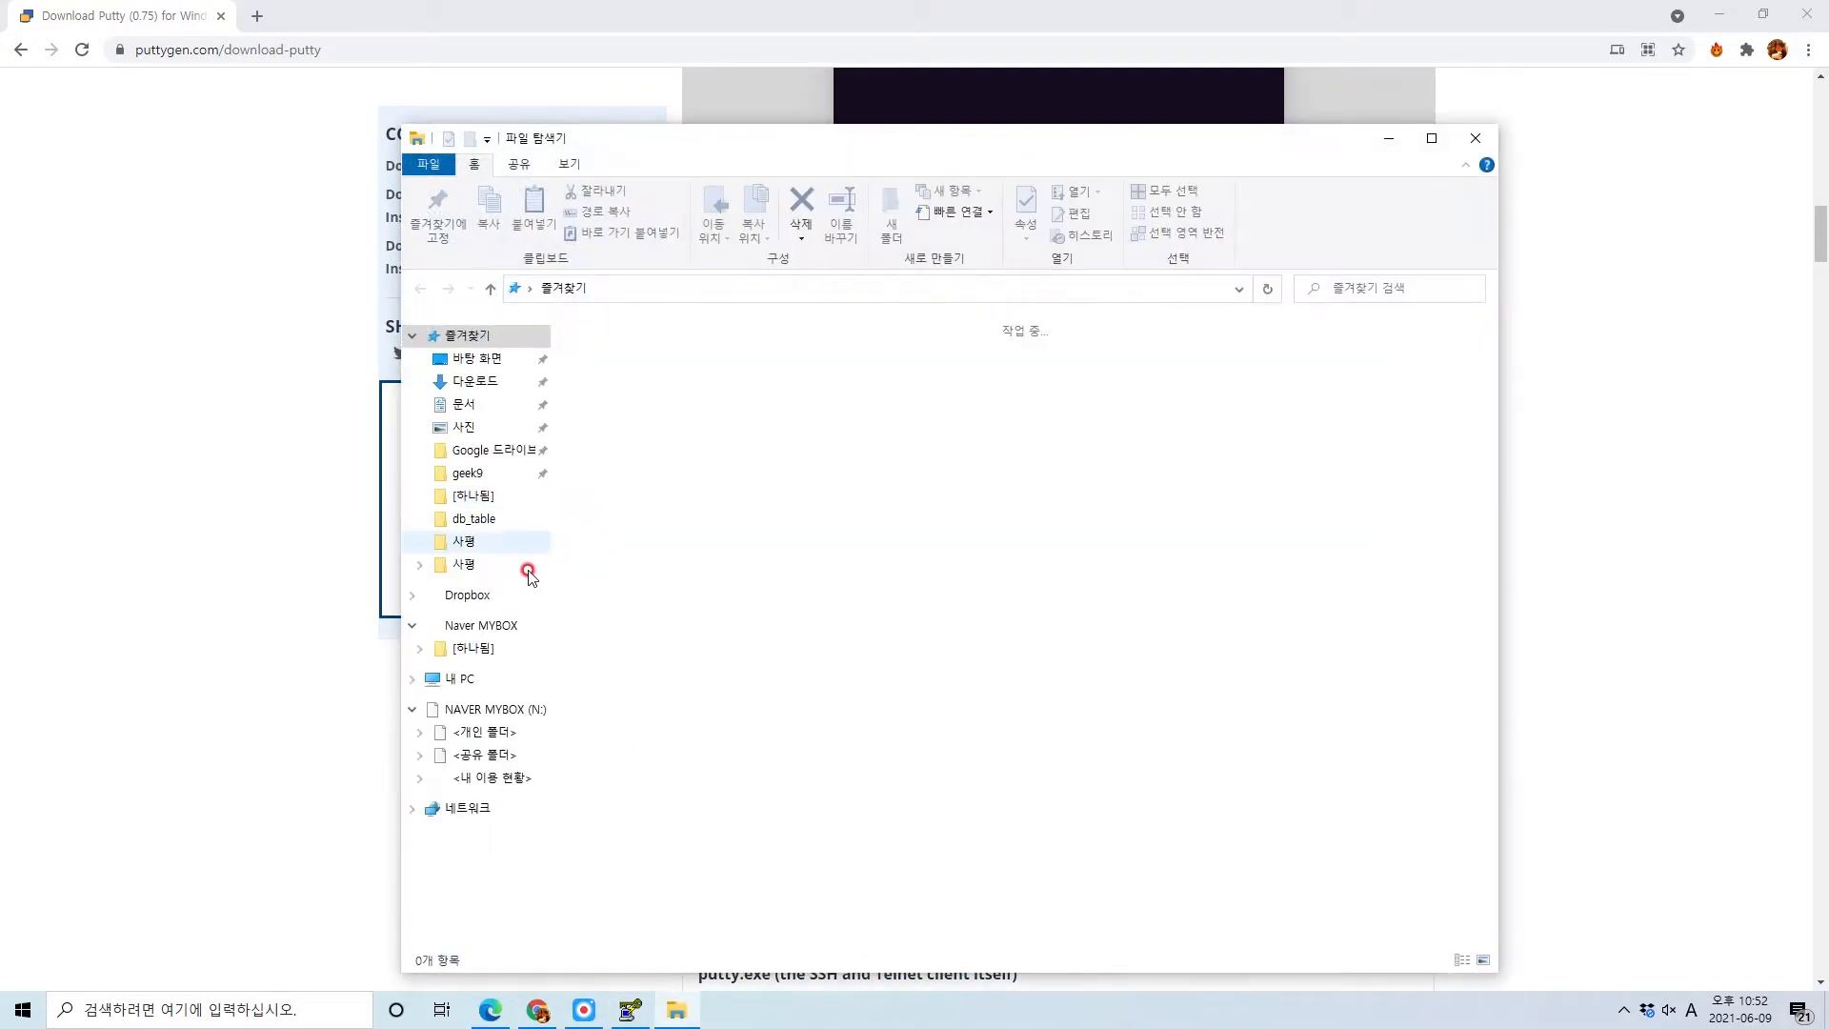
pyautogui.click(475, 598)
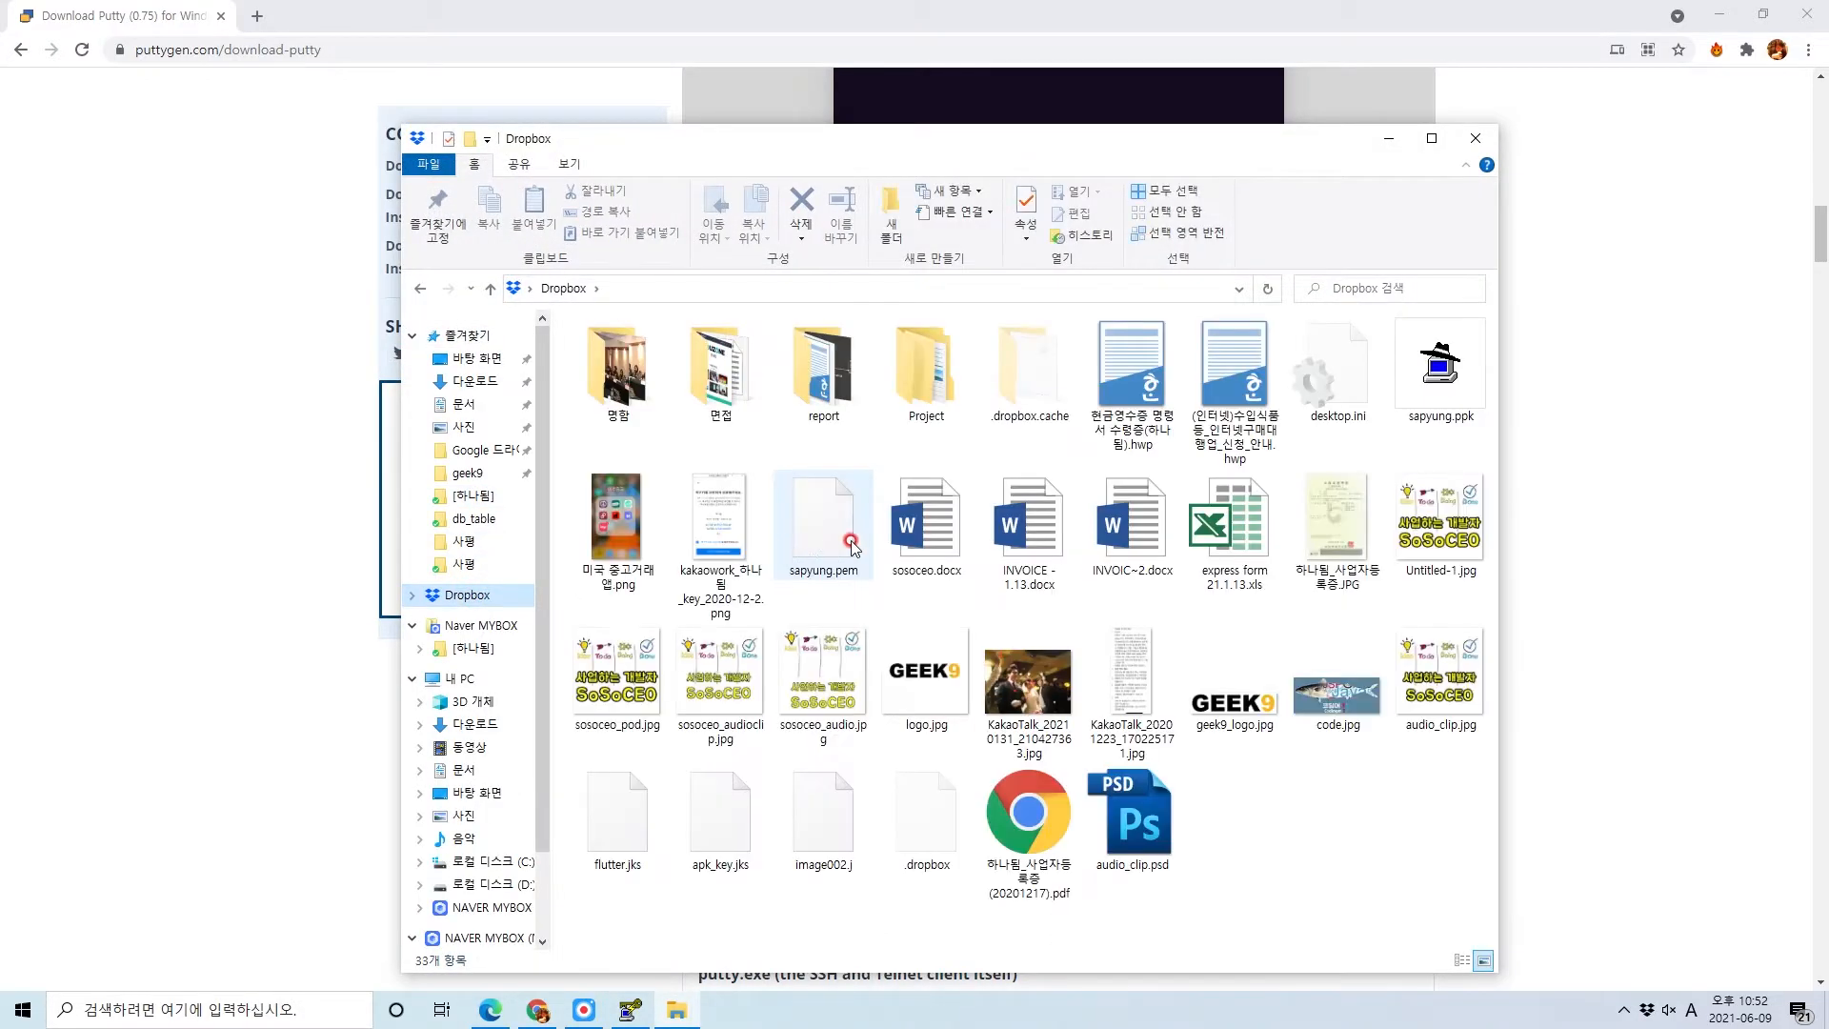
pyautogui.click(843, 548)
pyautogui.press('s')
pyautogui.press('s')
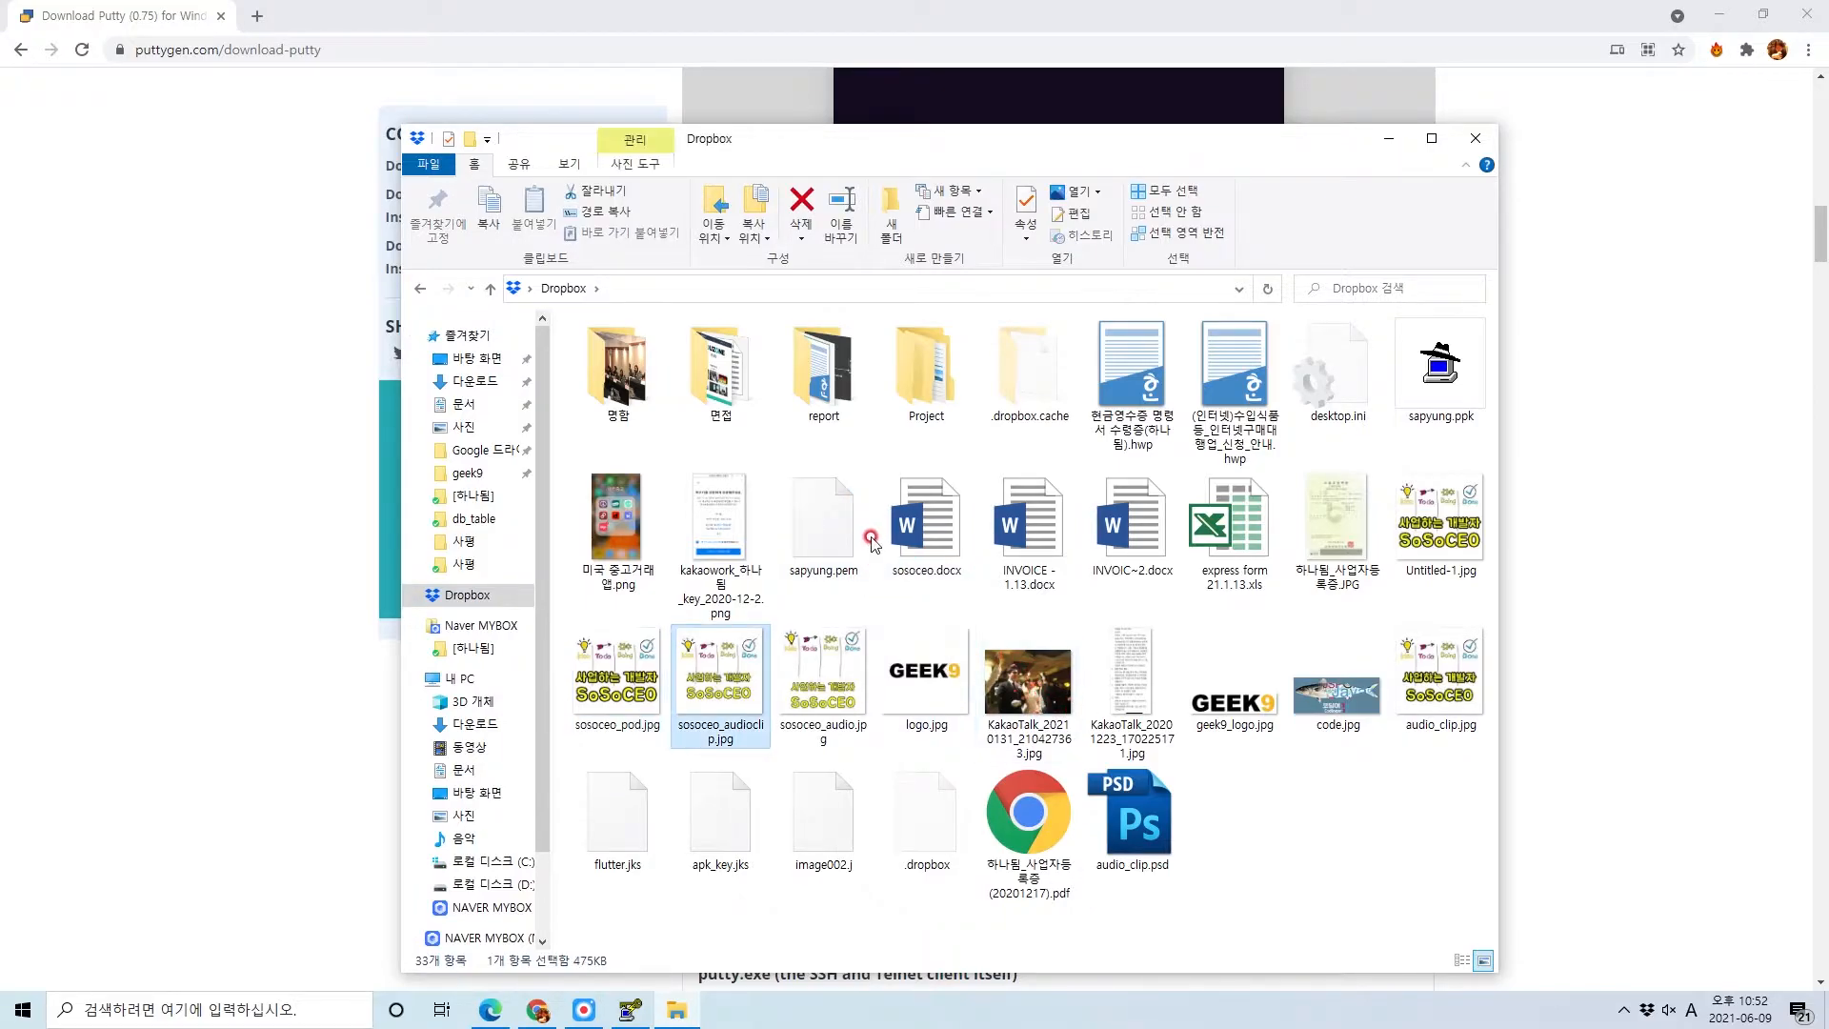
pyautogui.click(827, 535)
pyautogui.press('s')
pyautogui.press('s')
pyautogui.press('s')
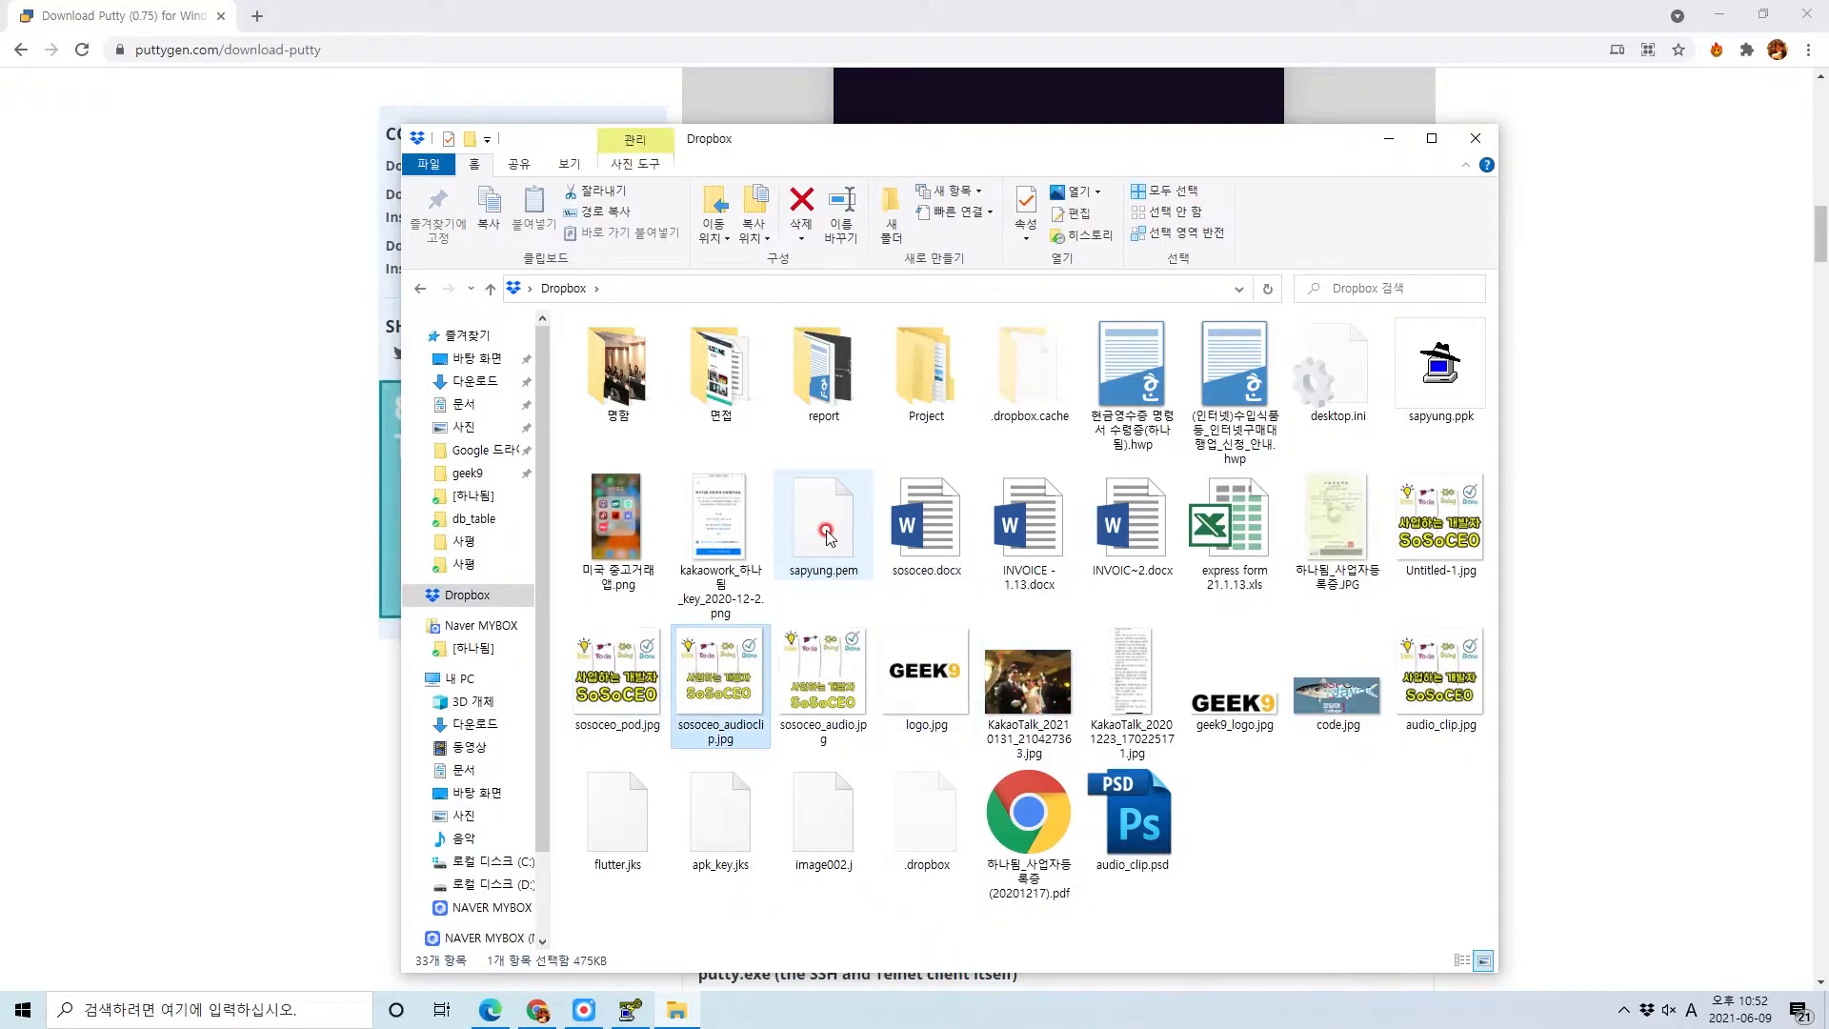
pyautogui.hotkey('alt', 'Tab')
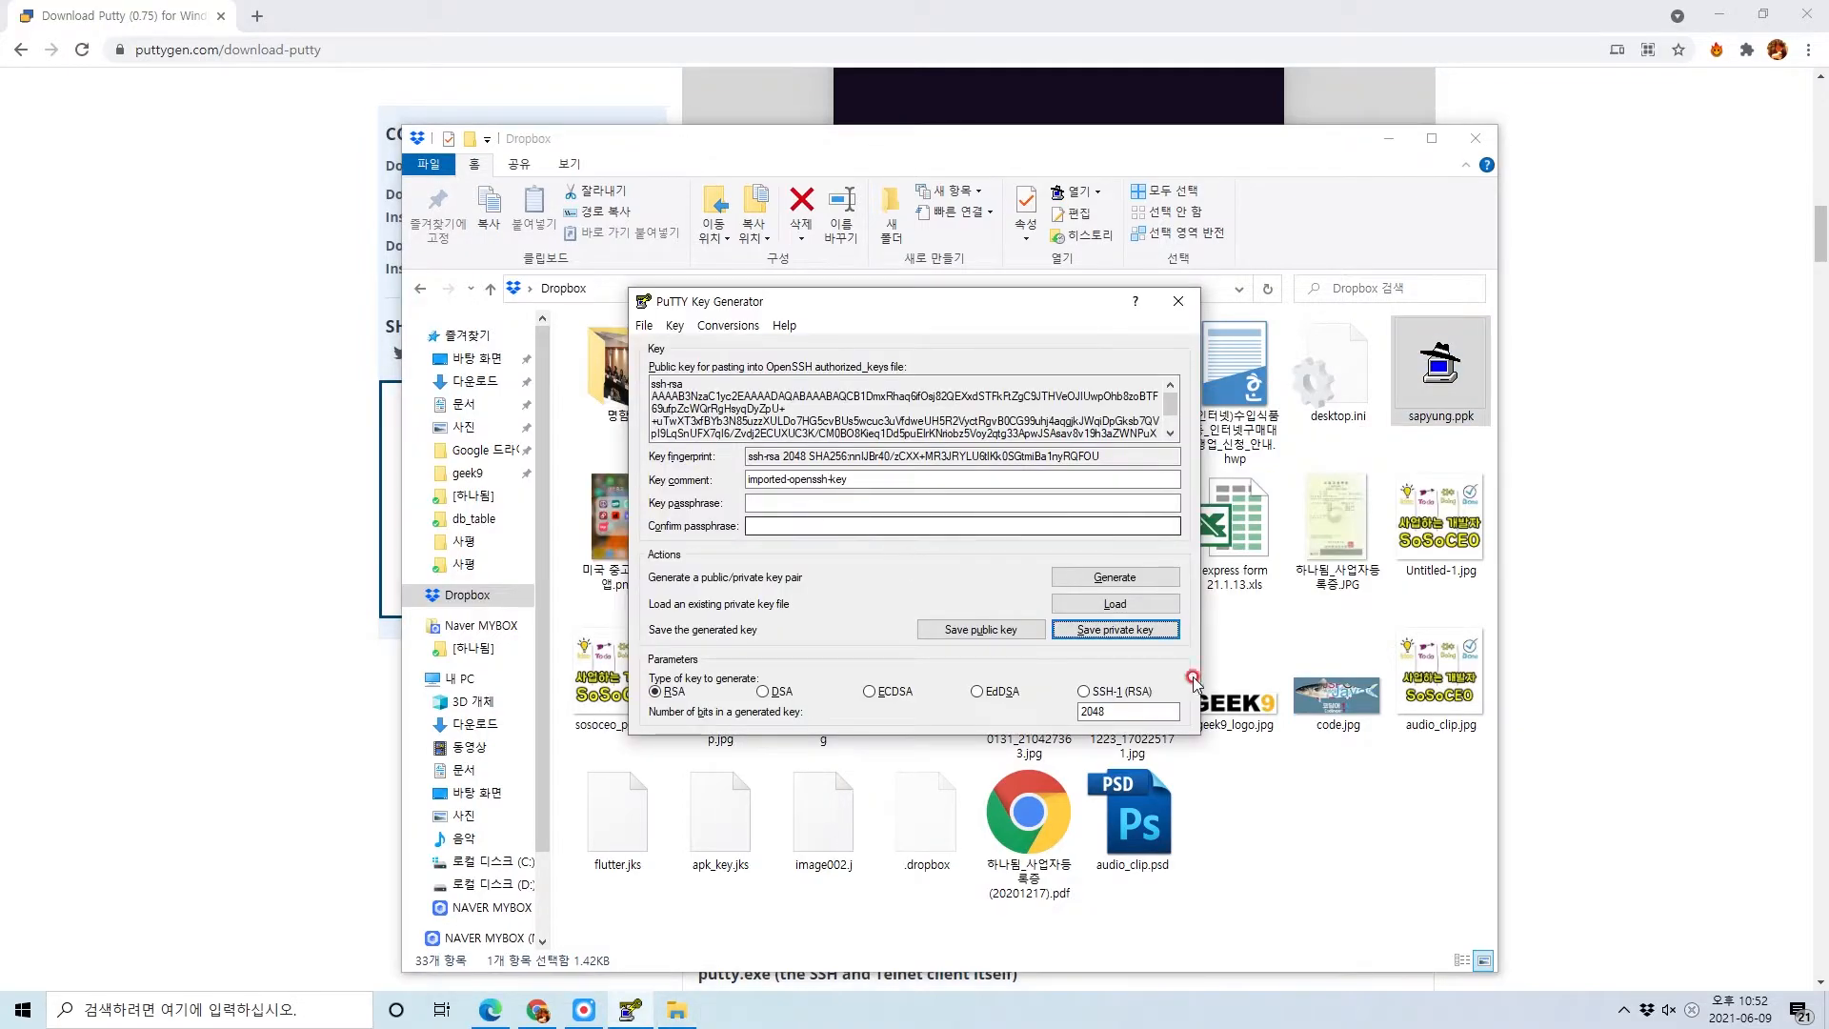
pyautogui.click(1143, 633)
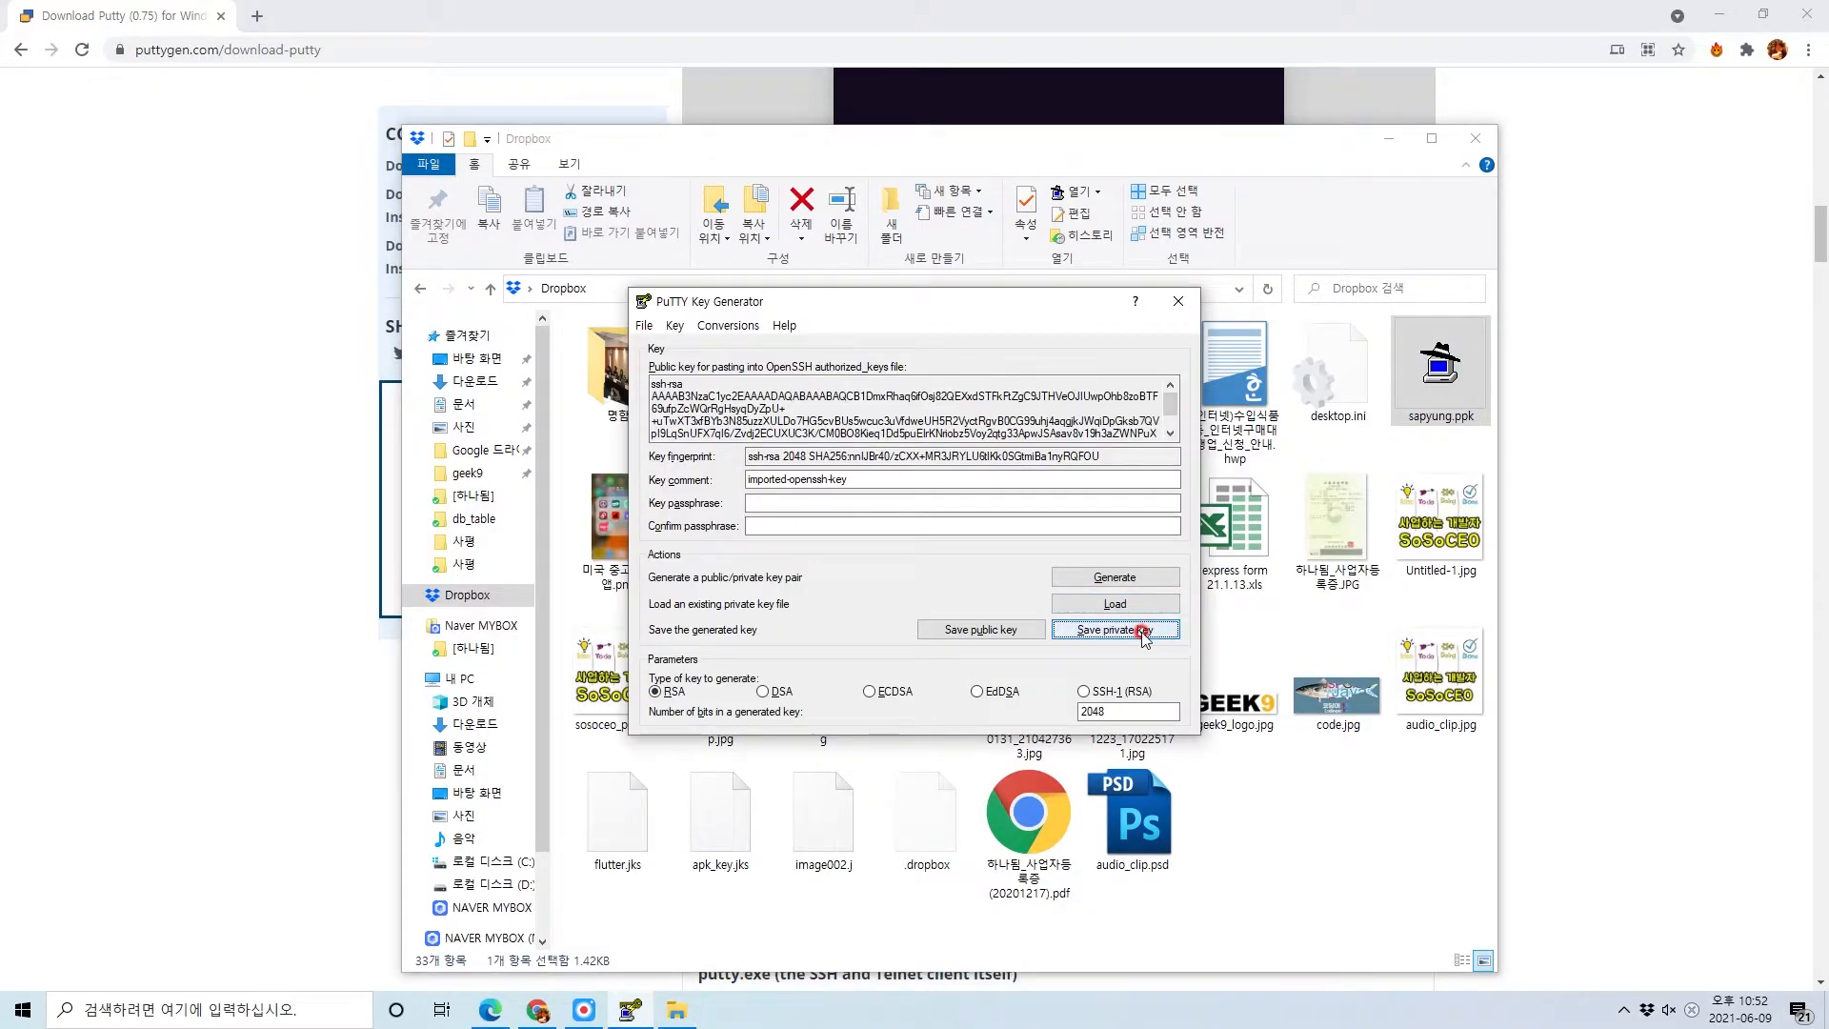
pyautogui.click(1143, 633)
pyautogui.click(964, 578)
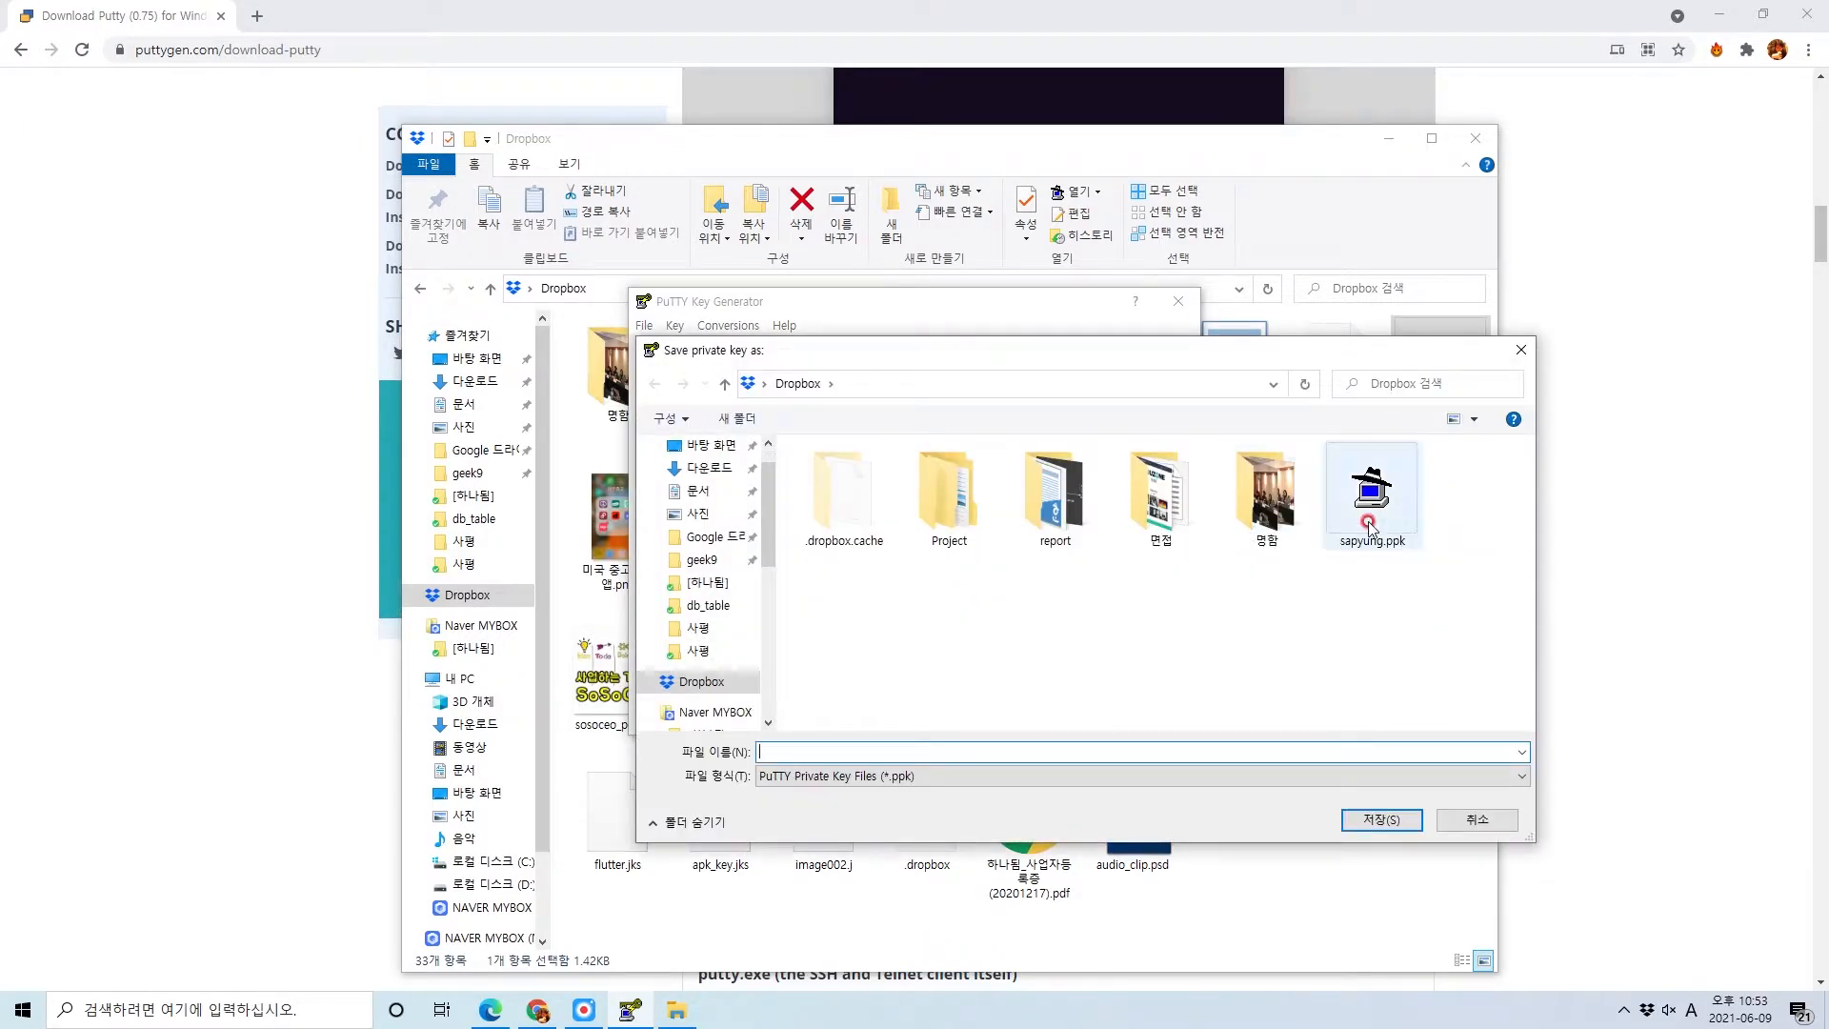
pyautogui.press('Escape')
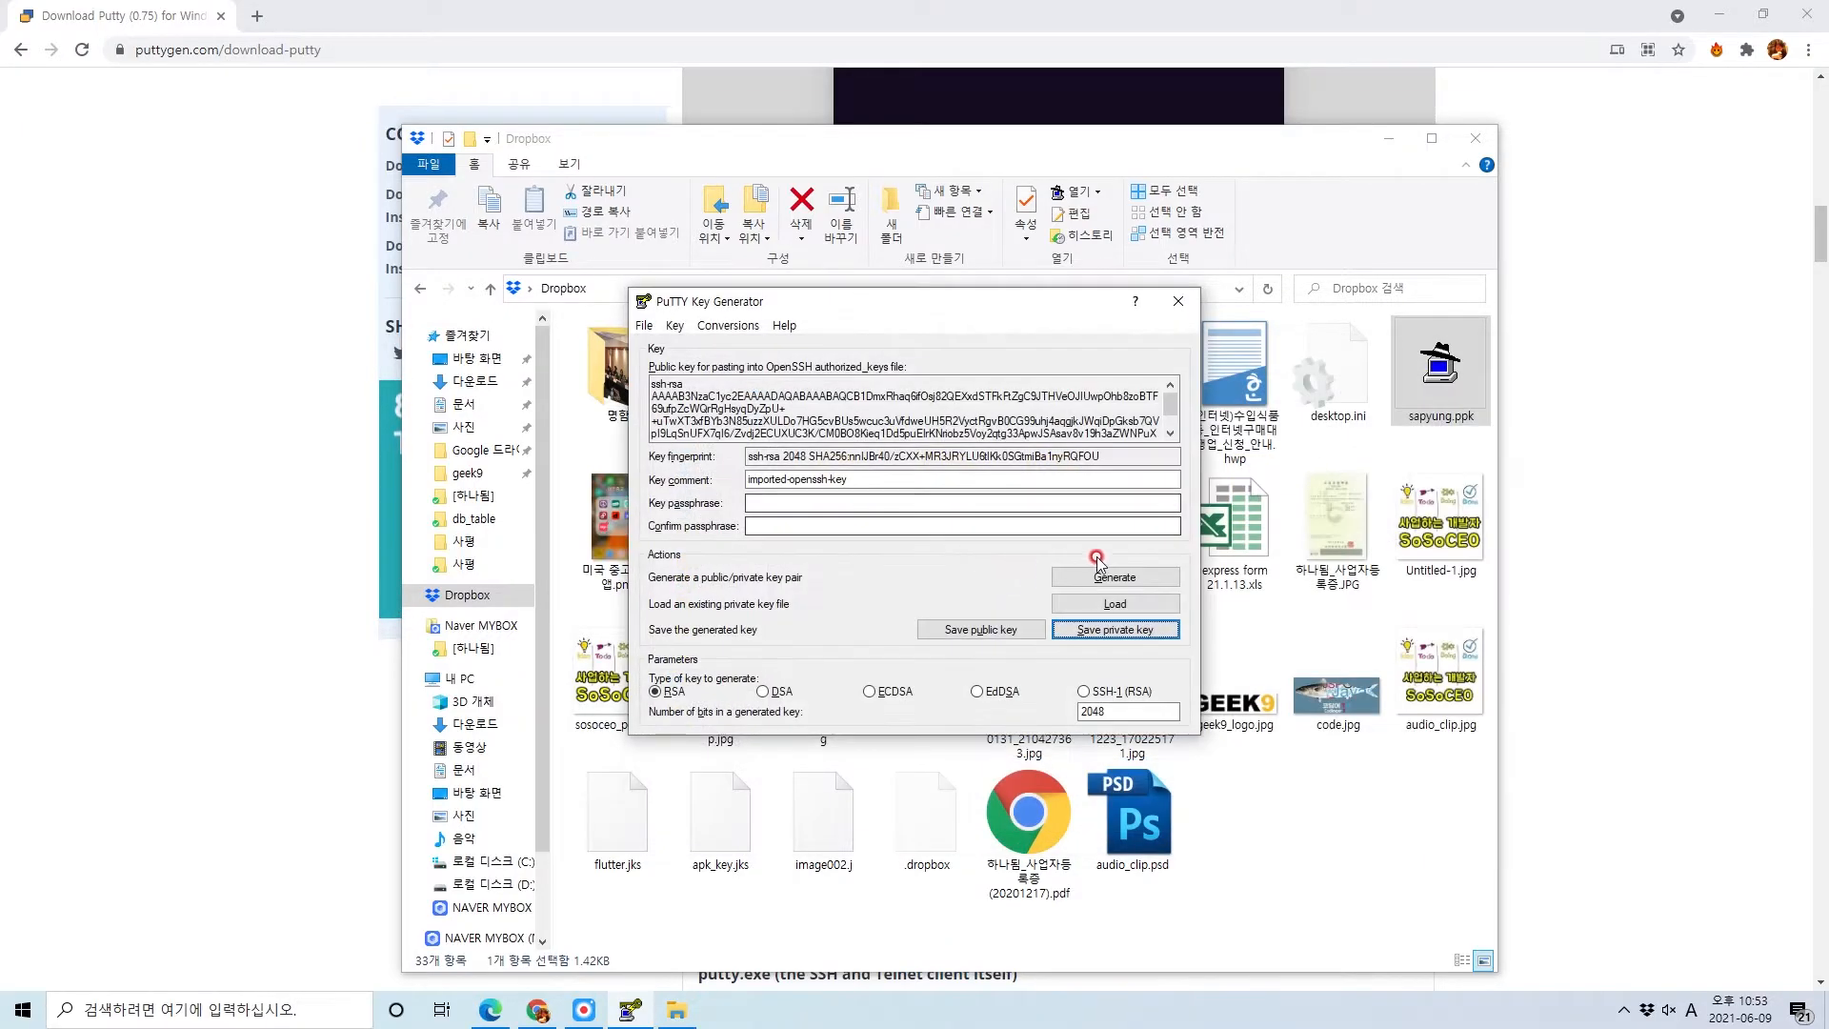
# Compare the original sapyung.pem with the converted sapyung.ppk in the Dropbox folder, reviewing PuTTYgen's load and save options
pyautogui.click(1240, 358)
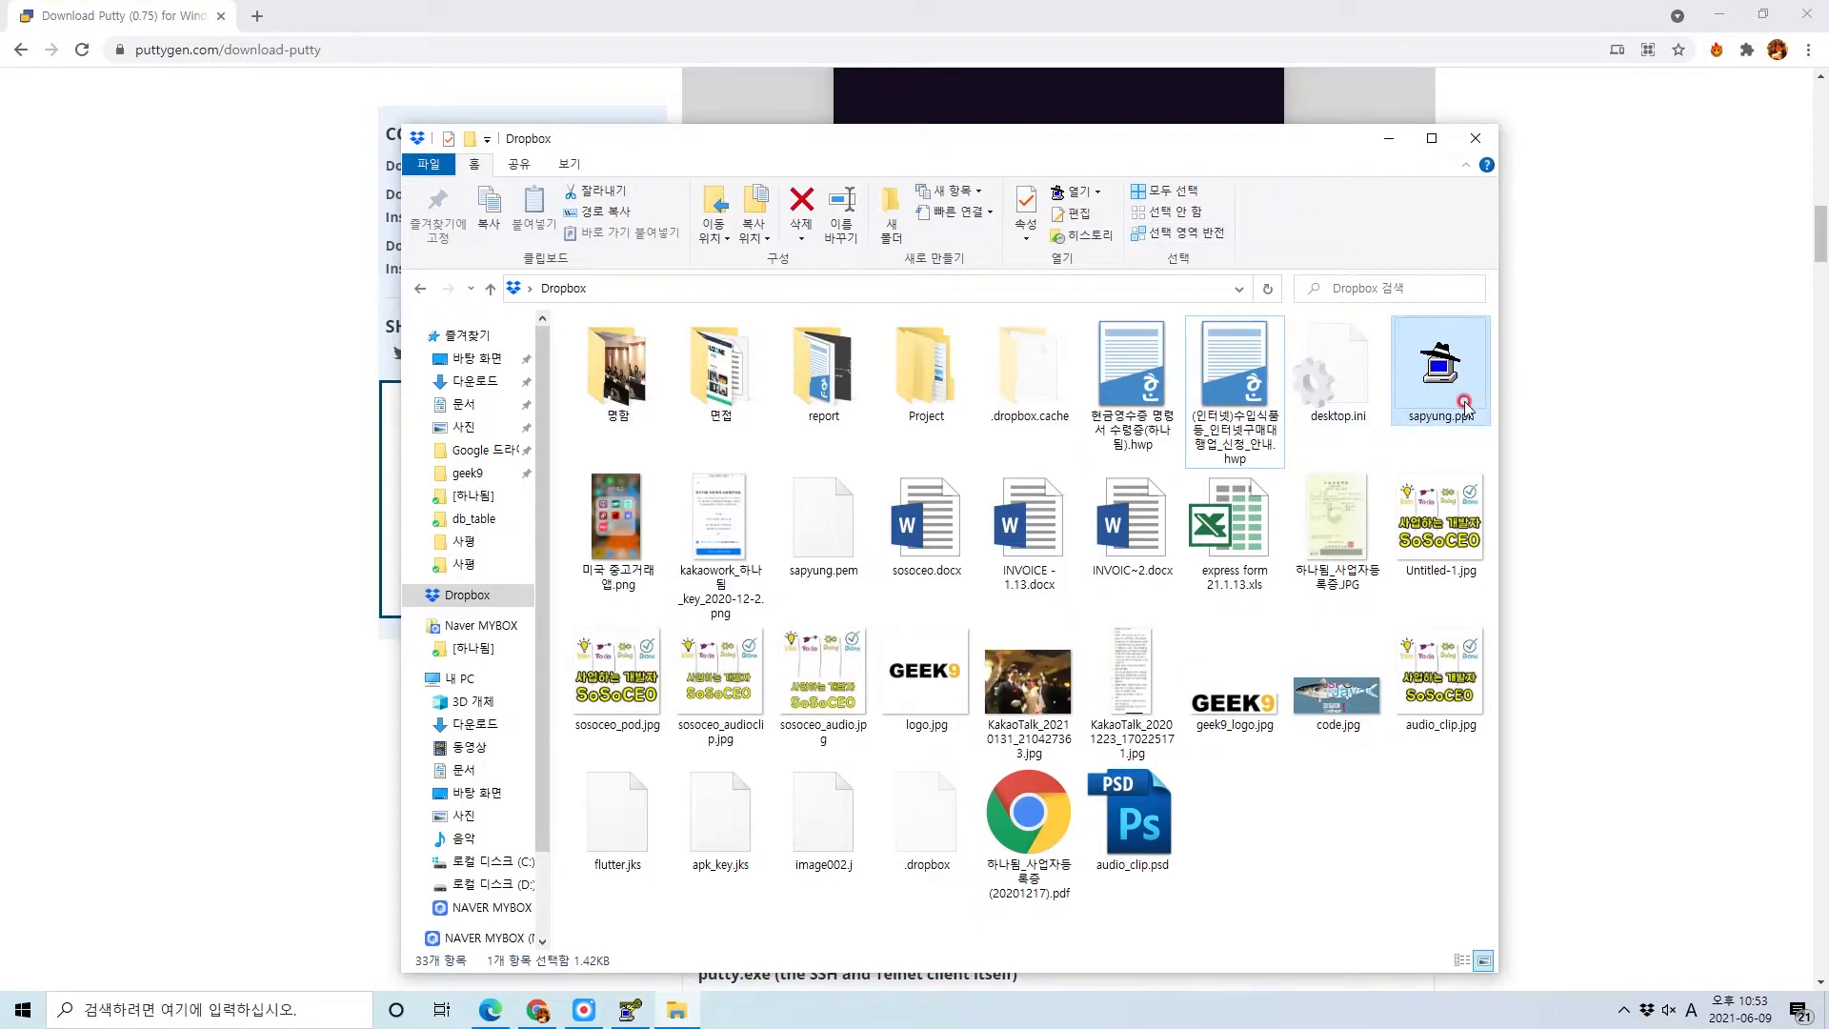
pyautogui.click(1434, 366)
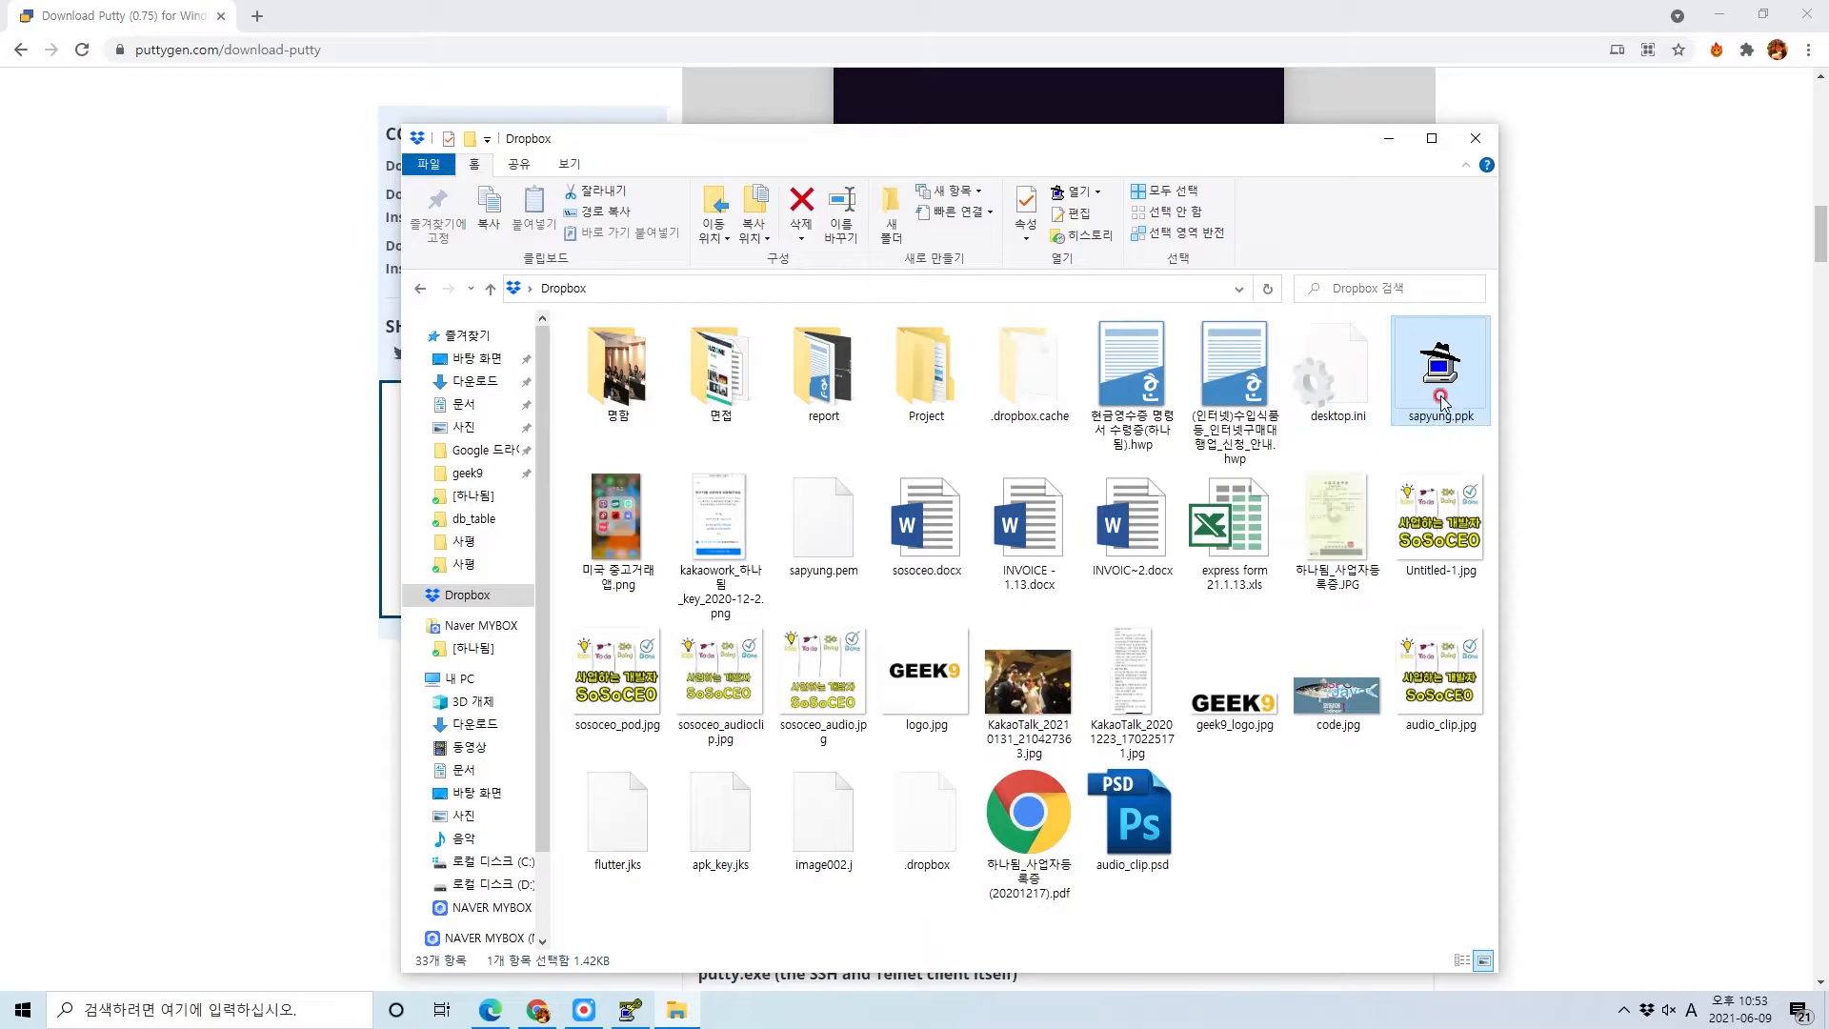
pyautogui.click(821, 543)
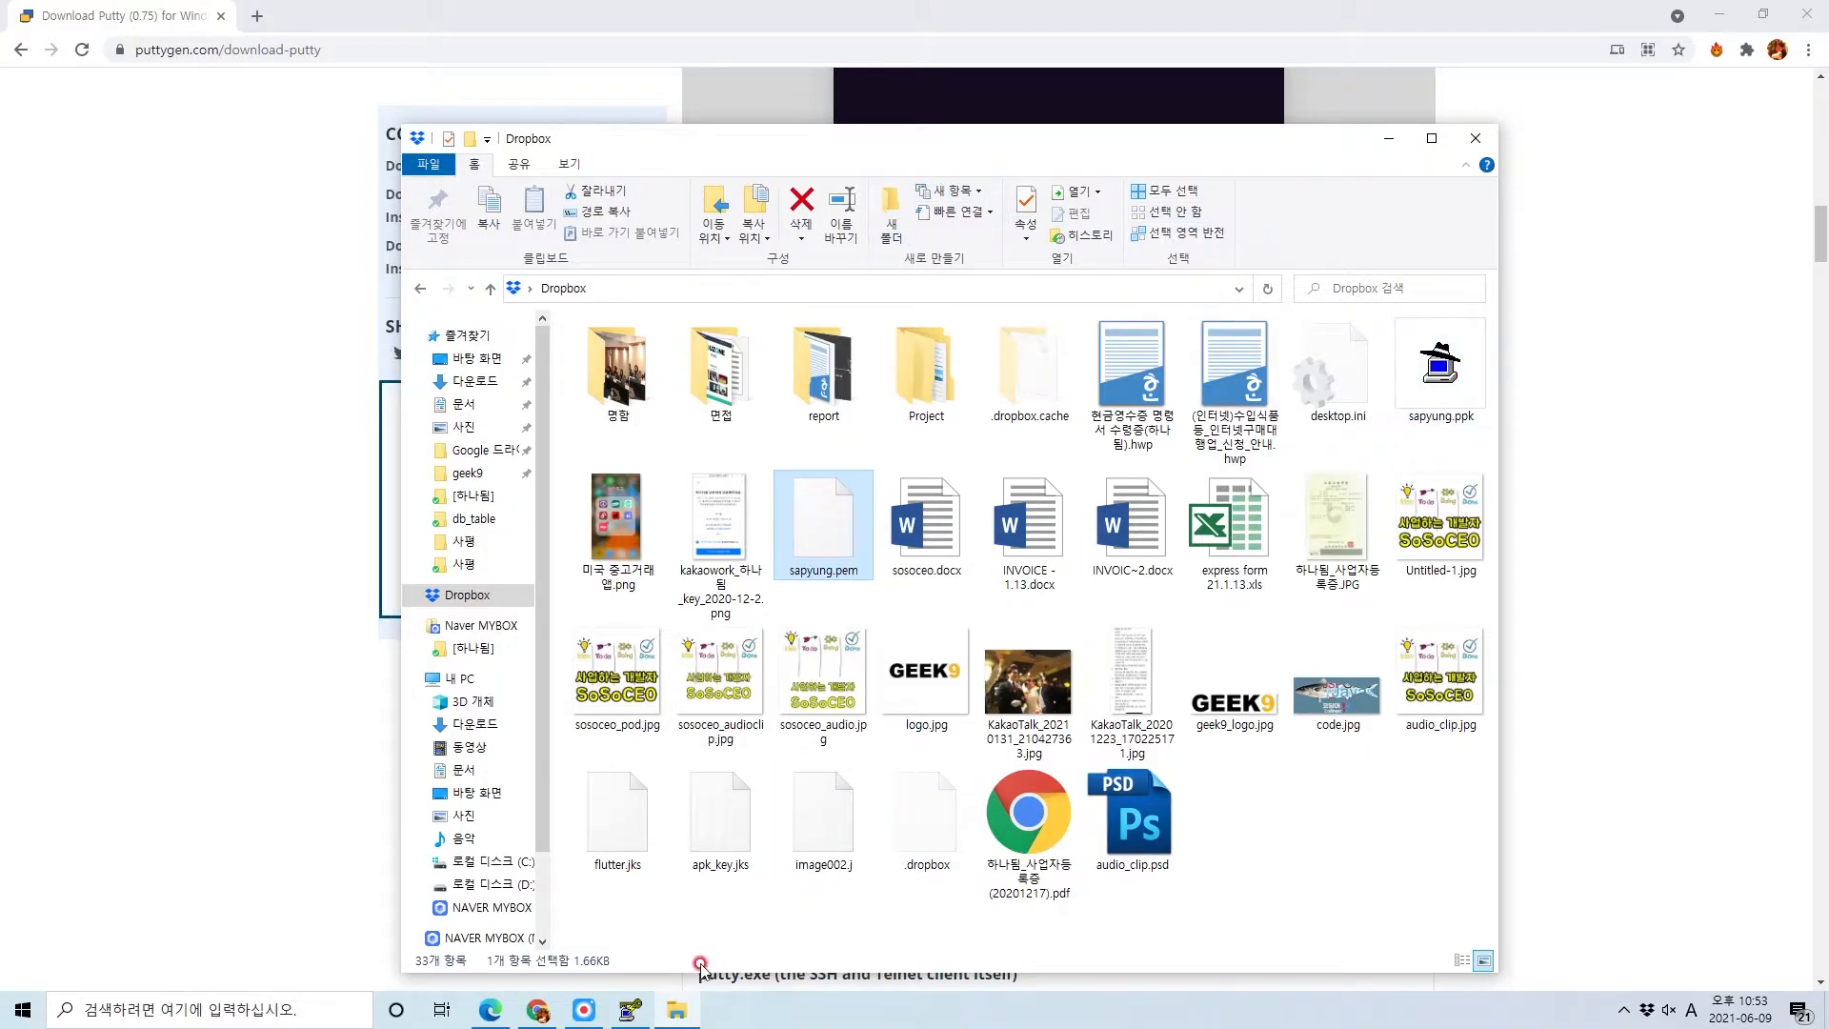
pyautogui.click(629, 1011)
pyautogui.click(1117, 604)
pyautogui.click(1127, 631)
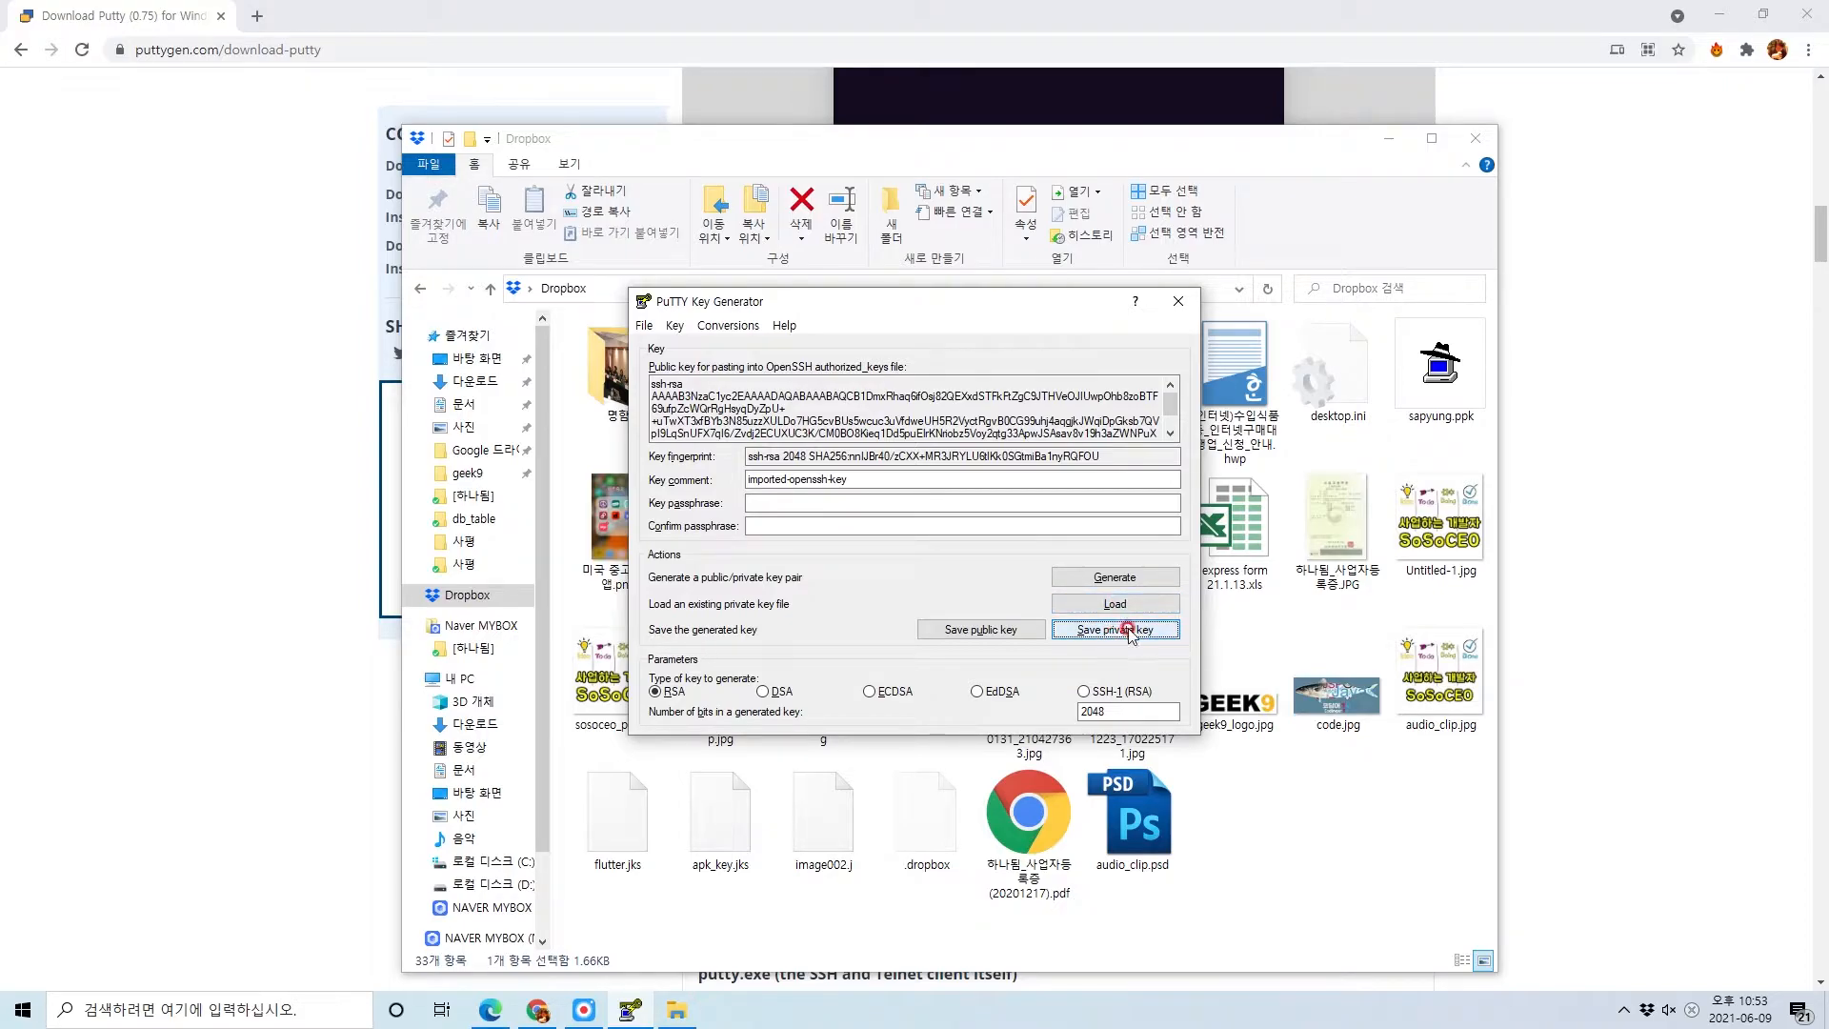
pyautogui.moveTo(1431, 415); pyautogui.dragTo(1372, 416)
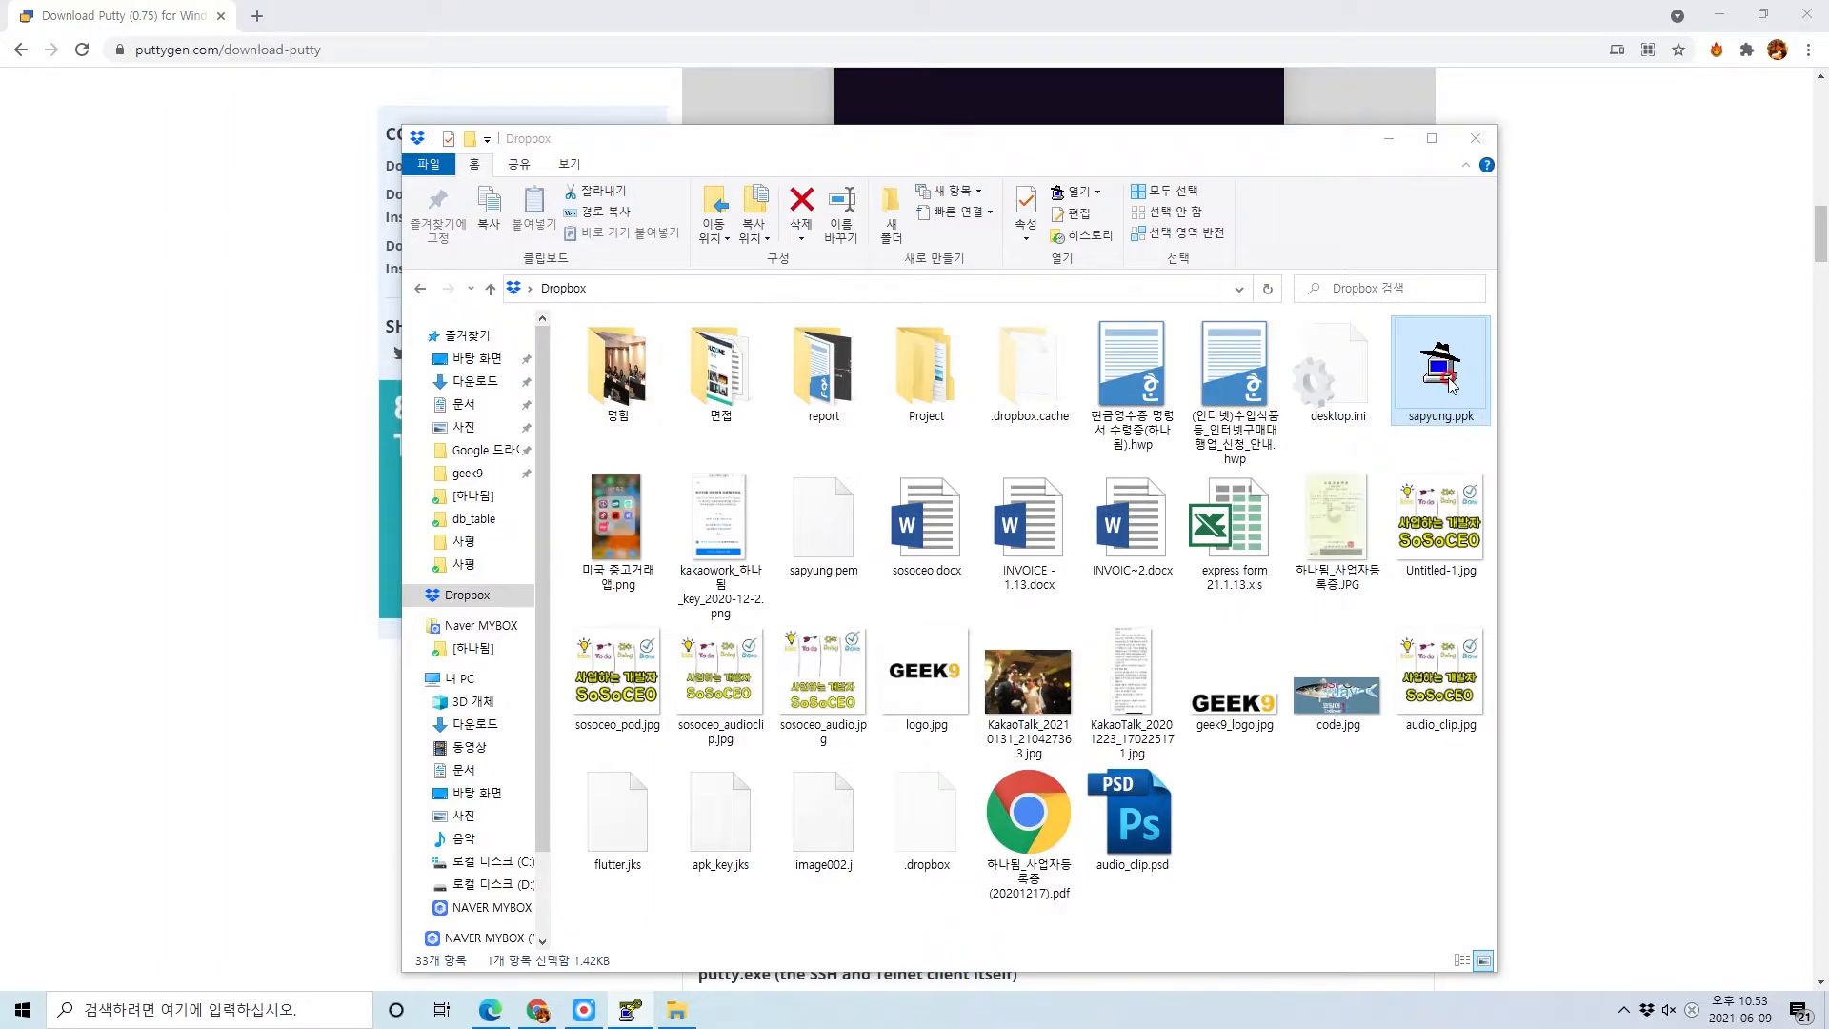
pyautogui.click(1408, 378)
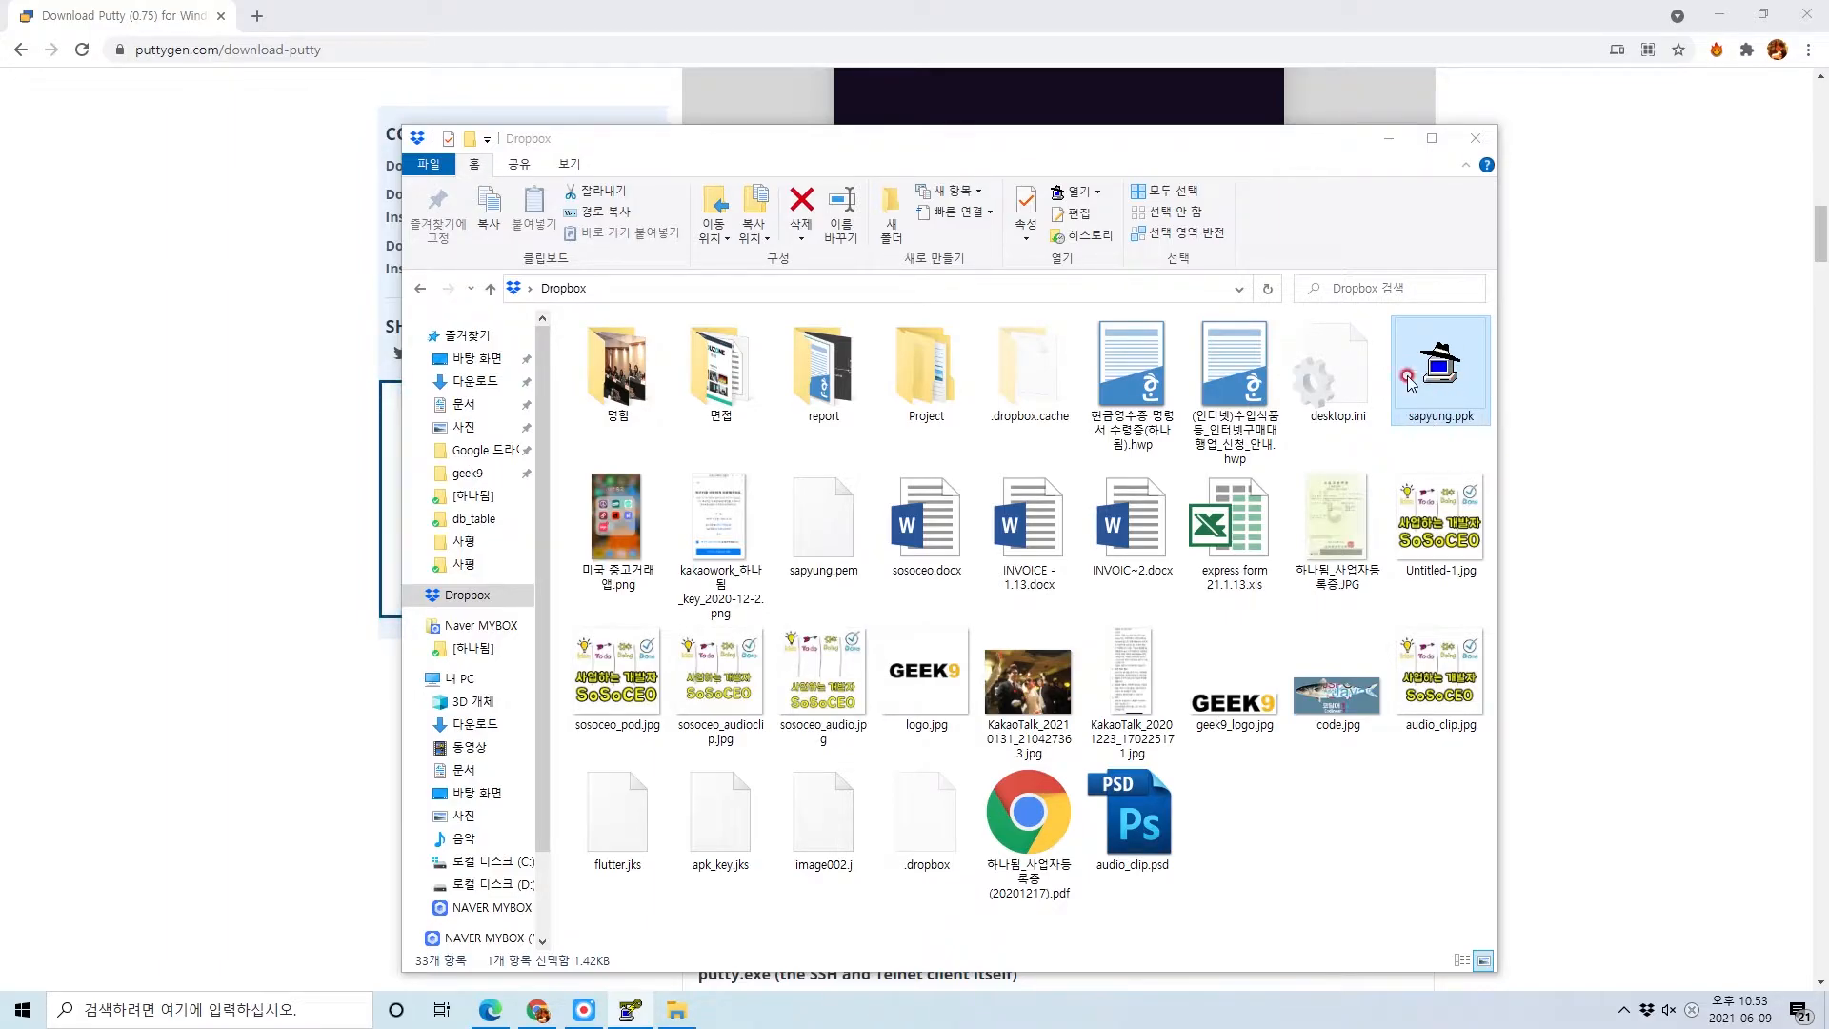
pyautogui.click(847, 578)
pyautogui.click(810, 571)
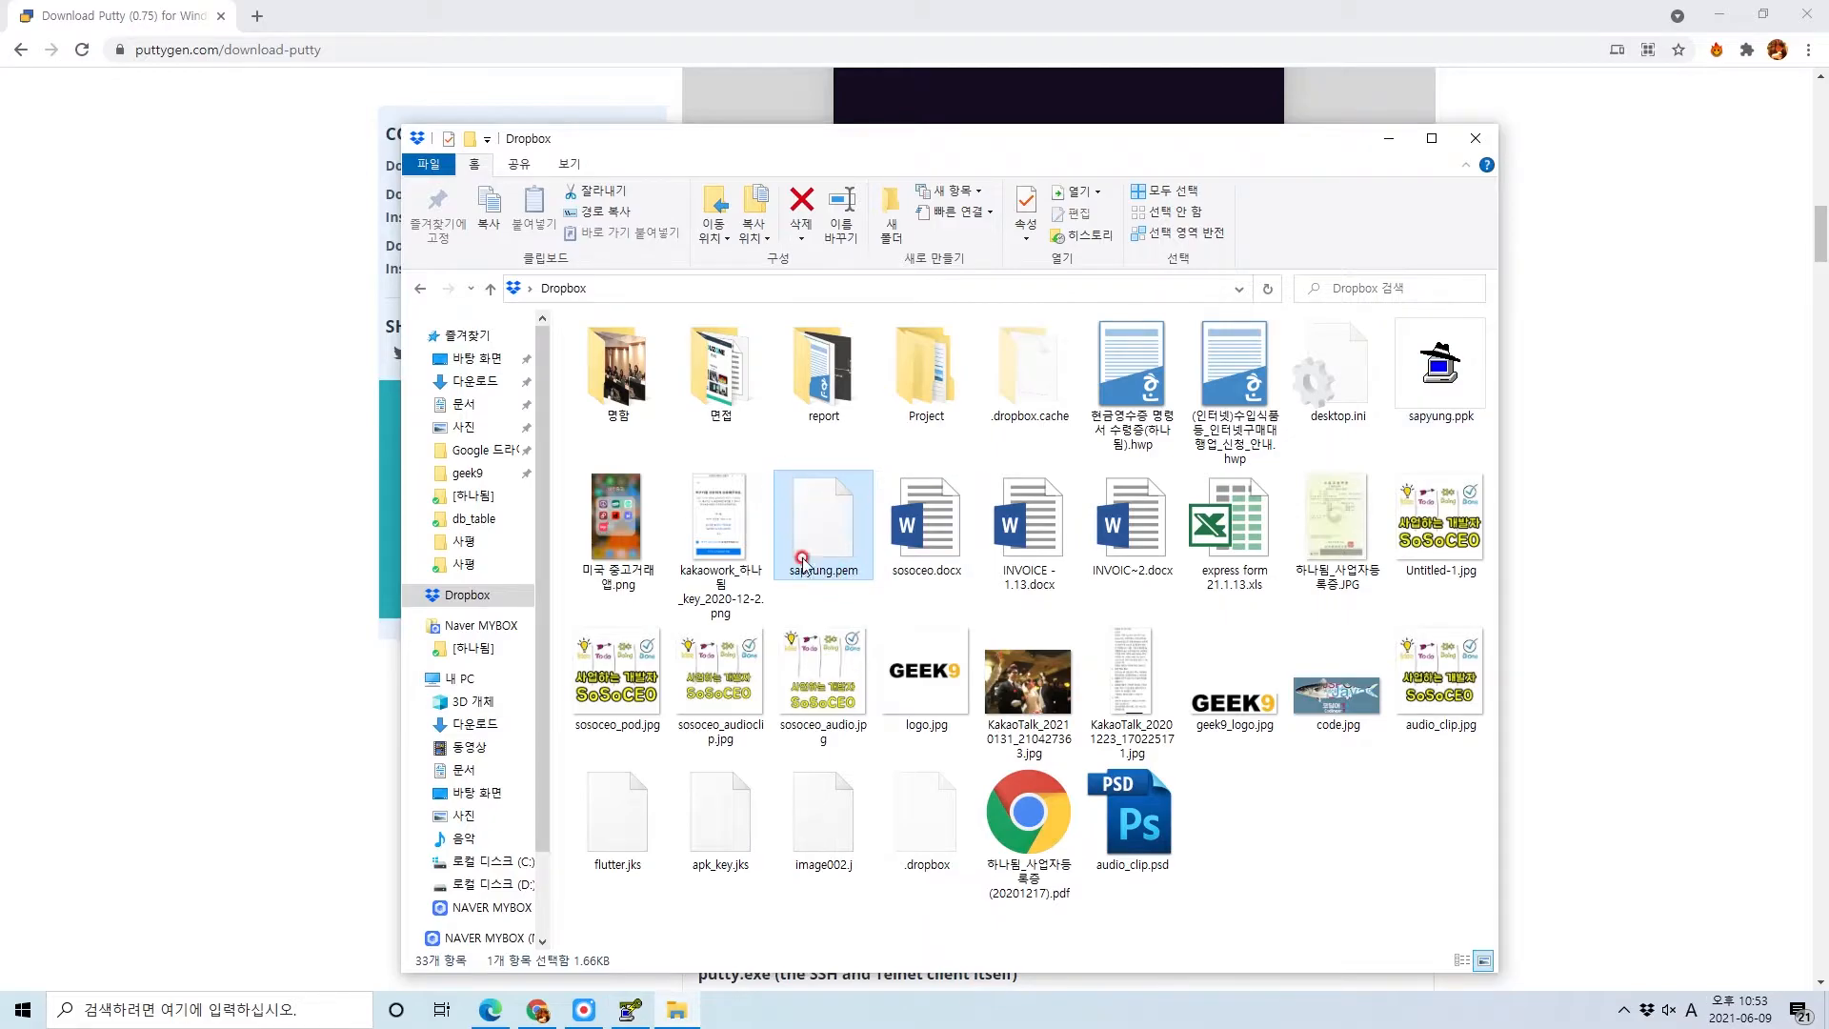
pyautogui.click(1420, 393)
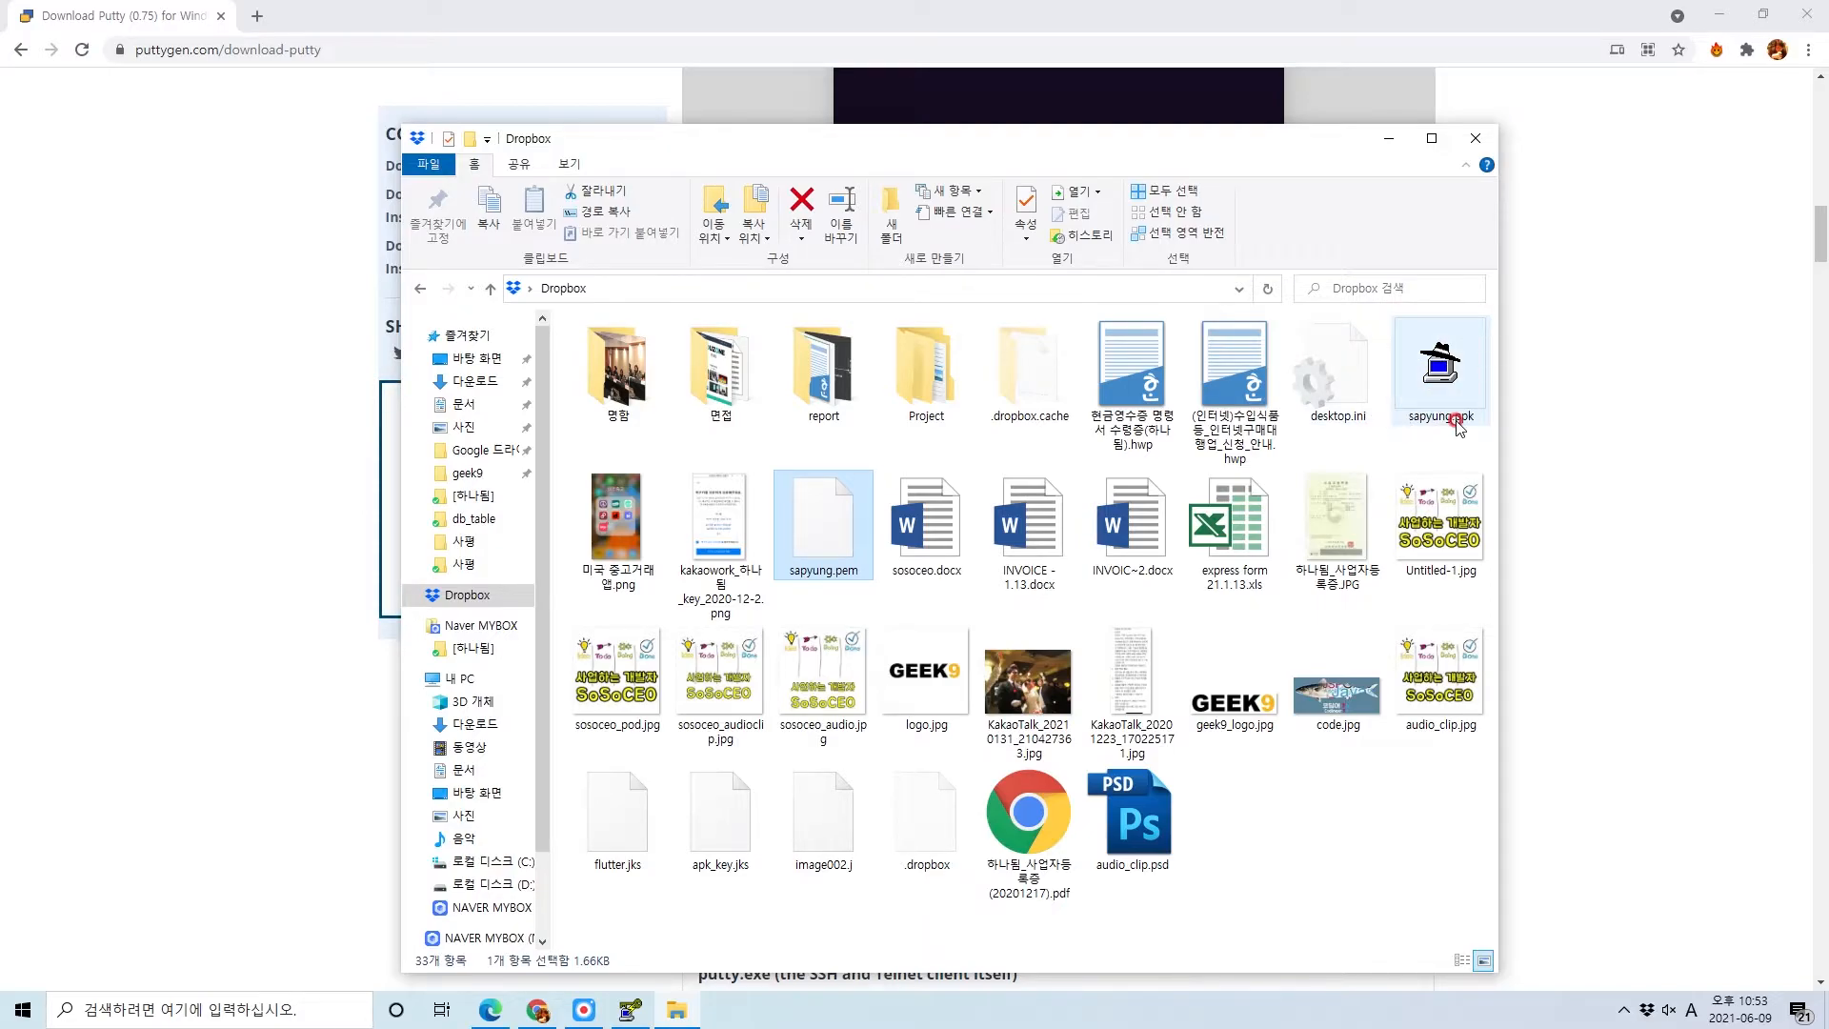
pyautogui.moveTo(1458, 424)
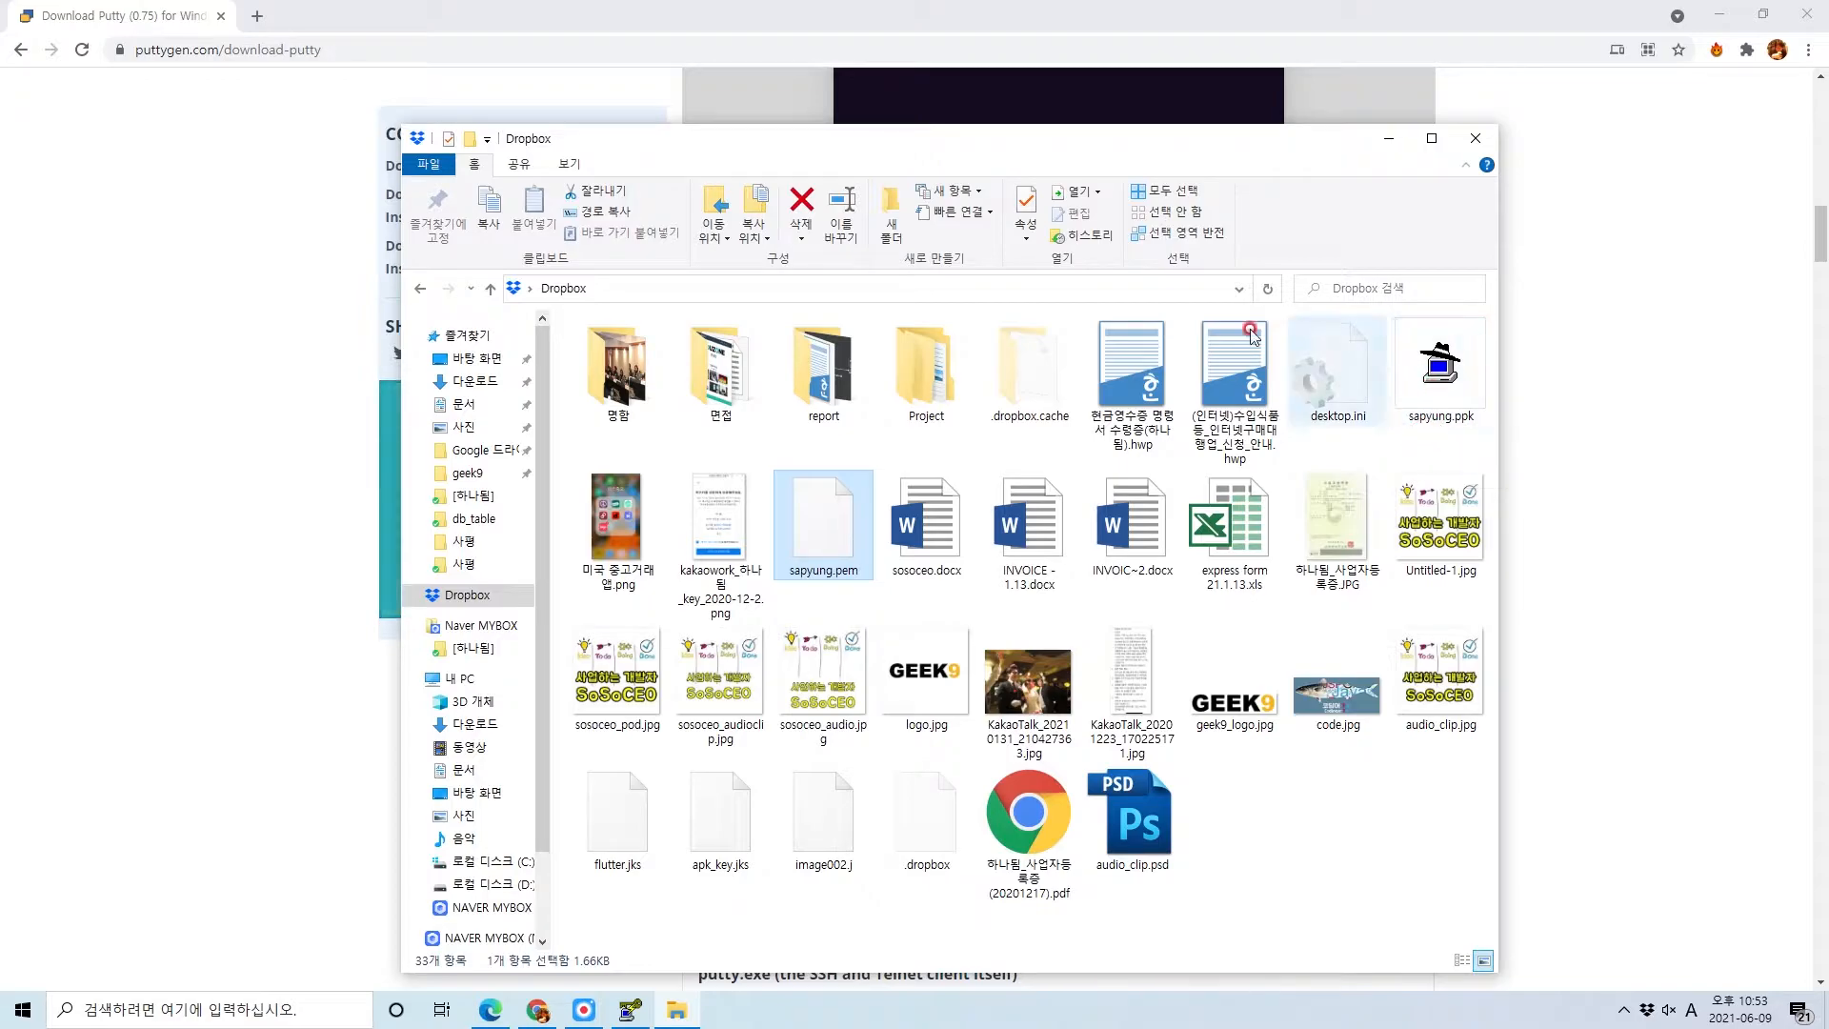
pyautogui.click(1445, 351)
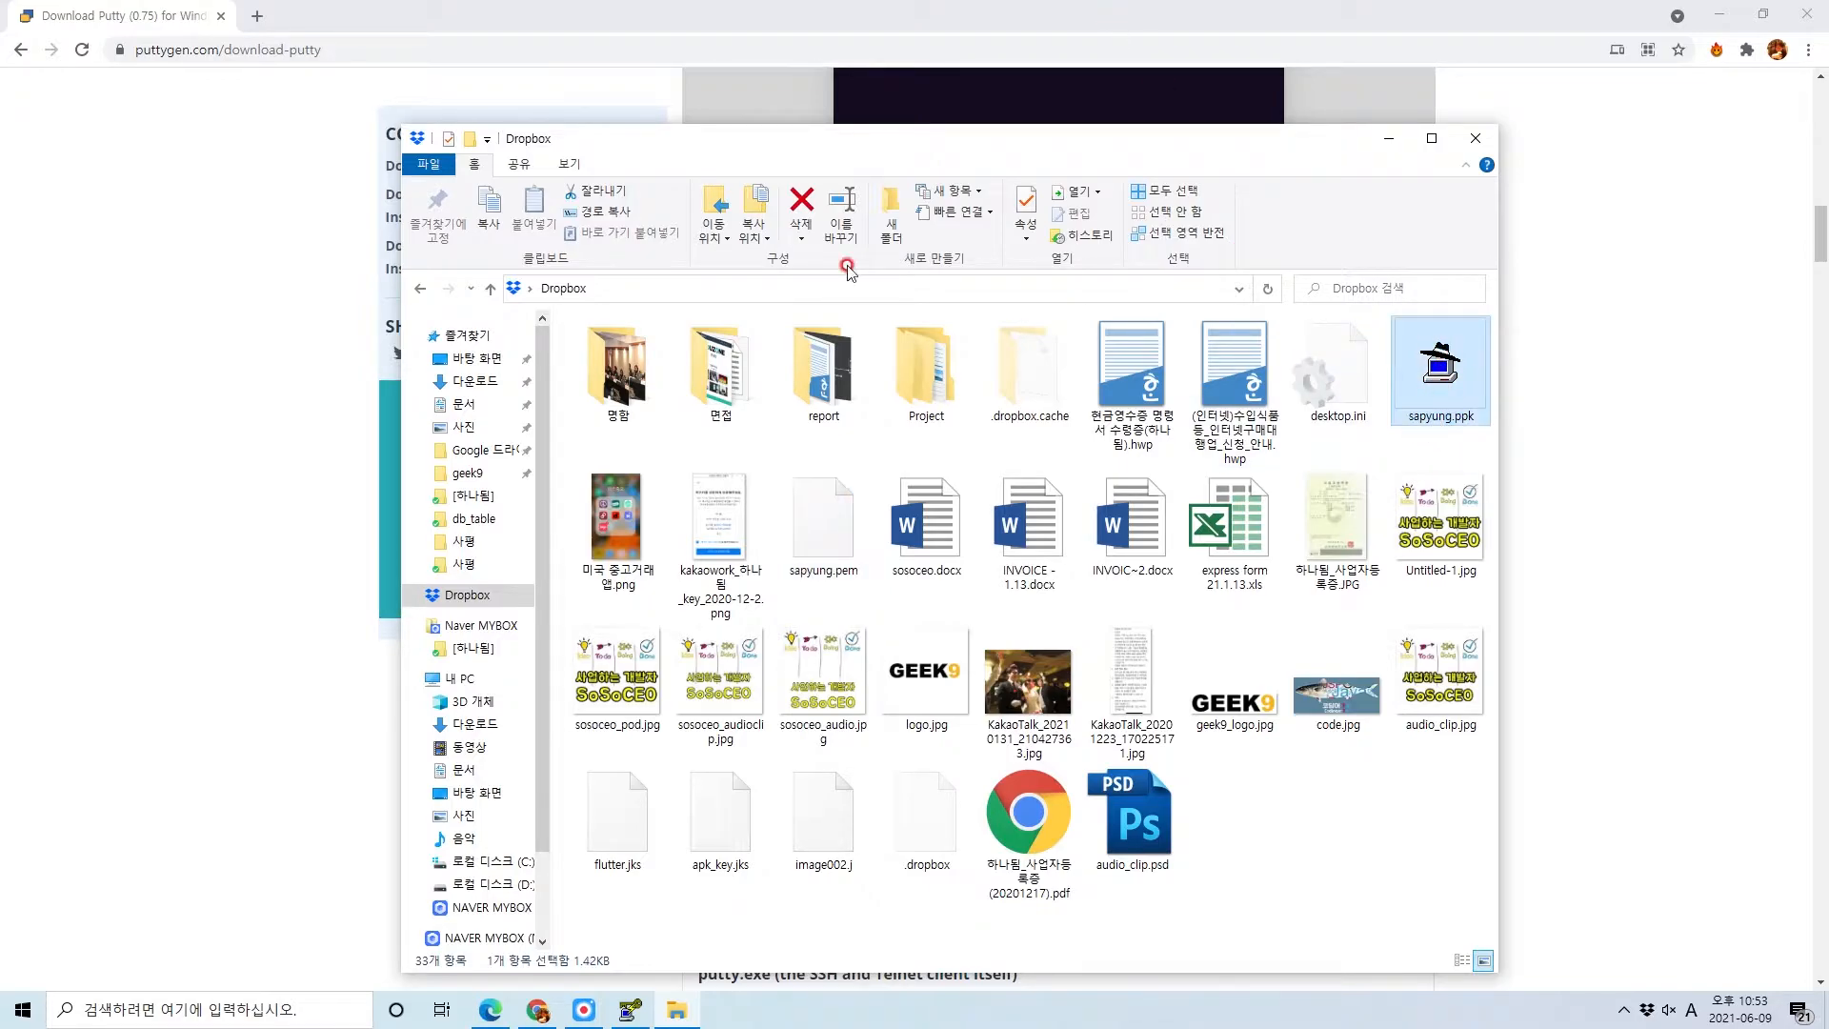
# Close File Explorer and PuTTYgen, and minimize the download page's browser window to return to the AWS Management Console
pyautogui.click(1476, 138)
pyautogui.click(1182, 301)
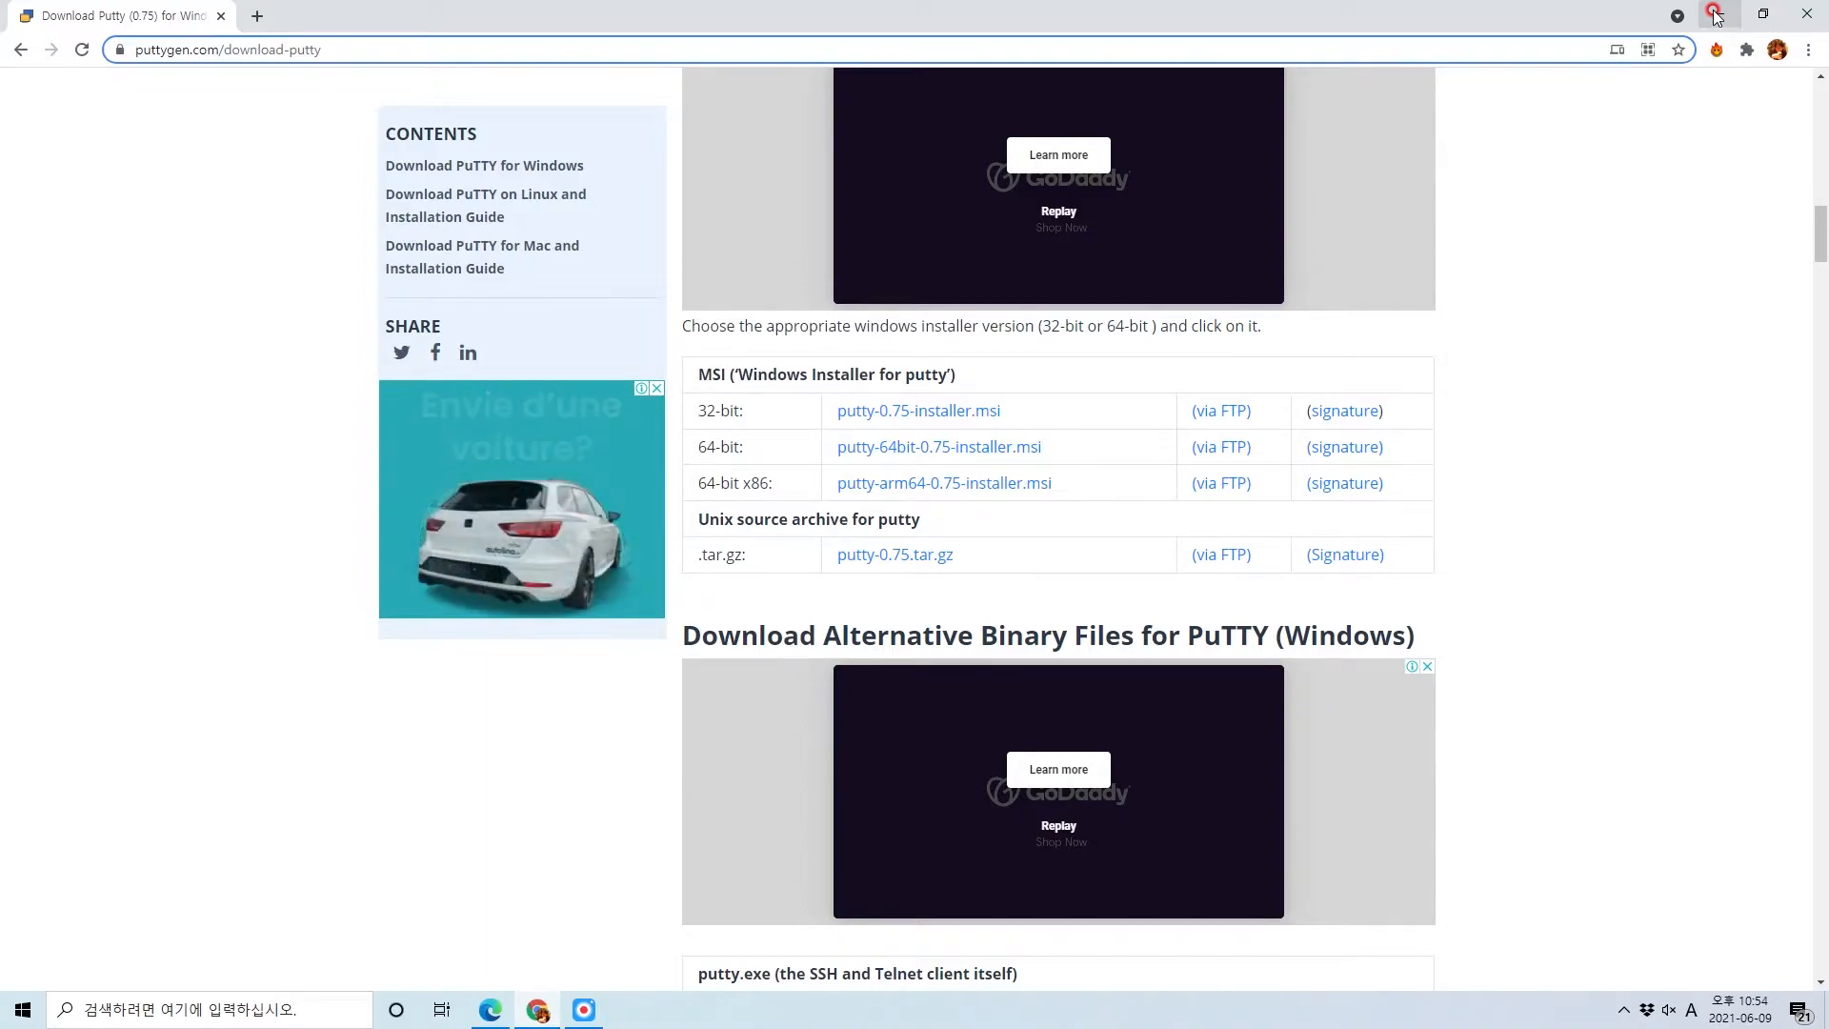
pyautogui.click(1714, 13)
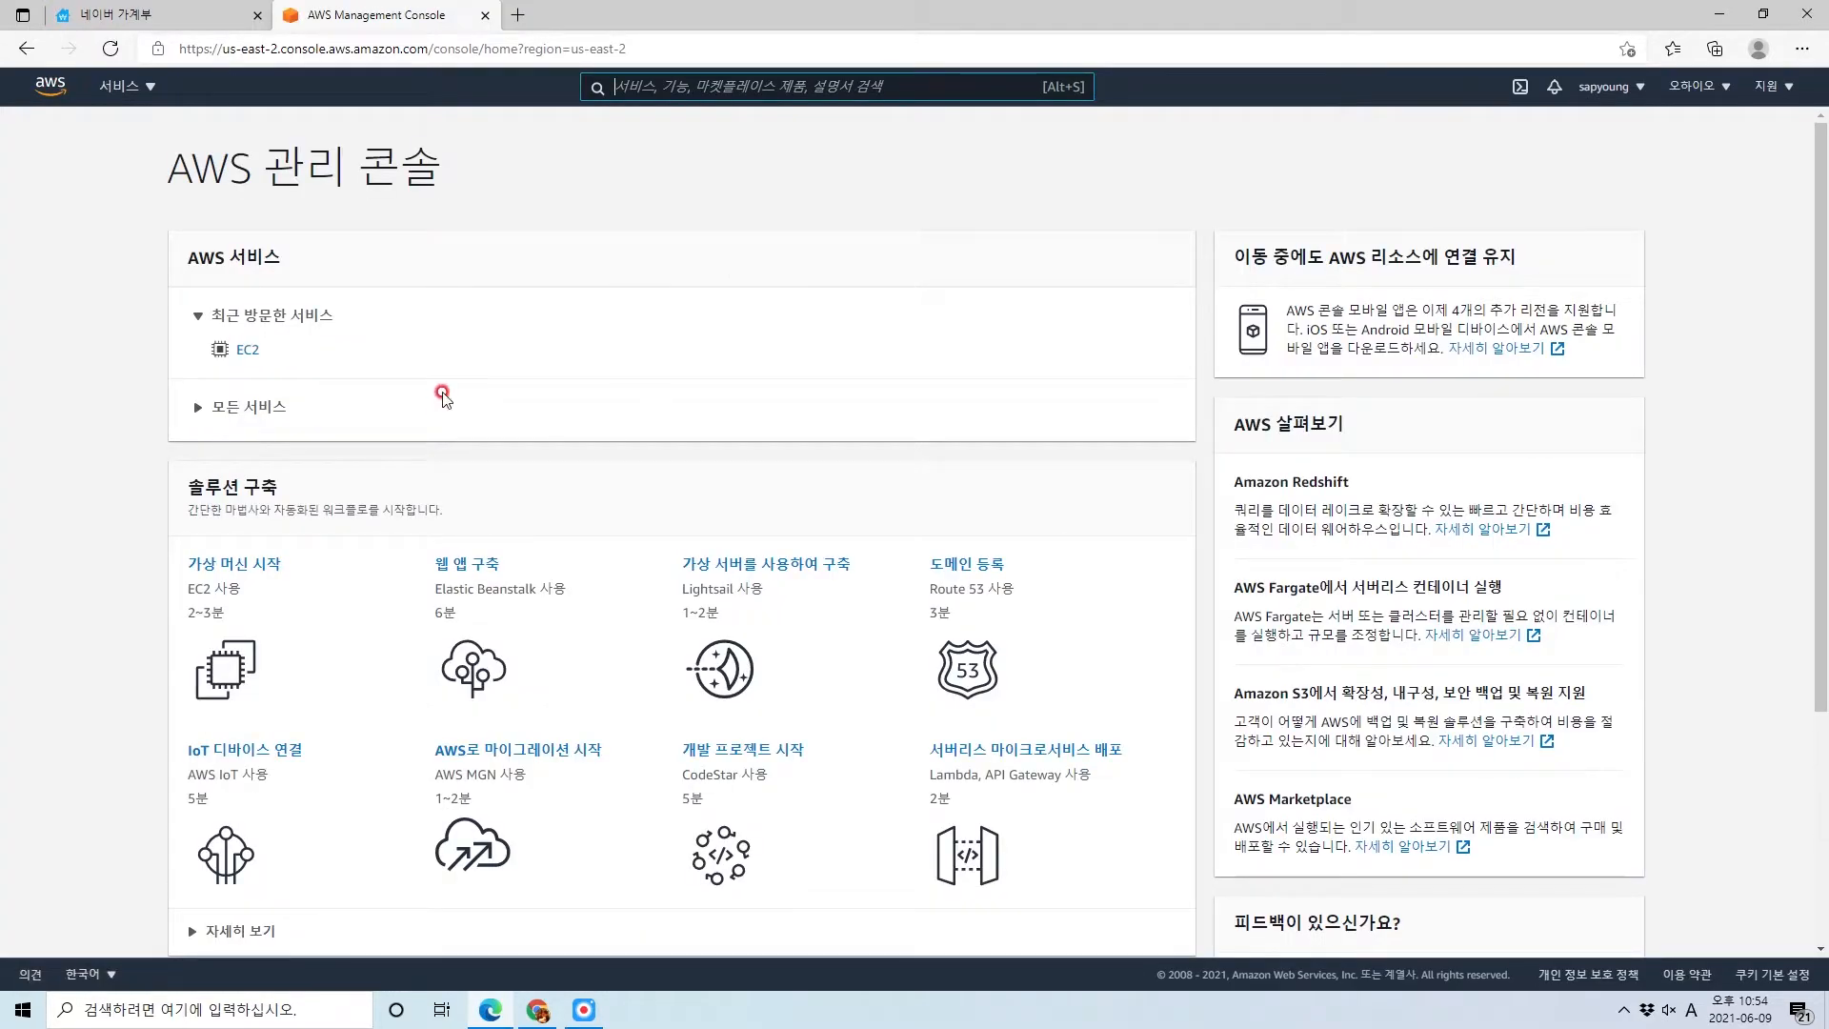
# Open the EC2 service from the console and show its list of running instances
pyautogui.click(128, 96)
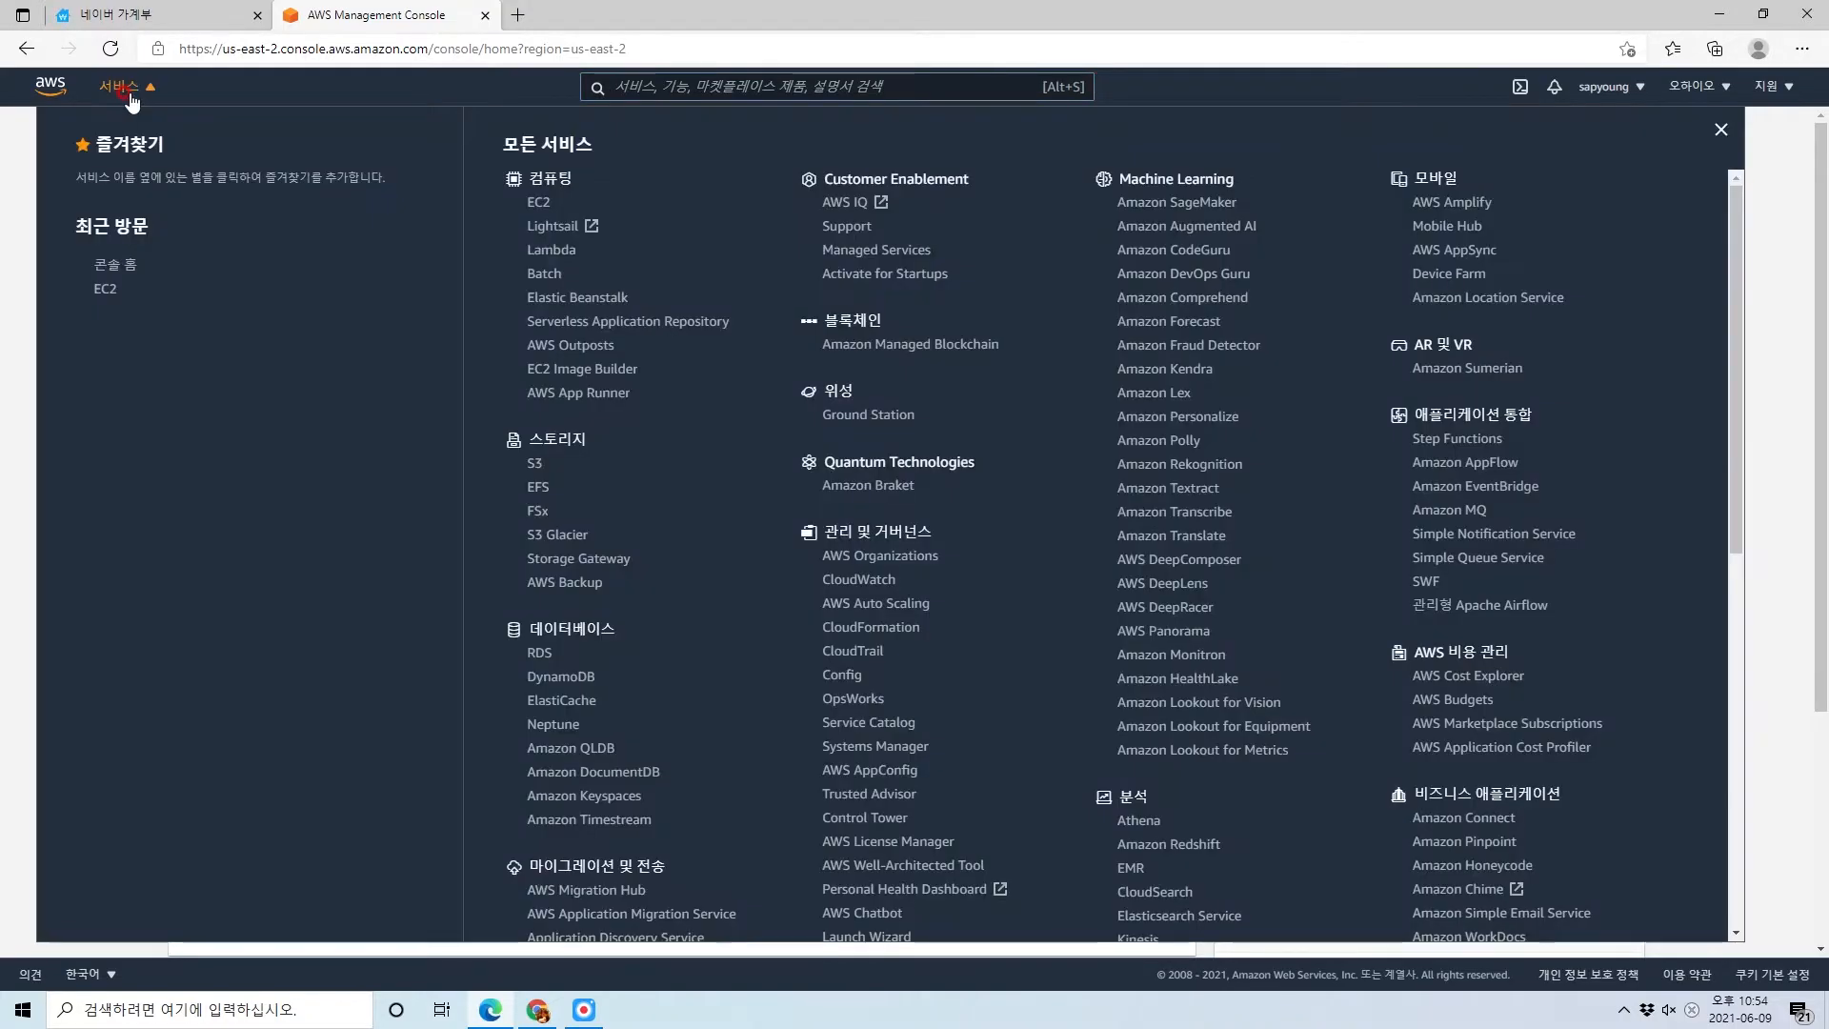
pyautogui.click(540, 204)
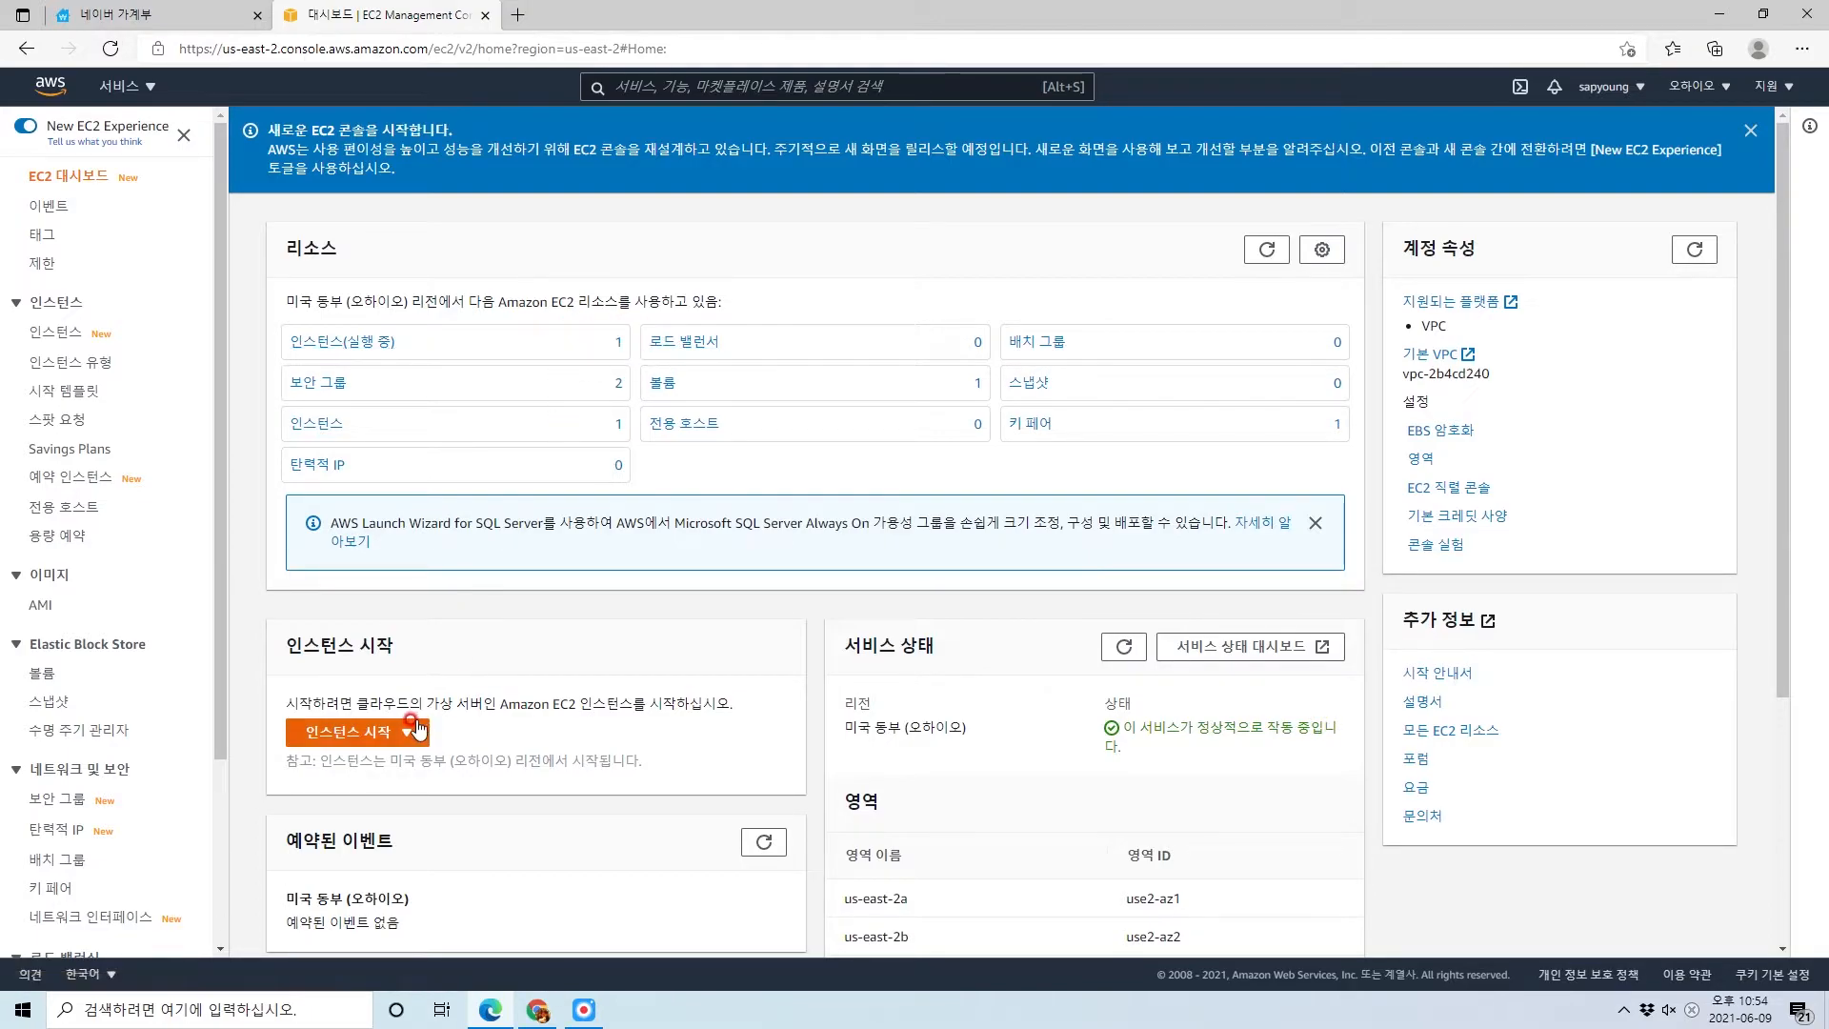
pyautogui.click(618, 350)
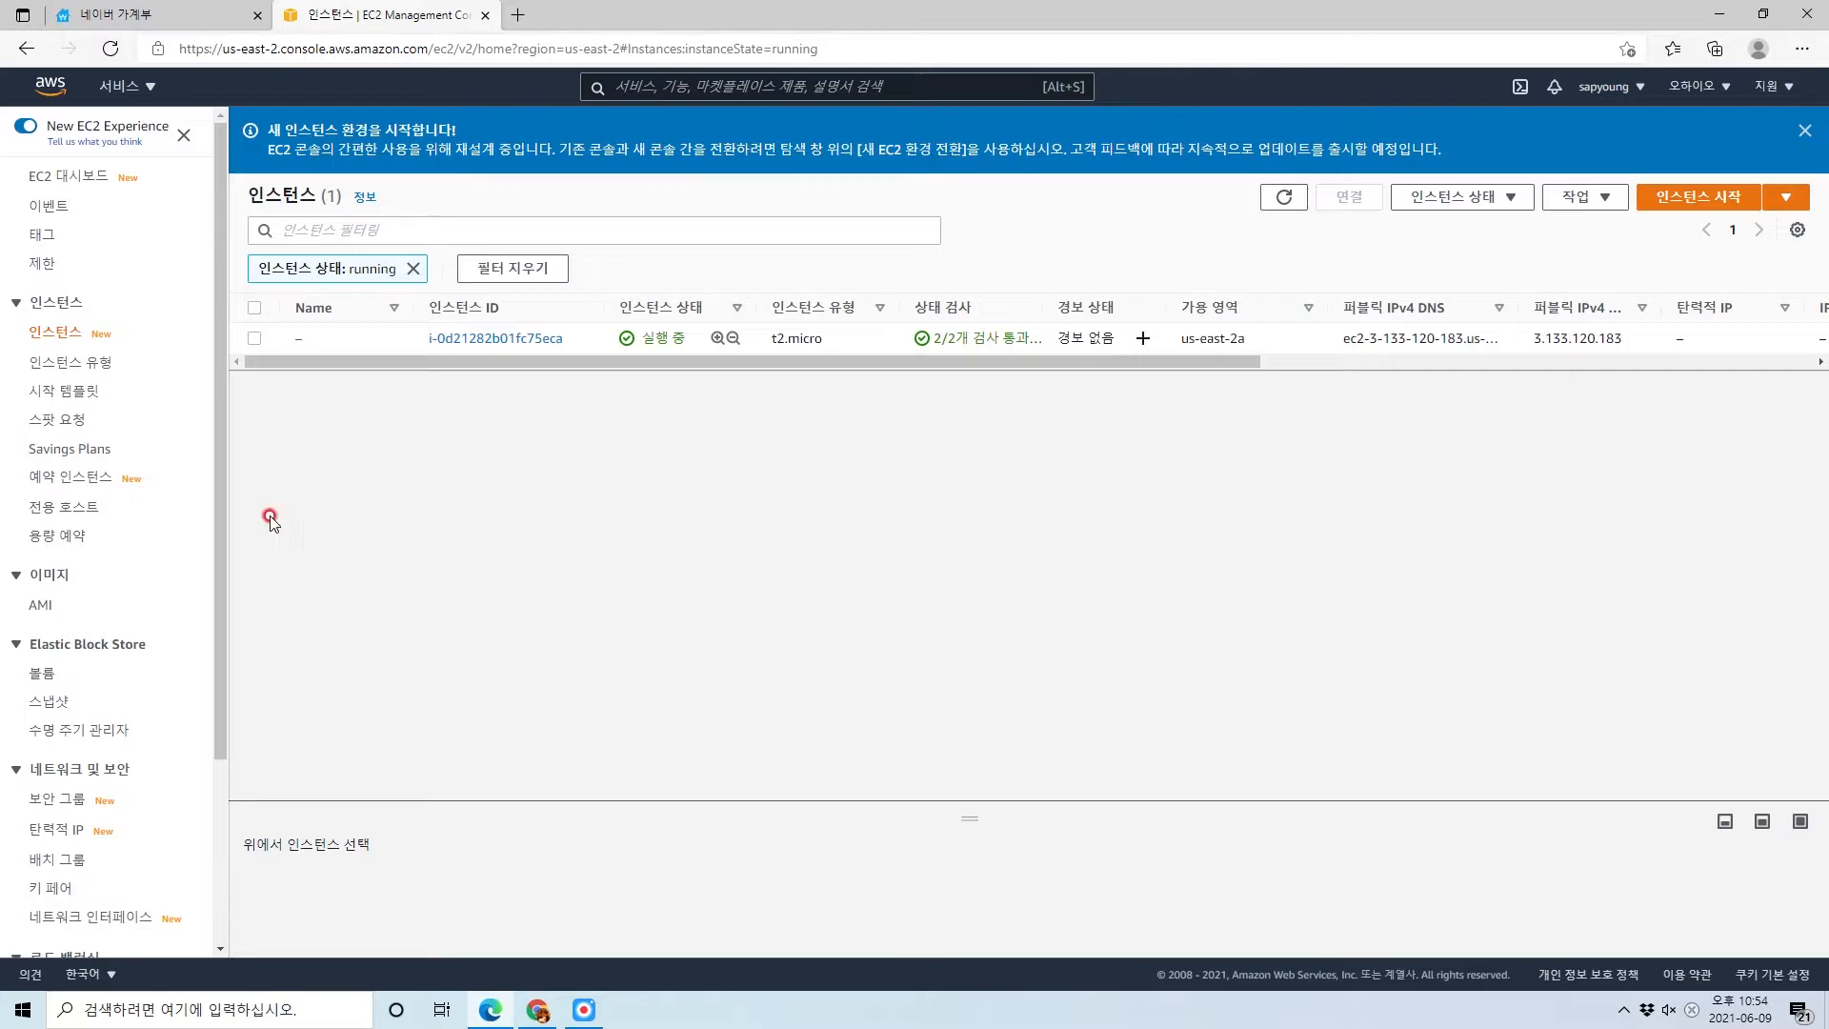
# Open the launch-wizard-1 security group, look at its inbound rule editor, and return to the group details without saving
pyautogui.scroll(-3, 134, 543)
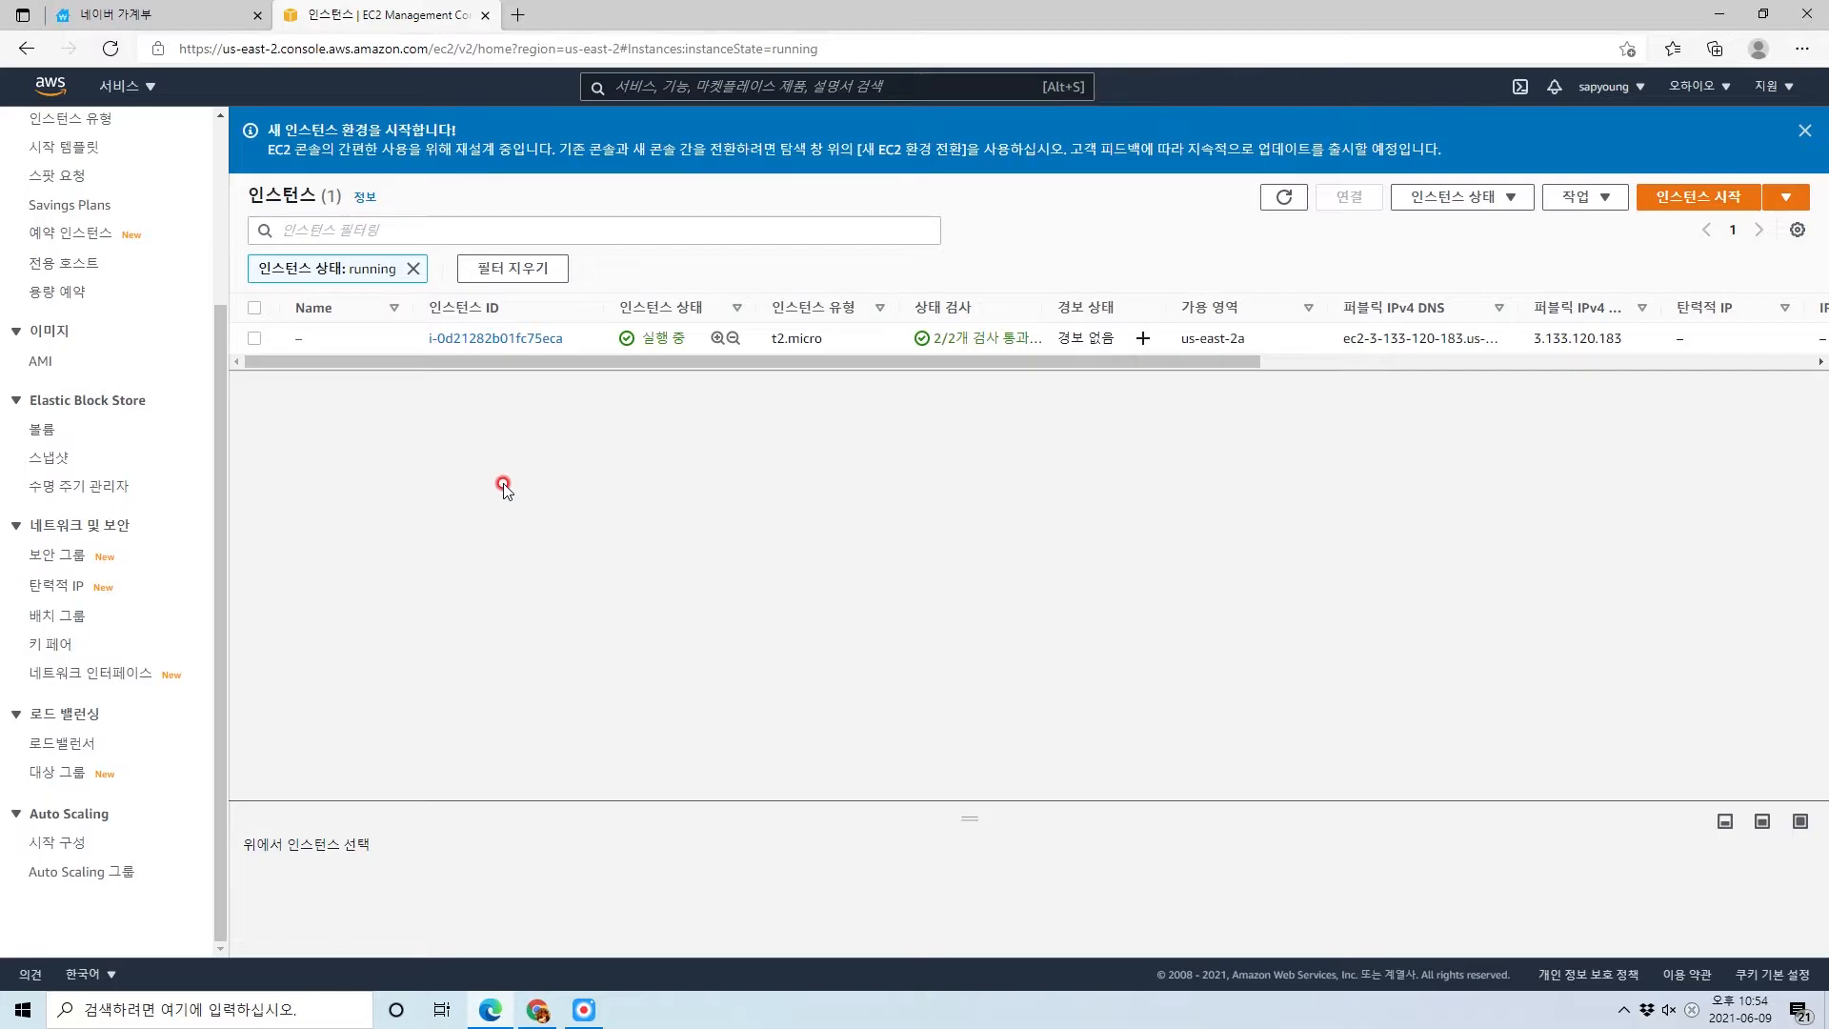
pyautogui.click(78, 564)
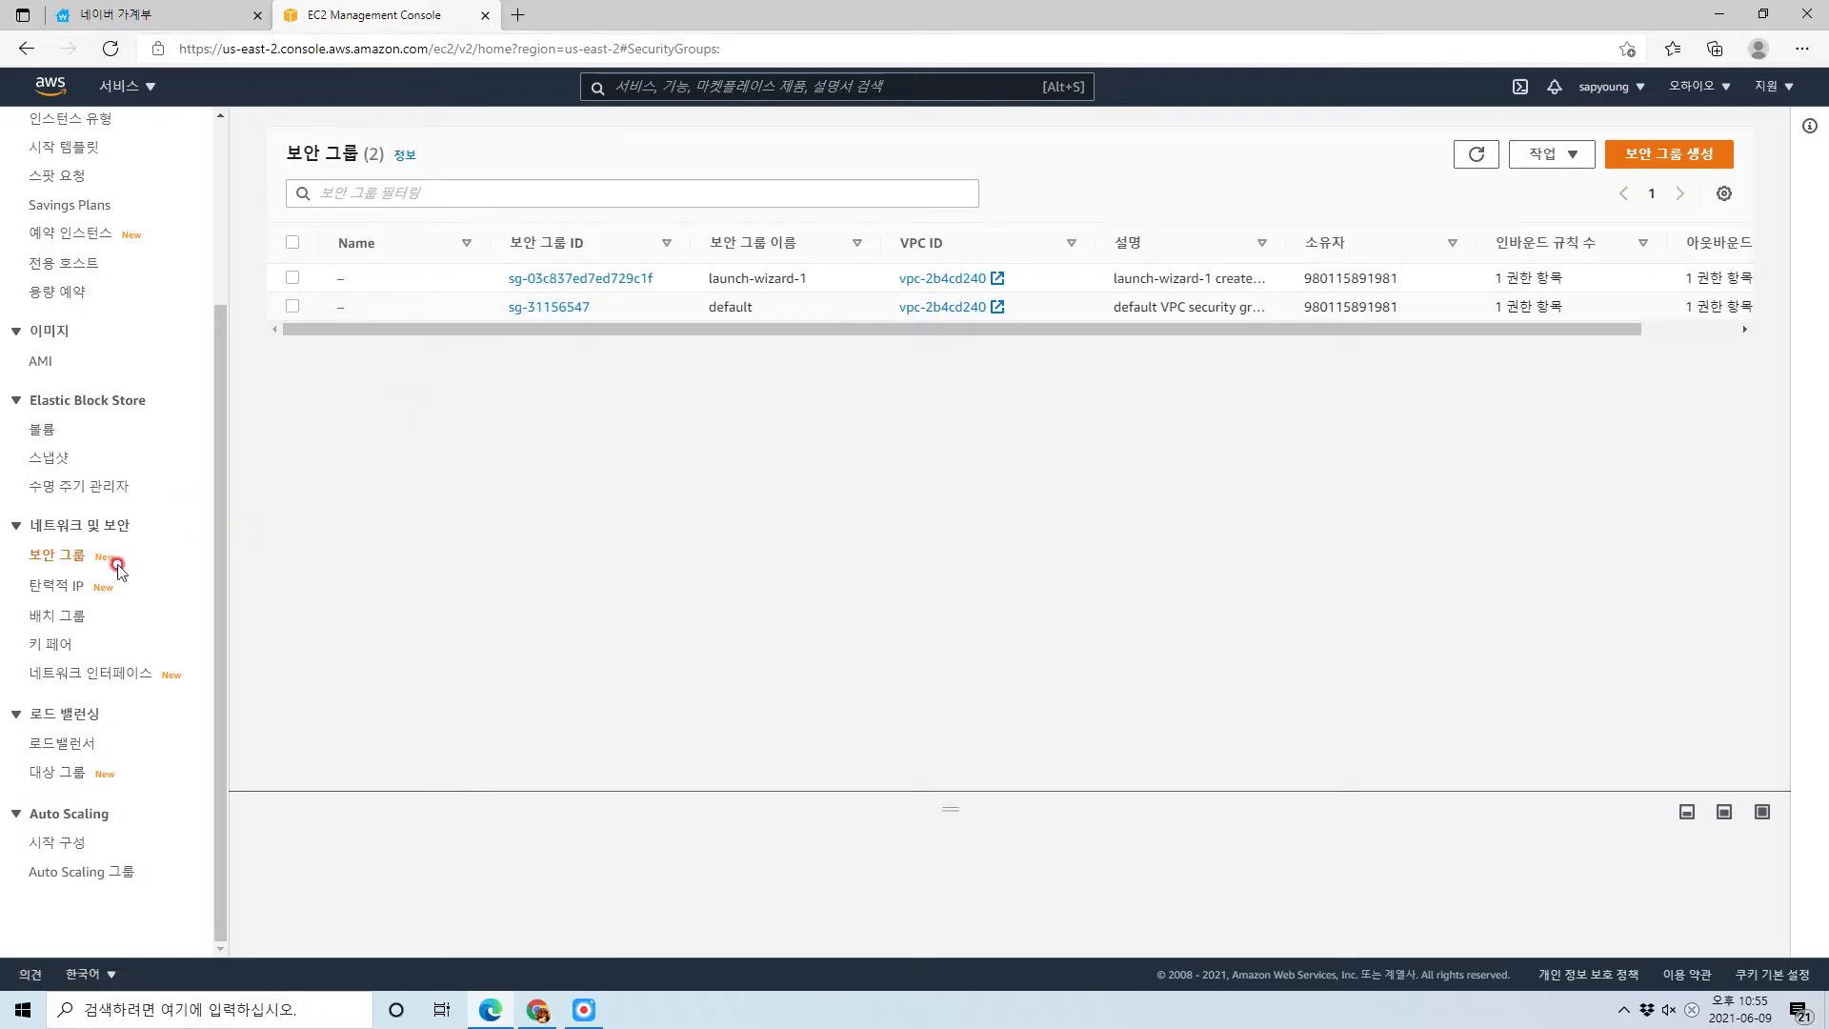
pyautogui.scroll(1, 95, 502)
pyautogui.scroll(3, 91, 502)
pyautogui.scroll(-3, 84, 252)
pyautogui.click(583, 281)
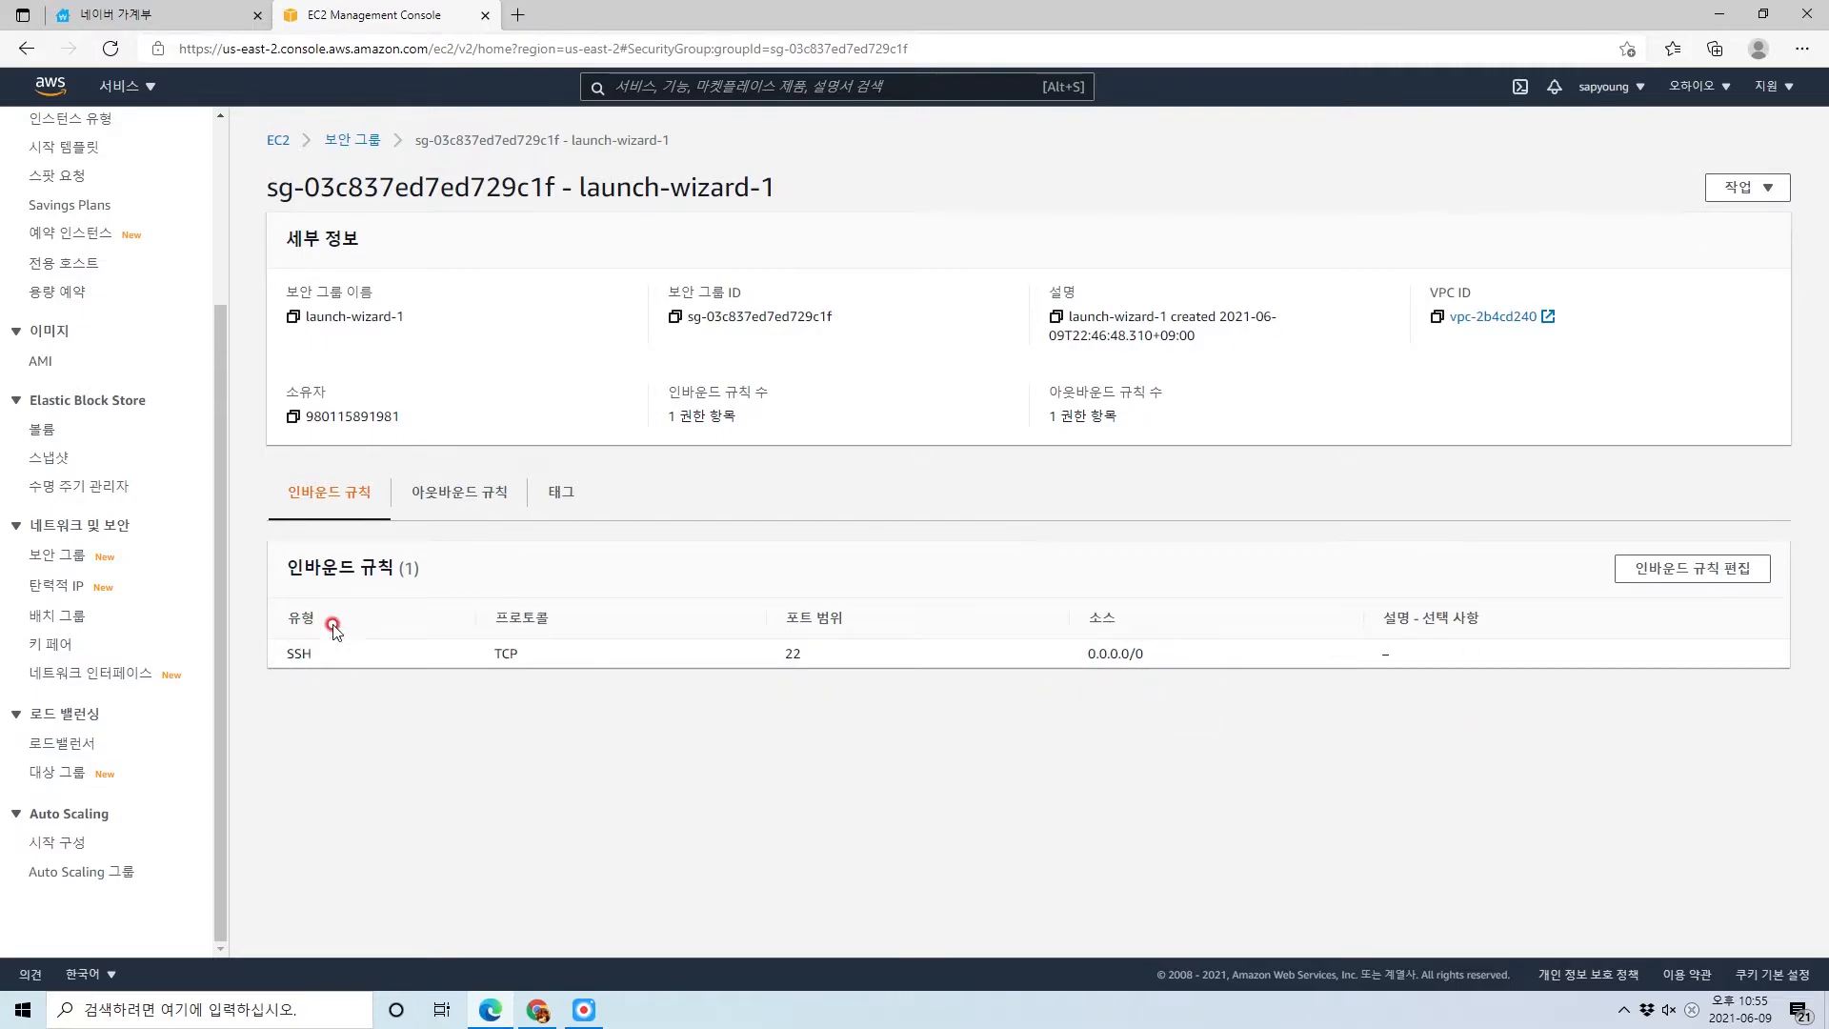
pyautogui.click(1646, 574)
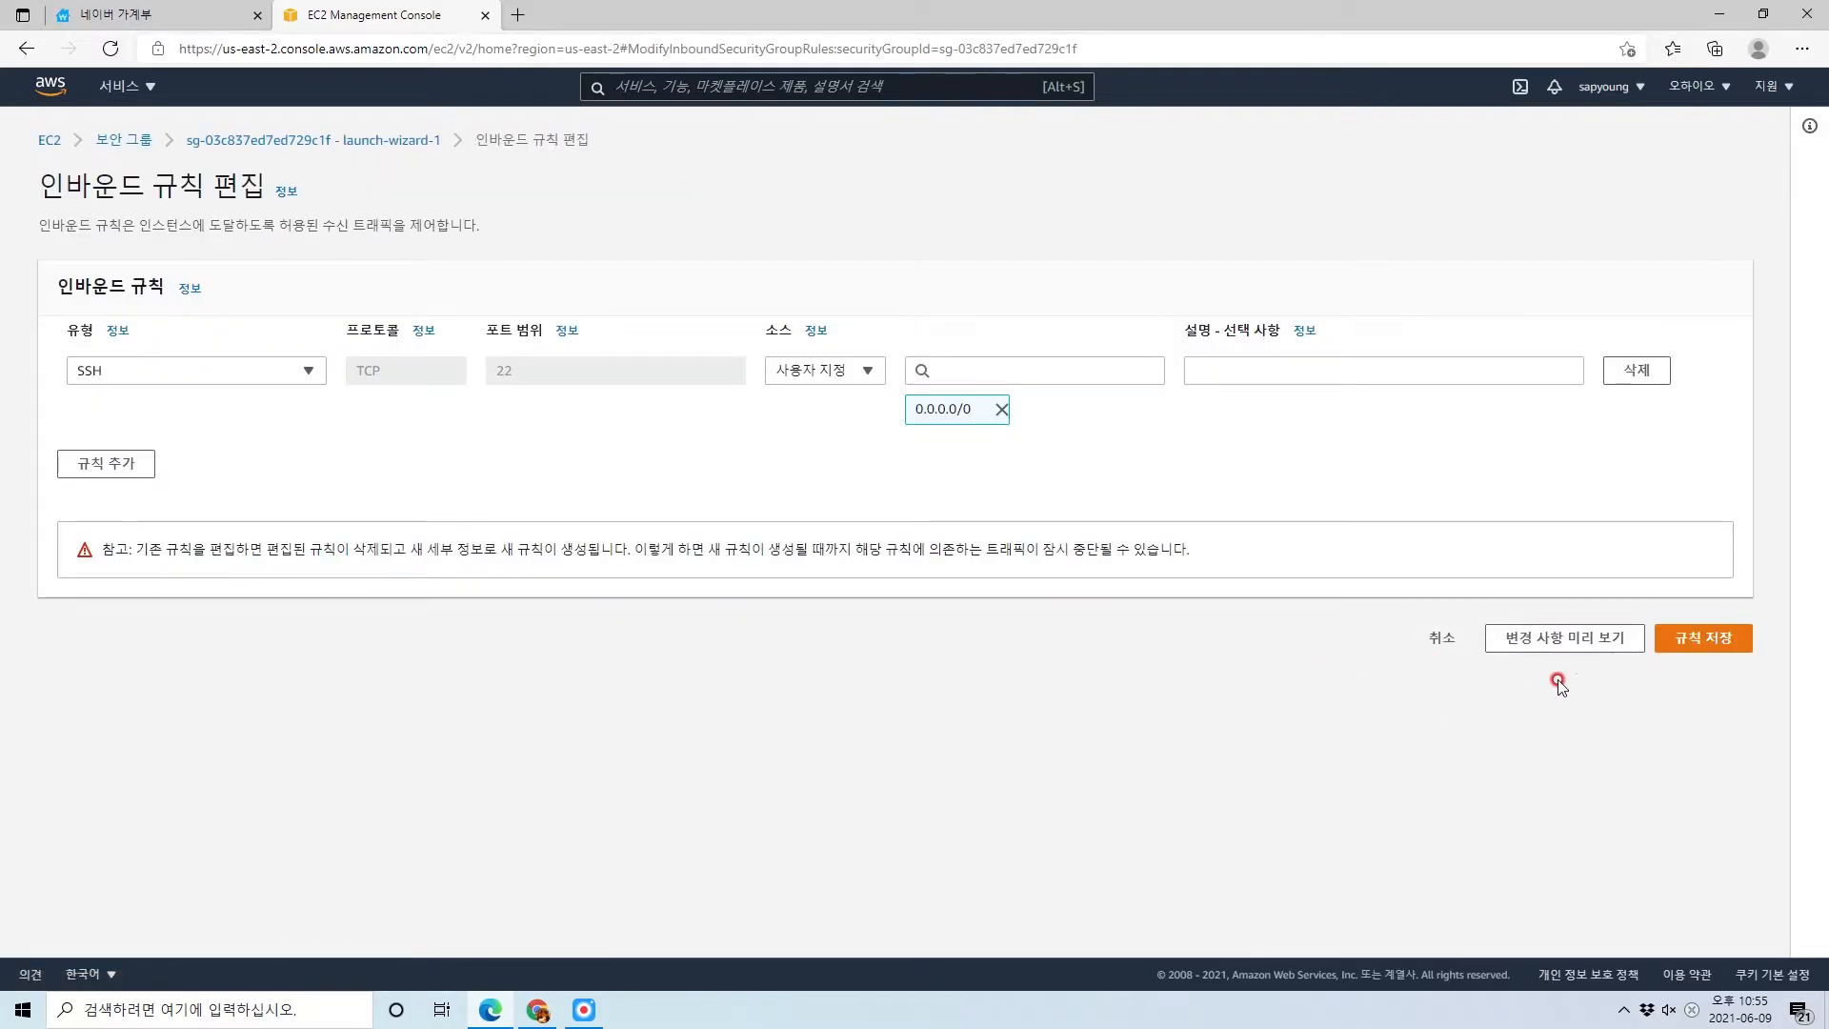
pyautogui.click(25, 47)
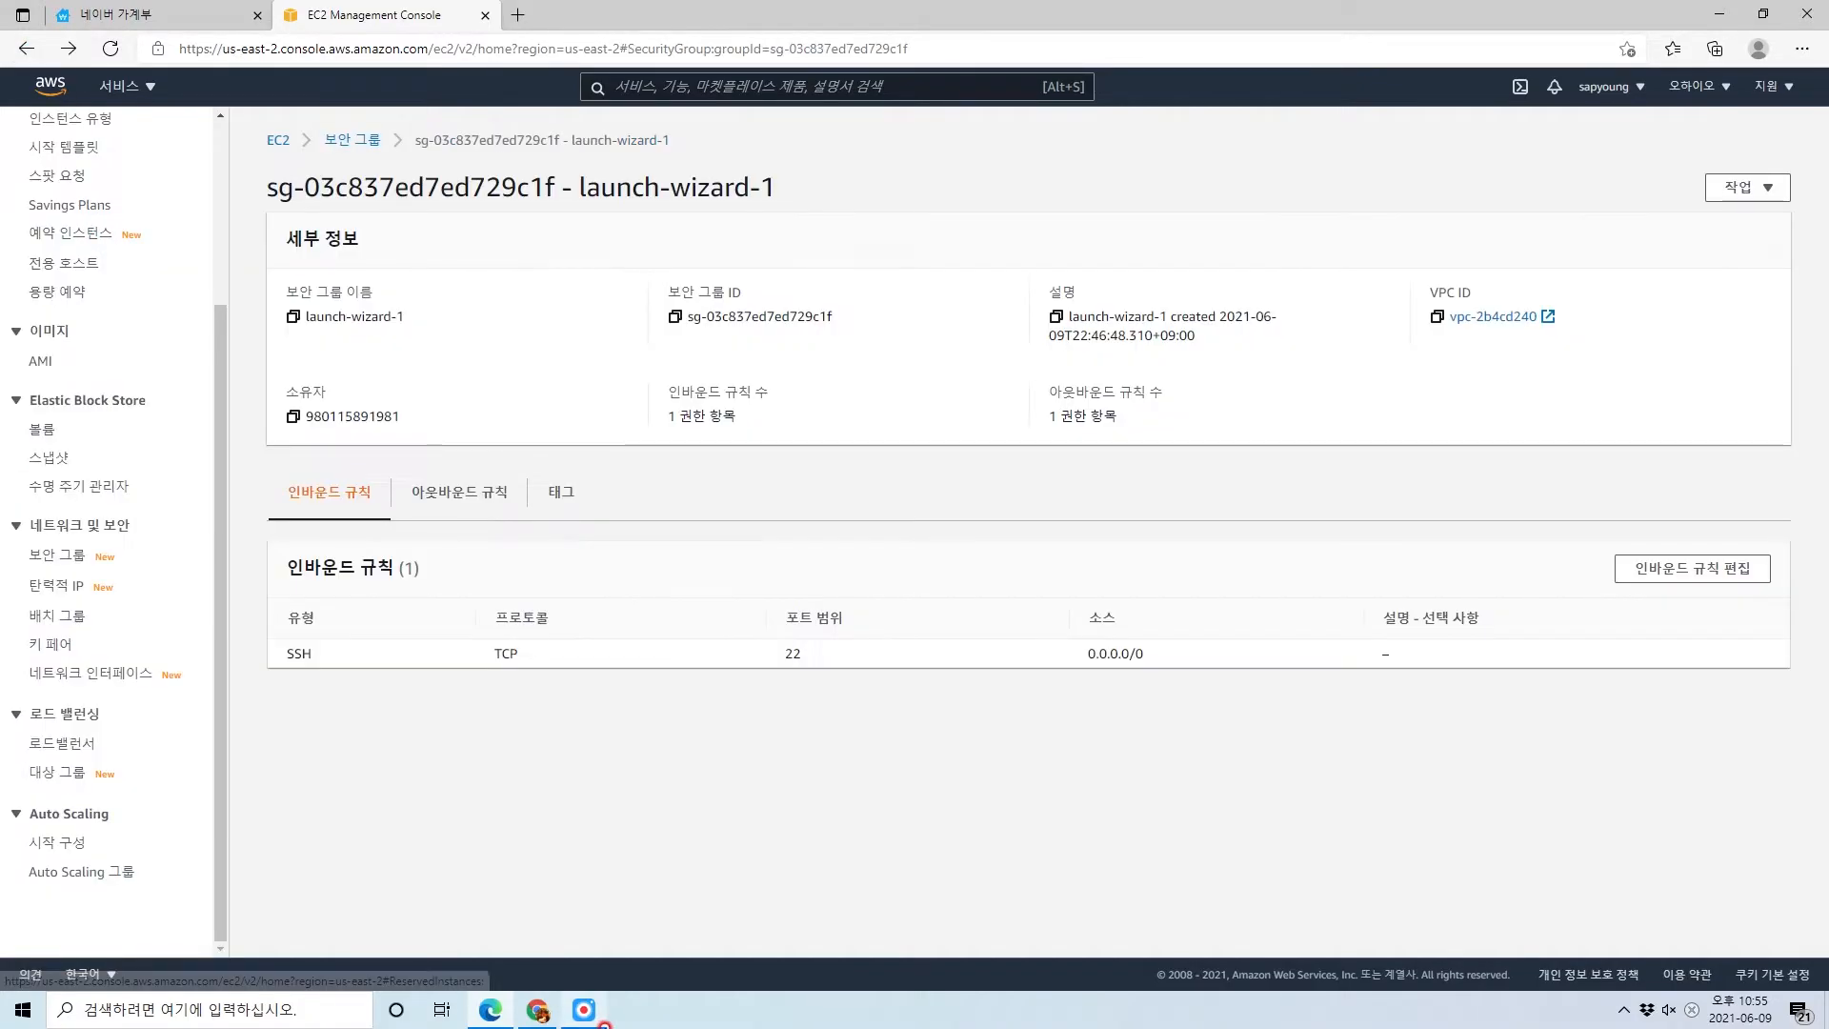
# Switch to Chrome and load aws.amazon.com in a new tab
pyautogui.click(544, 1012)
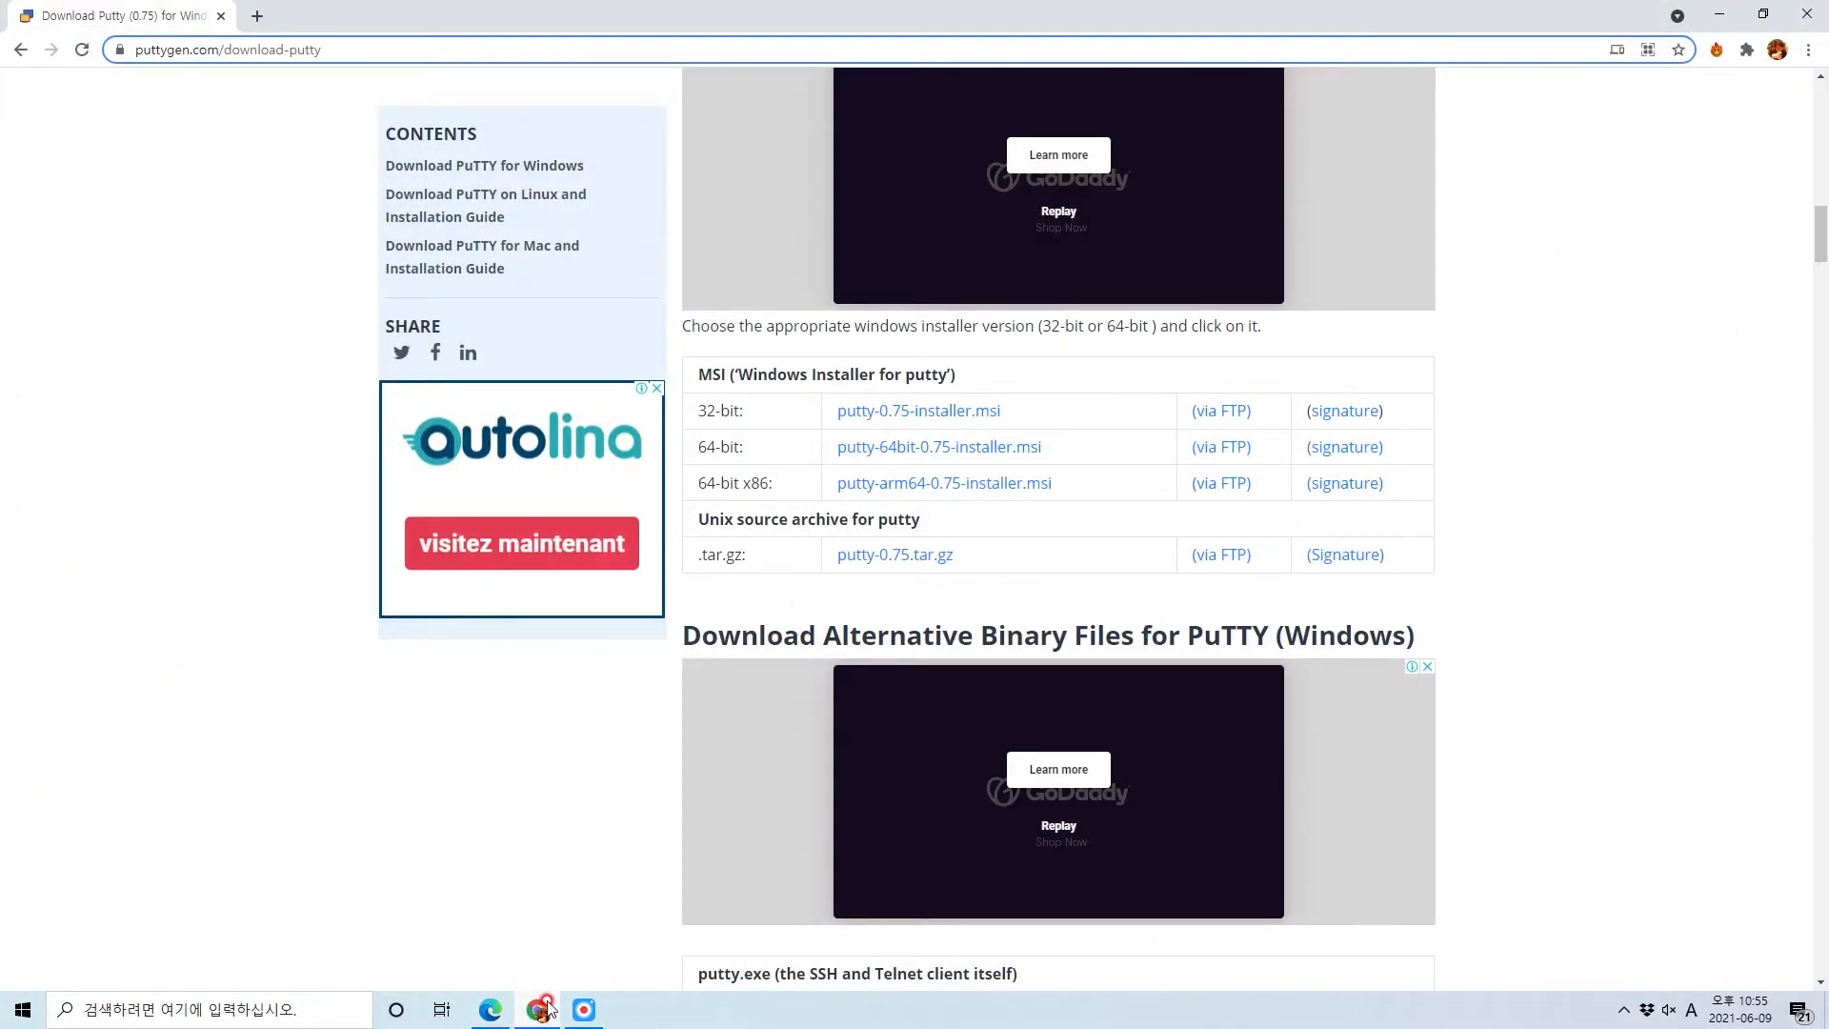
pyautogui.click(541, 1011)
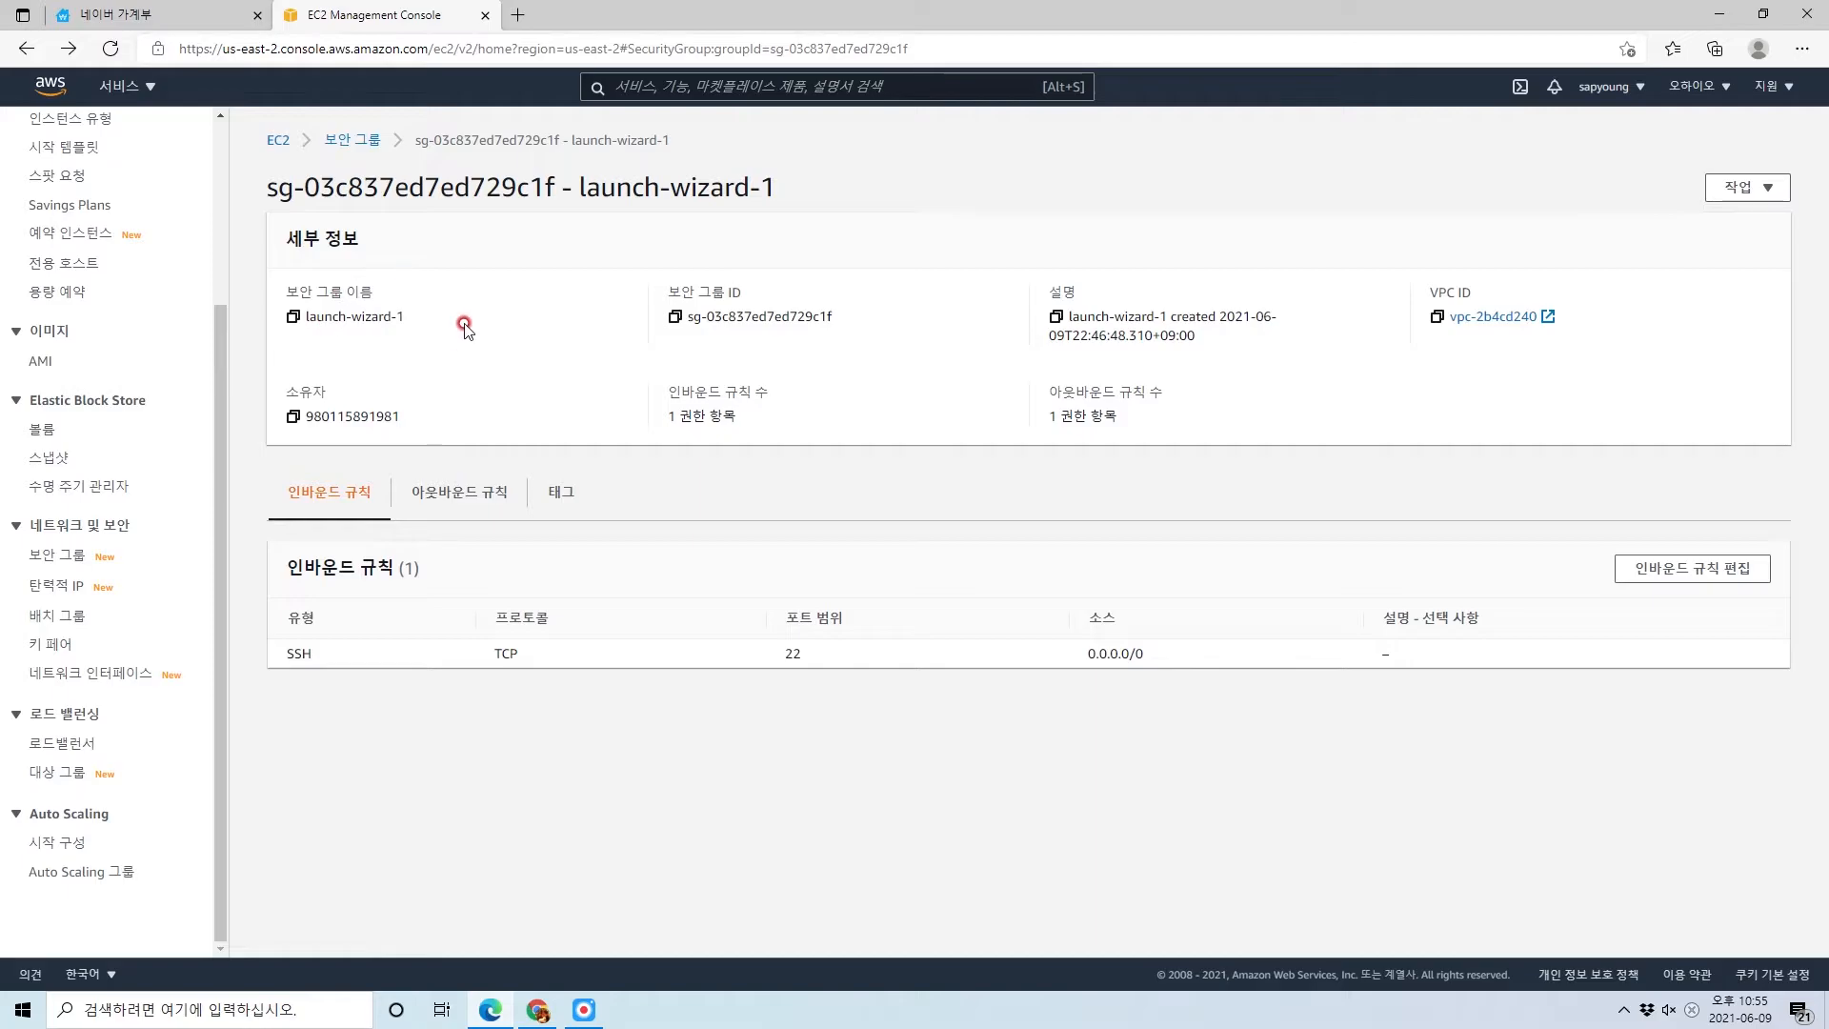
pyautogui.click(541, 1011)
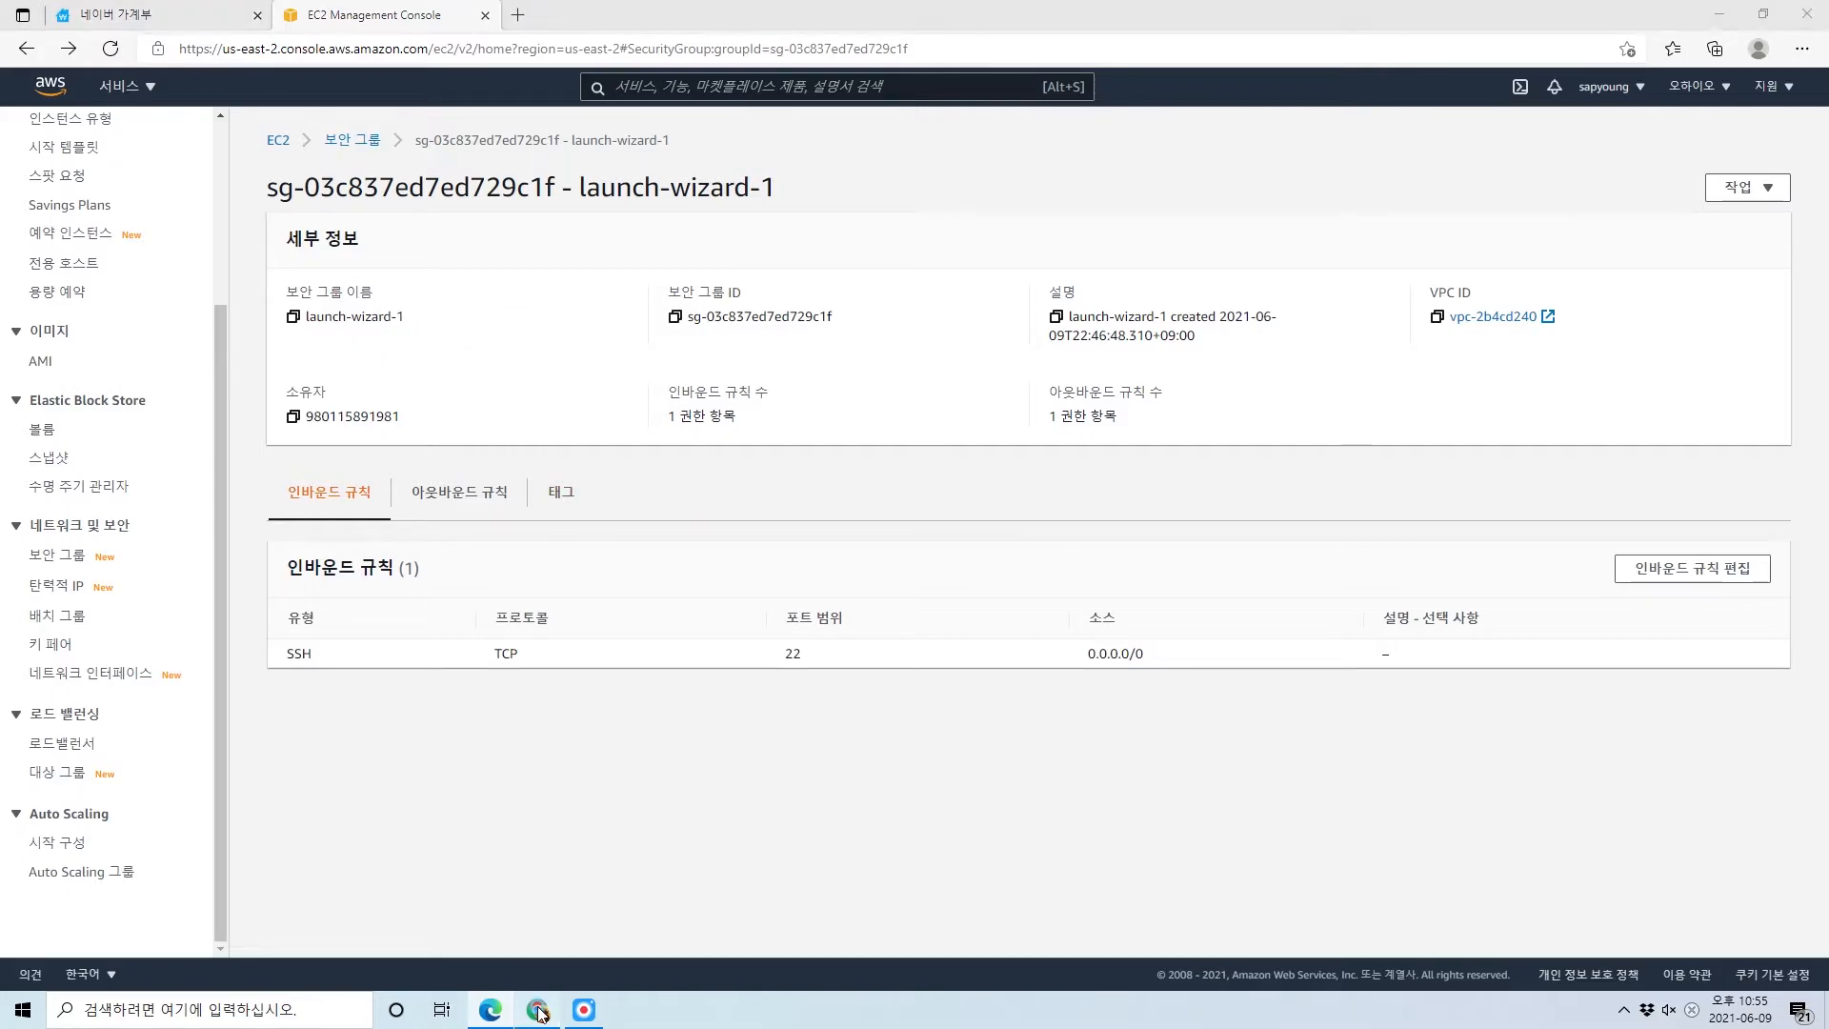
pyautogui.click(284, 17)
pyautogui.click(289, 43)
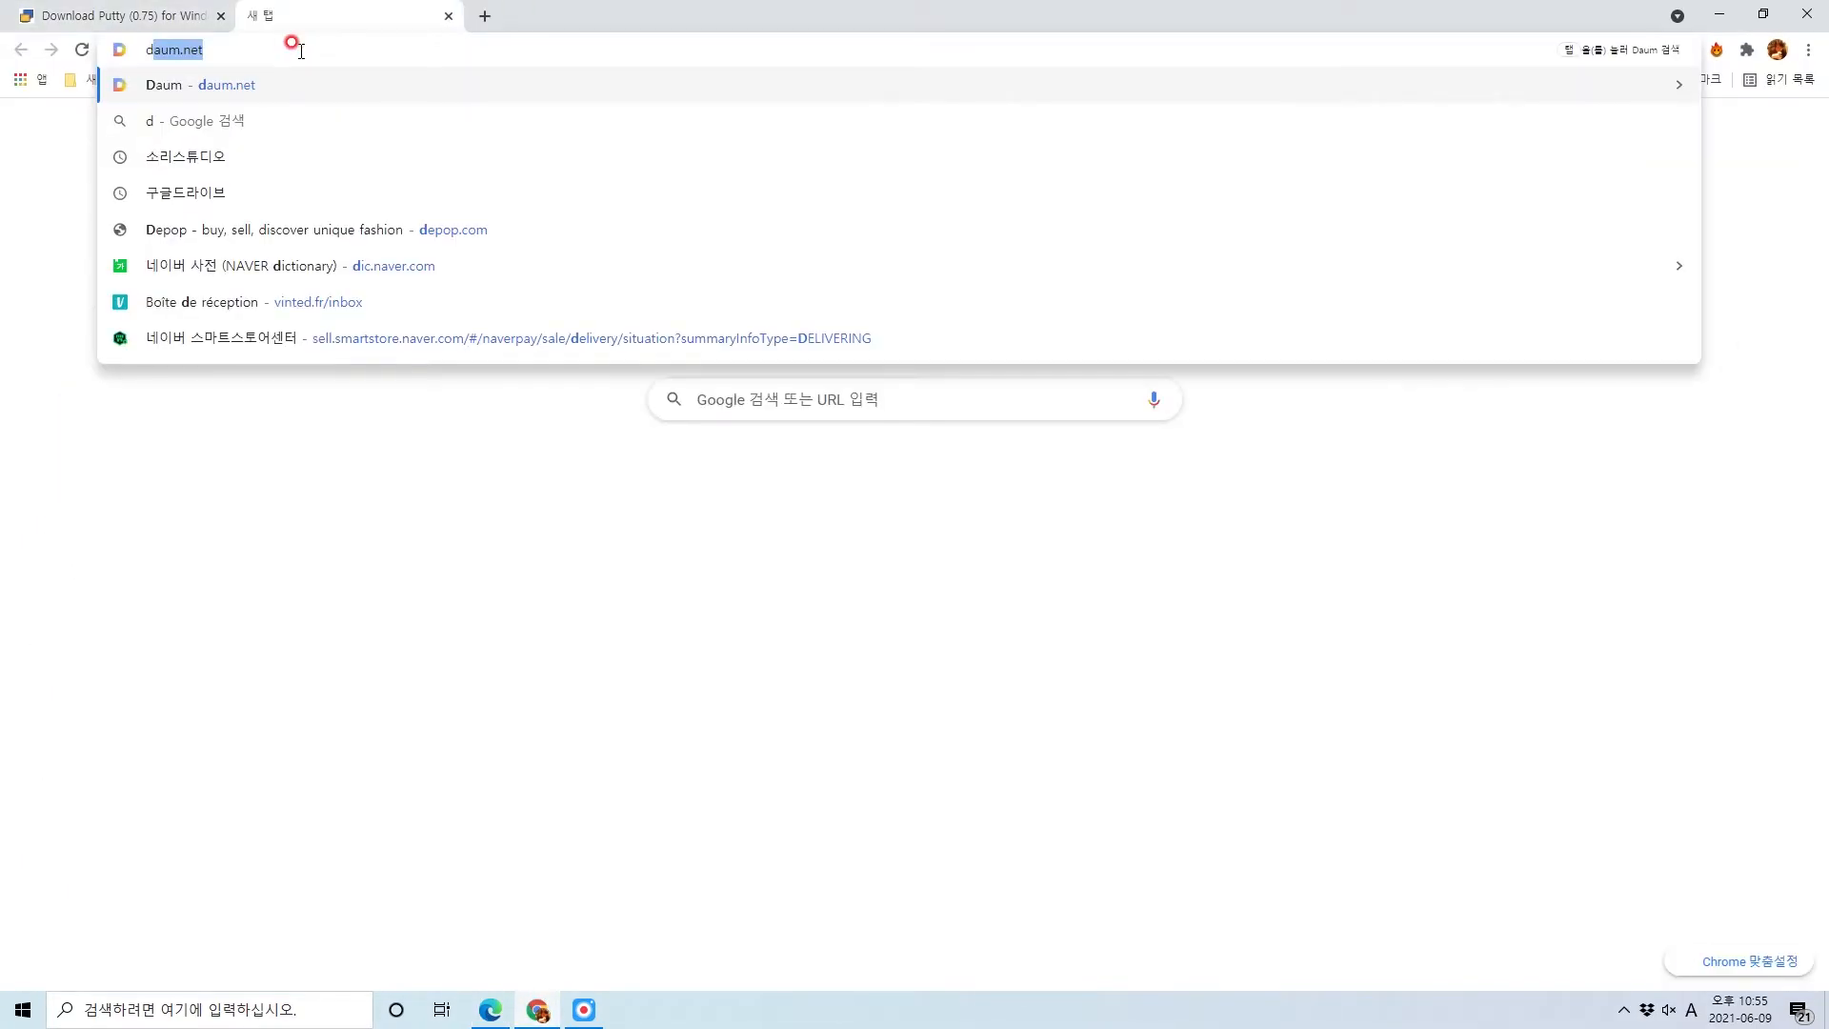
pyautogui.write('aws.amazon.com')
pyautogui.press('Return')
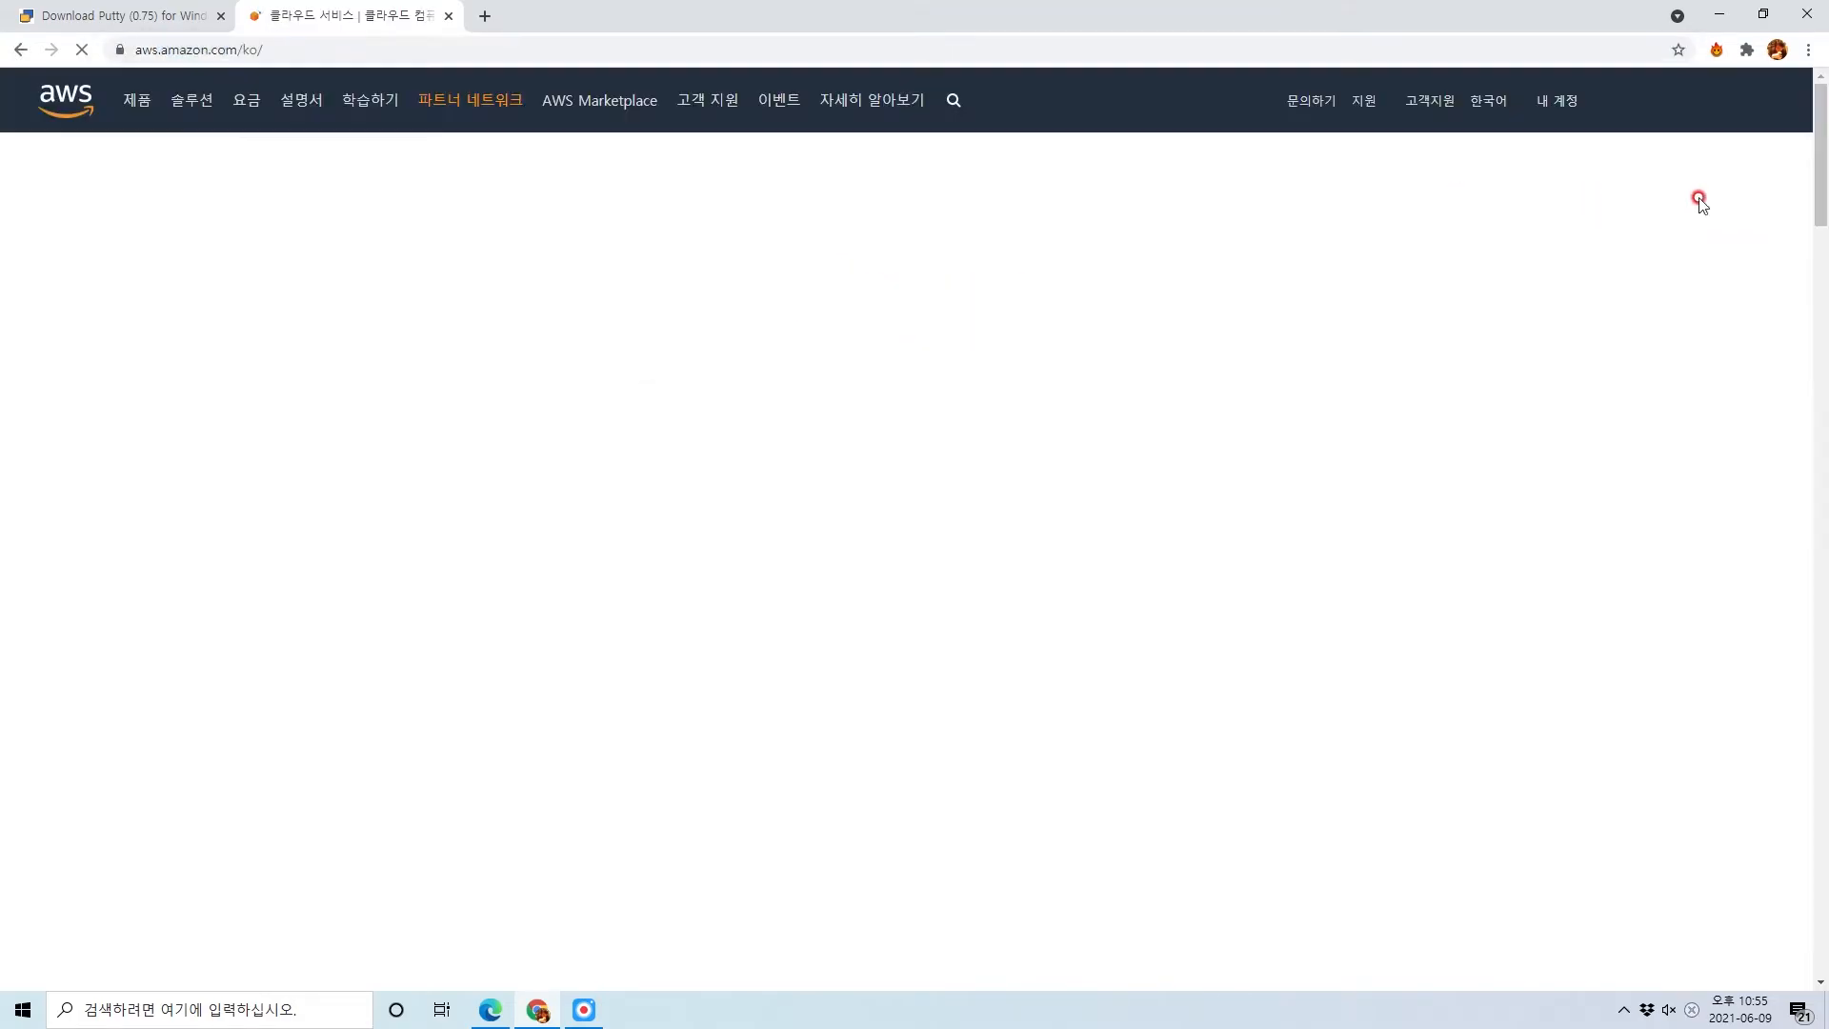
# Start the console sign-in with the root account's e-mail and submit the security check characters
pyautogui.click(1713, 103)
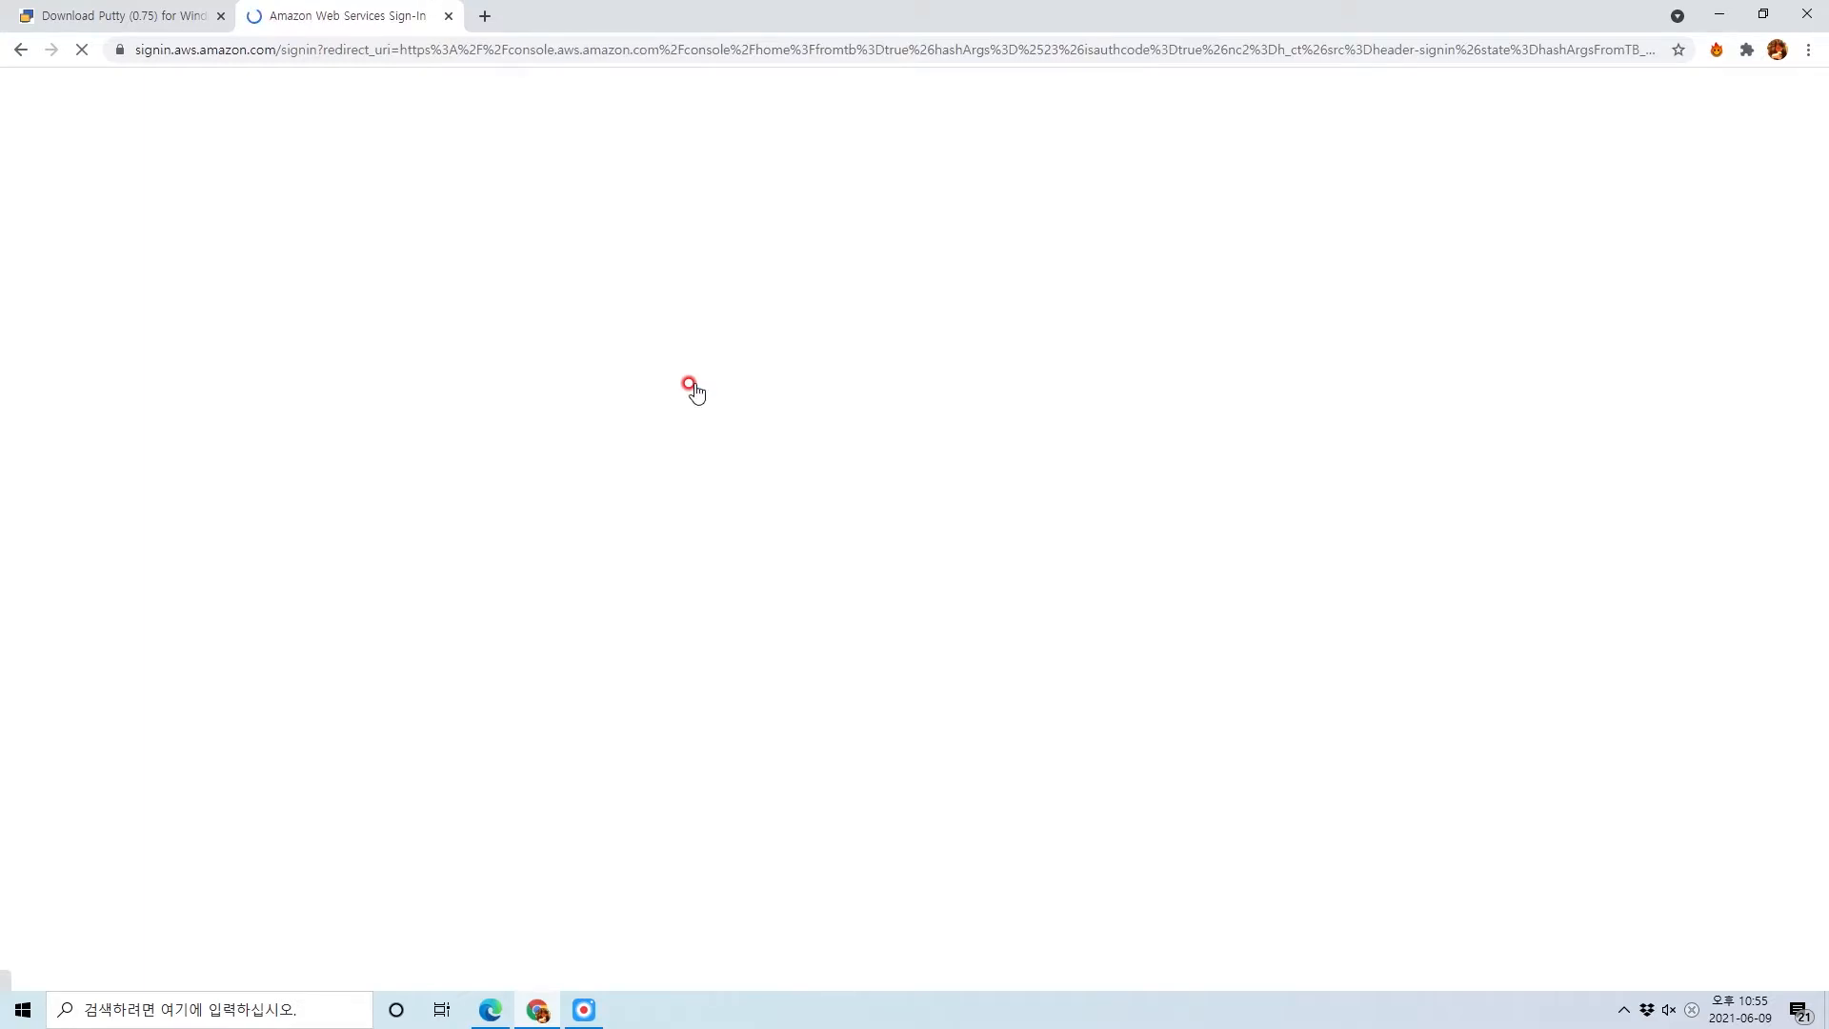
pyautogui.click(620, 491)
pyautogui.click(576, 444)
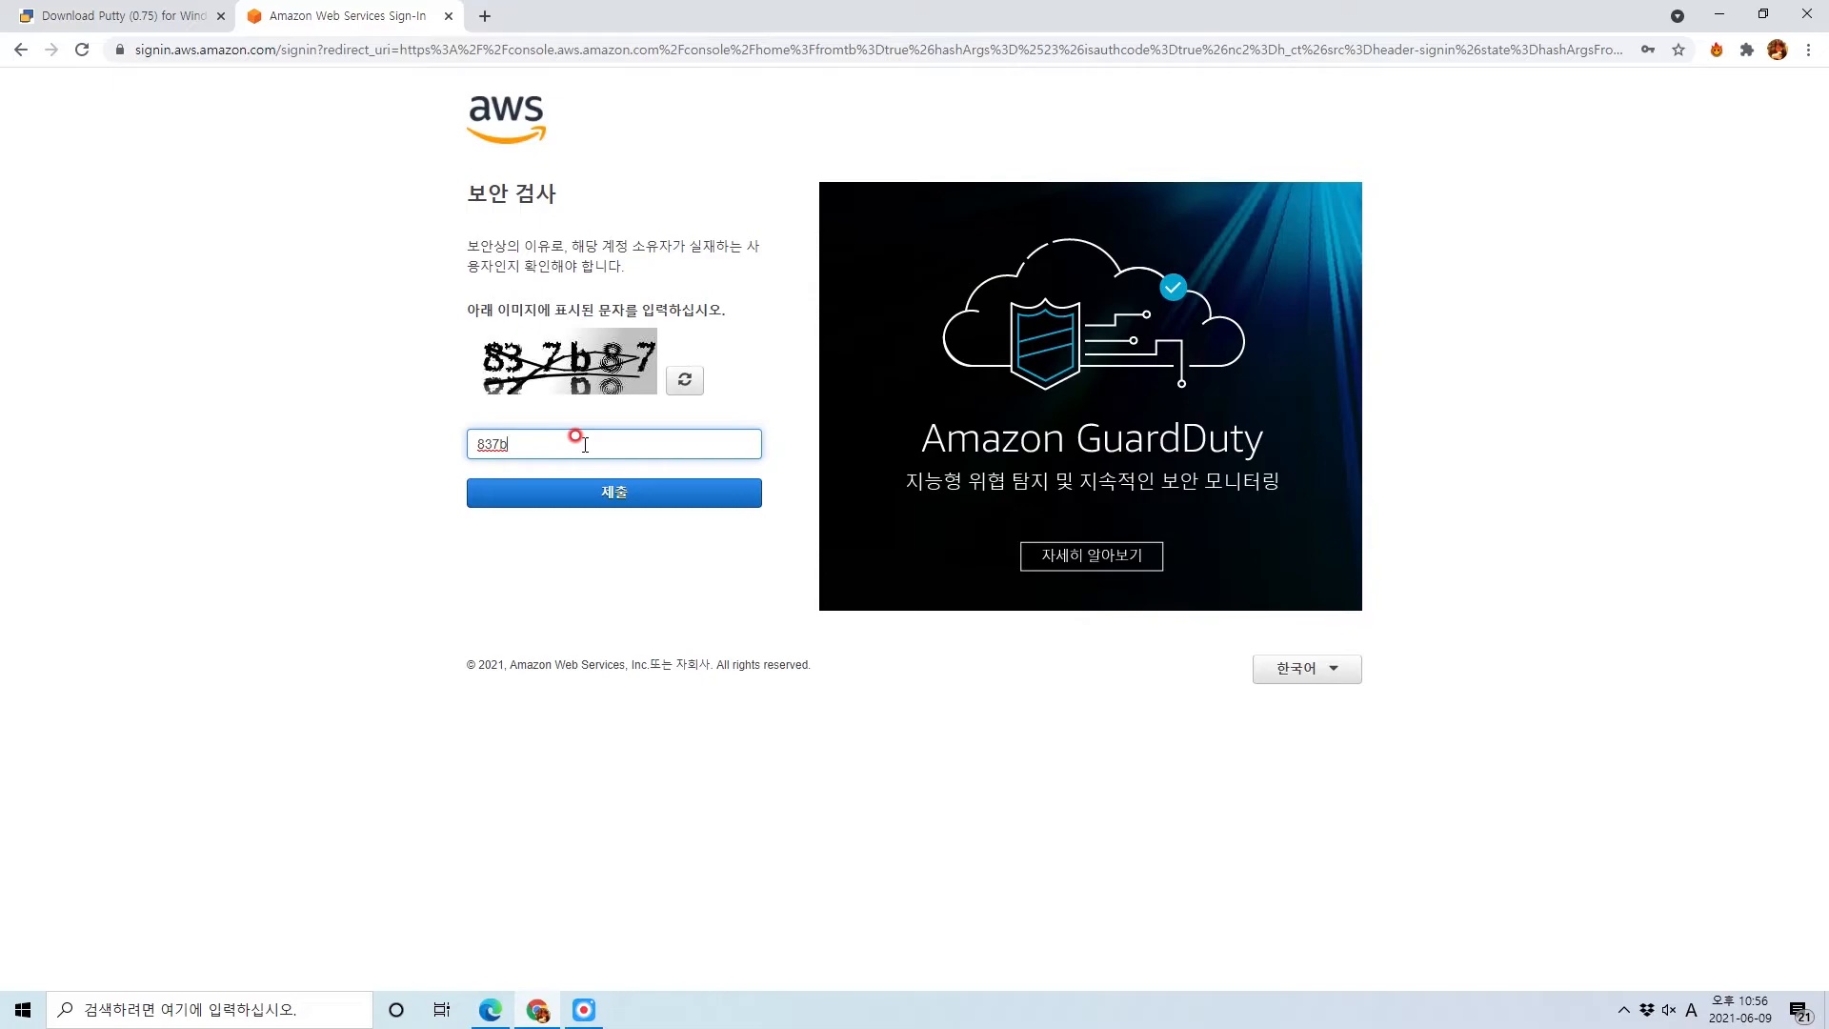
pyautogui.click(613, 492)
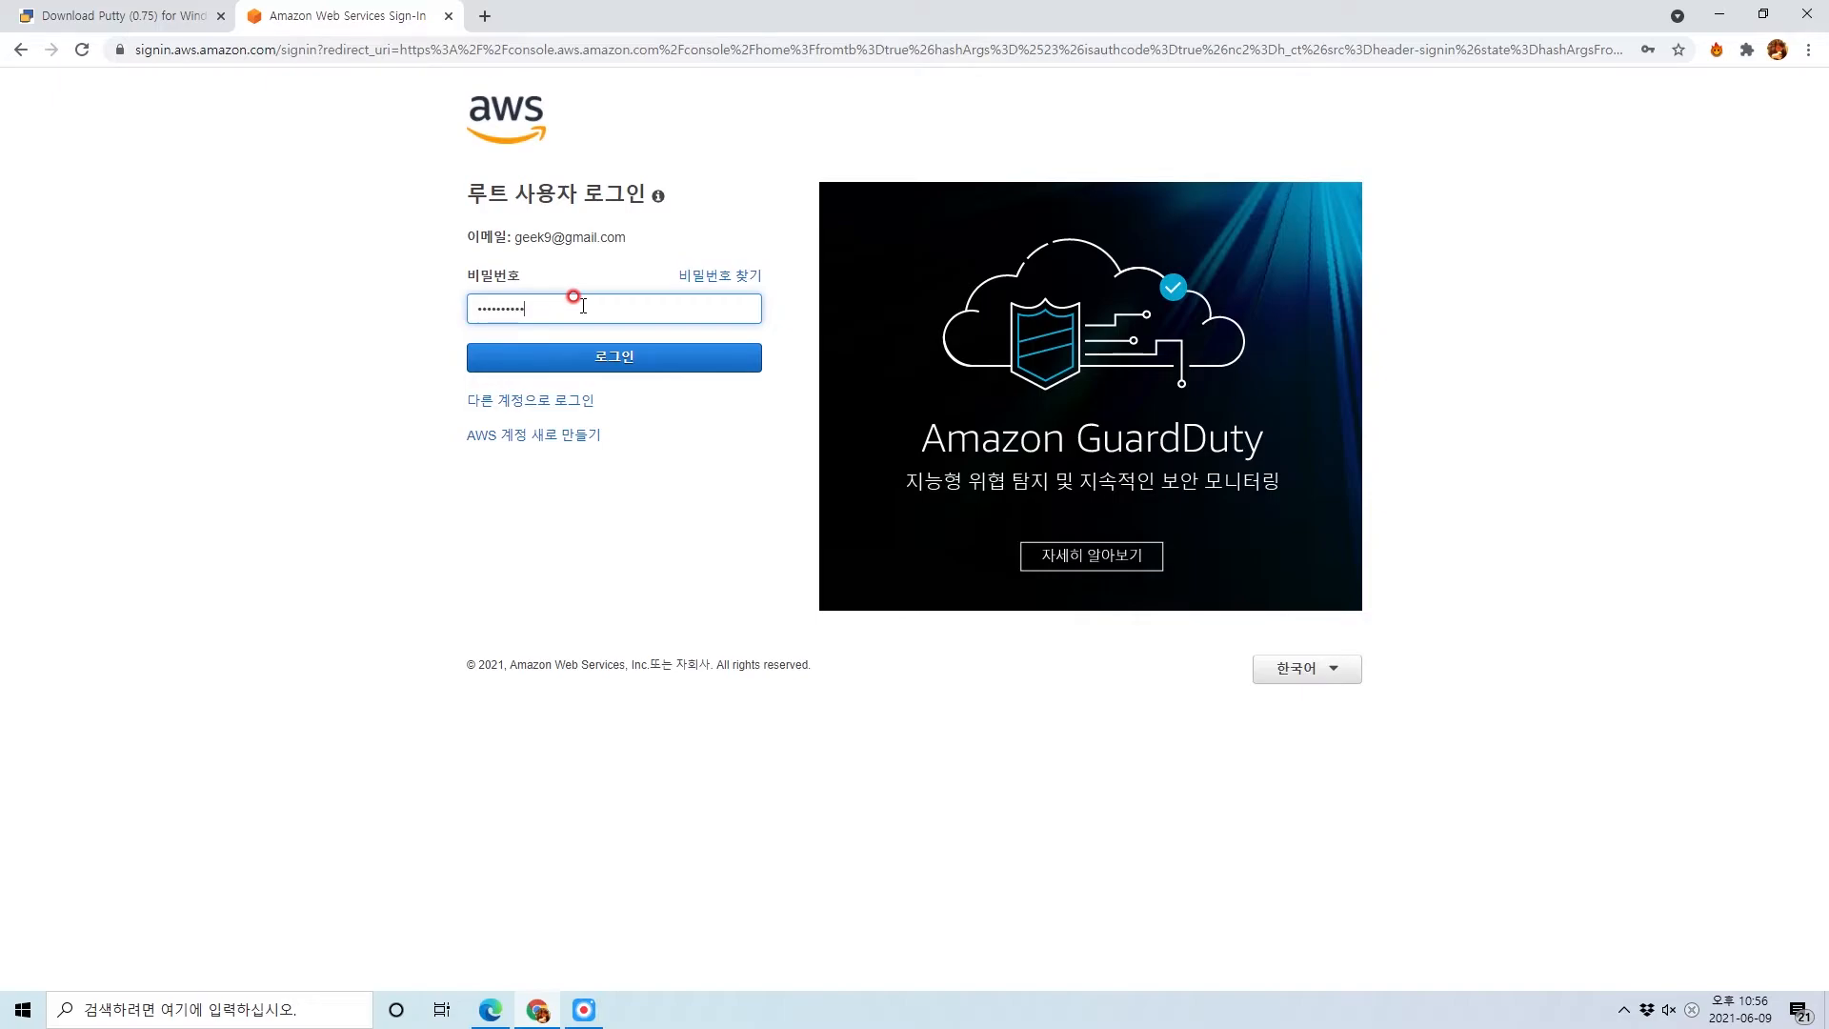
# Re-enter the root account password and sign in to the AWS Management Console
pyautogui.press('BackSpace')
pyautogui.press('BackSpace')
pyautogui.press('BackSpace')
pyautogui.press('BackSpace')
pyautogui.write('•••••••••••')
pyautogui.press('Return')
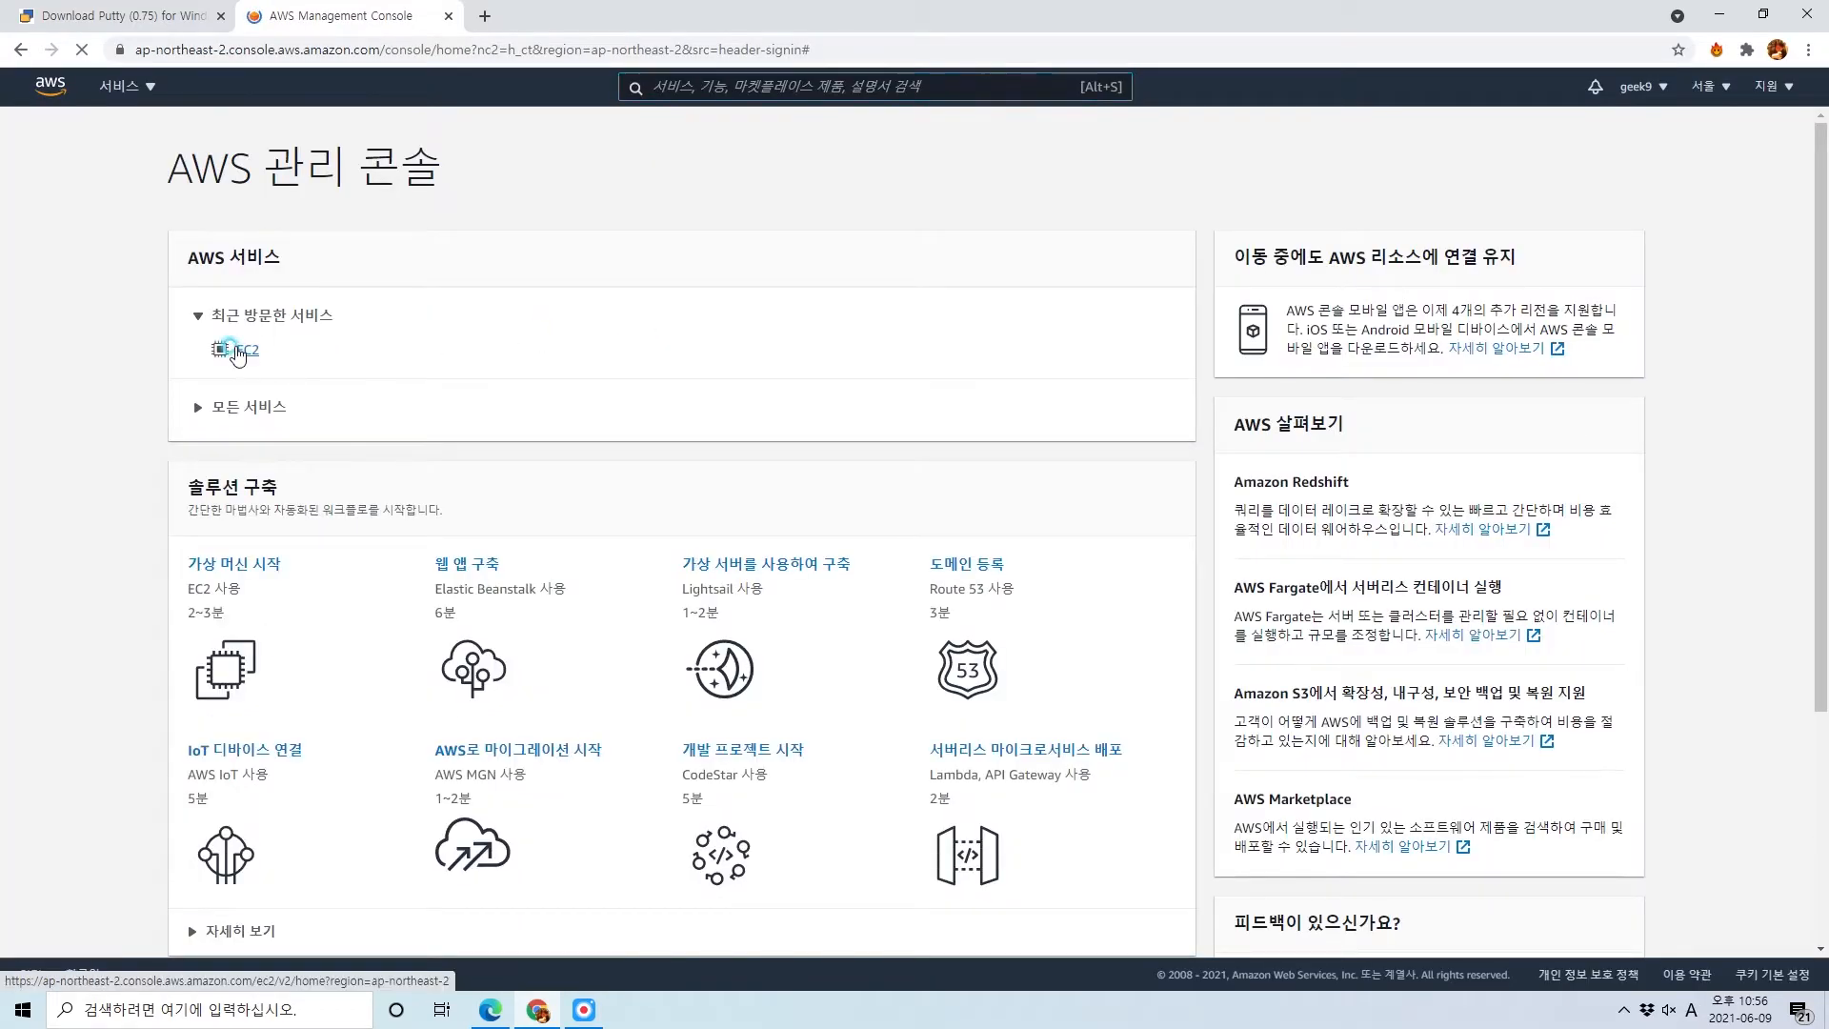
# Open EC2 in the Seoul region, view the running instances, and show the security groups list
pyautogui.click(239, 352)
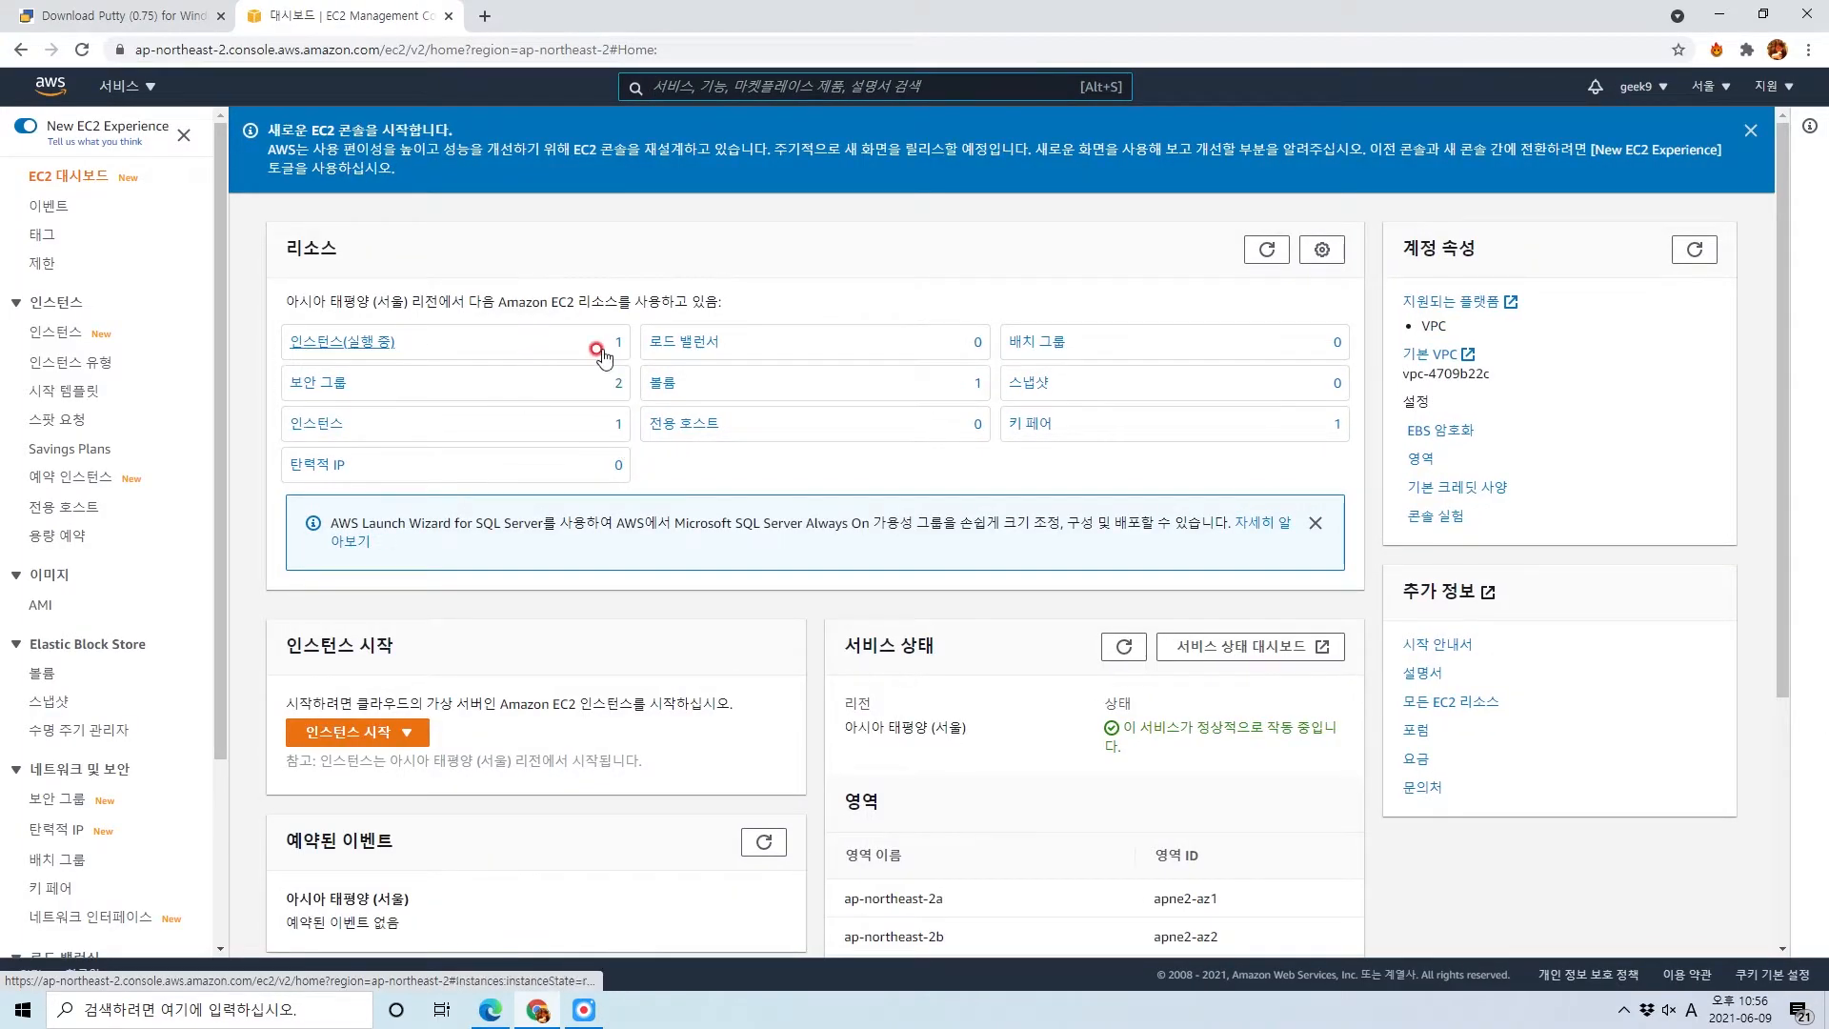
pyautogui.click(614, 351)
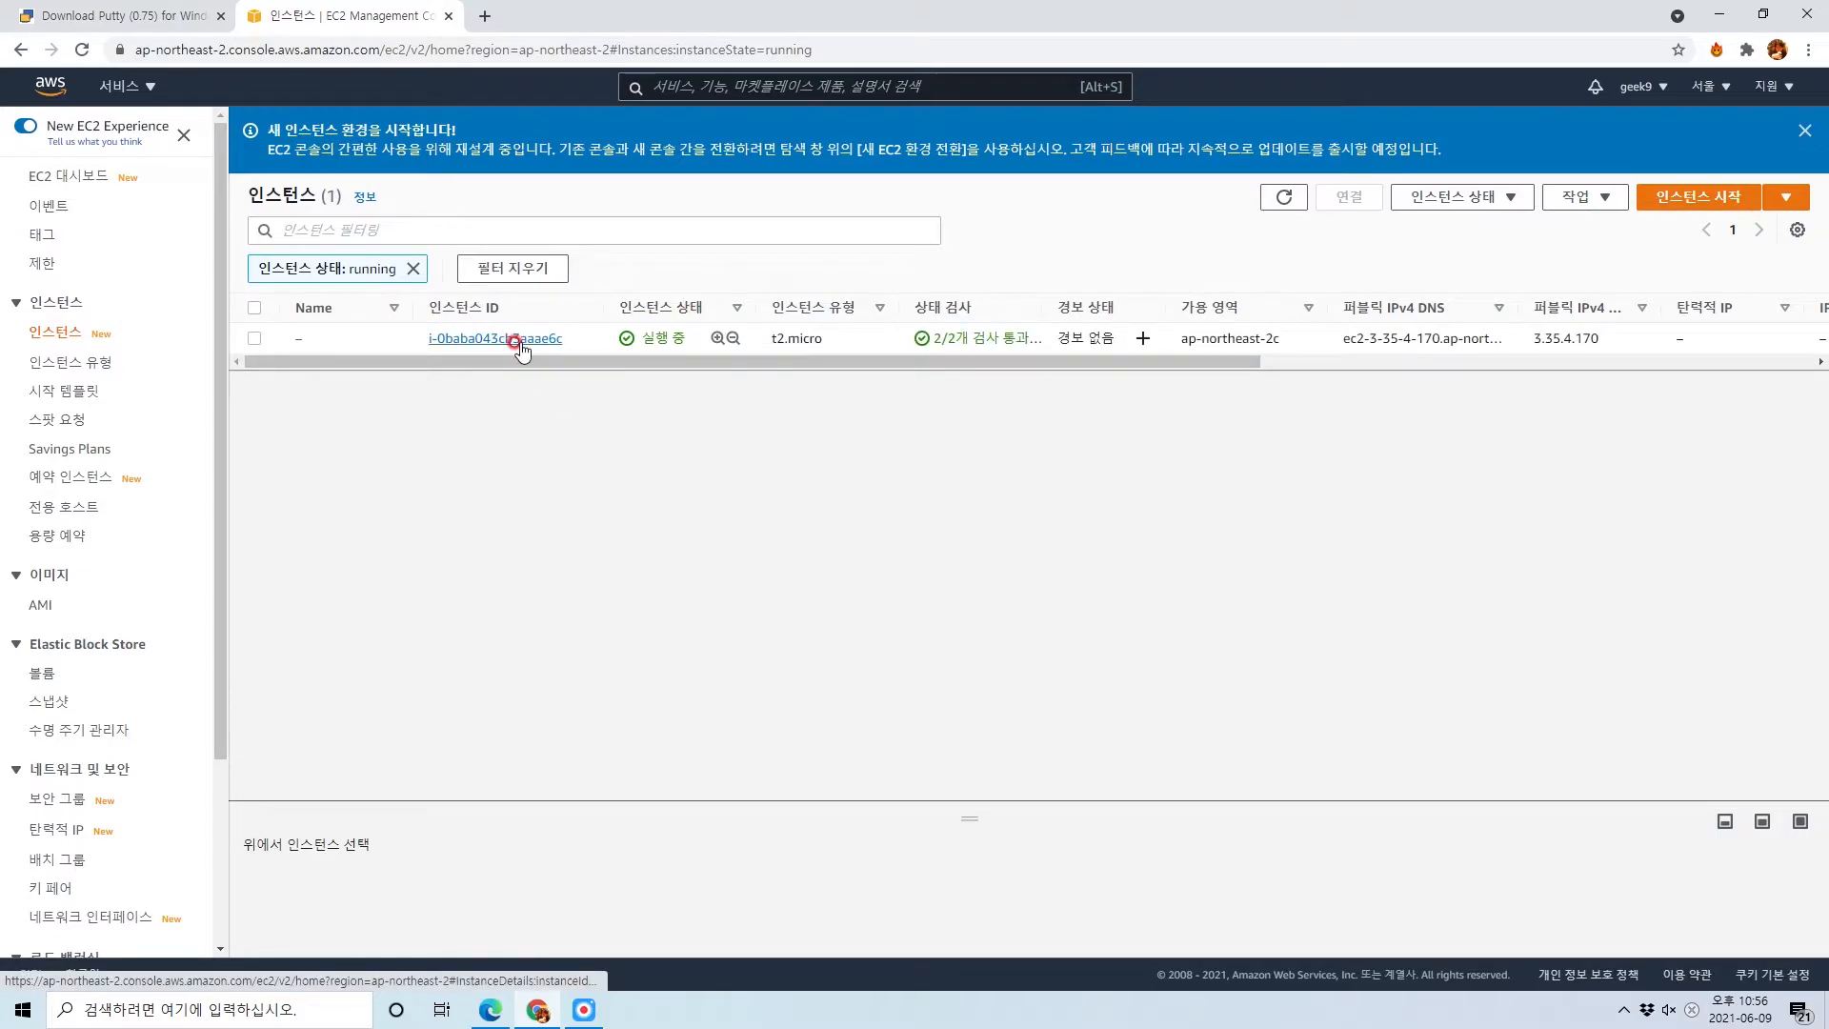
pyautogui.scroll(-3, 163, 613)
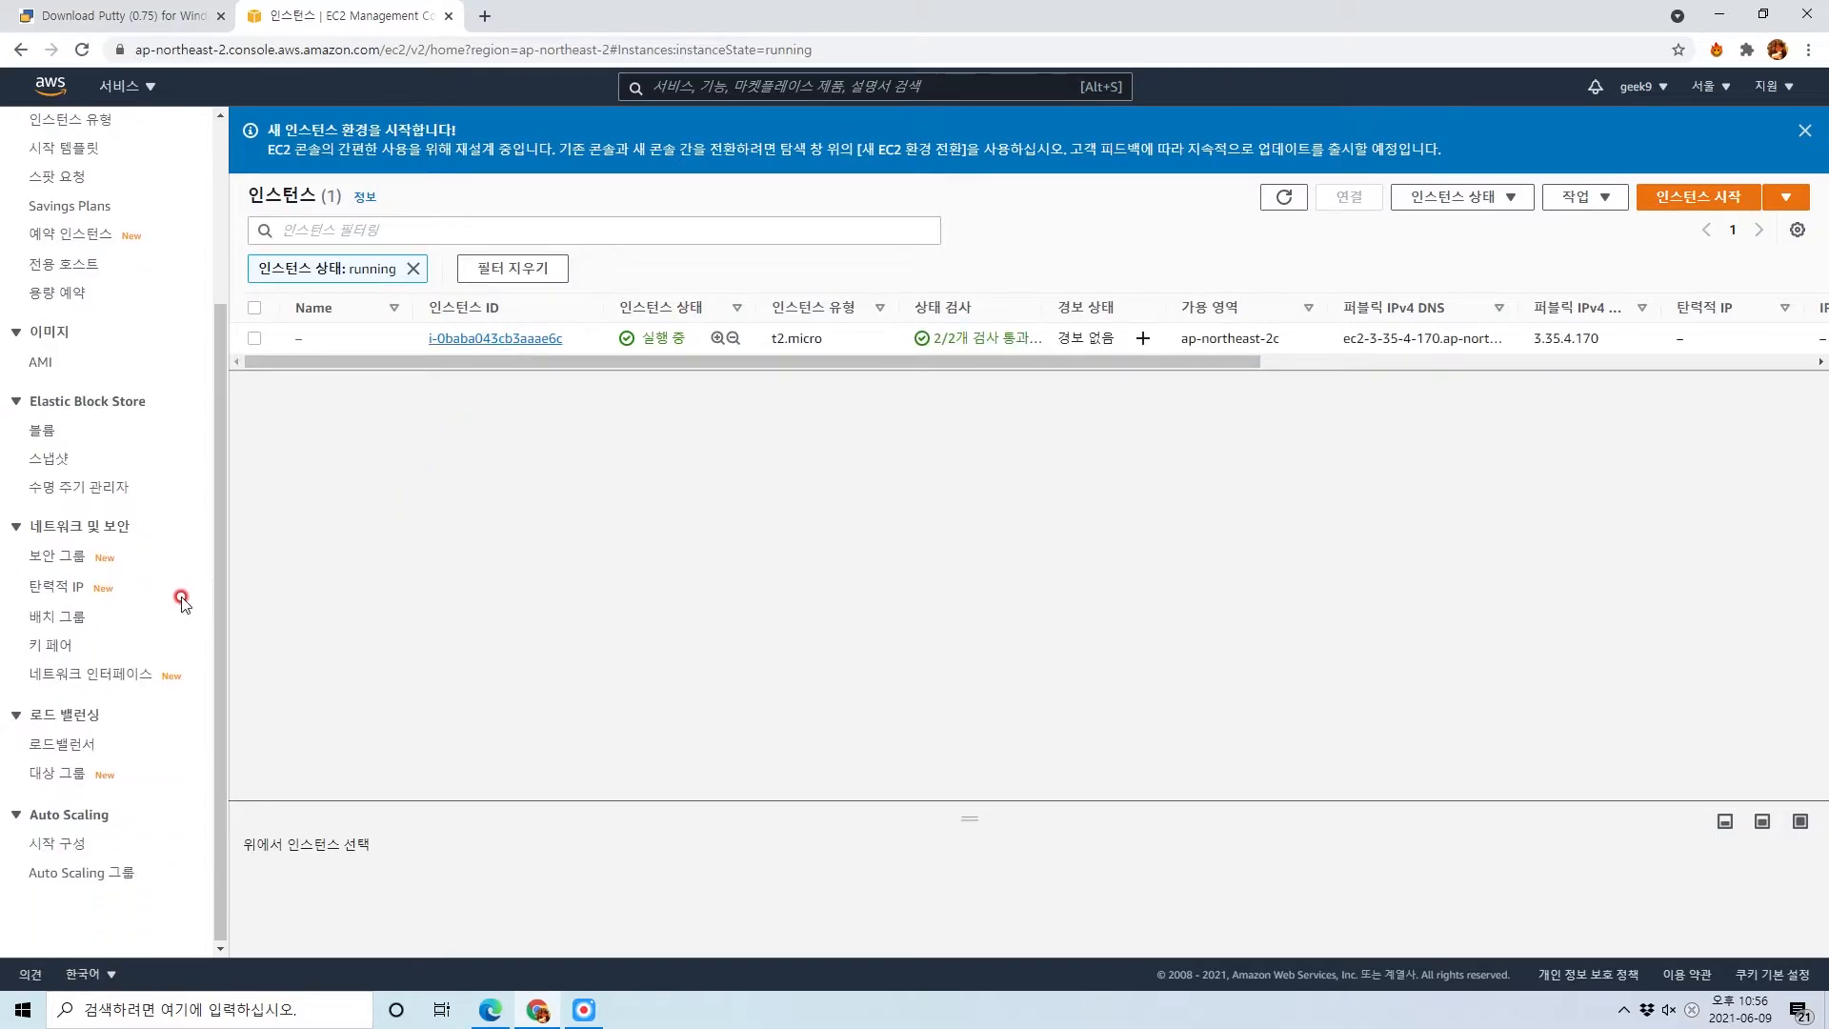
pyautogui.click(114, 552)
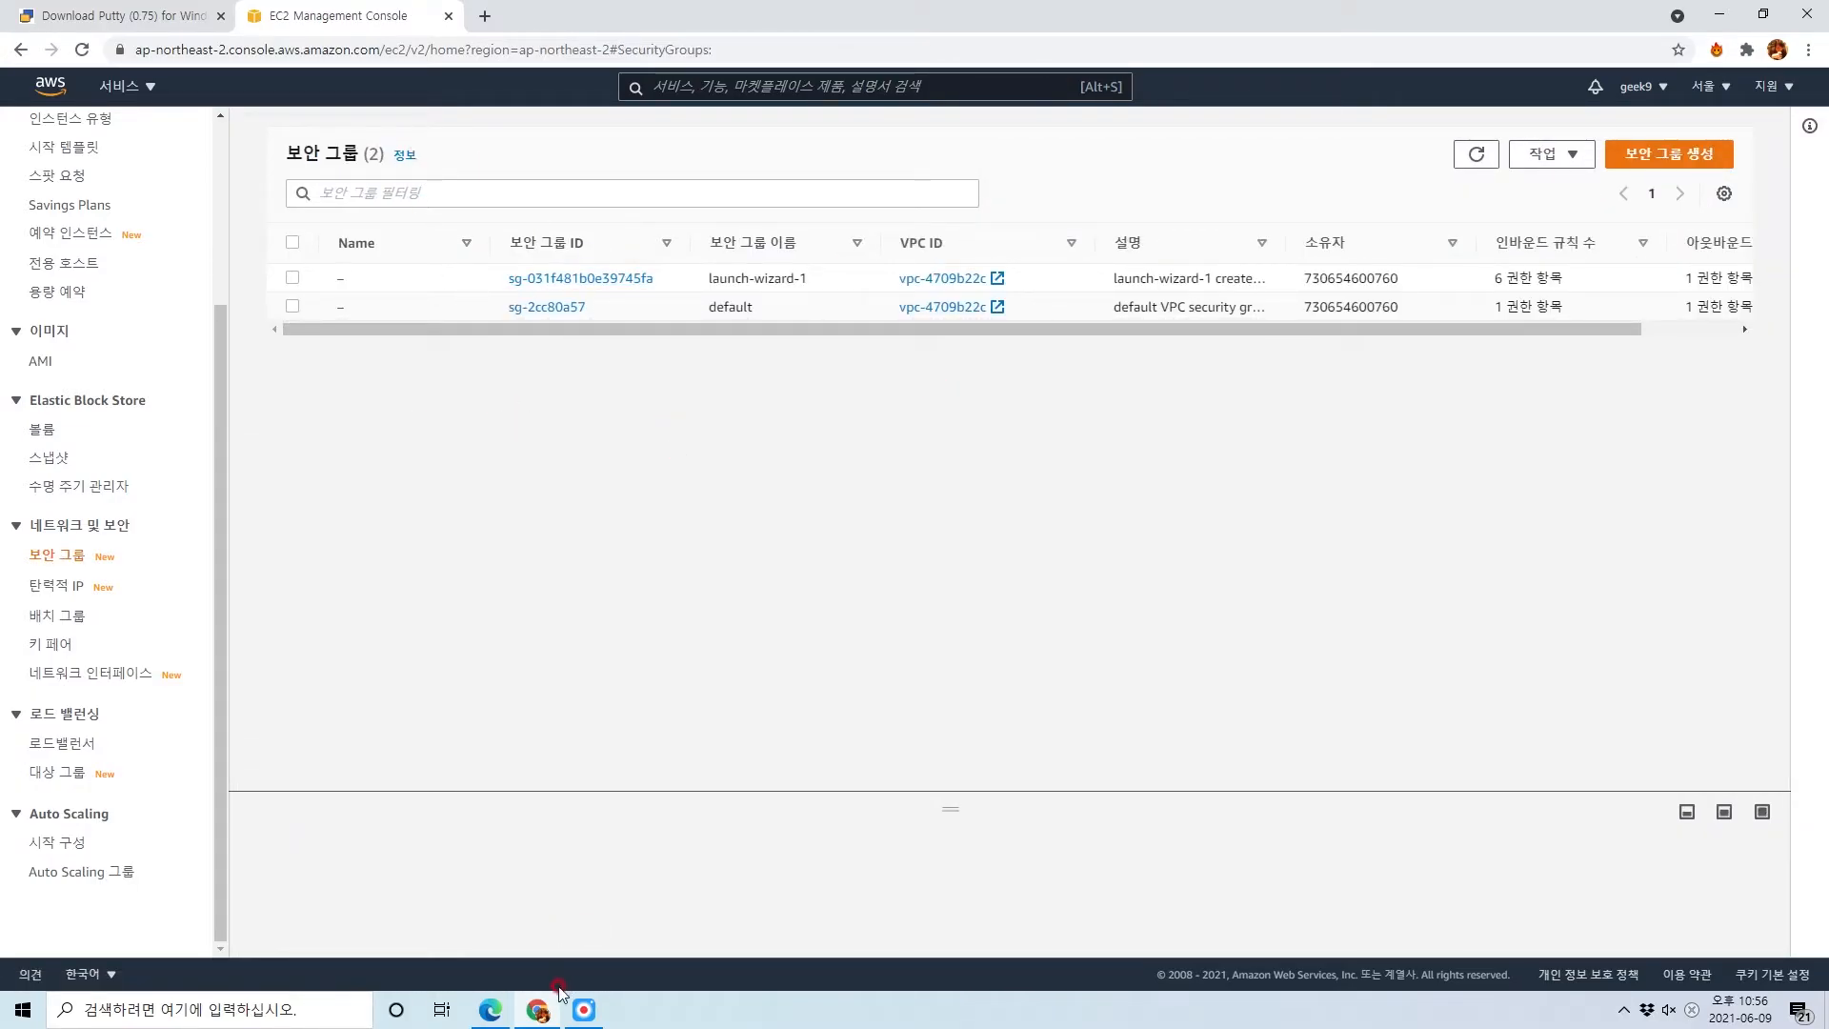
# Open the launch-wizard-1 security group details in both Edge and Chrome to compare the two accounts' inbound rules
pyautogui.click(491, 992)
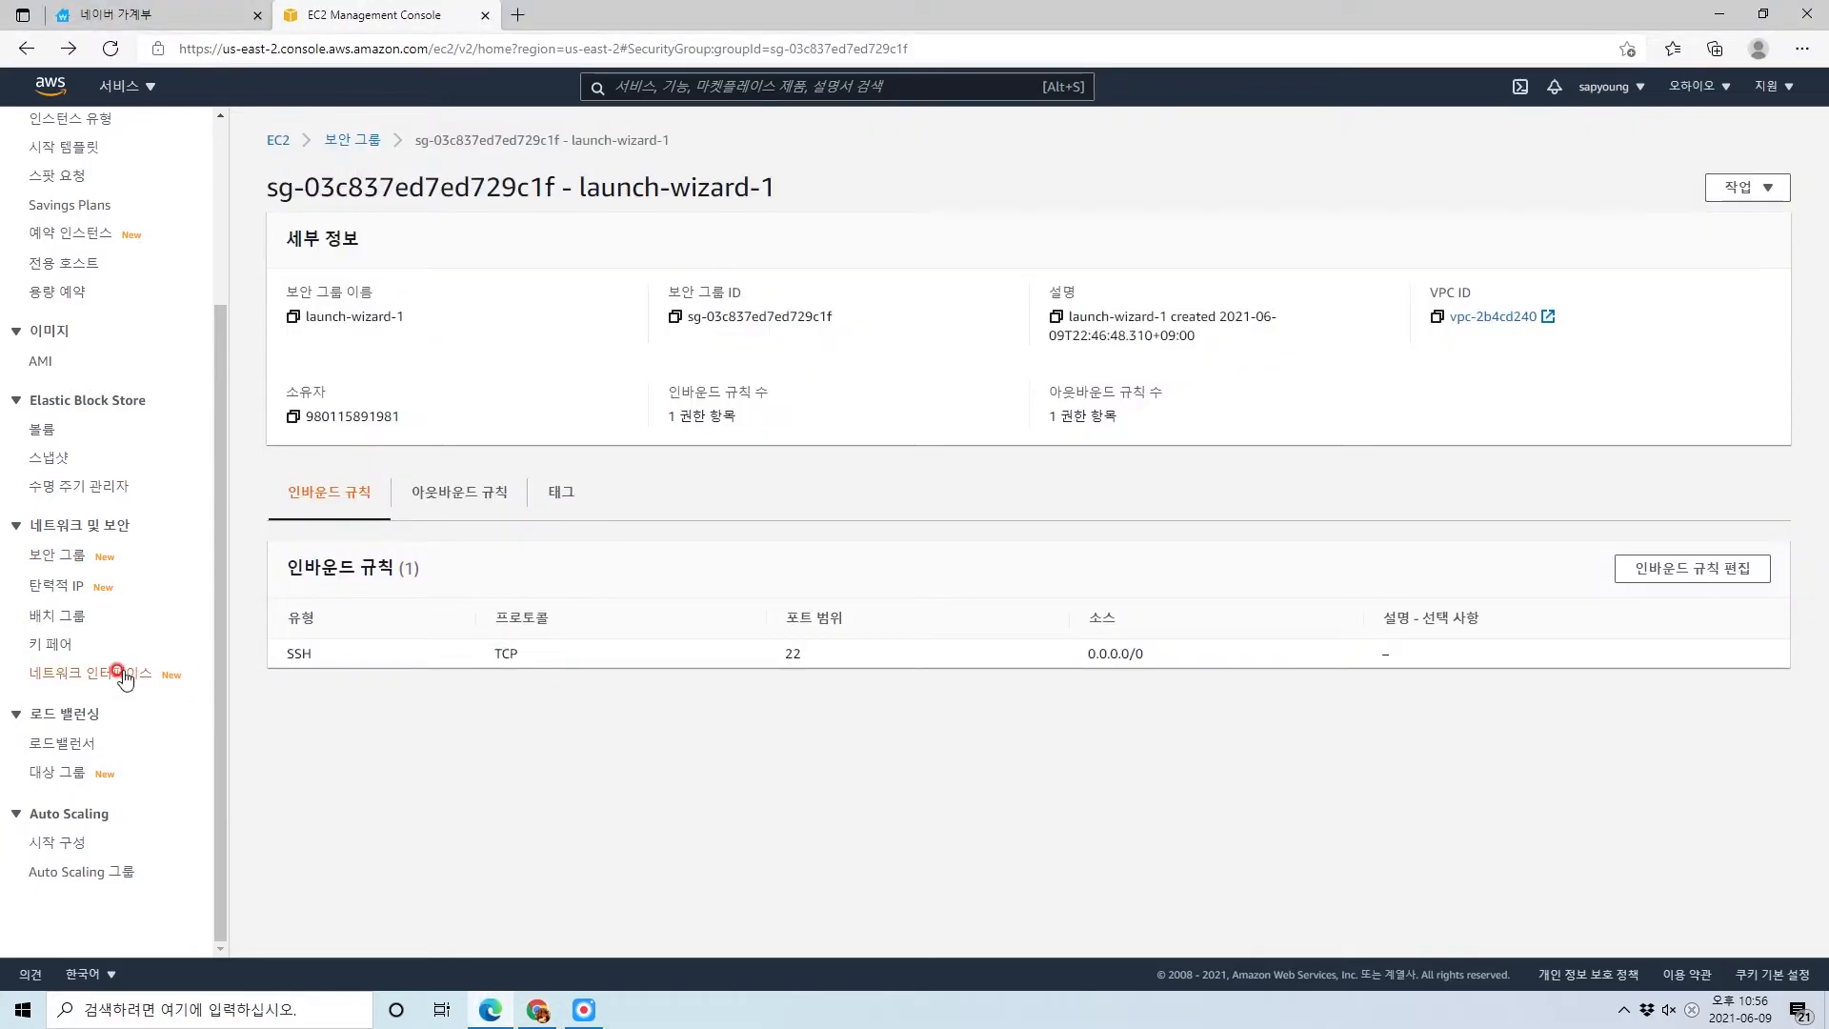
pyautogui.click(75, 560)
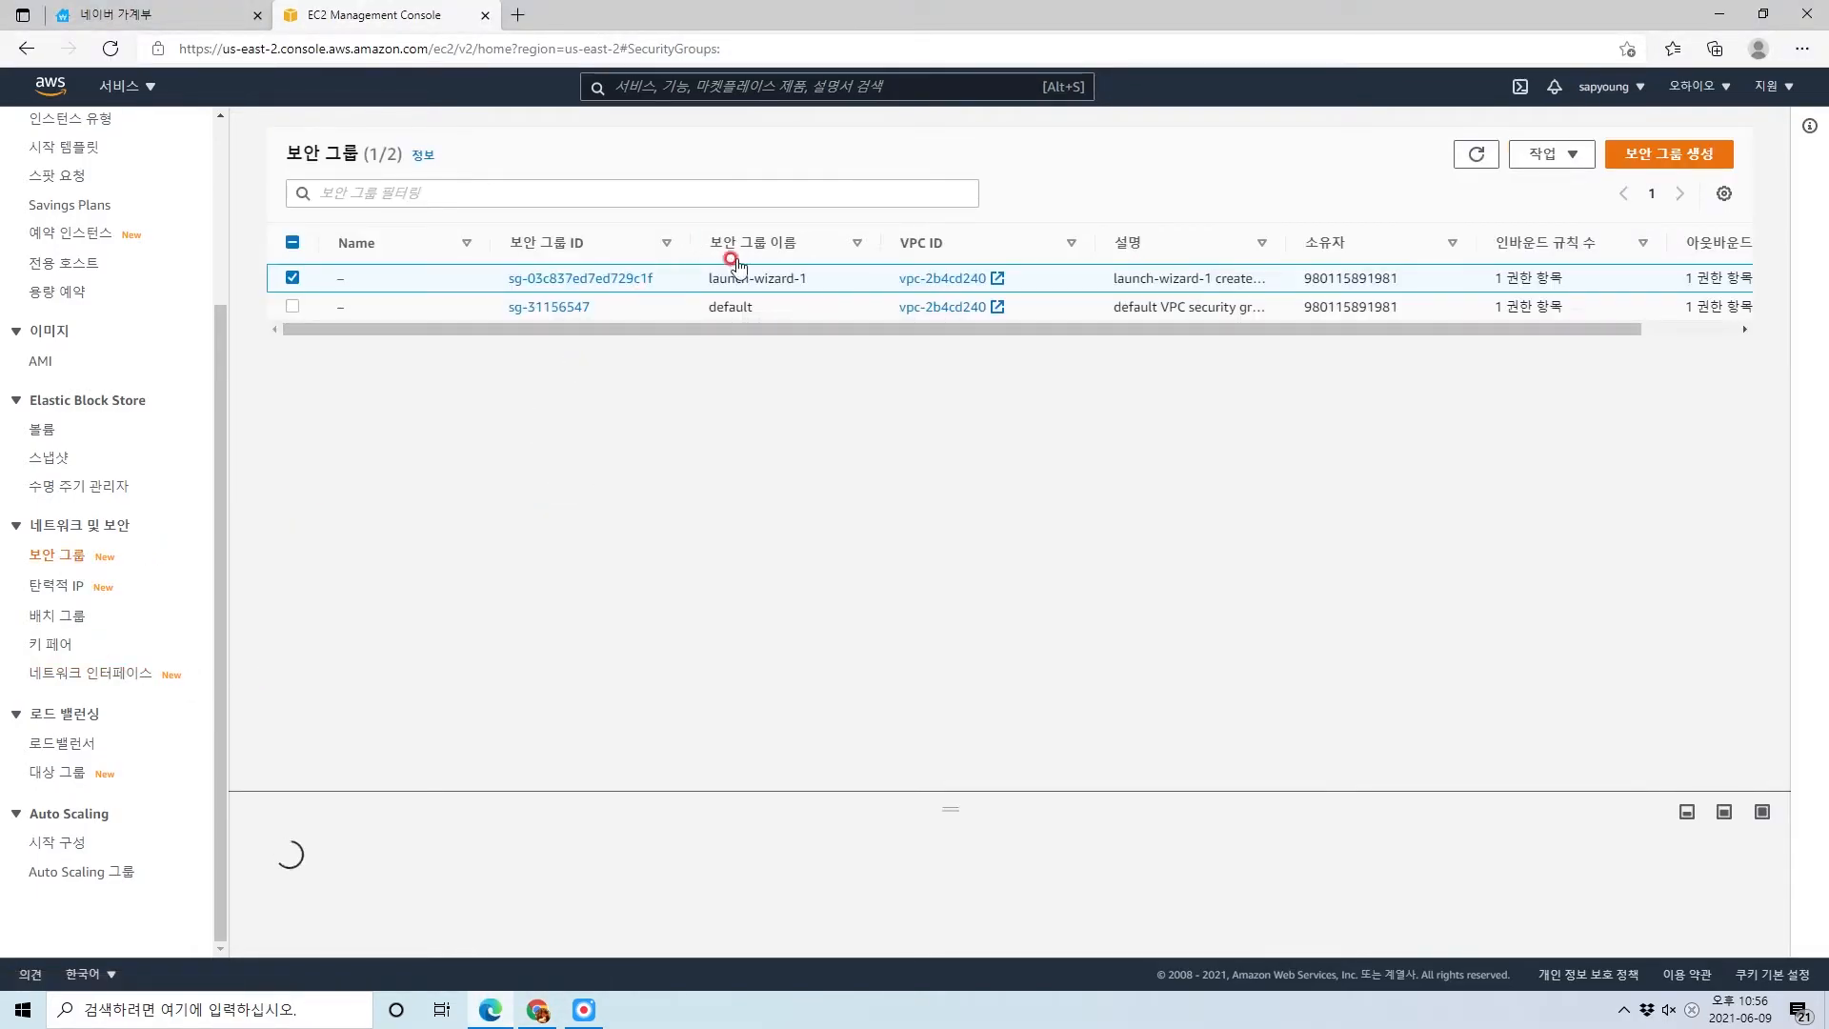
pyautogui.click(539, 1010)
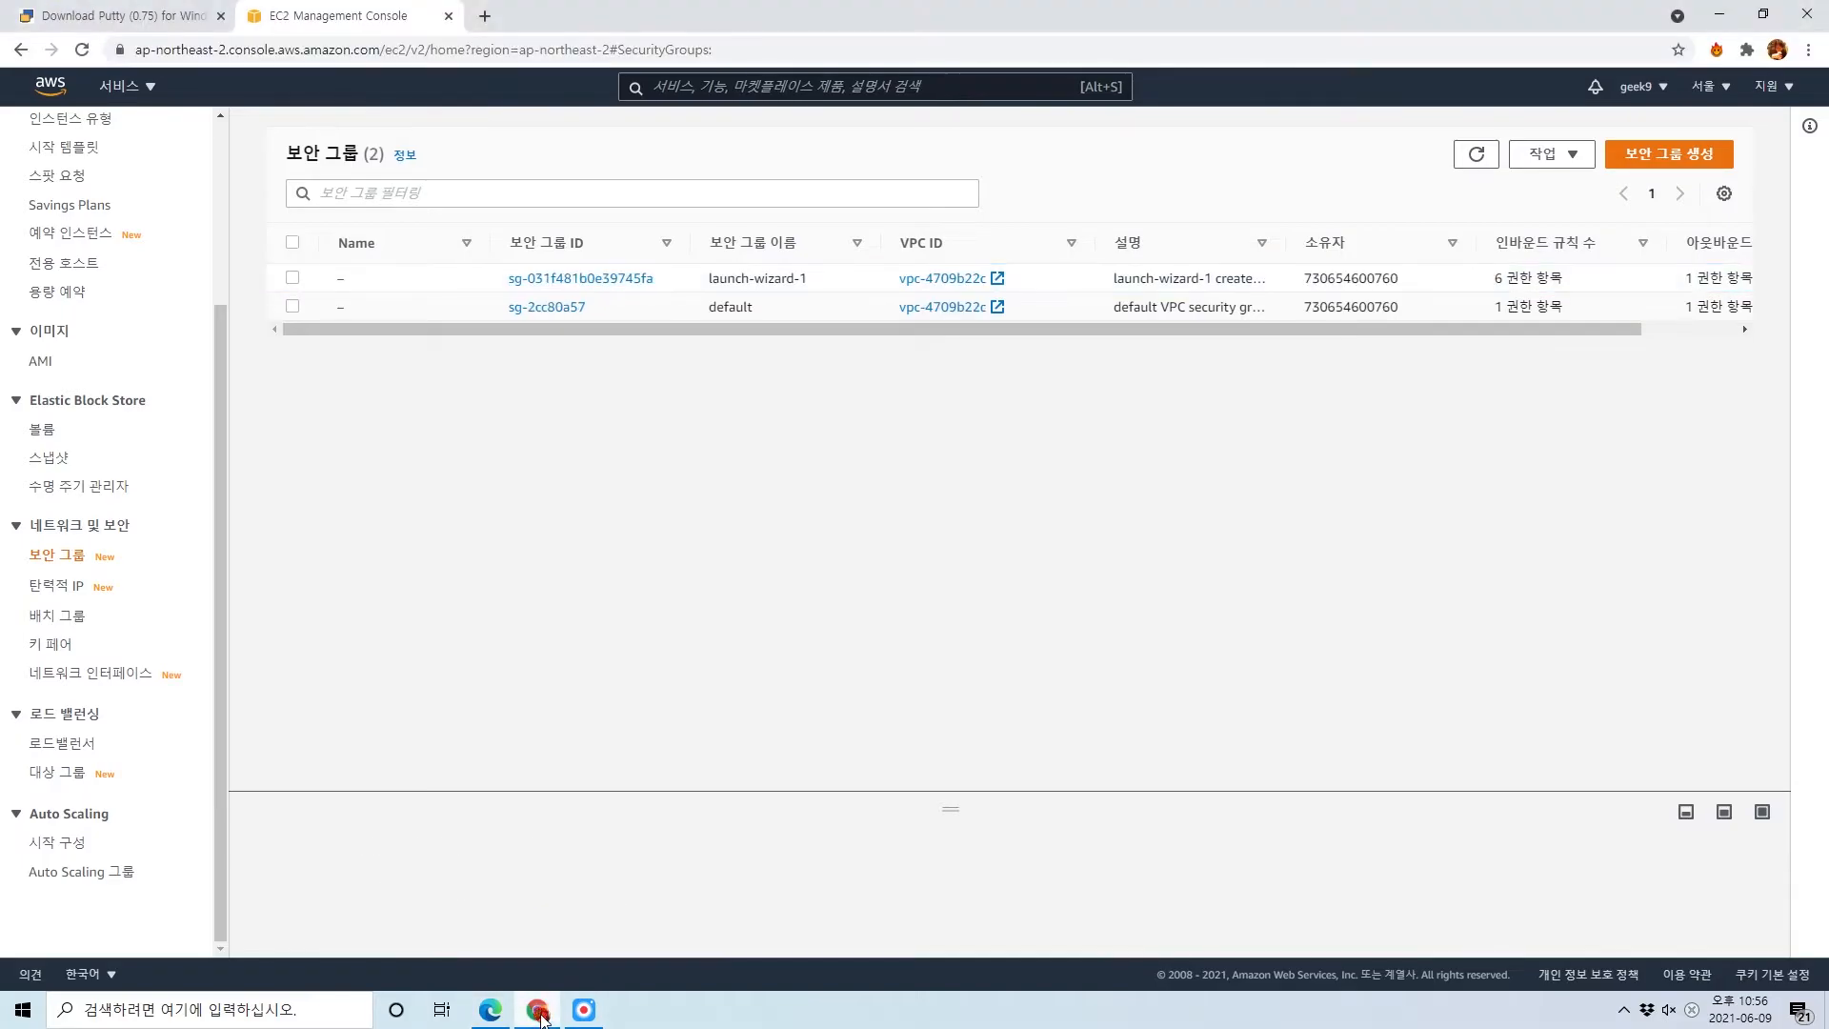
pyautogui.click(600, 277)
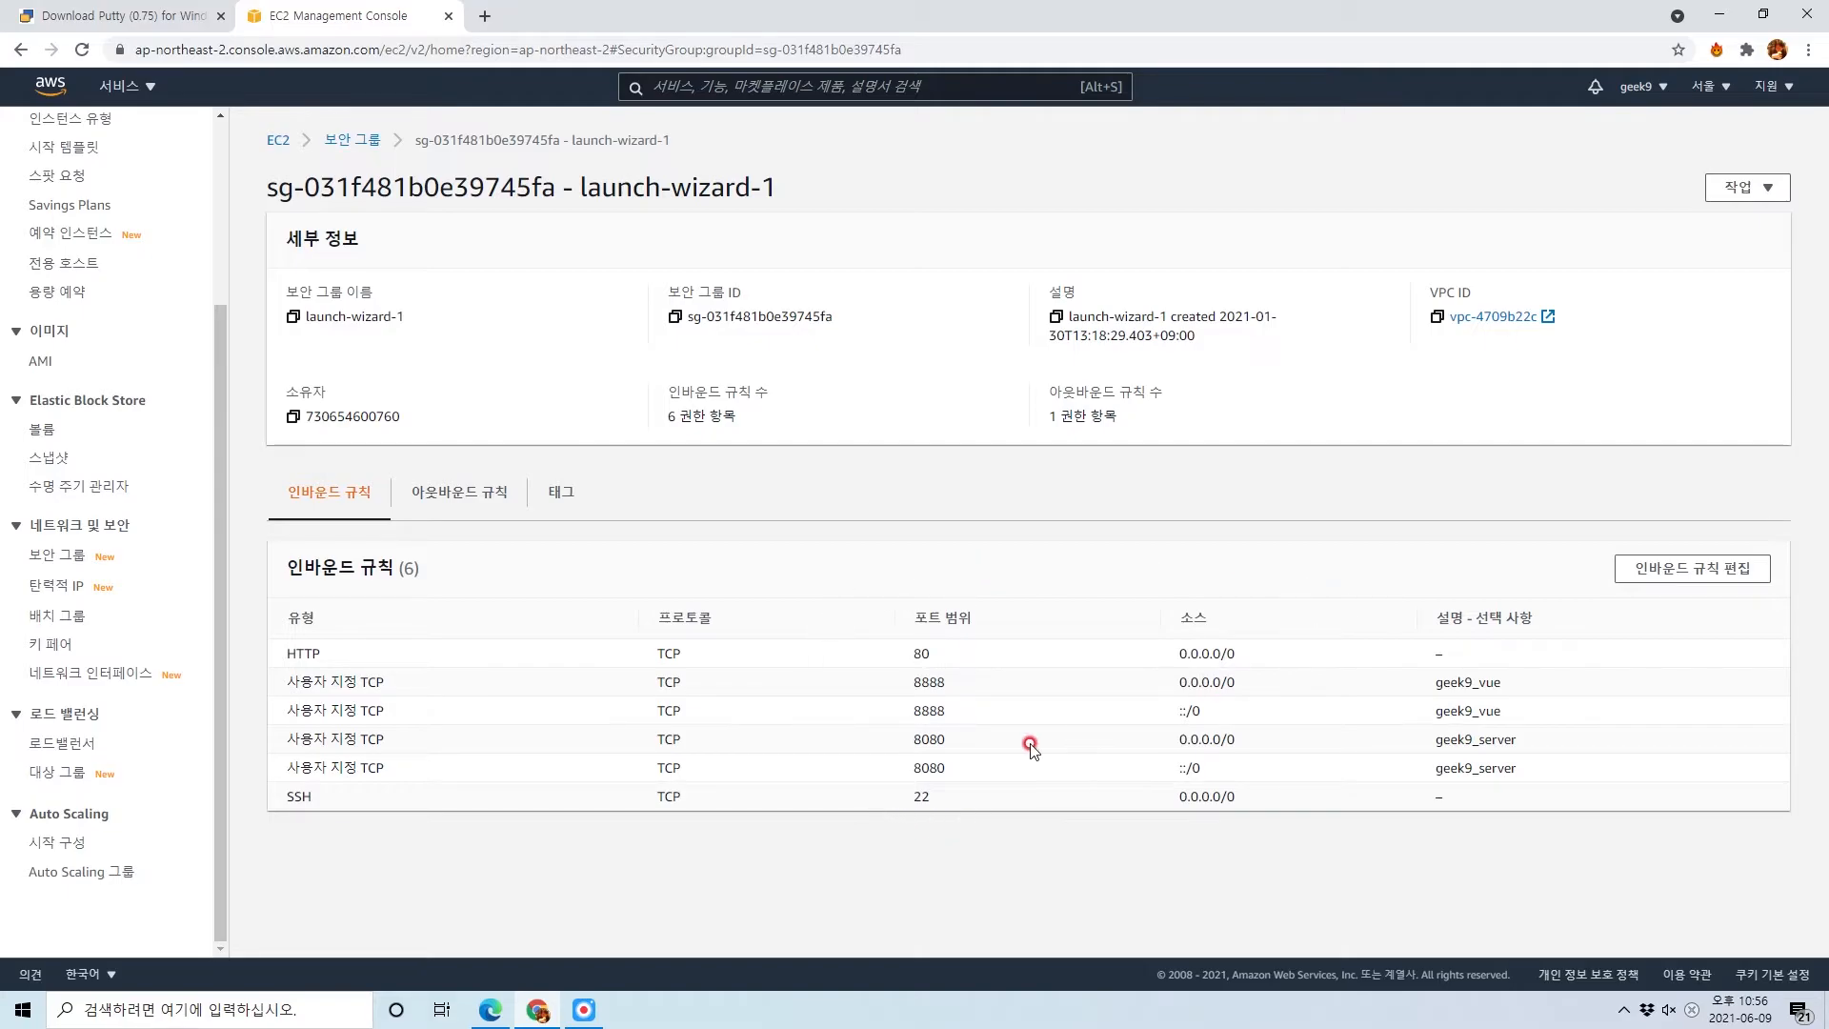
pyautogui.moveTo(529, 1018)
pyautogui.click(538, 905)
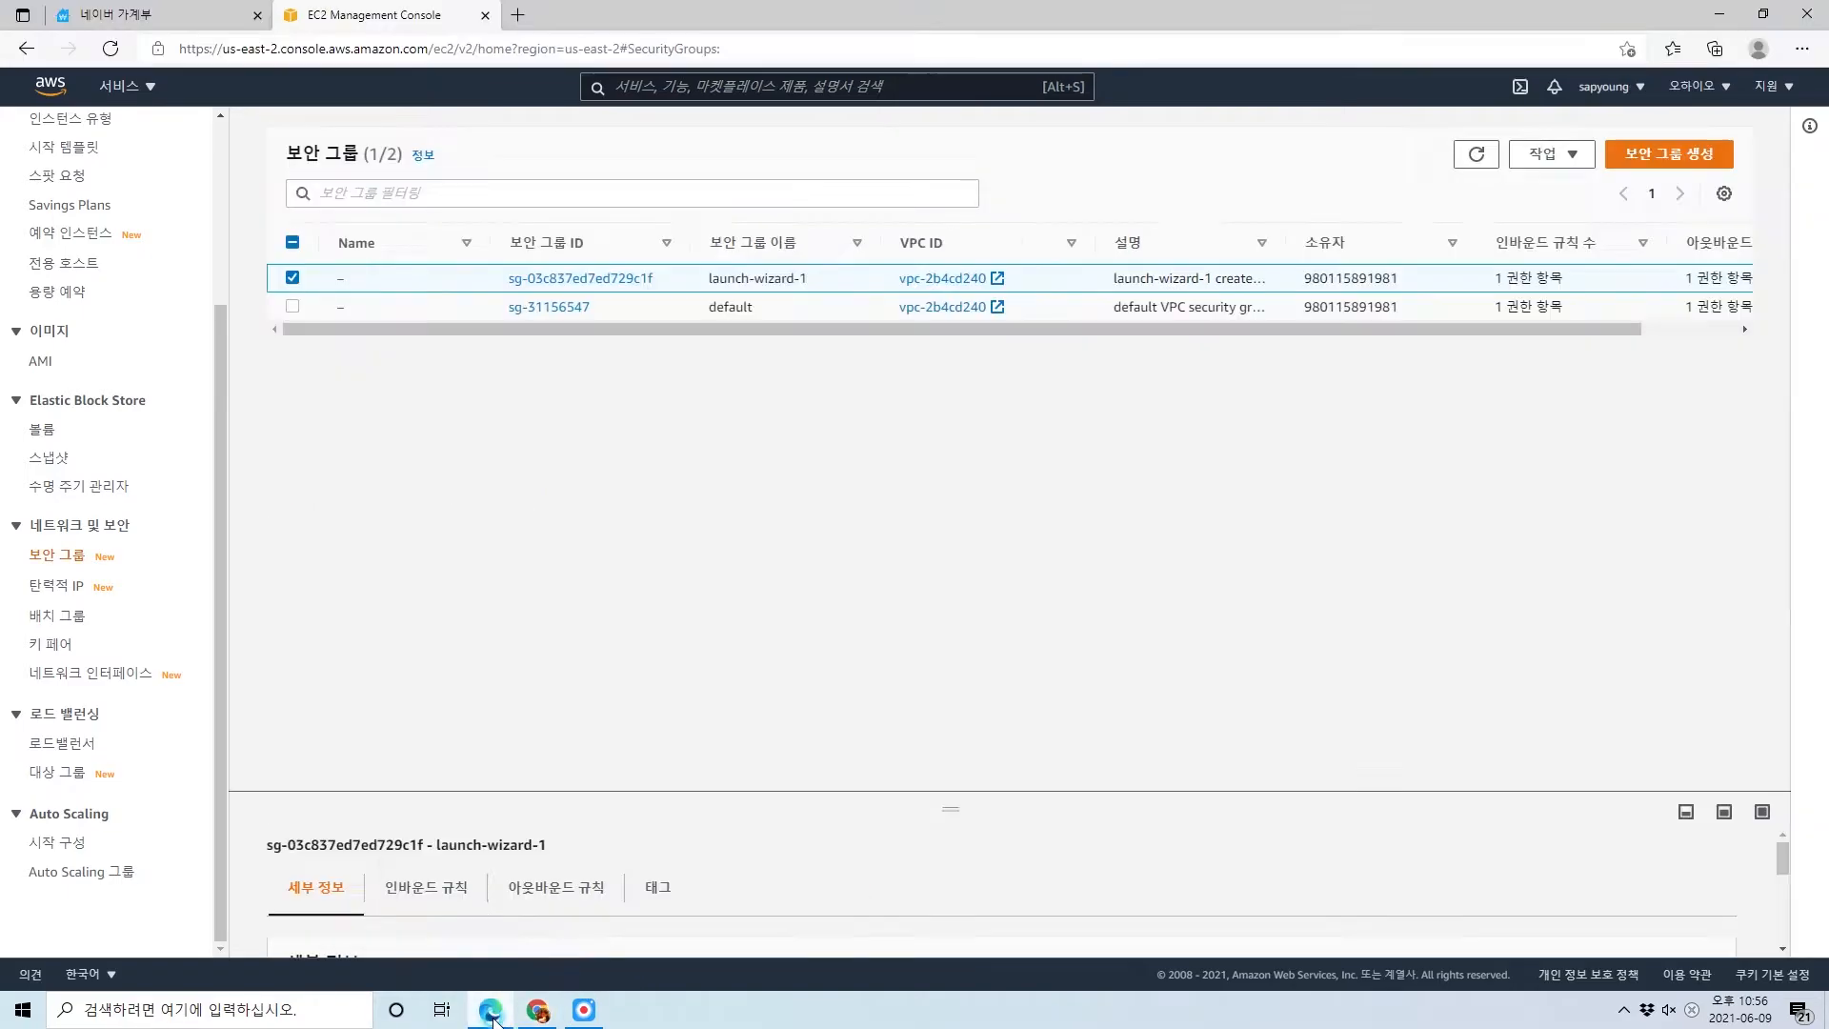
pyautogui.click(591, 274)
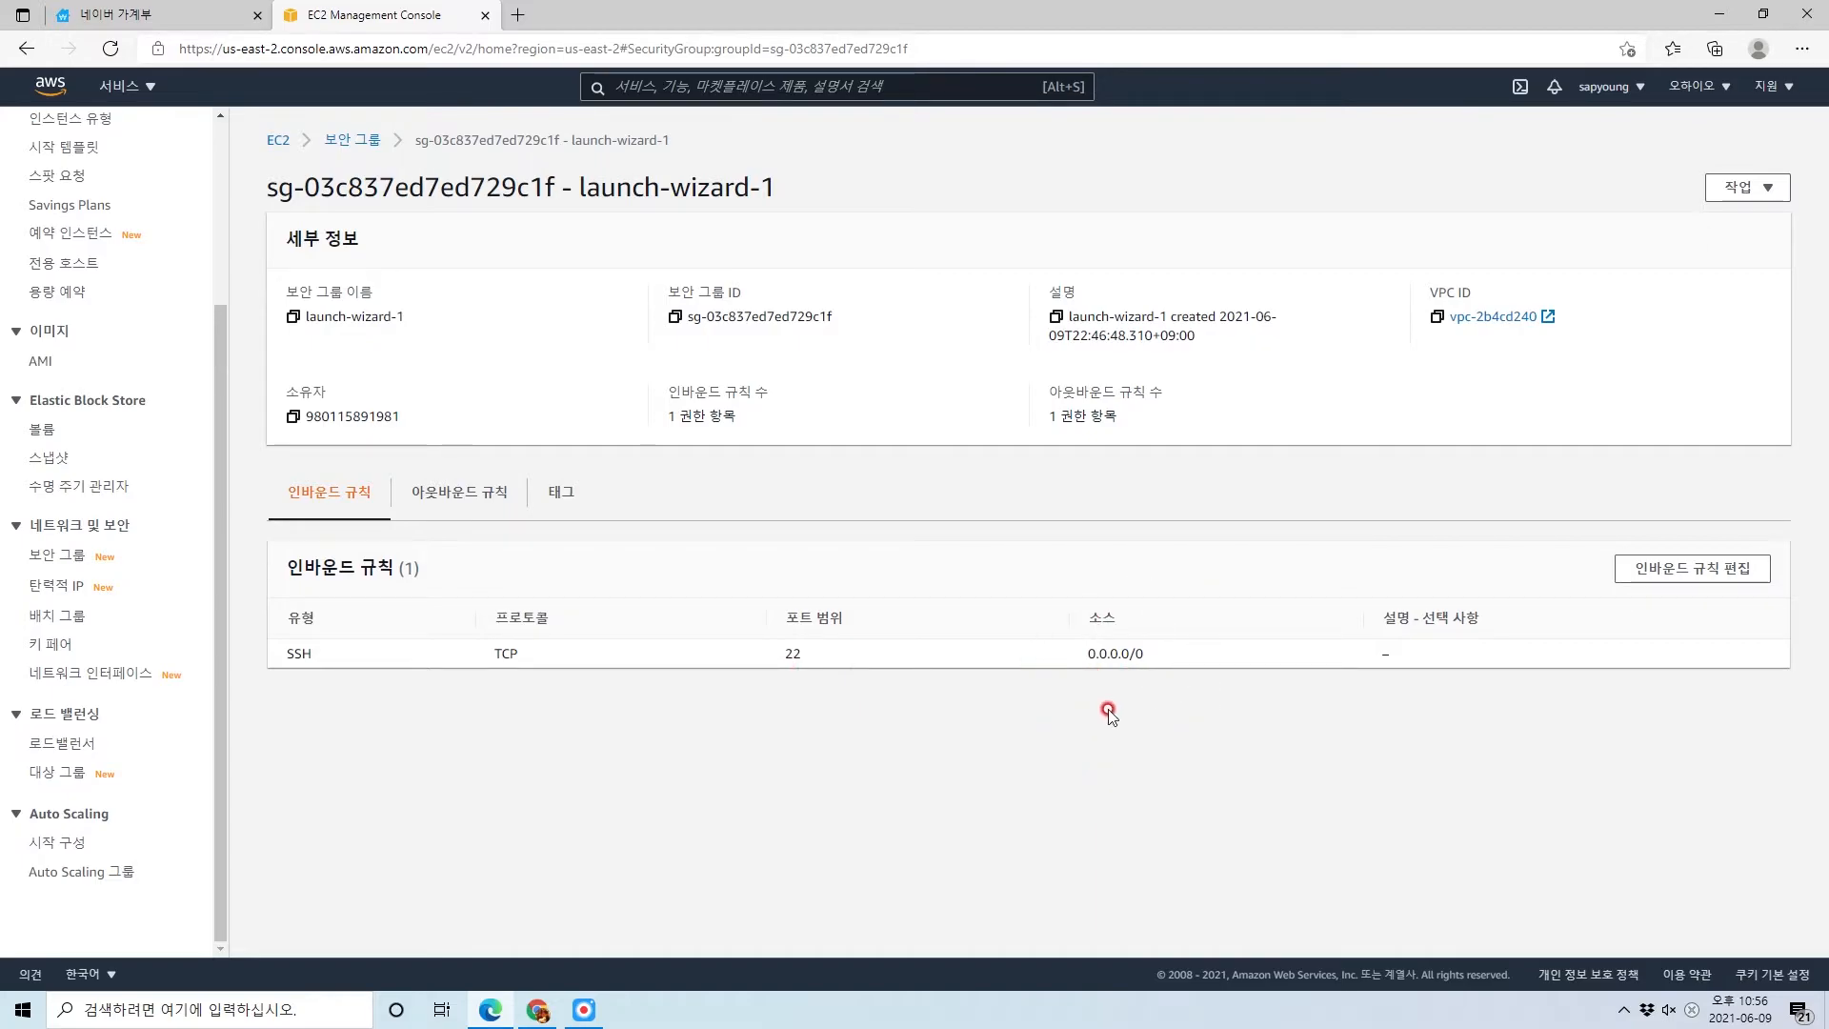
pyautogui.click(538, 1010)
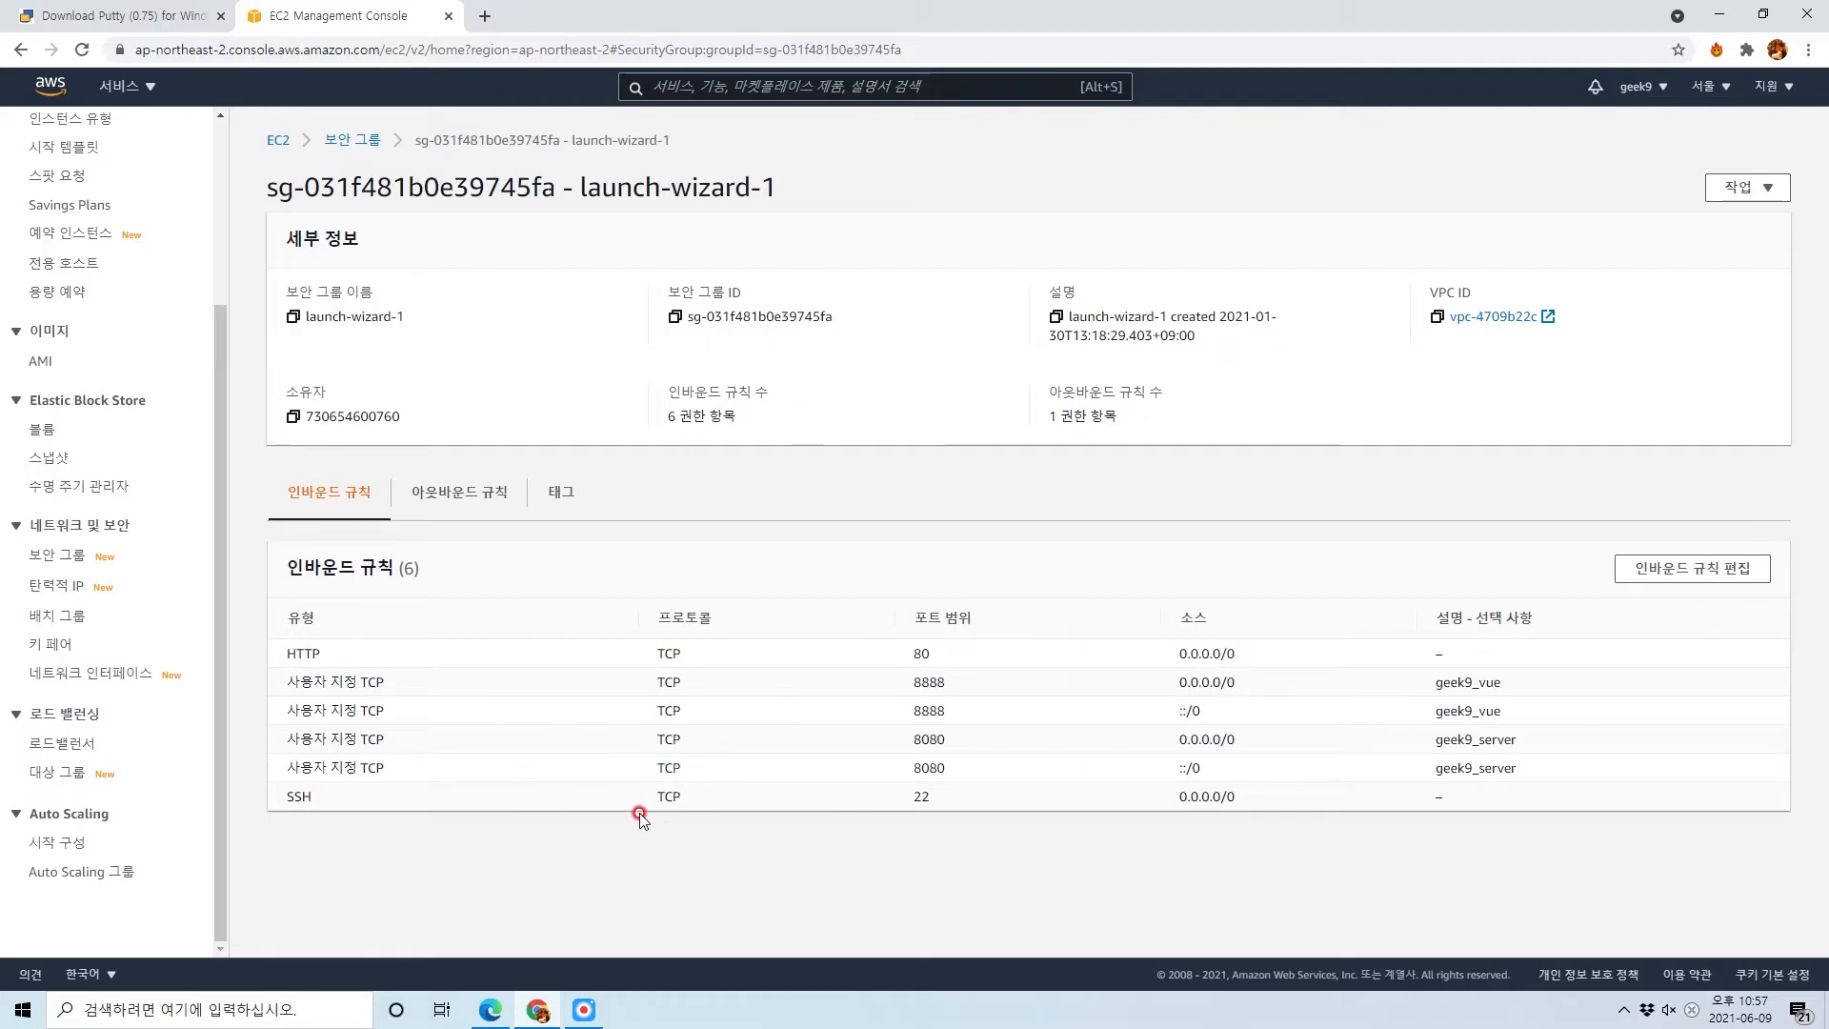
# Arrange the two browser windows side by side and compare the types and port ranges of their inbound rules
pyautogui.moveTo(552, 15); pyautogui.dragTo(1377, 53)
pyautogui.scroll(-5, 1376, 429)
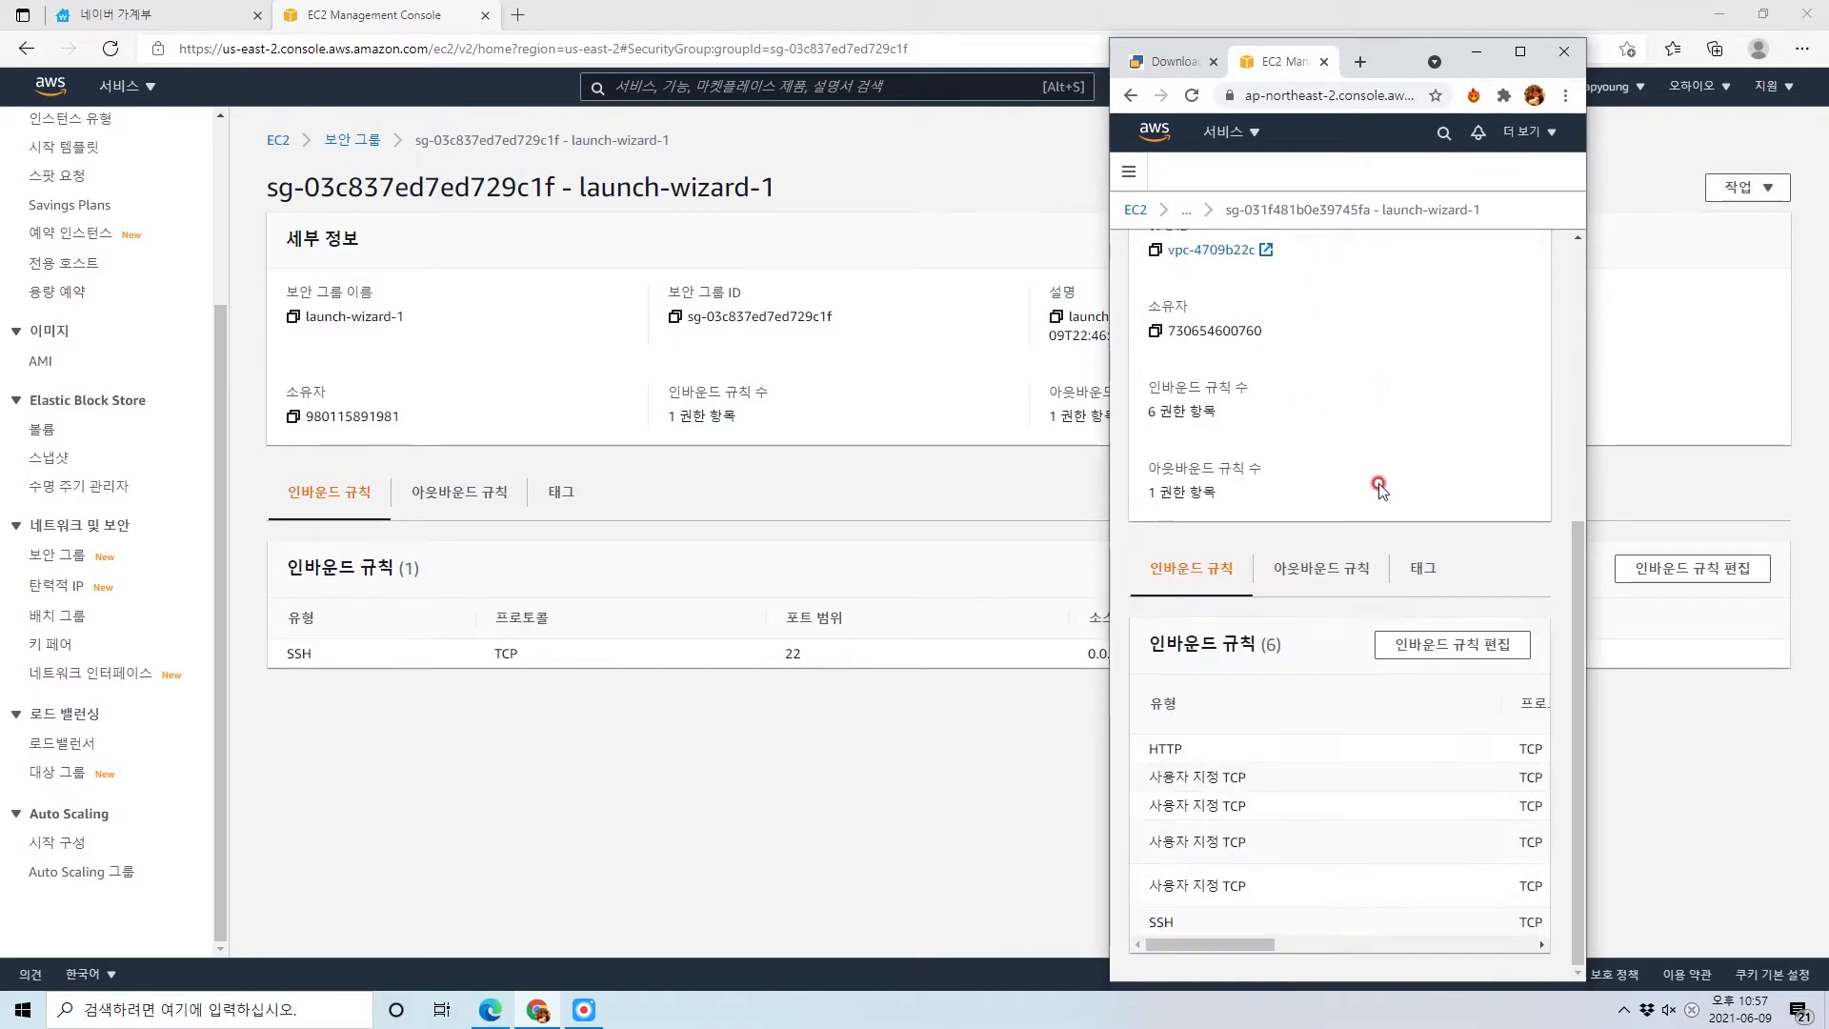
pyautogui.moveTo(719, 19); pyautogui.dragTo(474, 31)
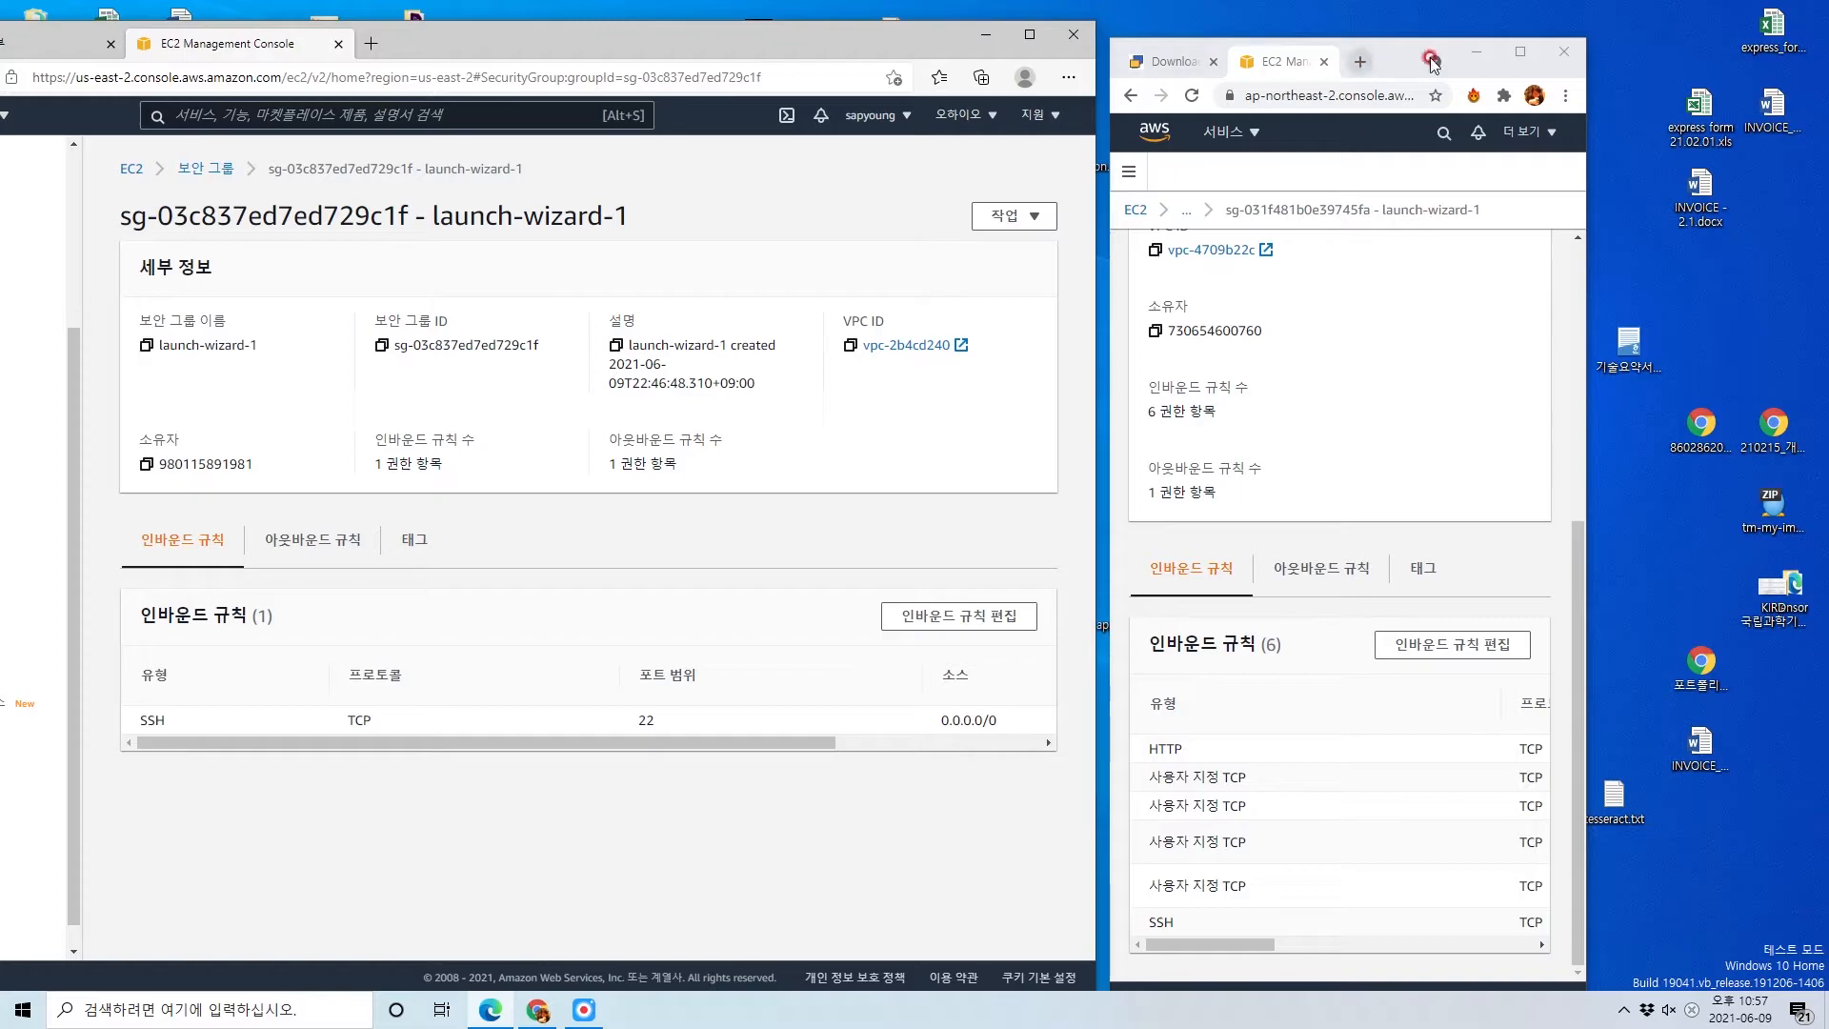
pyautogui.moveTo(1397, 59); pyautogui.dragTo(1392, 37)
pyautogui.moveTo(1583, 431); pyautogui.dragTo(1787, 434)
pyautogui.moveTo(1353, 923); pyautogui.dragTo(1473, 922)
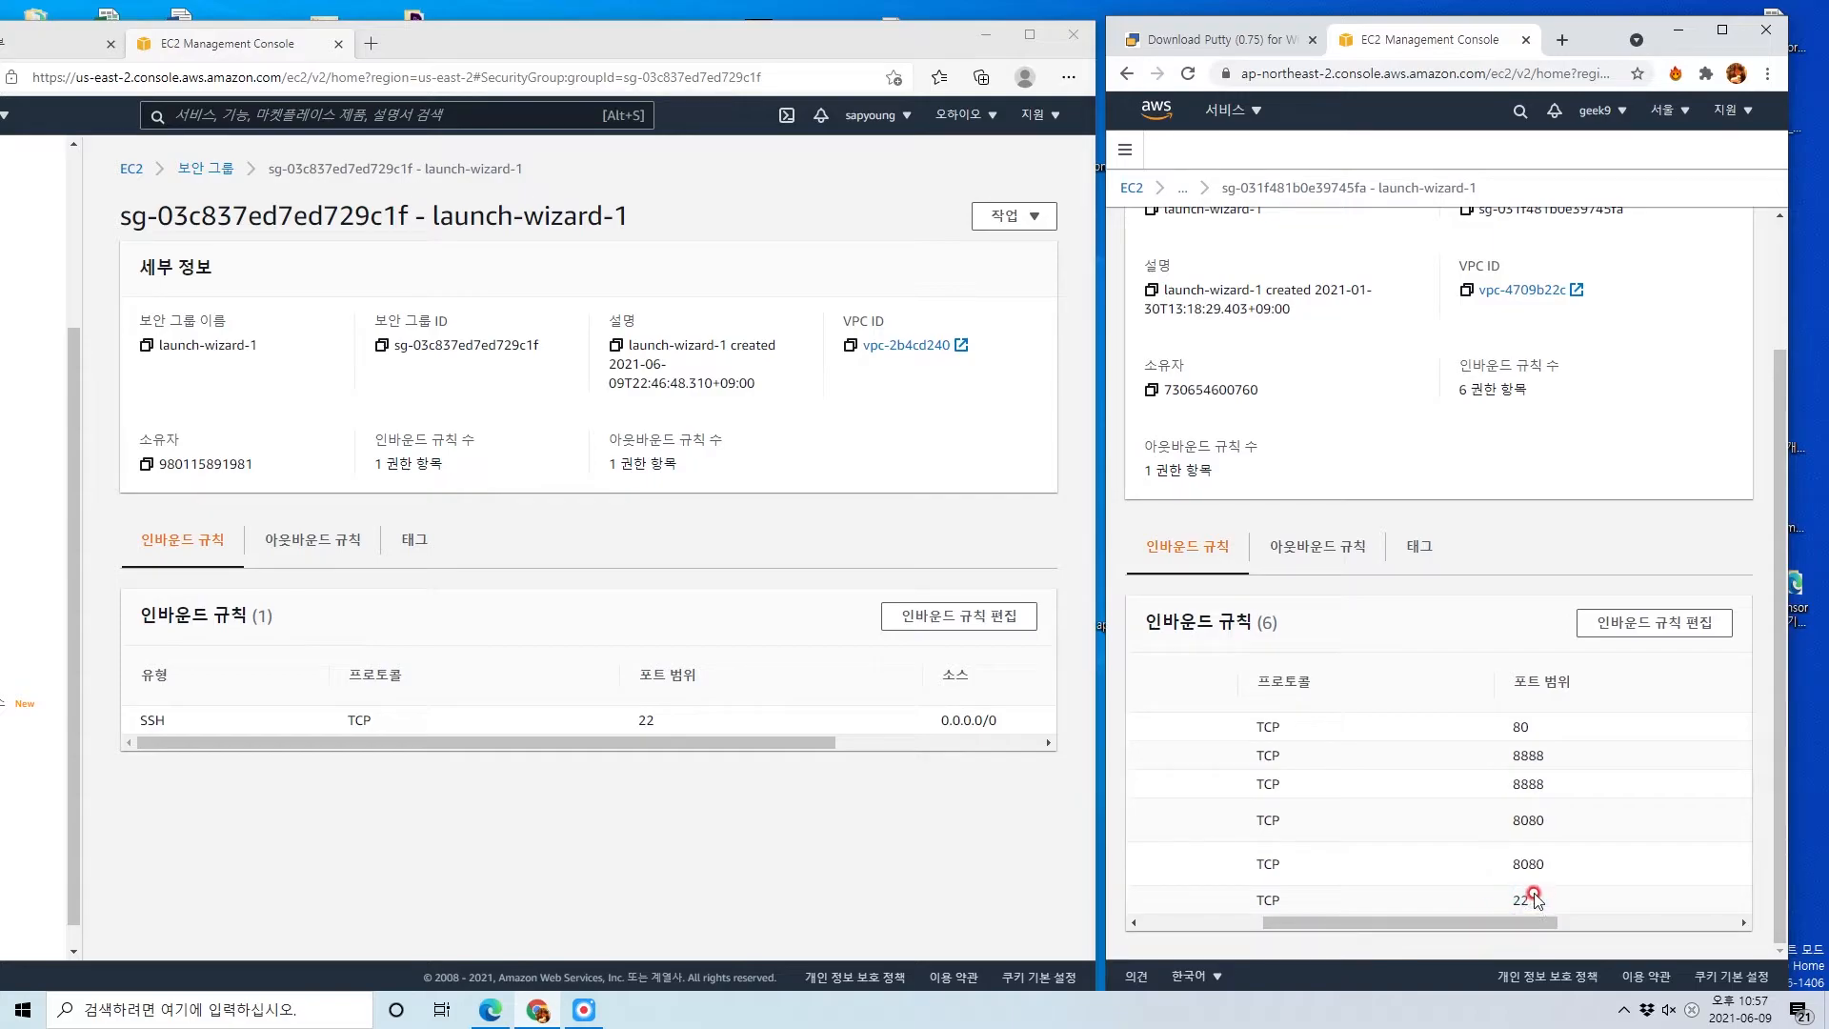
pyautogui.moveTo(1529, 917); pyautogui.dragTo(1400, 922)
pyautogui.moveTo(660, 741); pyautogui.dragTo(578, 745)
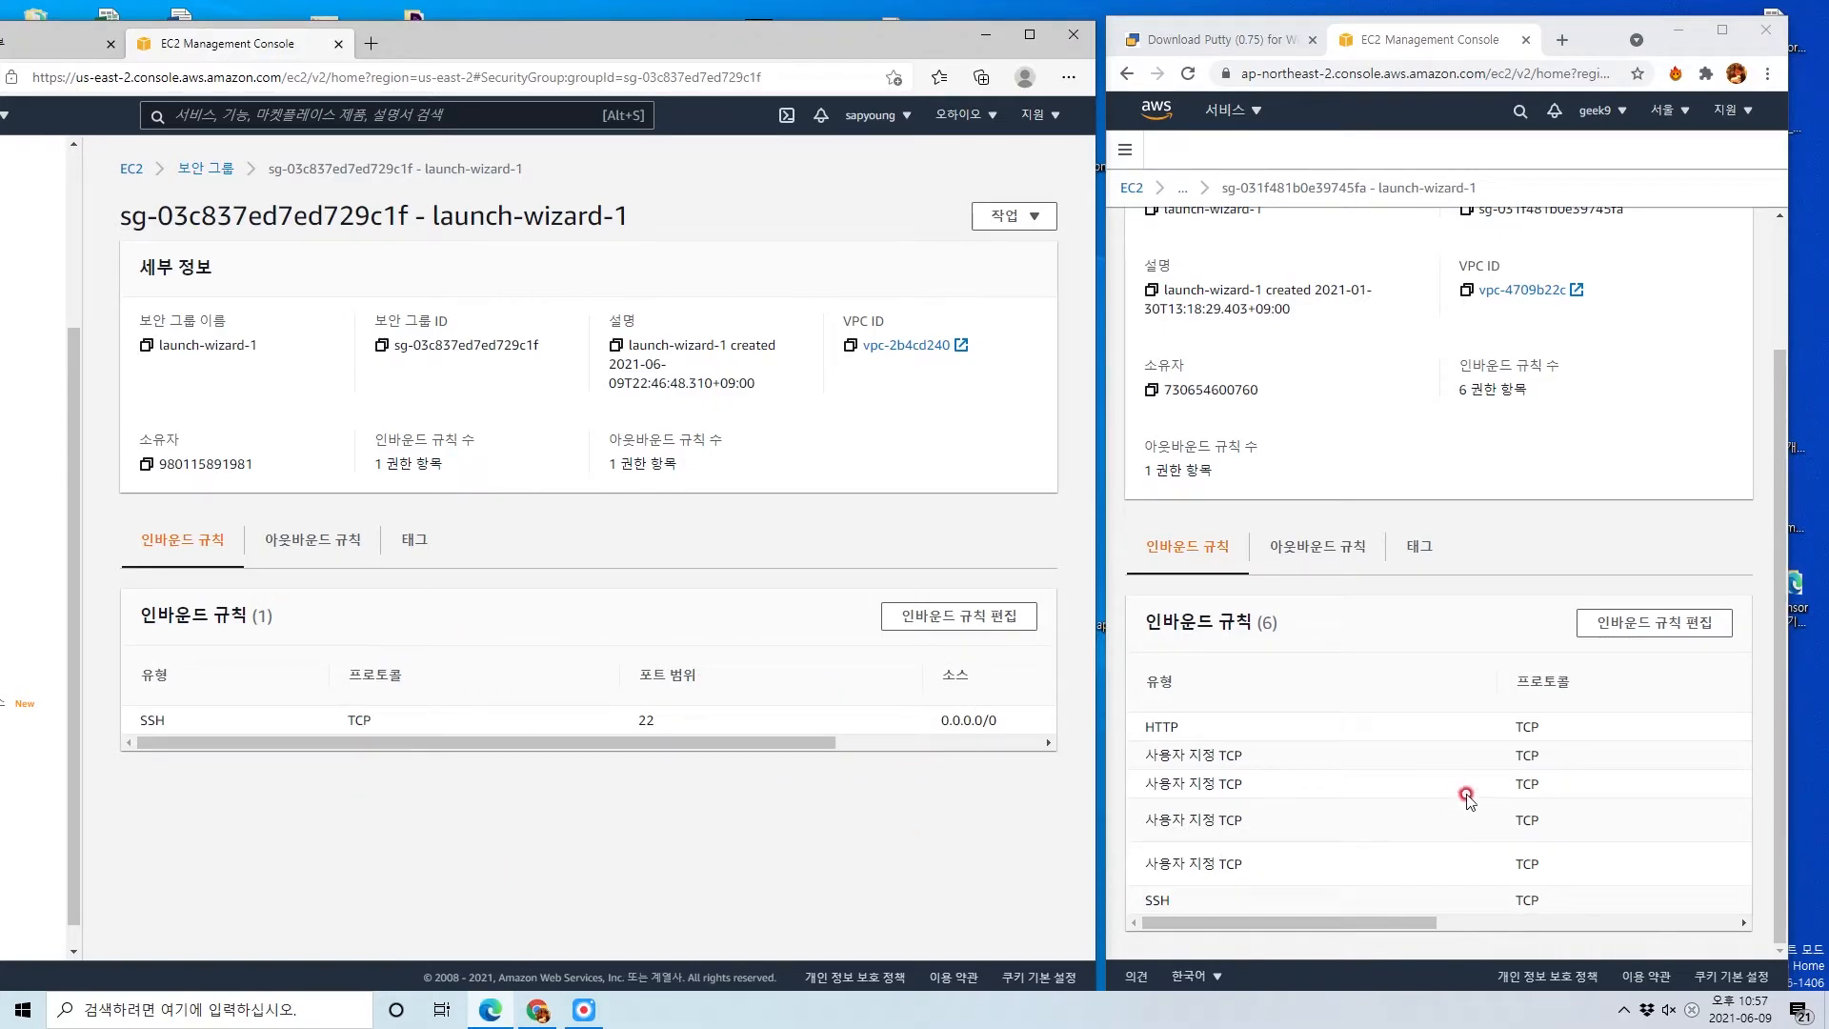
# Maximize Chrome to review the full inbound rules of launch-wizard-1, and minimize it to return to the Edge console
pyautogui.click(1544, 564)
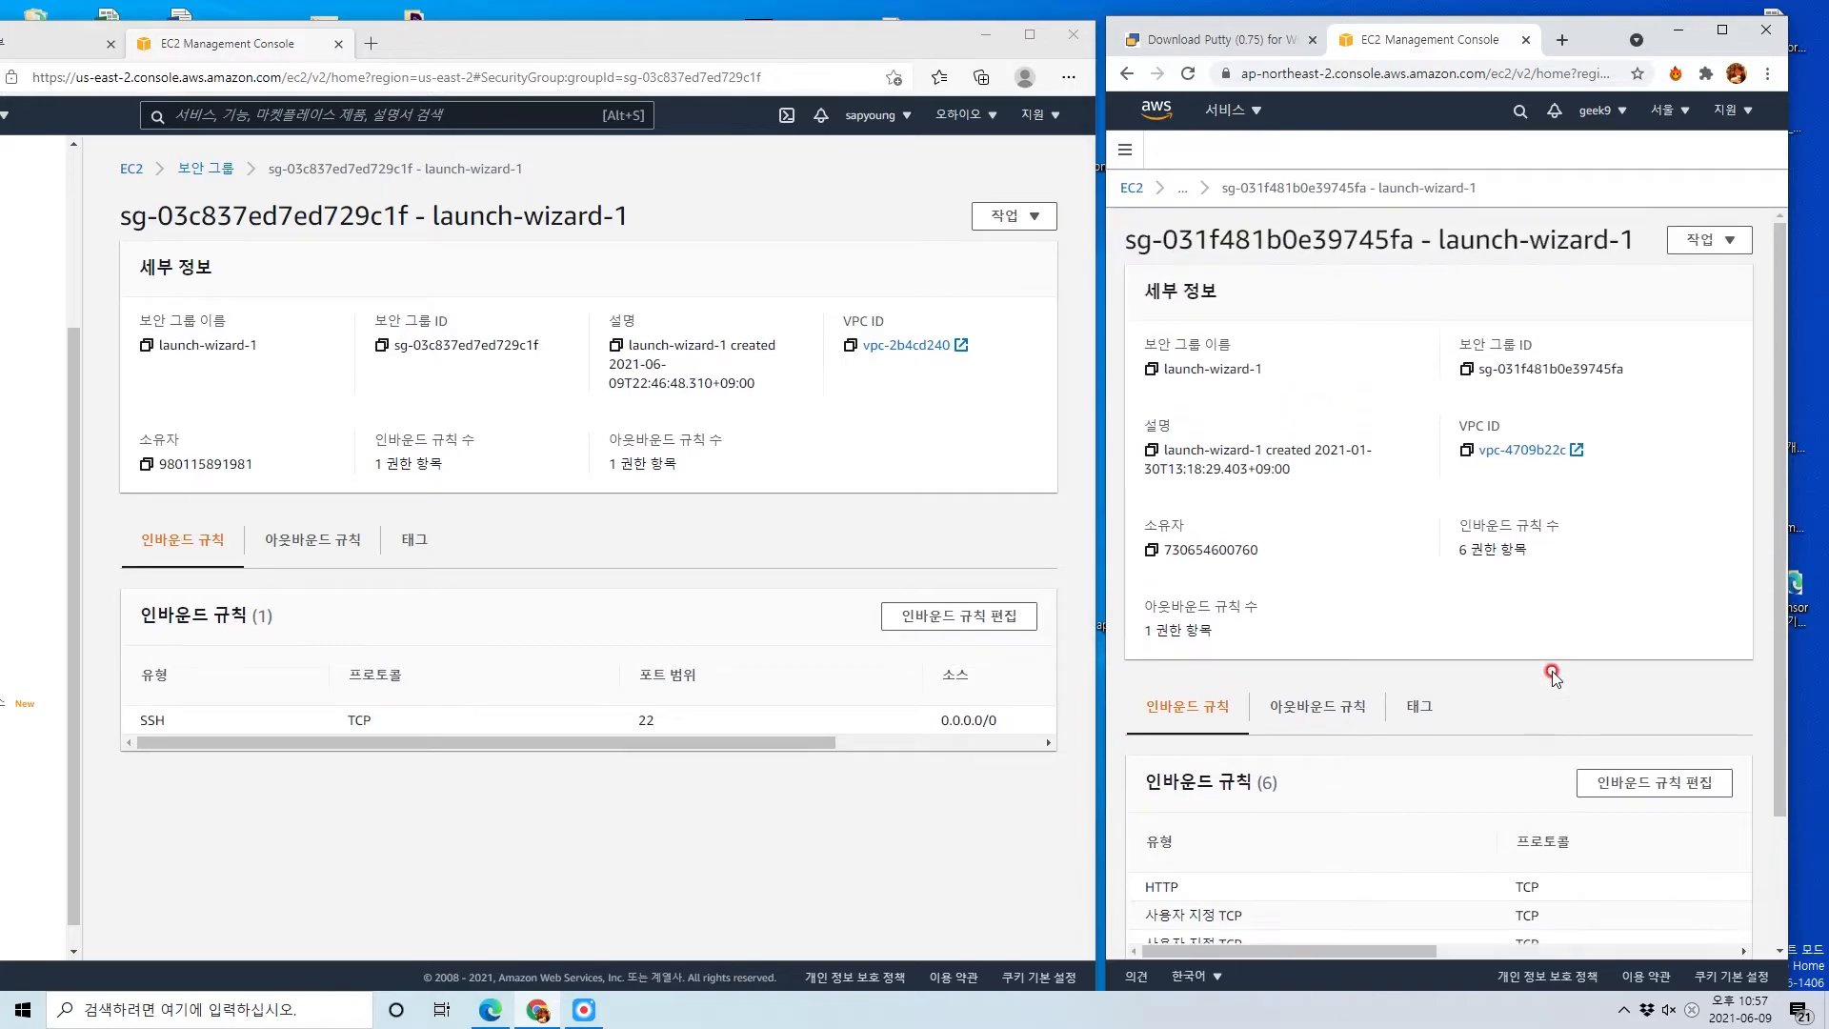
pyautogui.click(1718, 34)
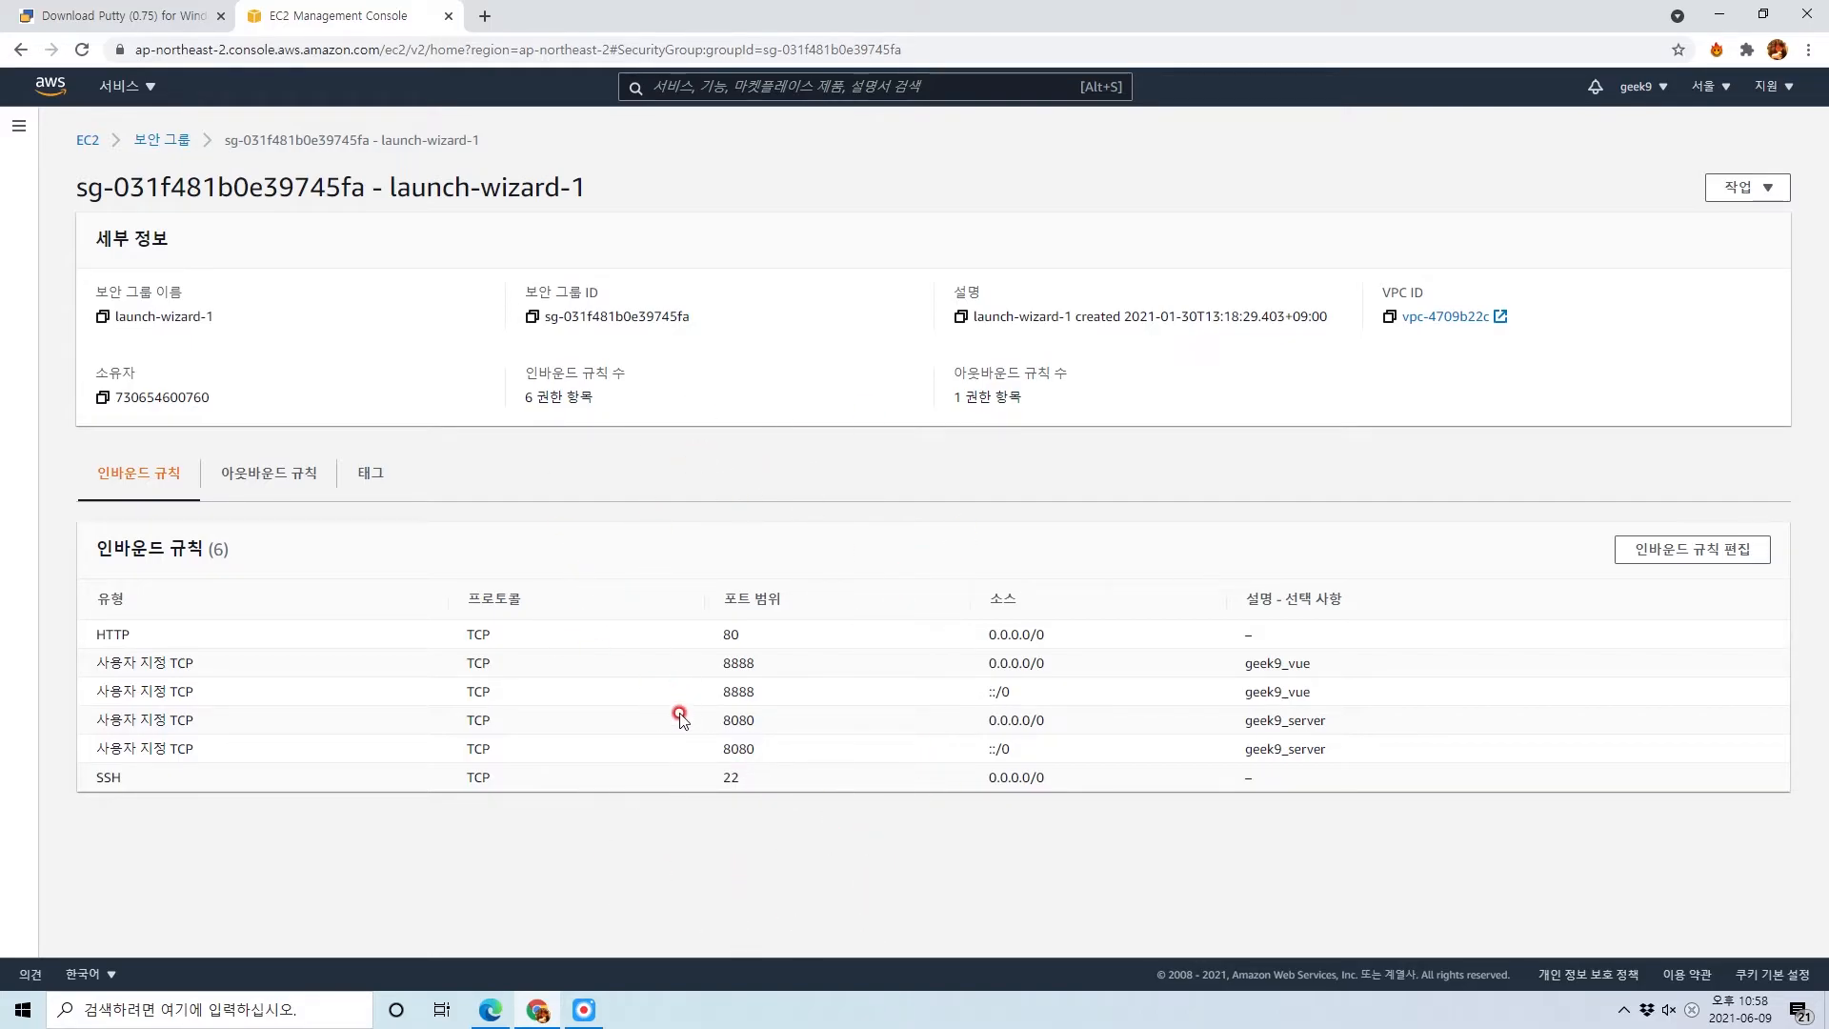
pyautogui.click(1711, 16)
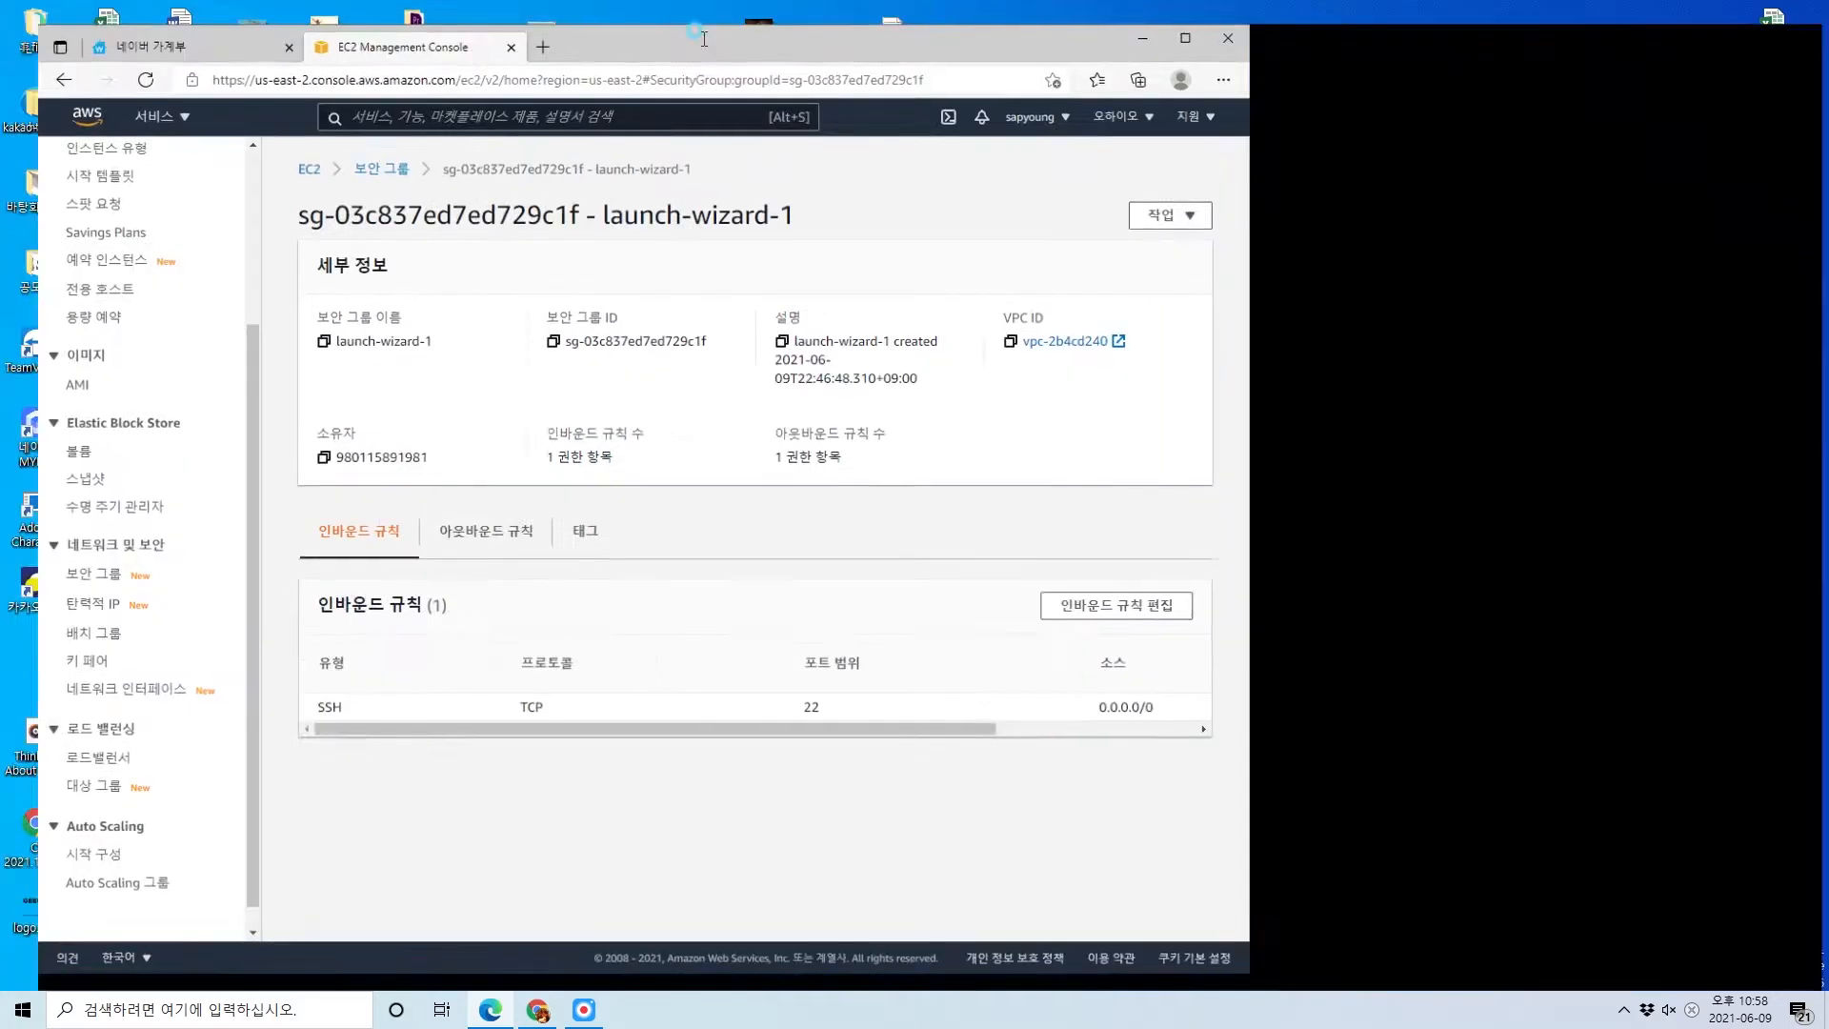
# Maximize the Edge window and reopen the launch-wizard-1 details from the security groups list
pyautogui.doubleClick(704, 38)
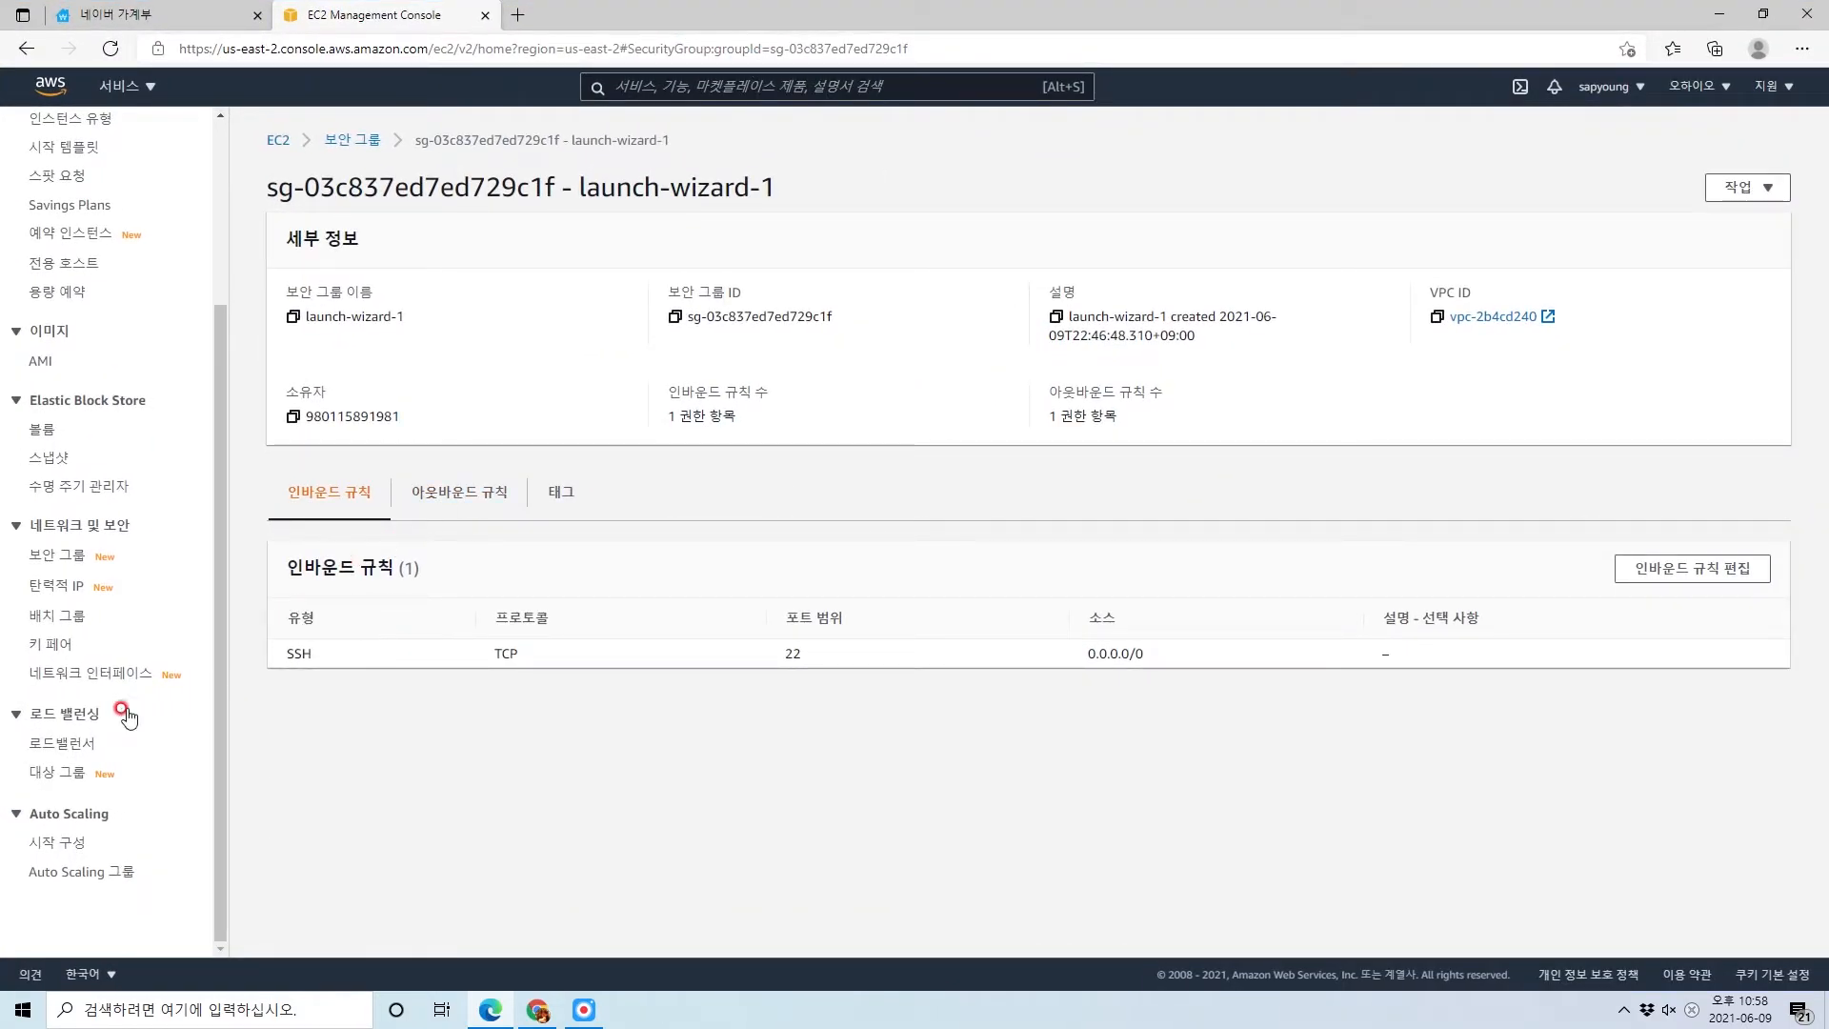
pyautogui.click(71, 557)
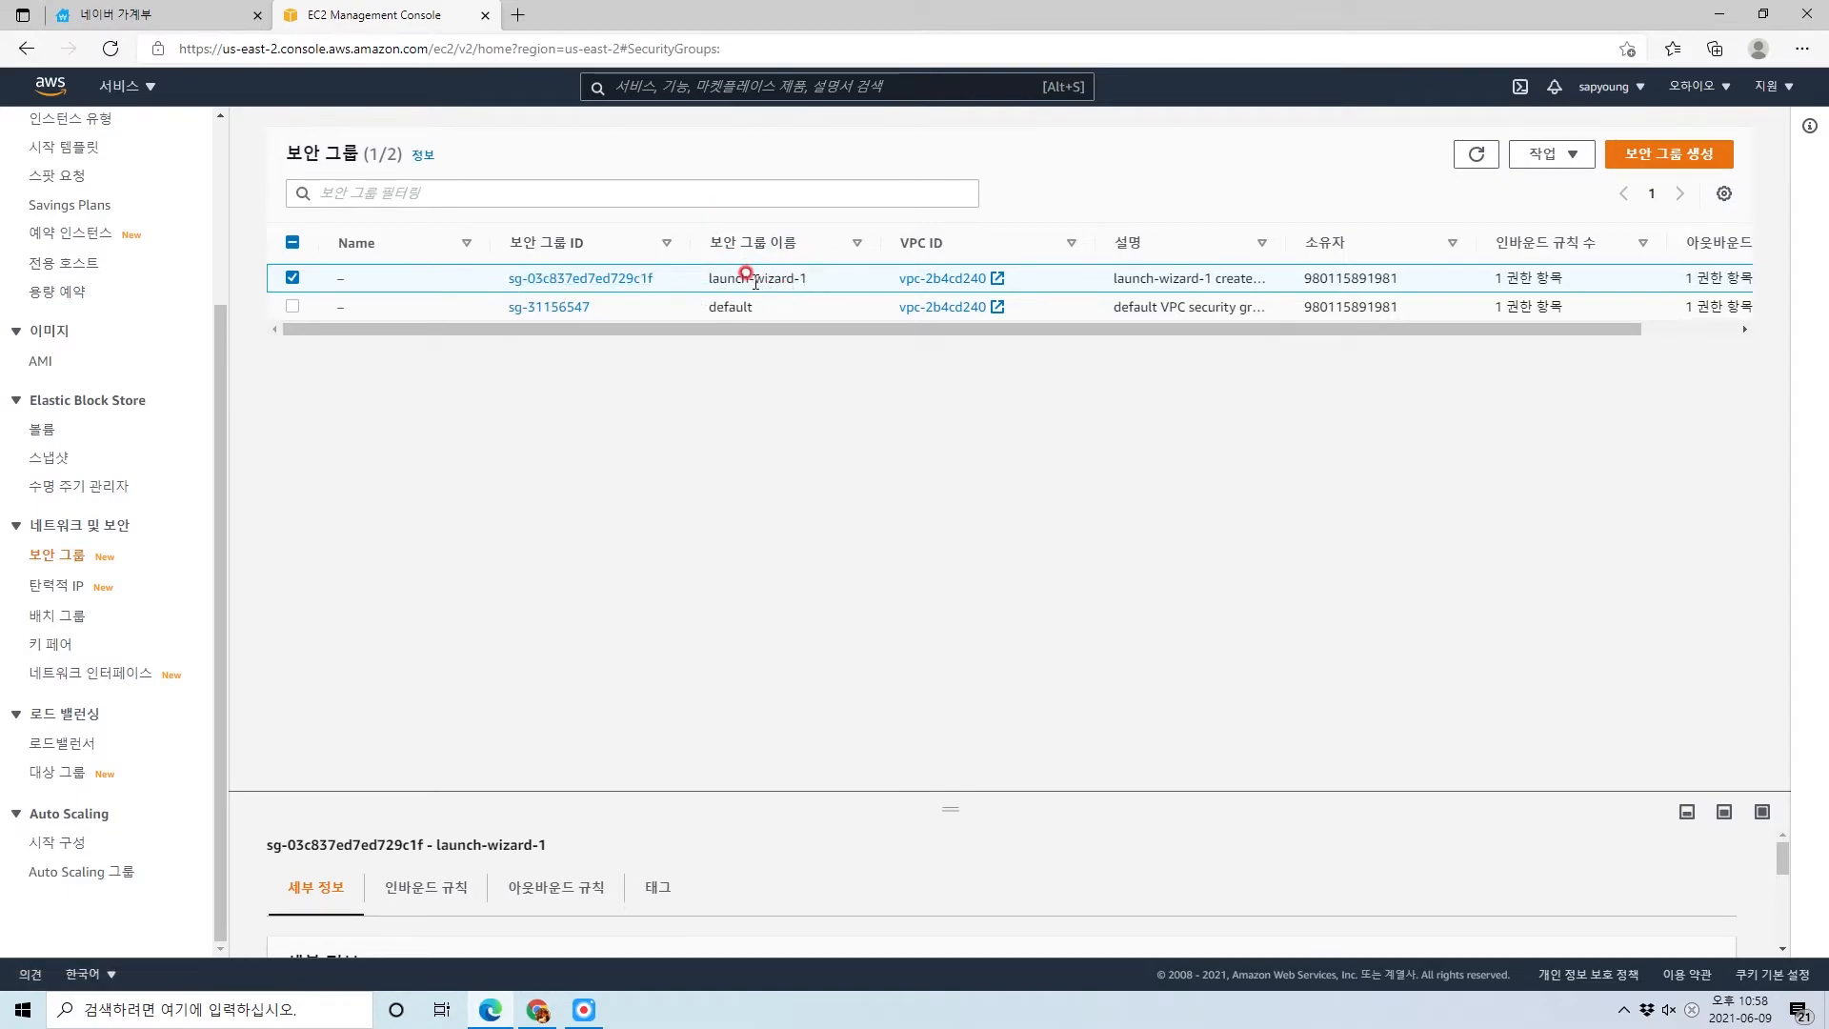
pyautogui.click(576, 278)
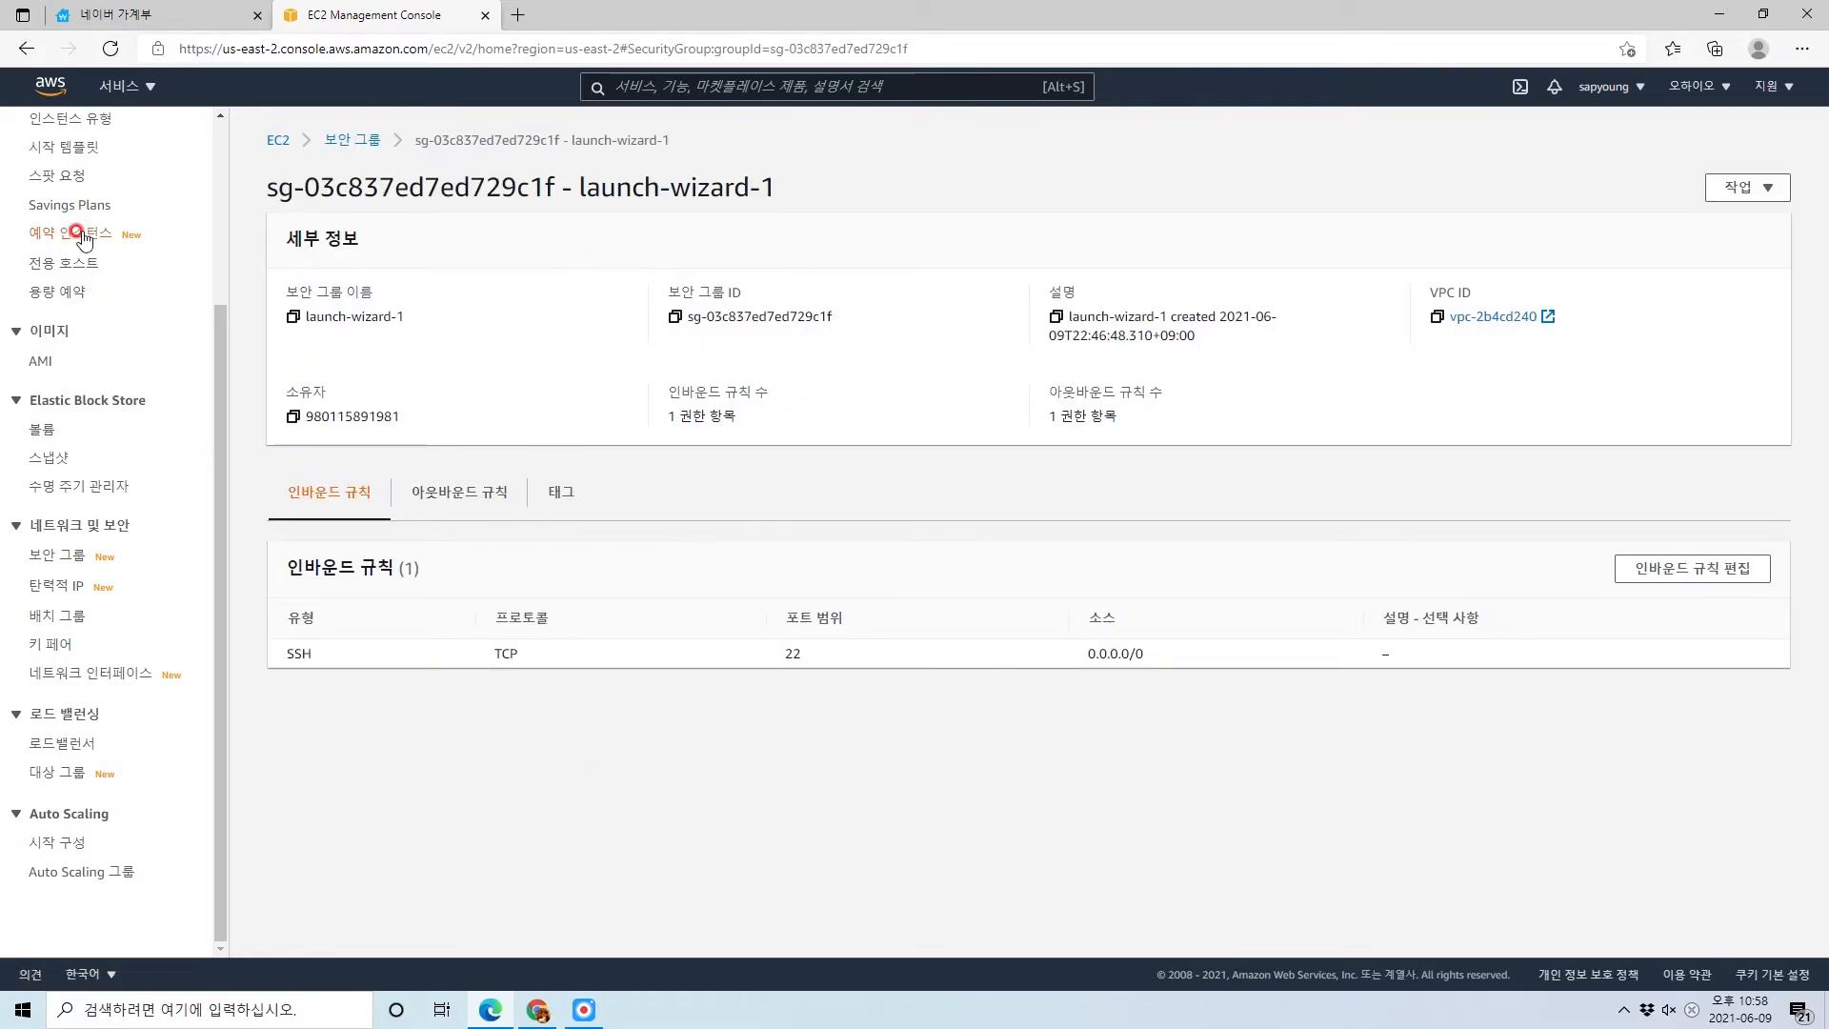
# Open the running instance from the EC2 dashboard and examine which security group its security details list
pyautogui.scroll(3, 83, 281)
pyautogui.click(72, 178)
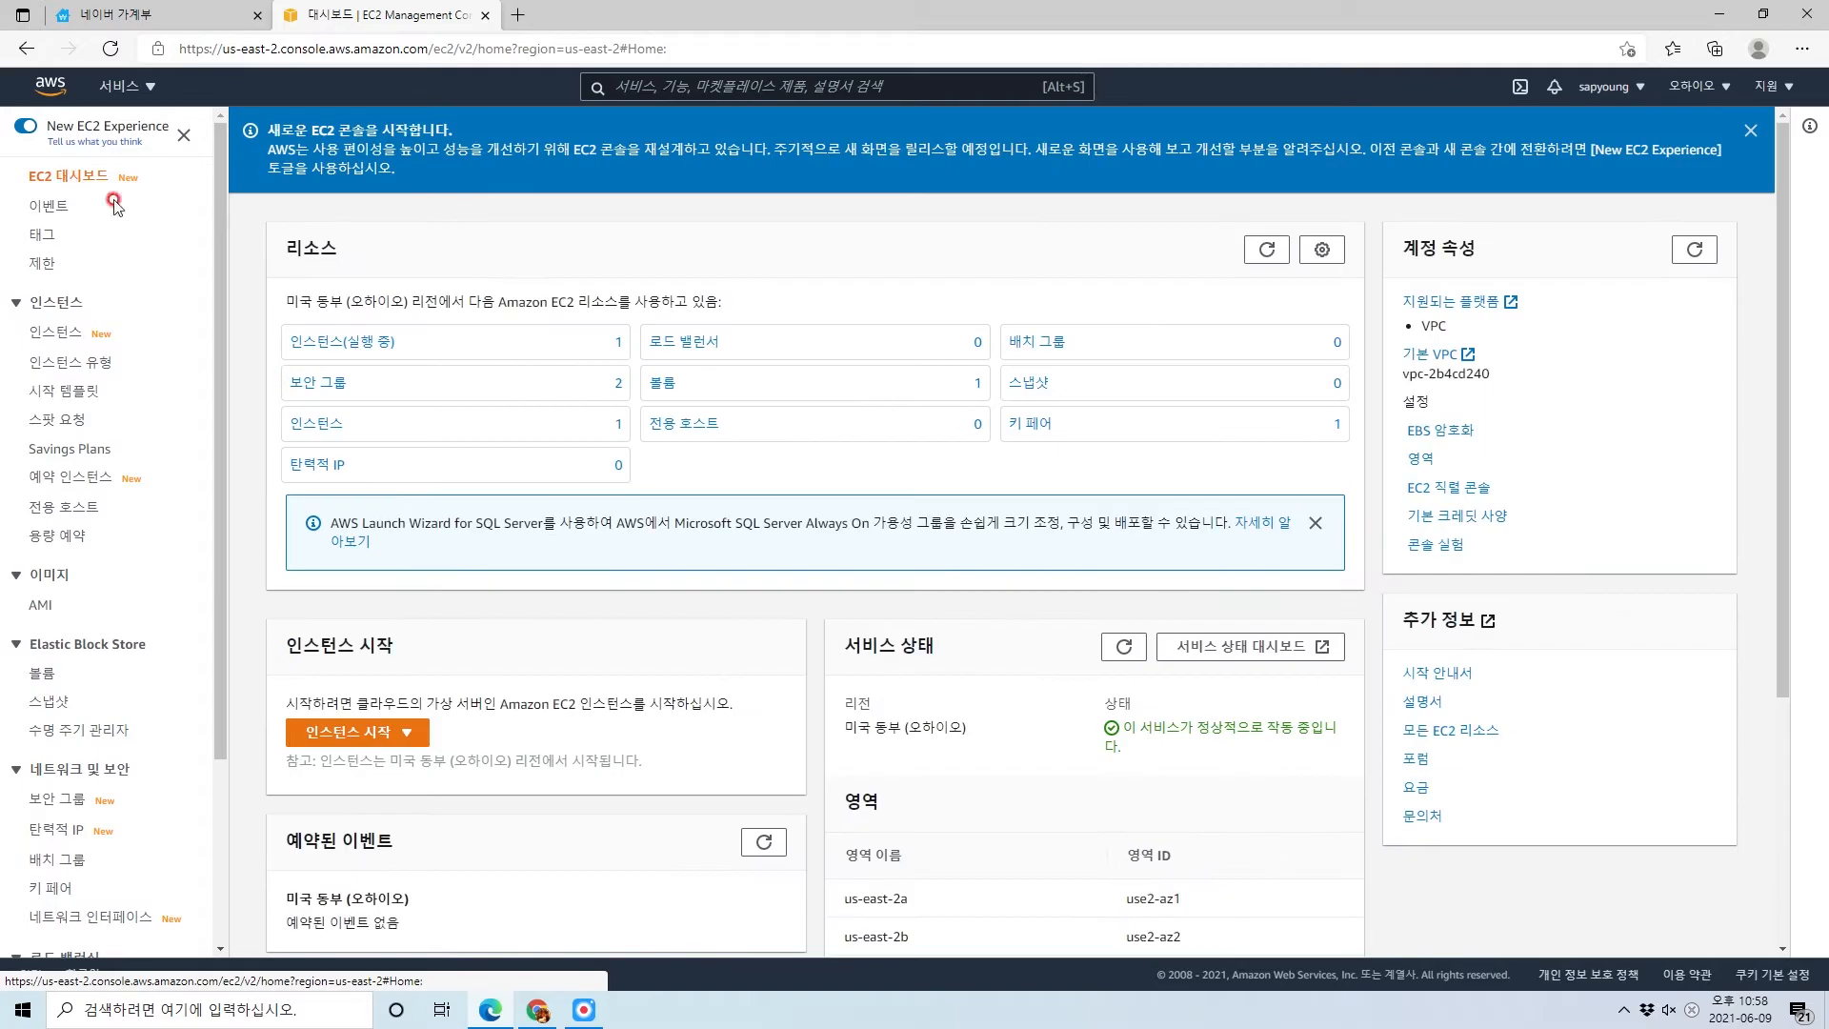
pyautogui.click(611, 343)
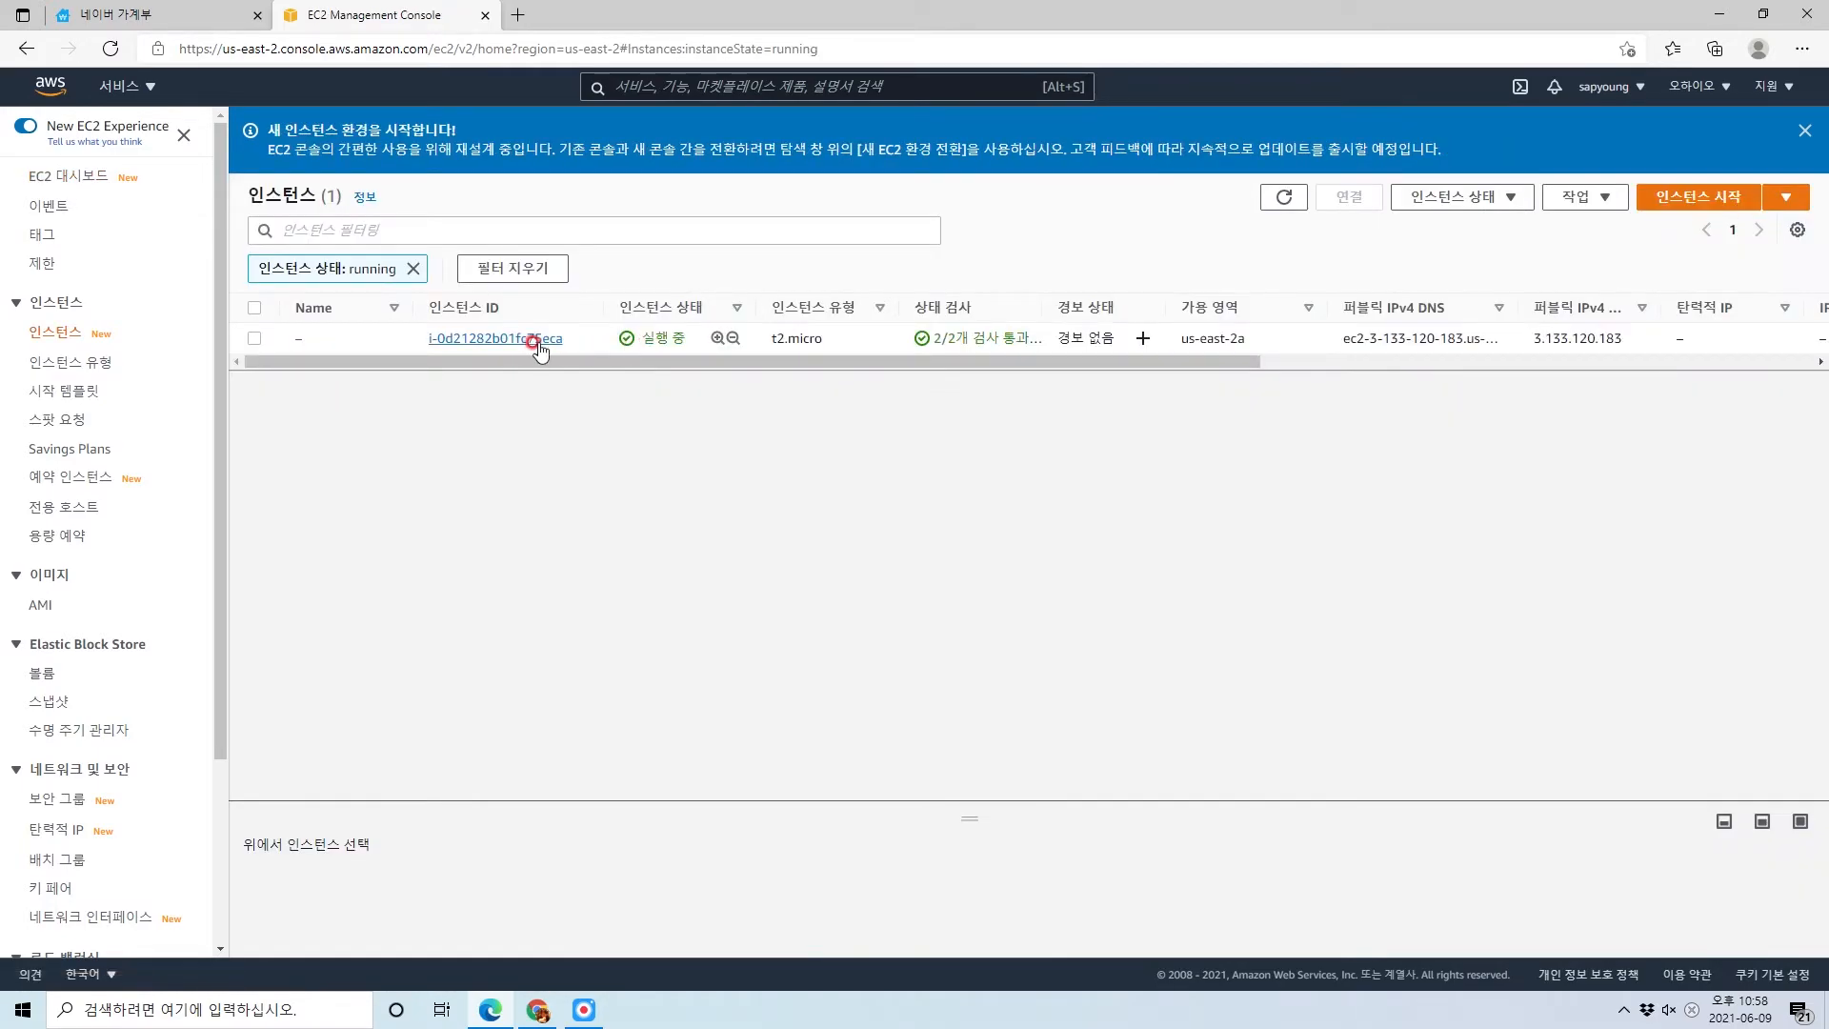
pyautogui.click(495, 345)
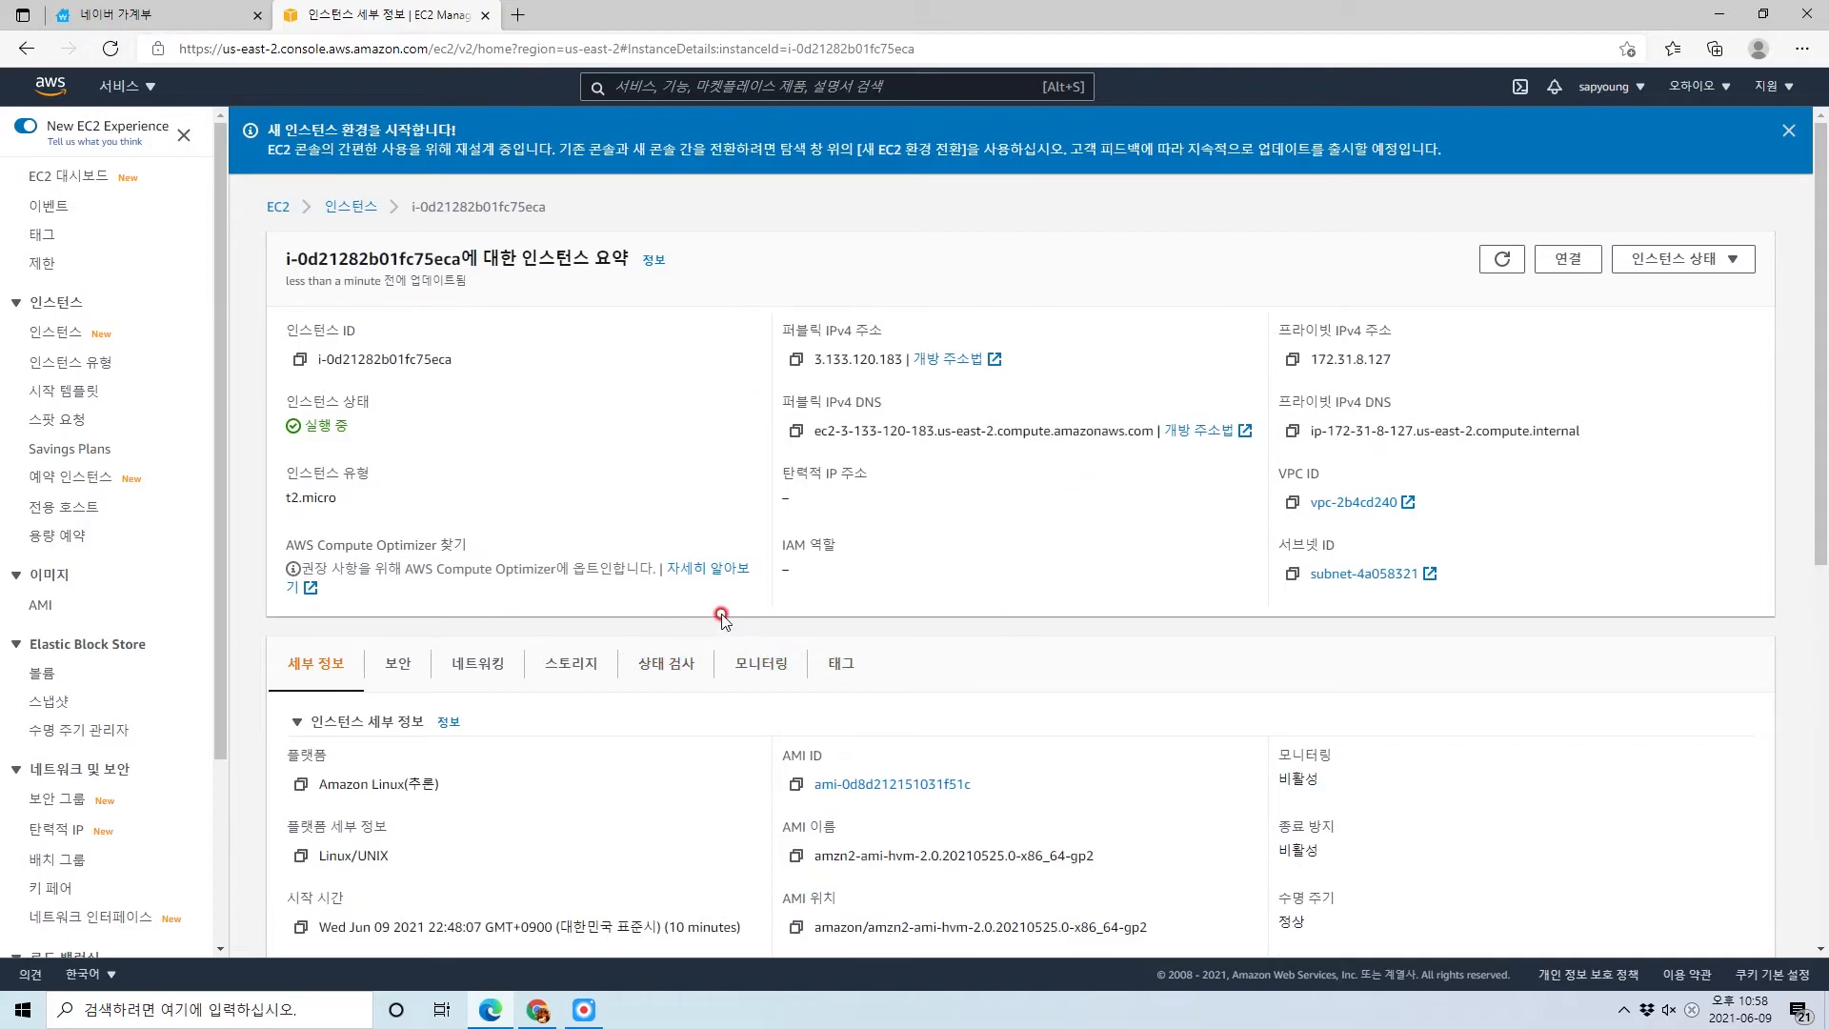
pyautogui.scroll(-3, 620, 547)
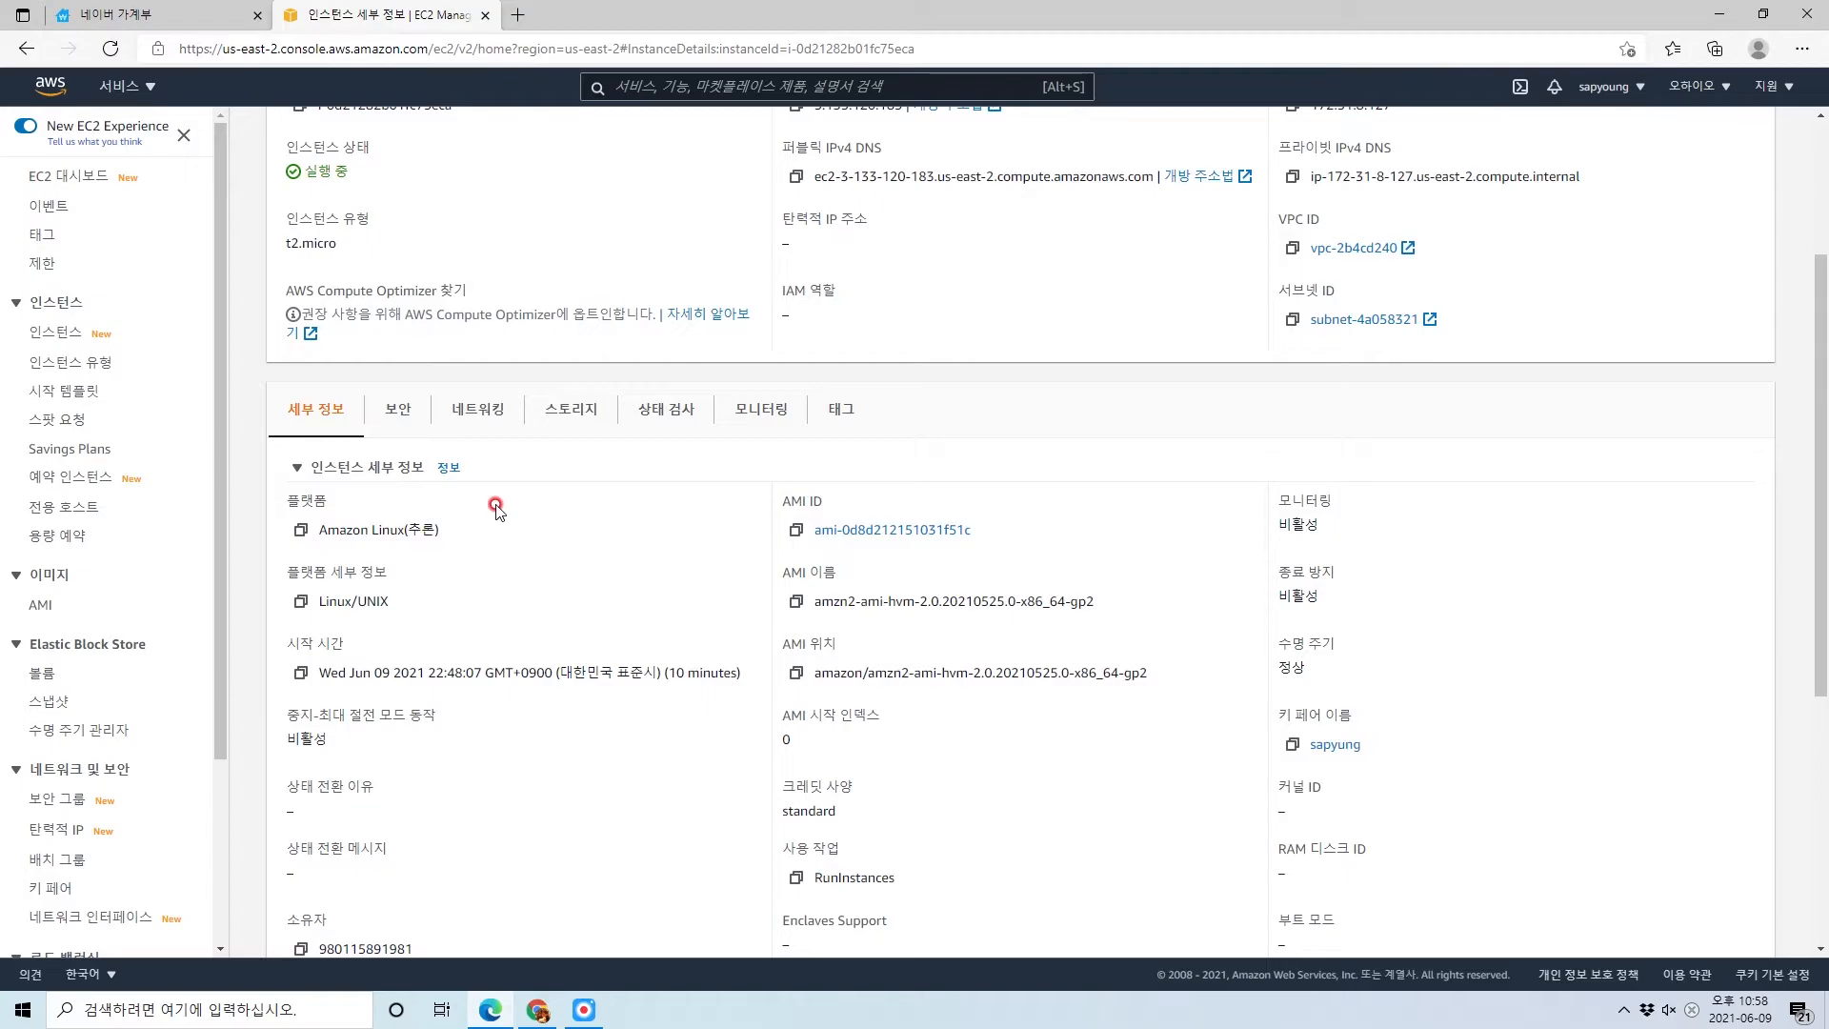
pyautogui.click(399, 411)
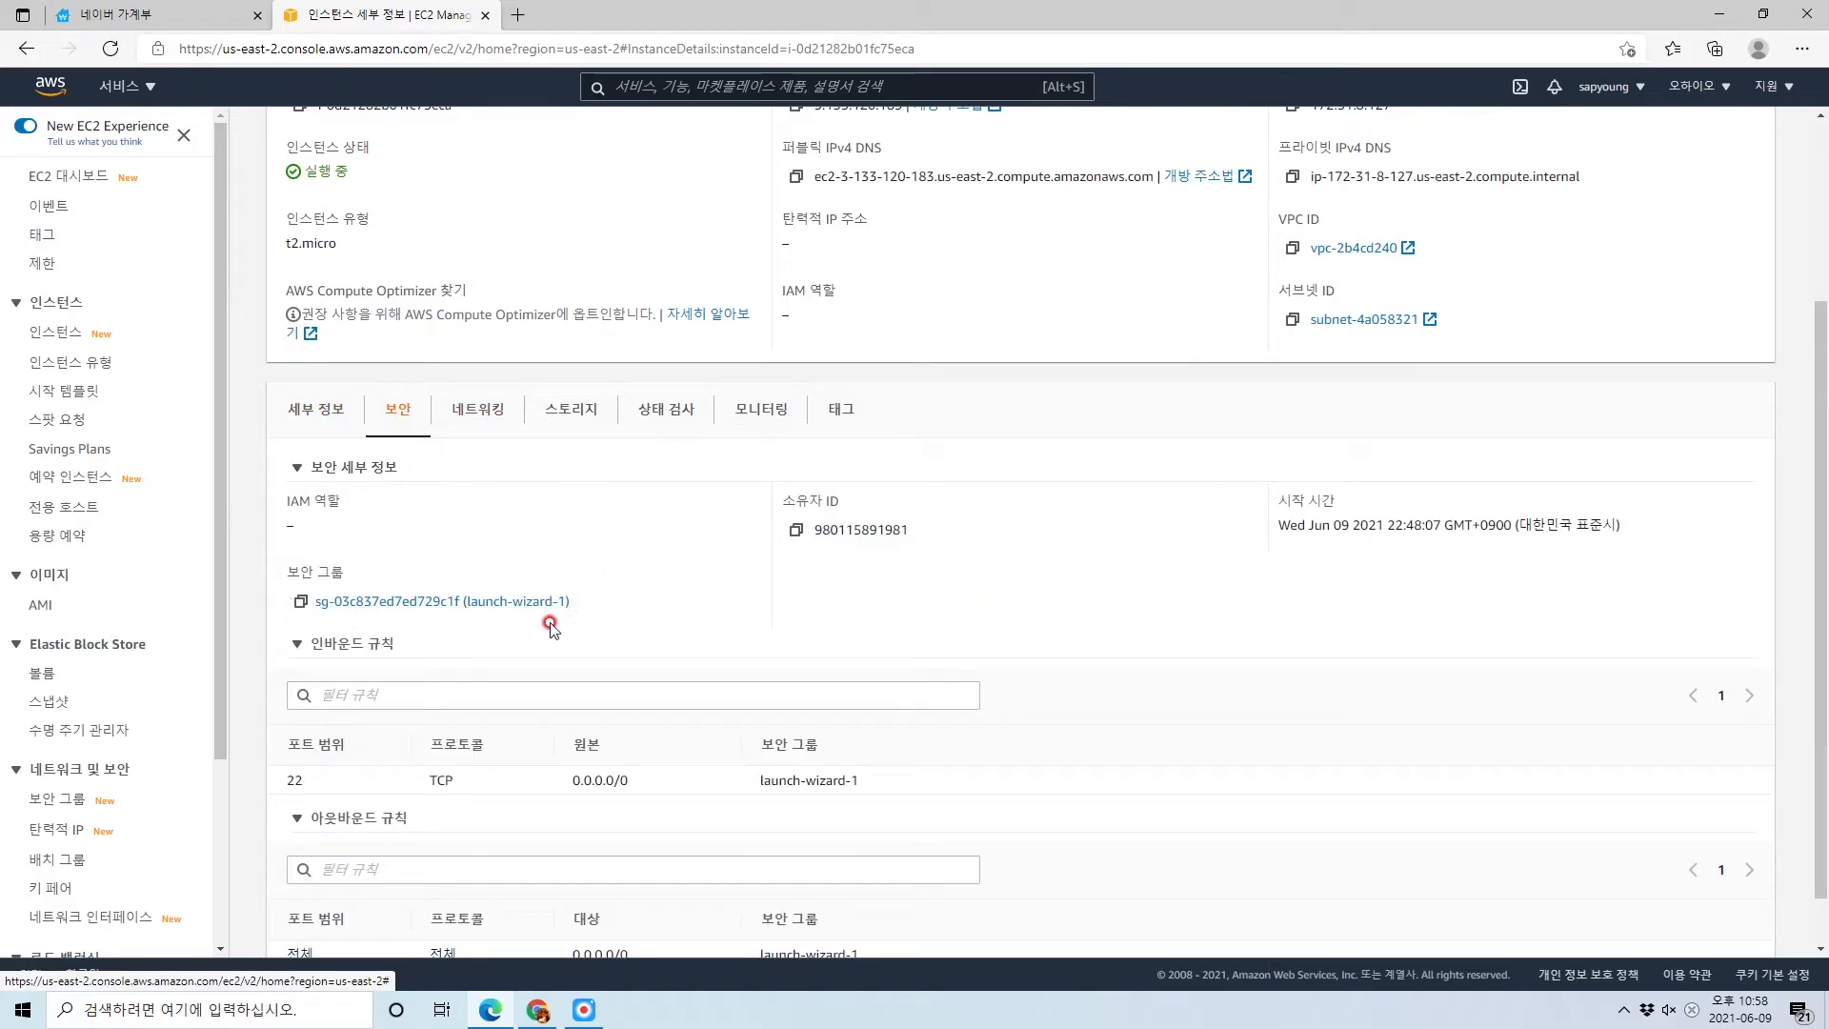
pyautogui.moveTo(592, 606); pyautogui.dragTo(463, 604)
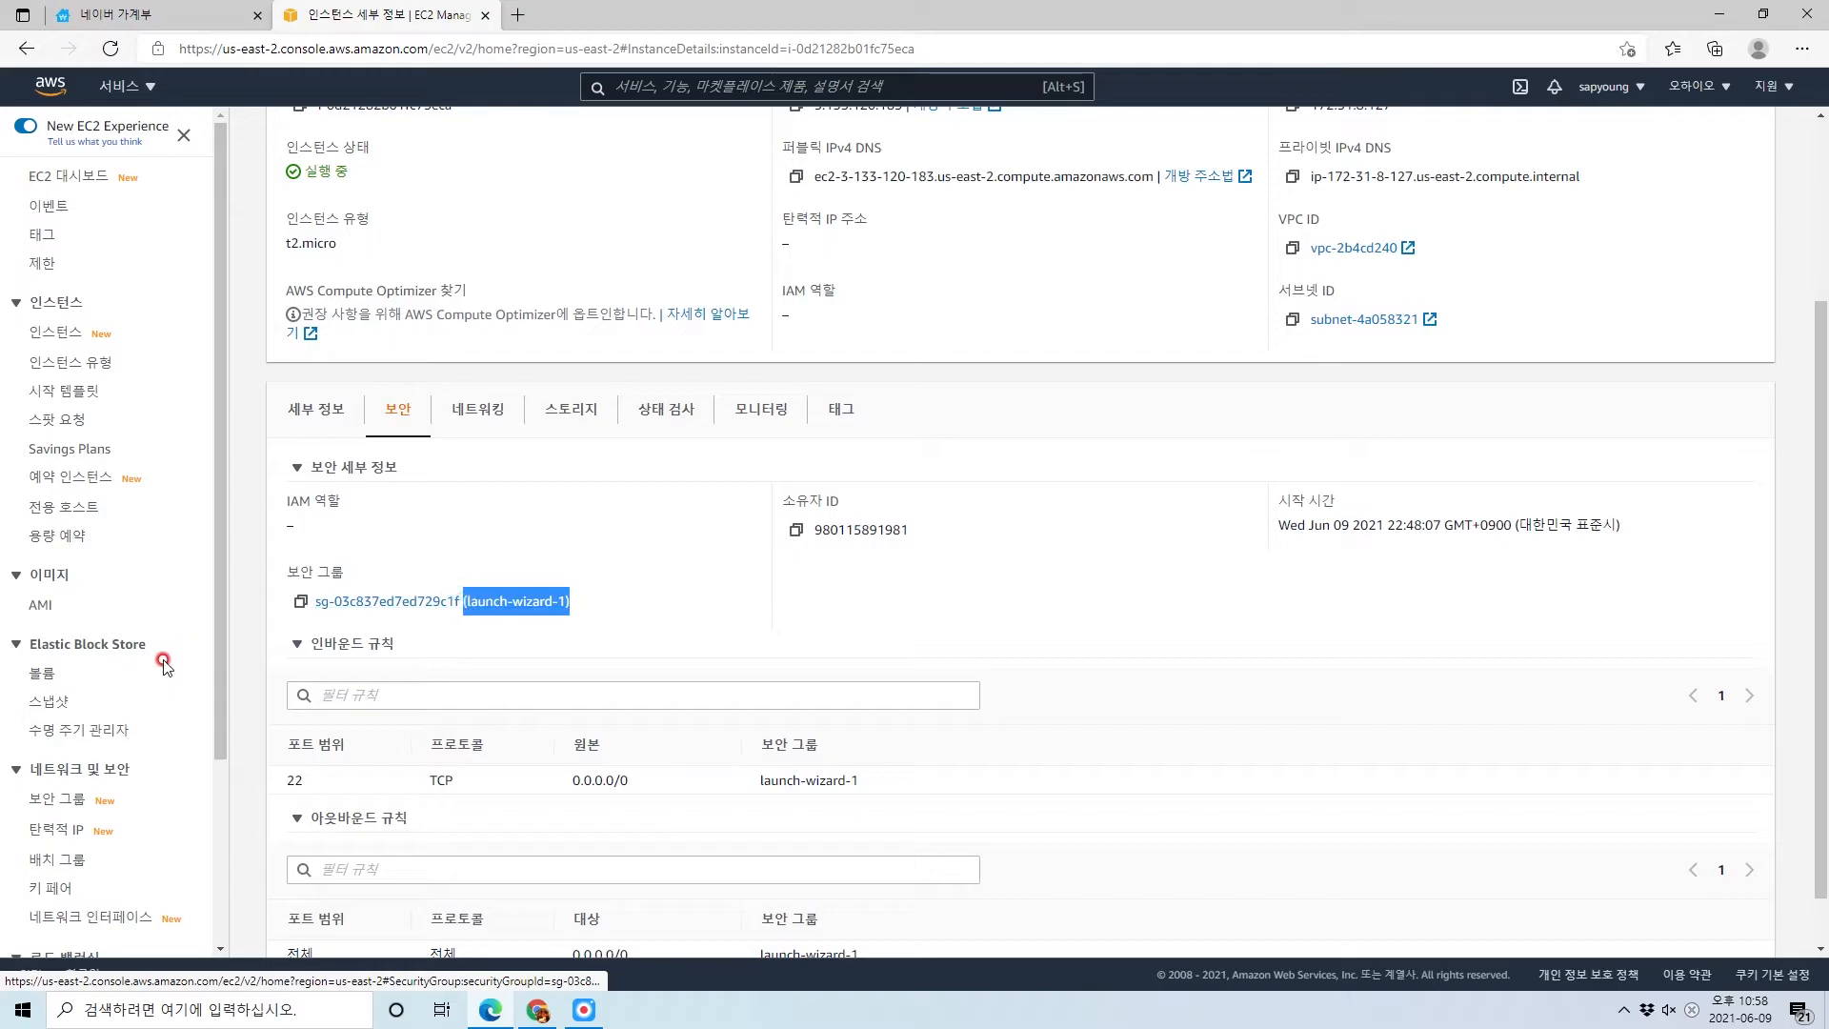
# View launch-wizard-1 in the security groups list, and return to the running instance's security details to check its inbound port range
pyautogui.click(103, 796)
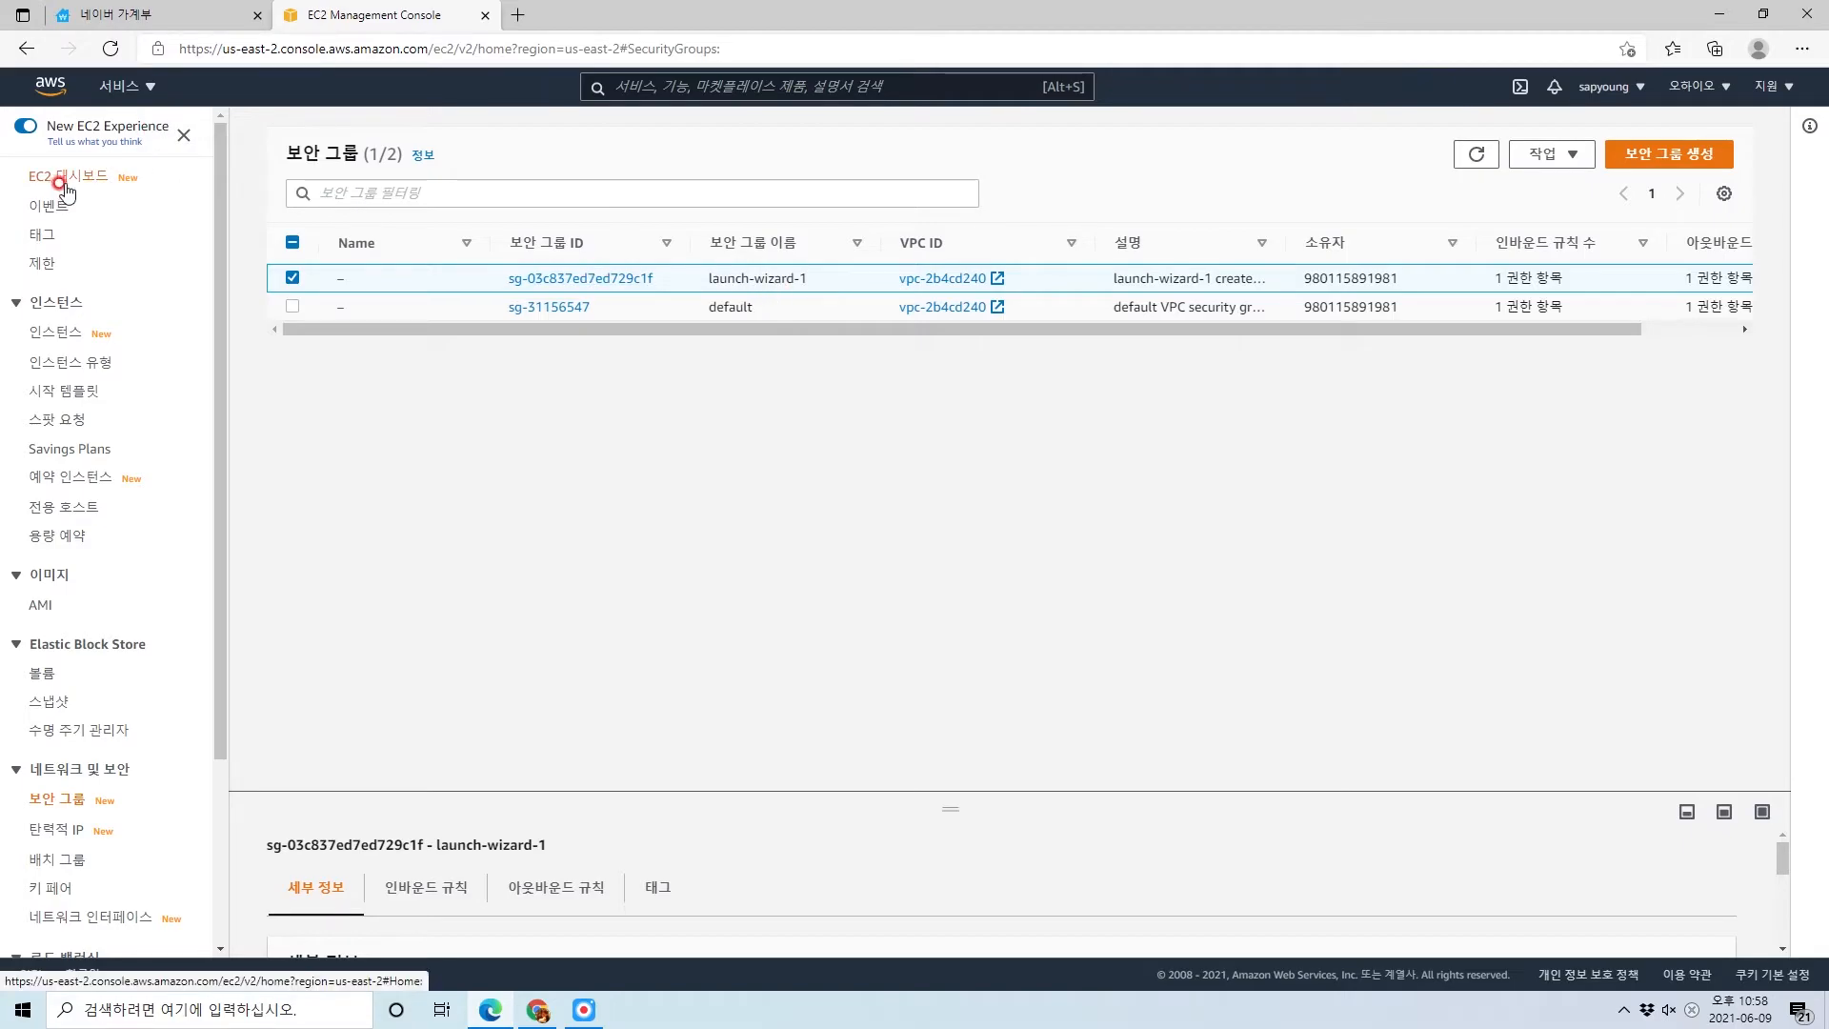
pyautogui.click(589, 278)
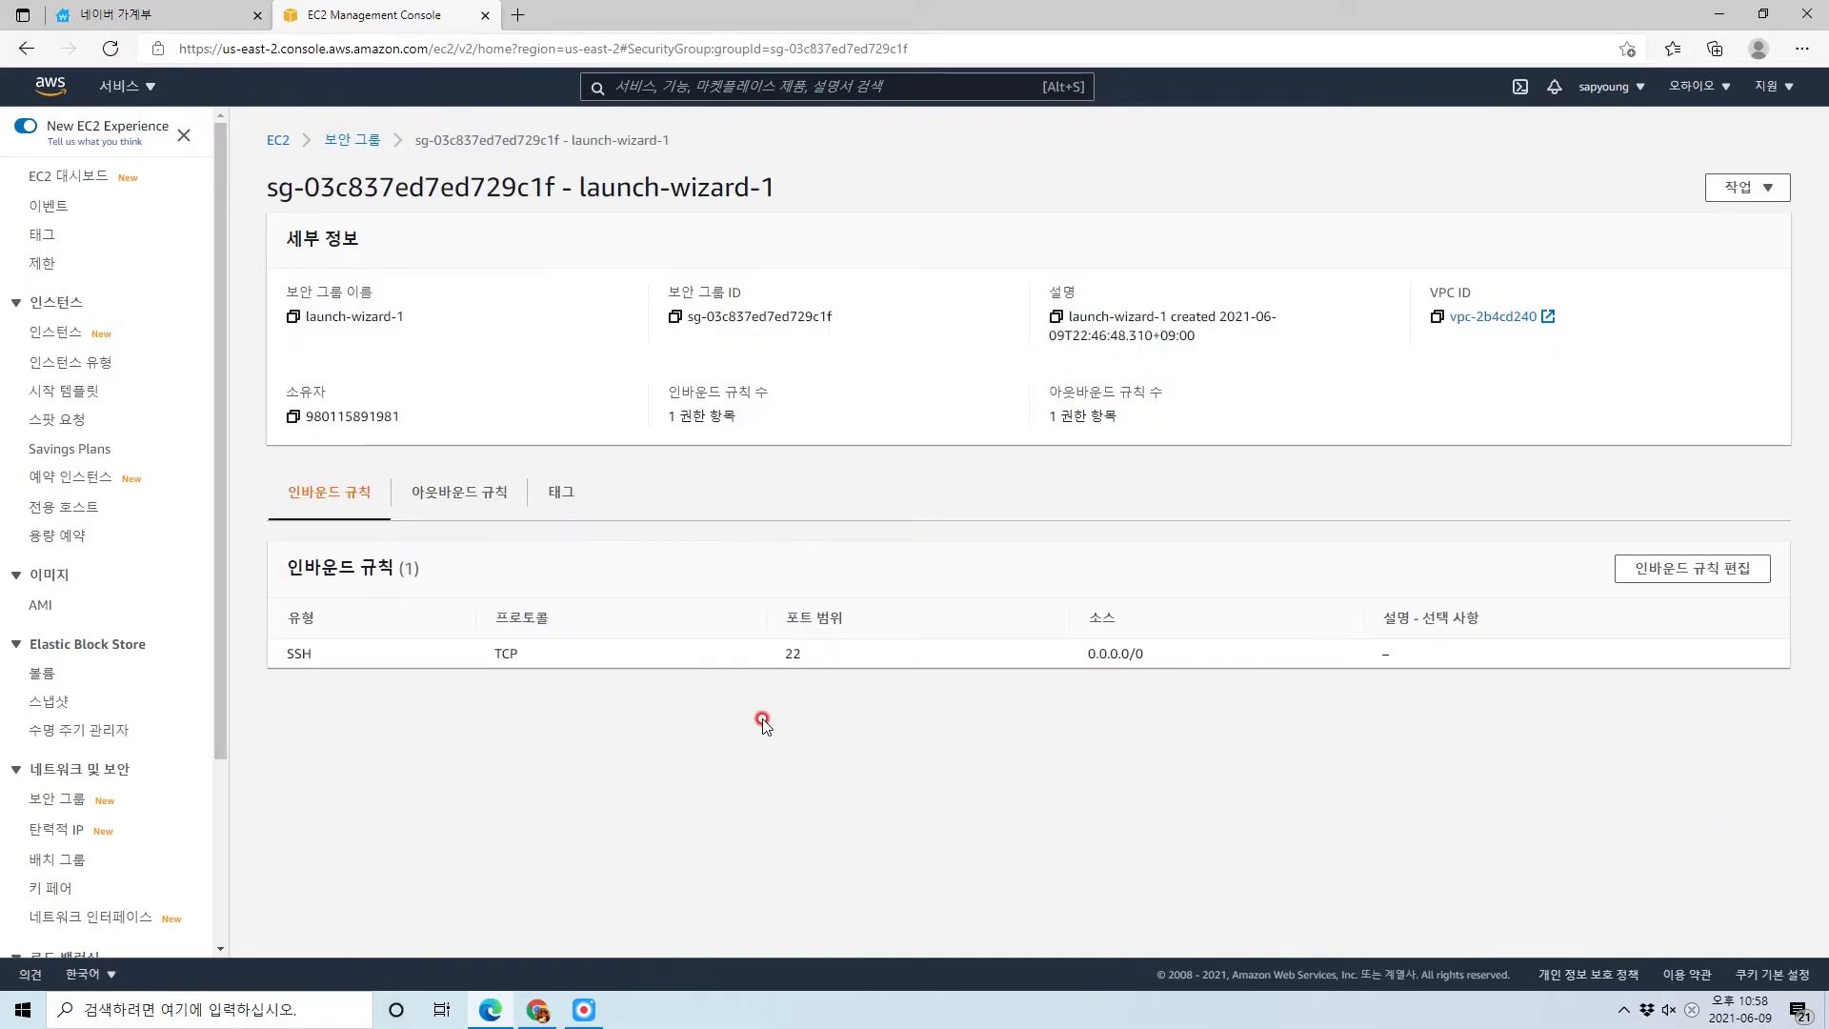
pyautogui.click(40, 178)
pyautogui.click(609, 339)
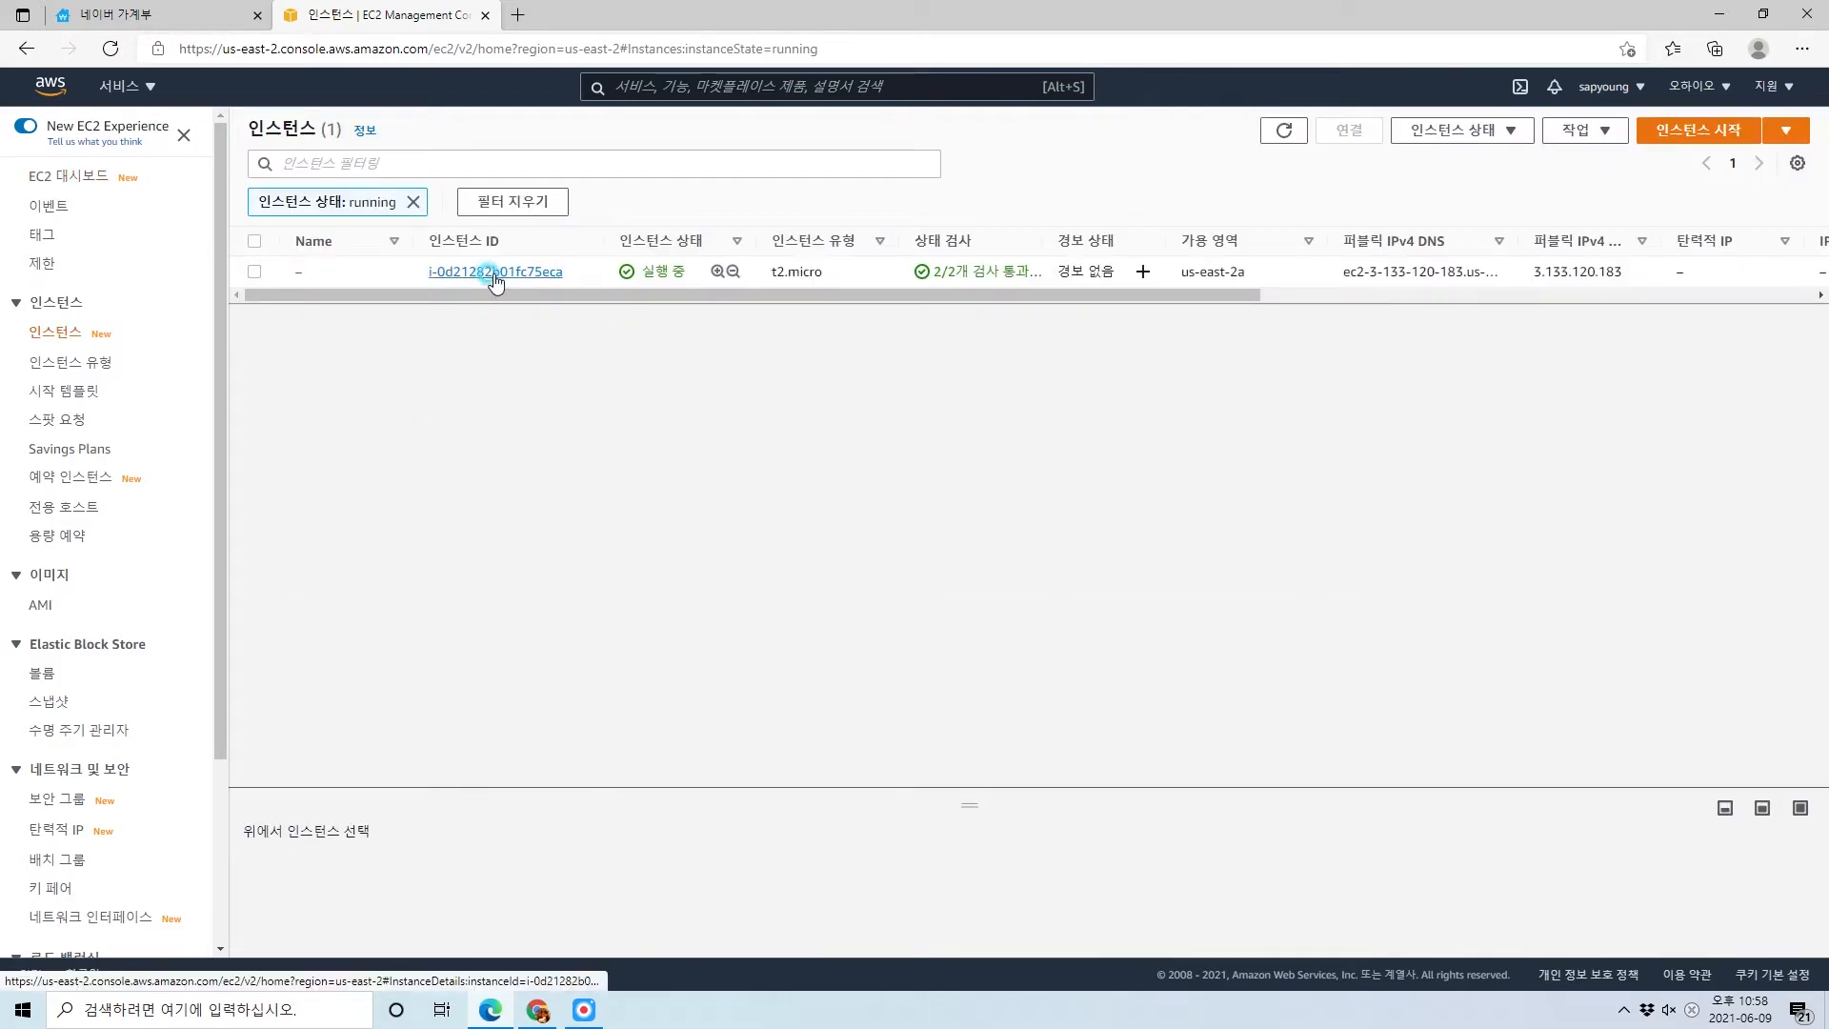
pyautogui.click(495, 274)
pyautogui.click(391, 596)
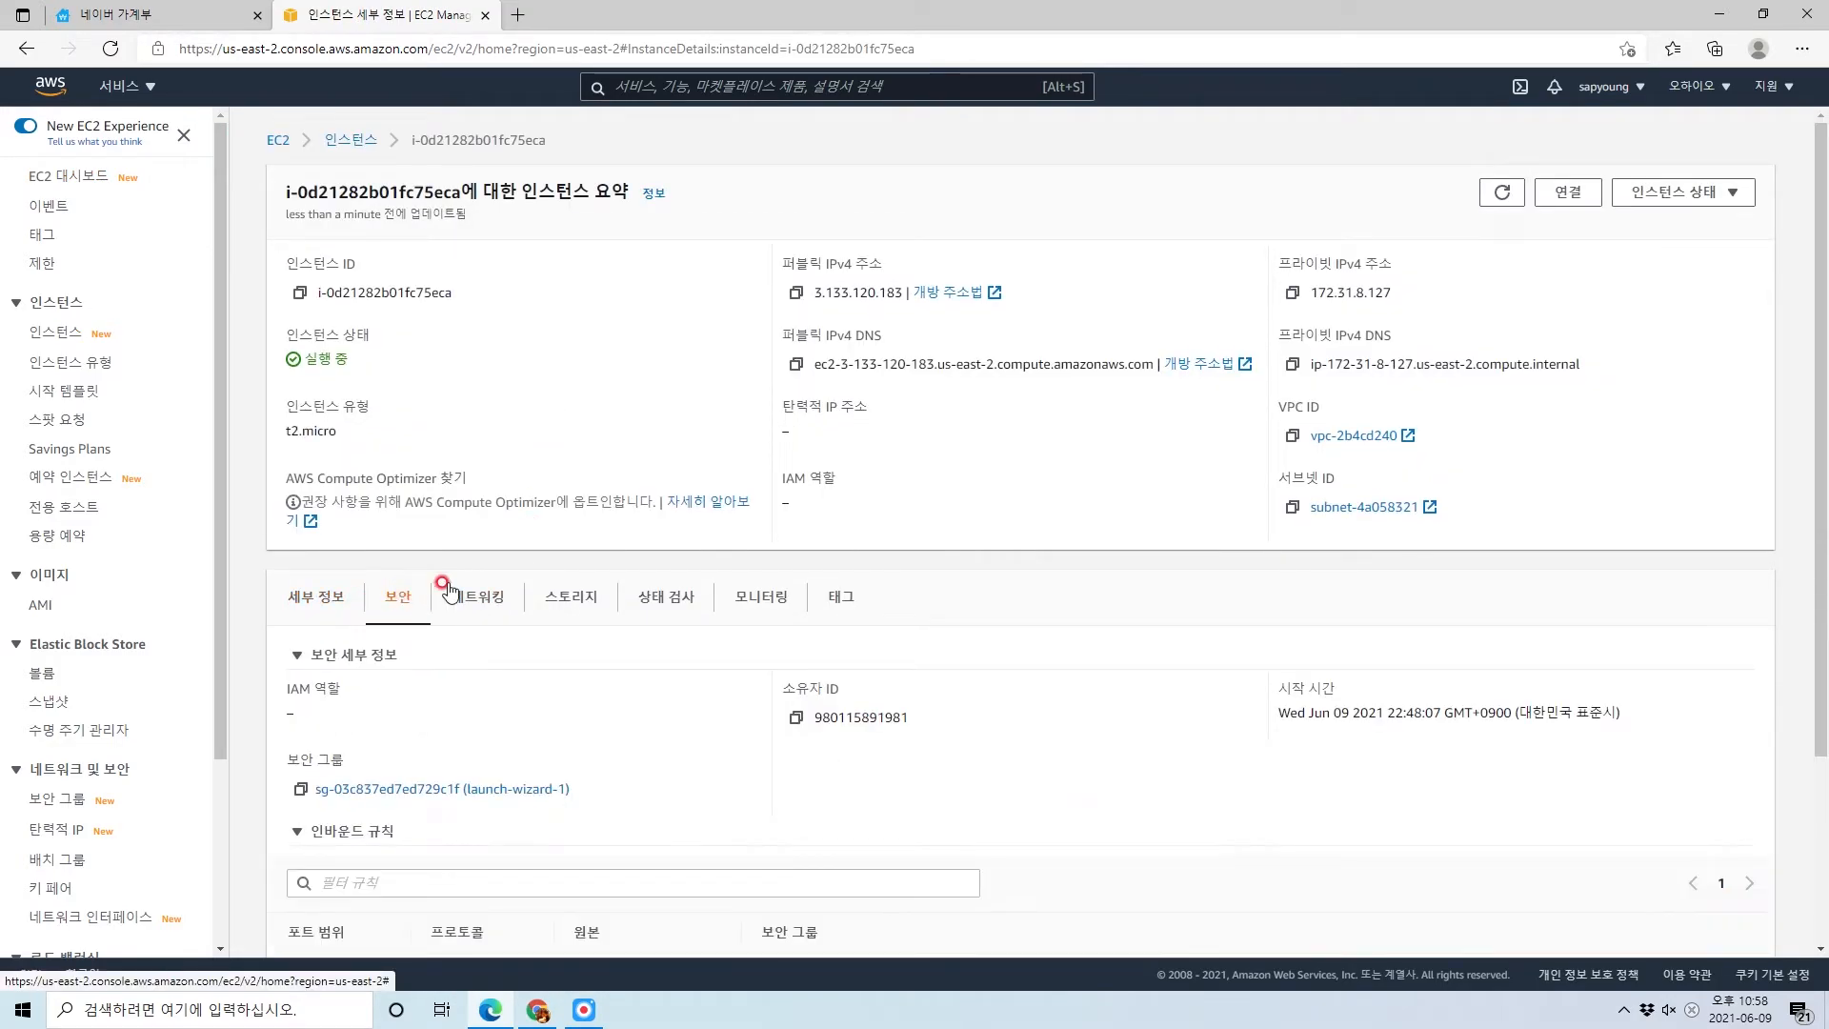
pyautogui.scroll(-3, 445, 588)
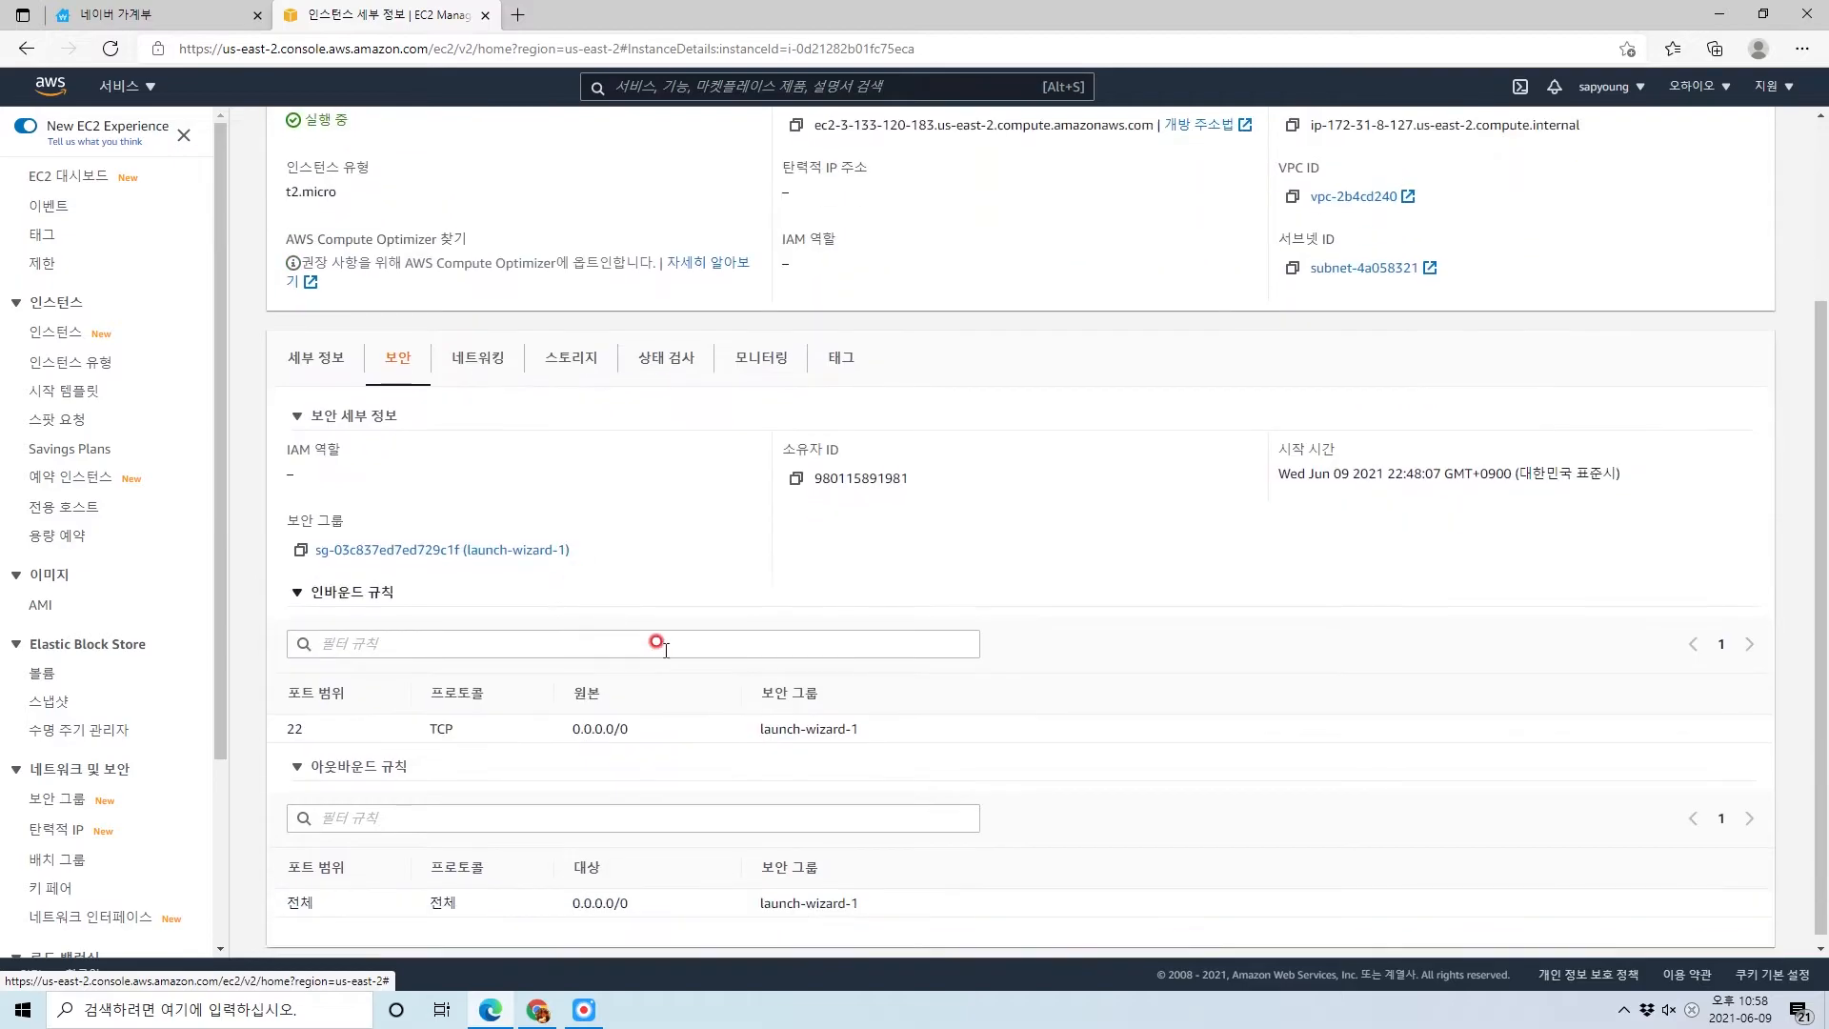
pyautogui.doubleClick(292, 721)
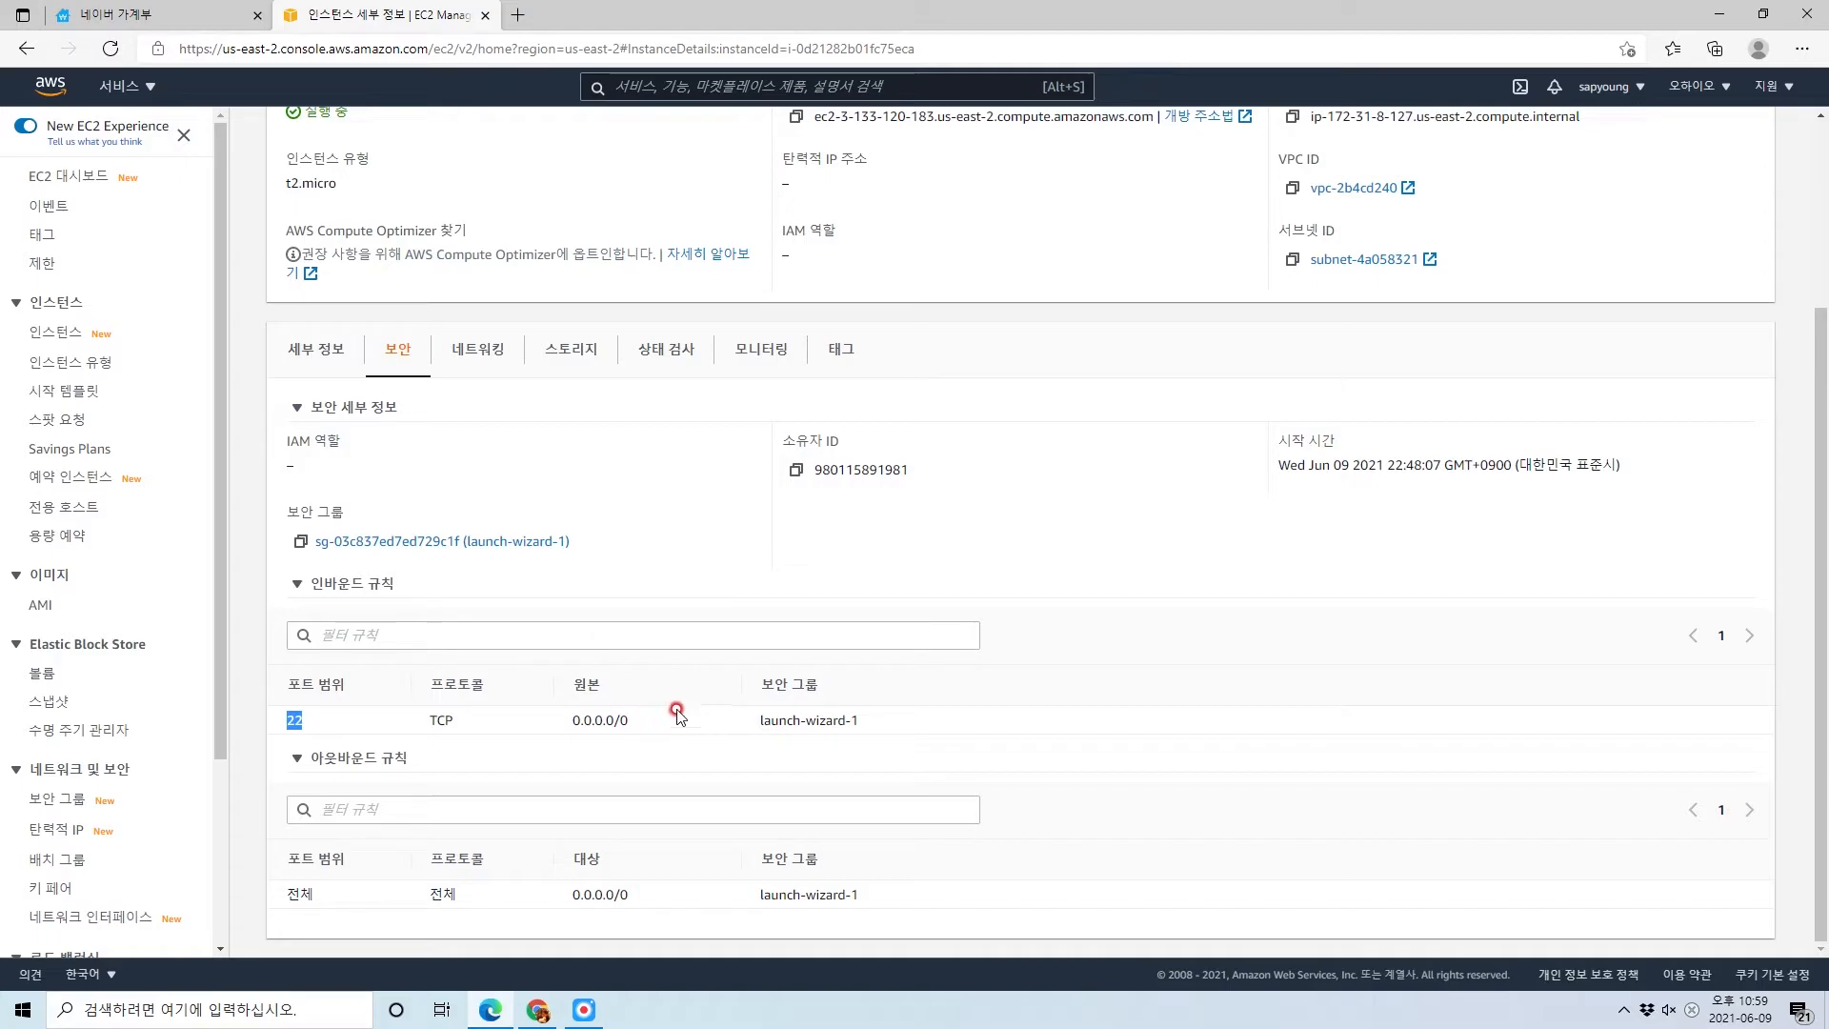
# Search Windows for putty and launch PuTTY
pyautogui.press('super')
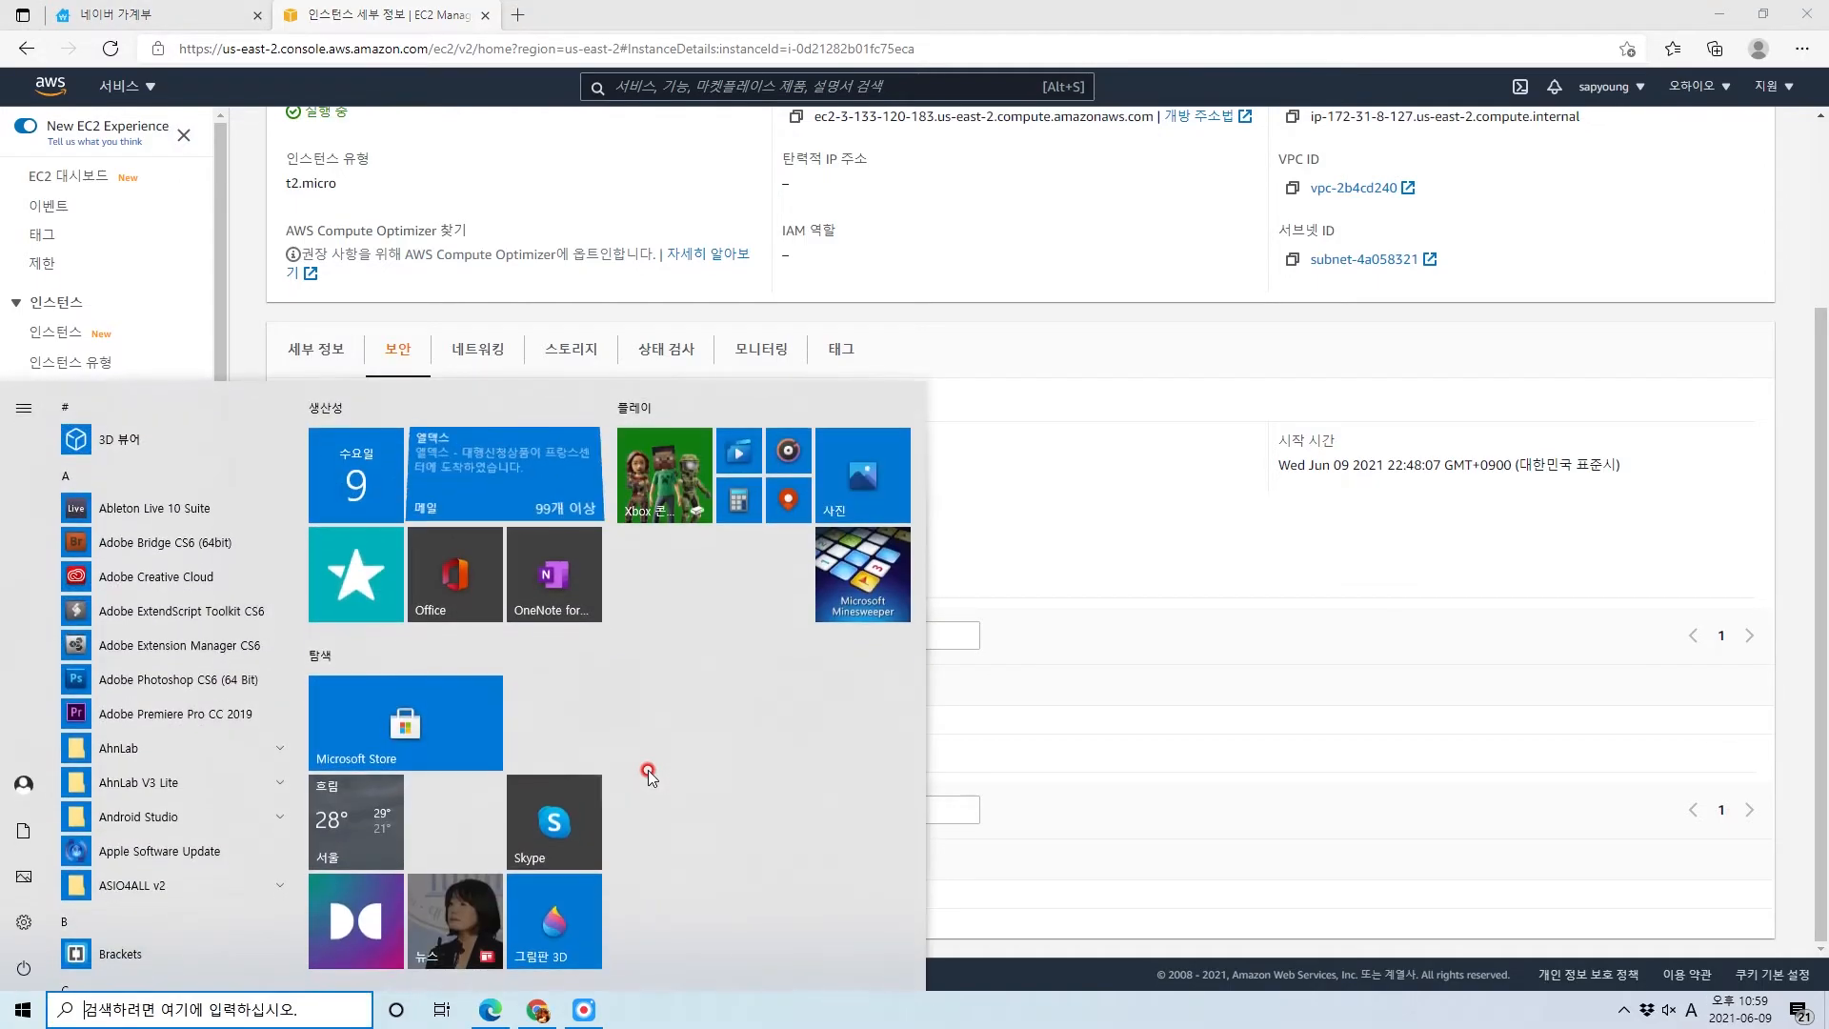
pyautogui.write('puu')
pyautogui.press('BackSpace')
pyautogui.press('BackSpace')
pyautogui.press('BackSpace')
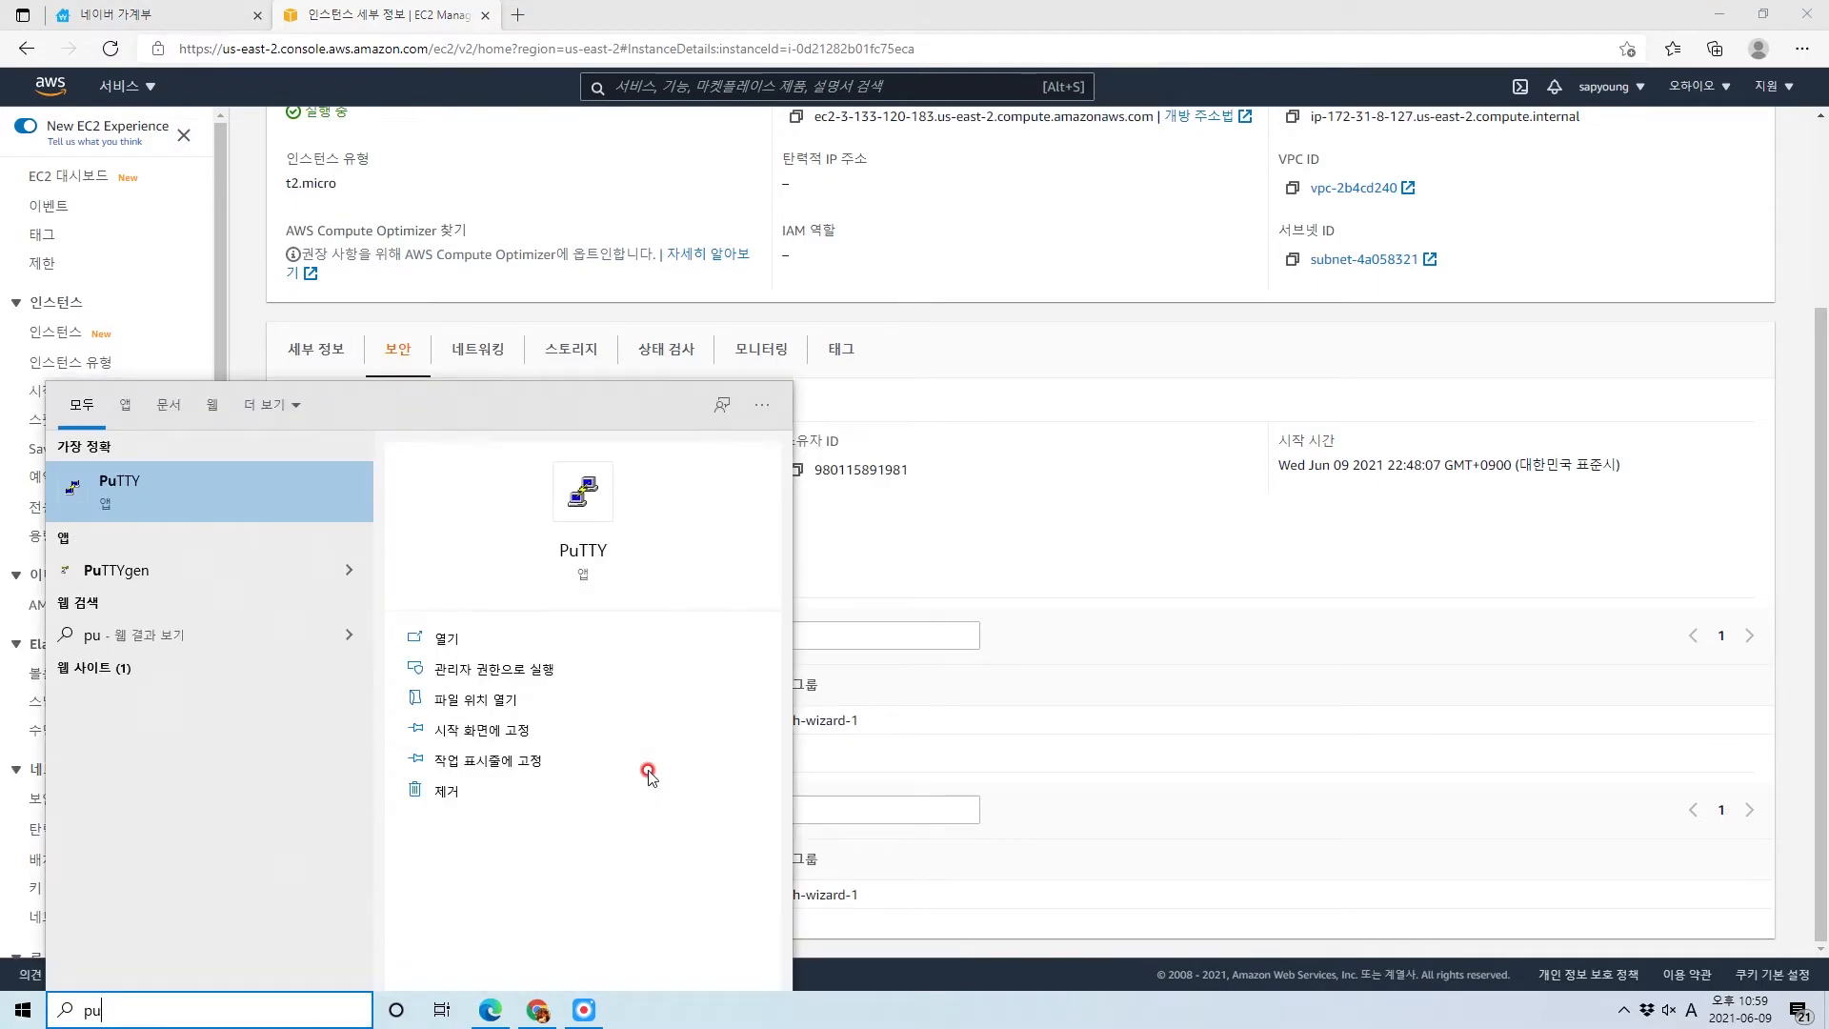
pyautogui.write('putty')
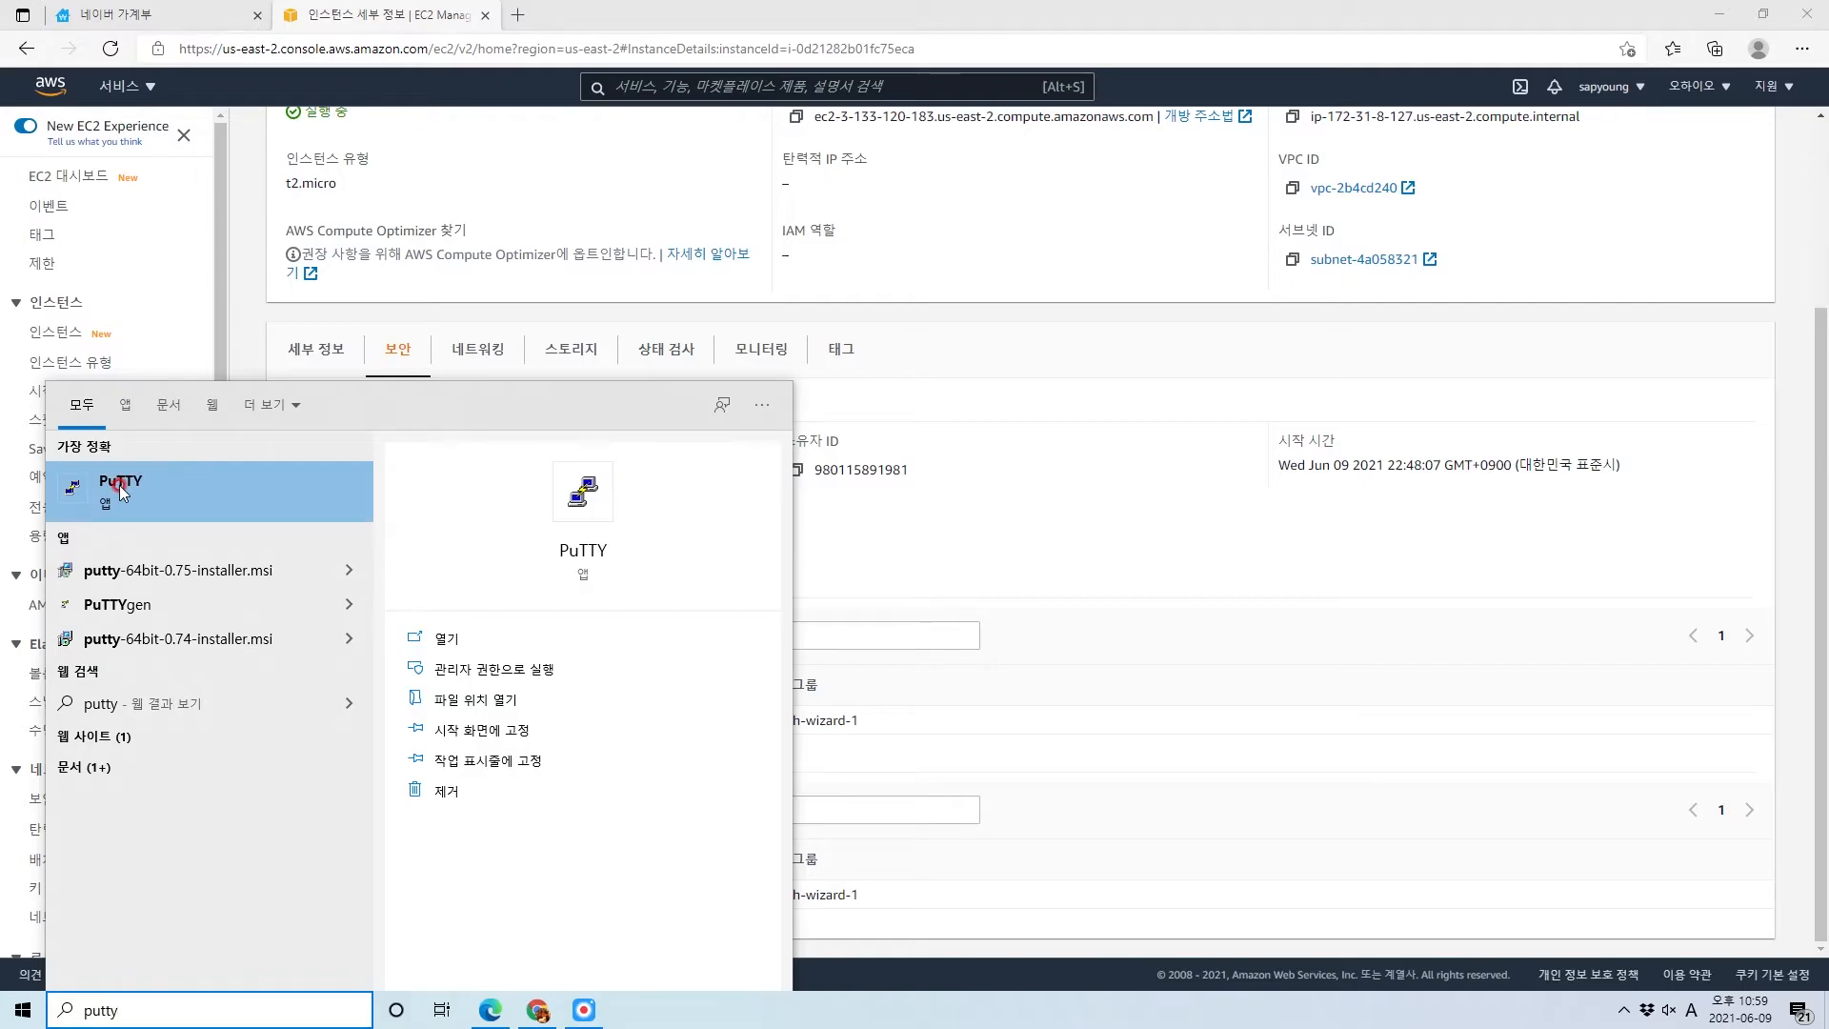
pyautogui.click(121, 492)
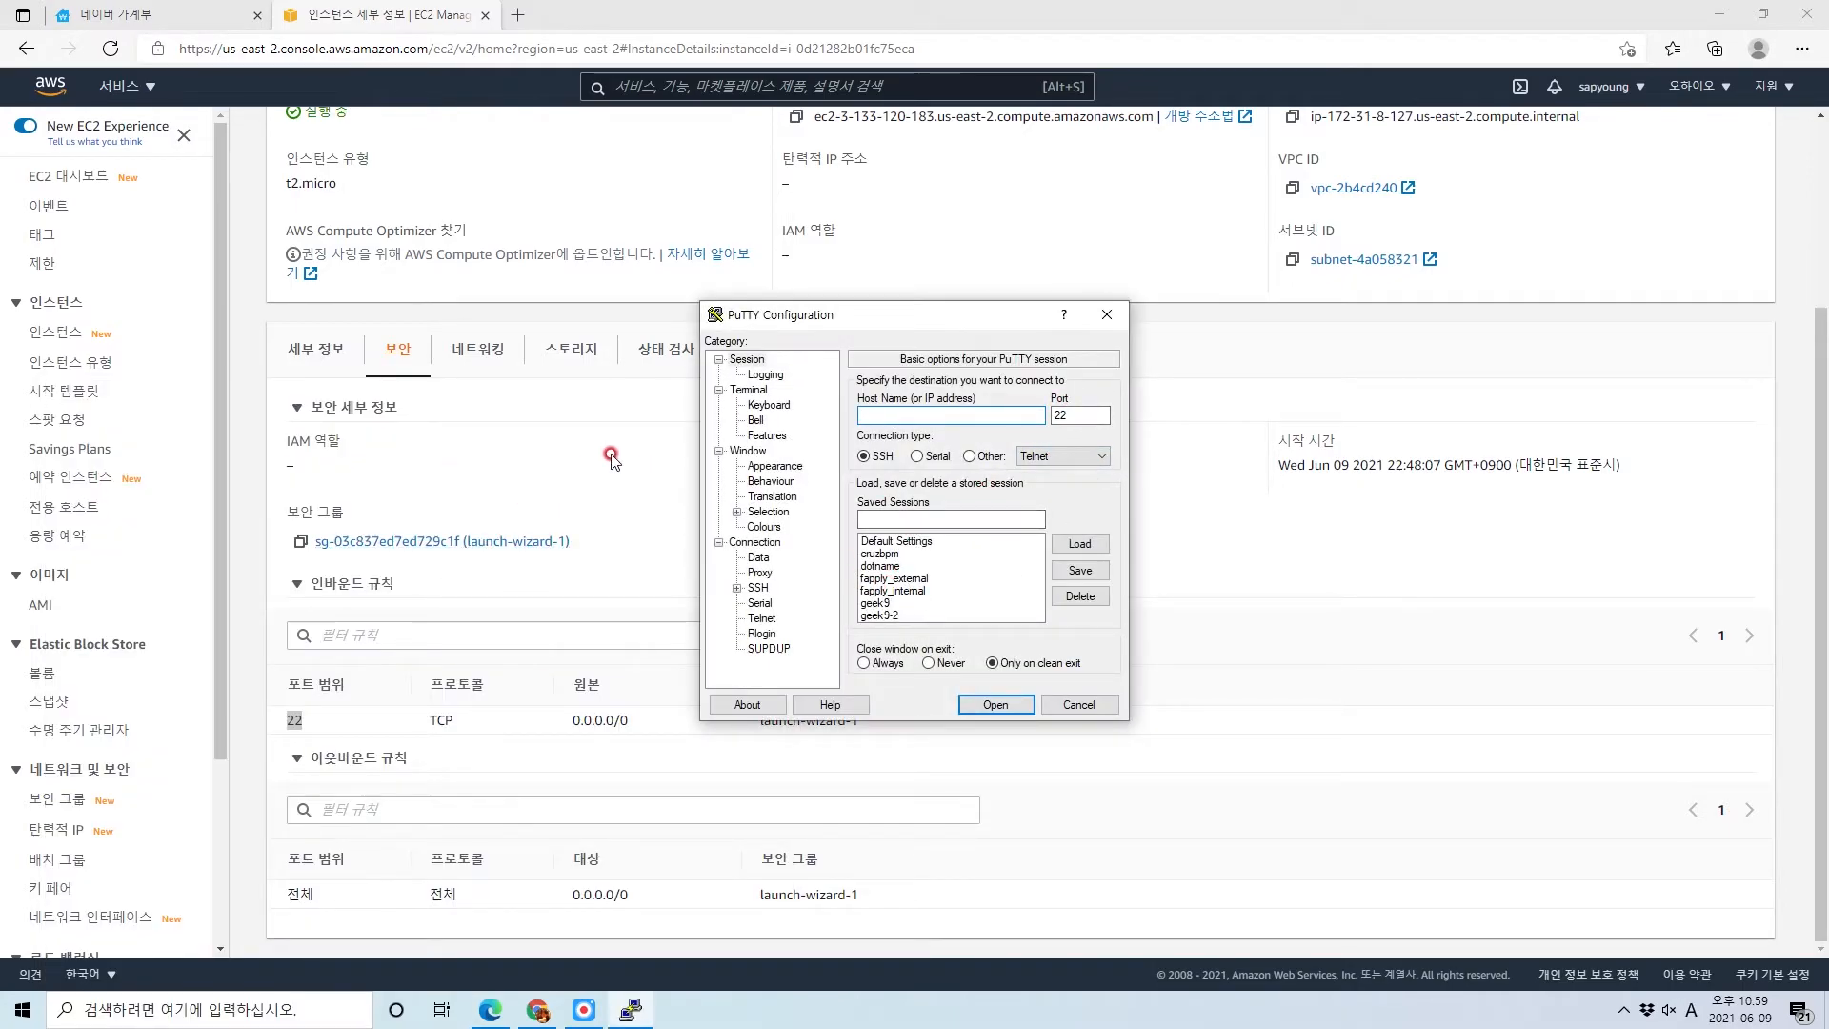
# Examine the host name and port fields in the PuTTY session settings, shifting the dialog slightly upward
pyautogui.moveTo(1082, 415); pyautogui.dragTo(1043, 415)
pyautogui.moveTo(1050, 413); pyautogui.dragTo(1084, 417)
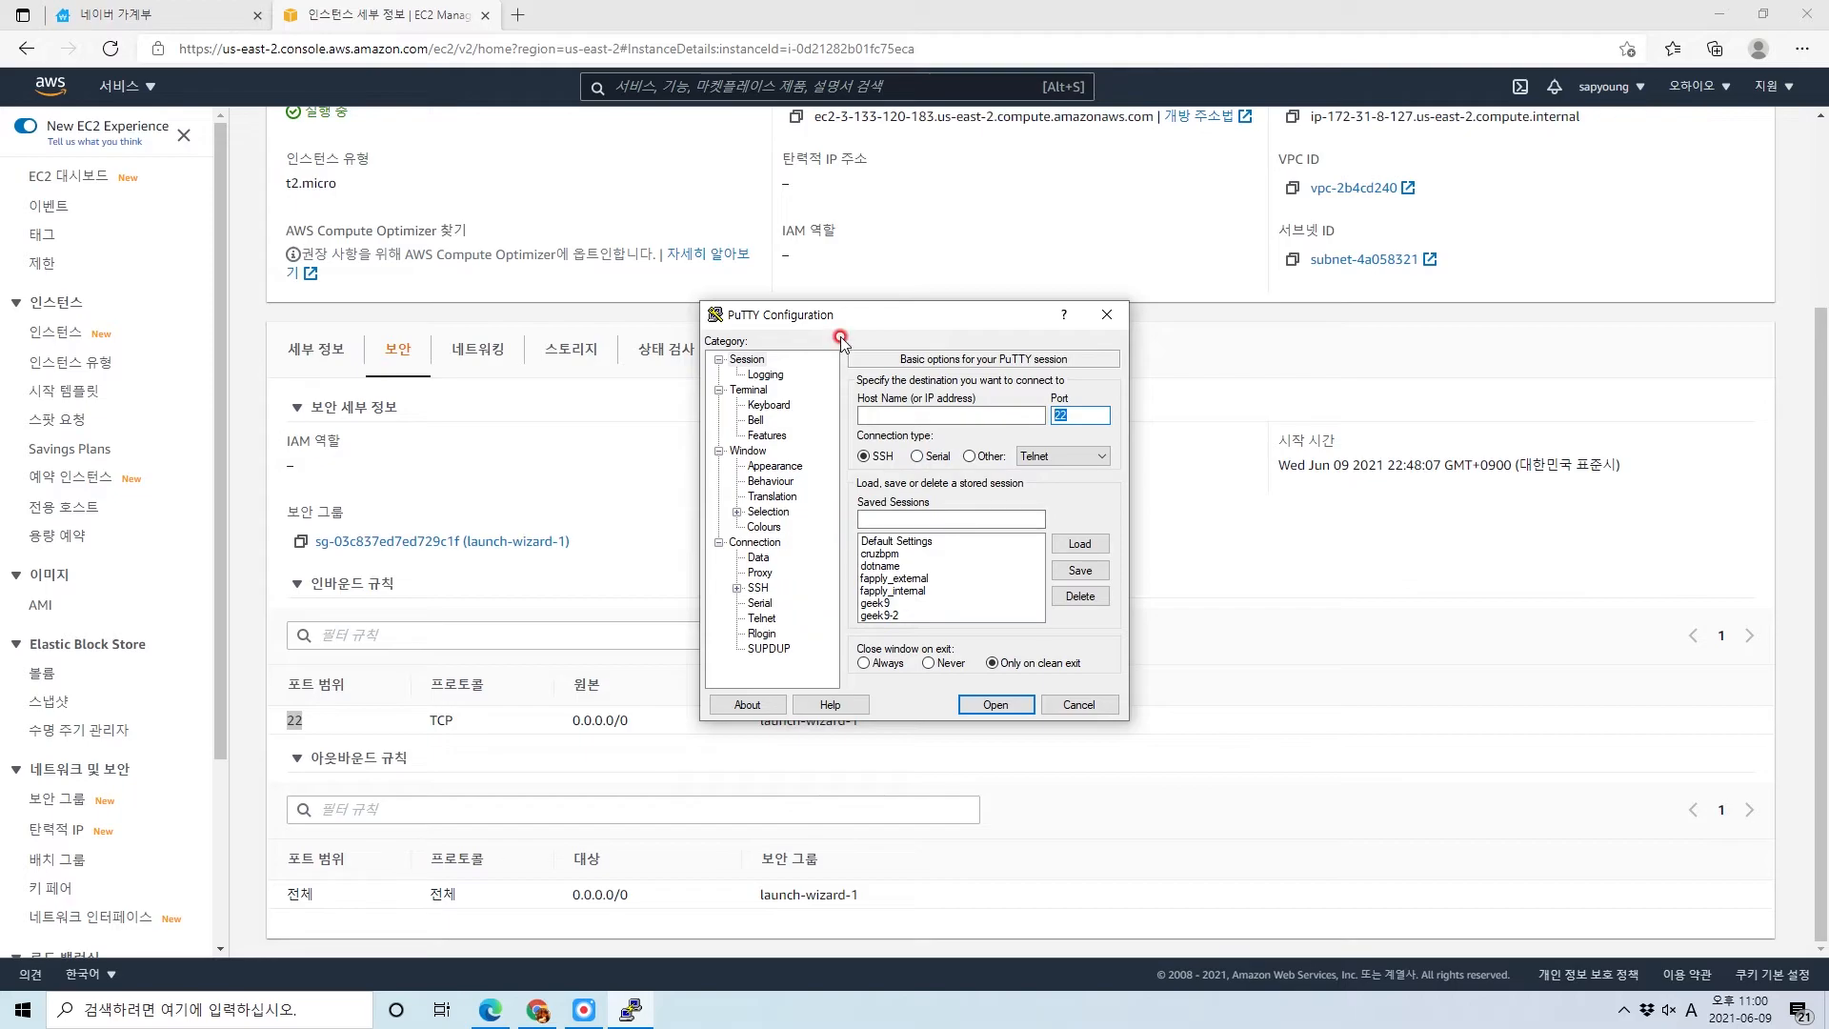
pyautogui.scroll(3, 447, 484)
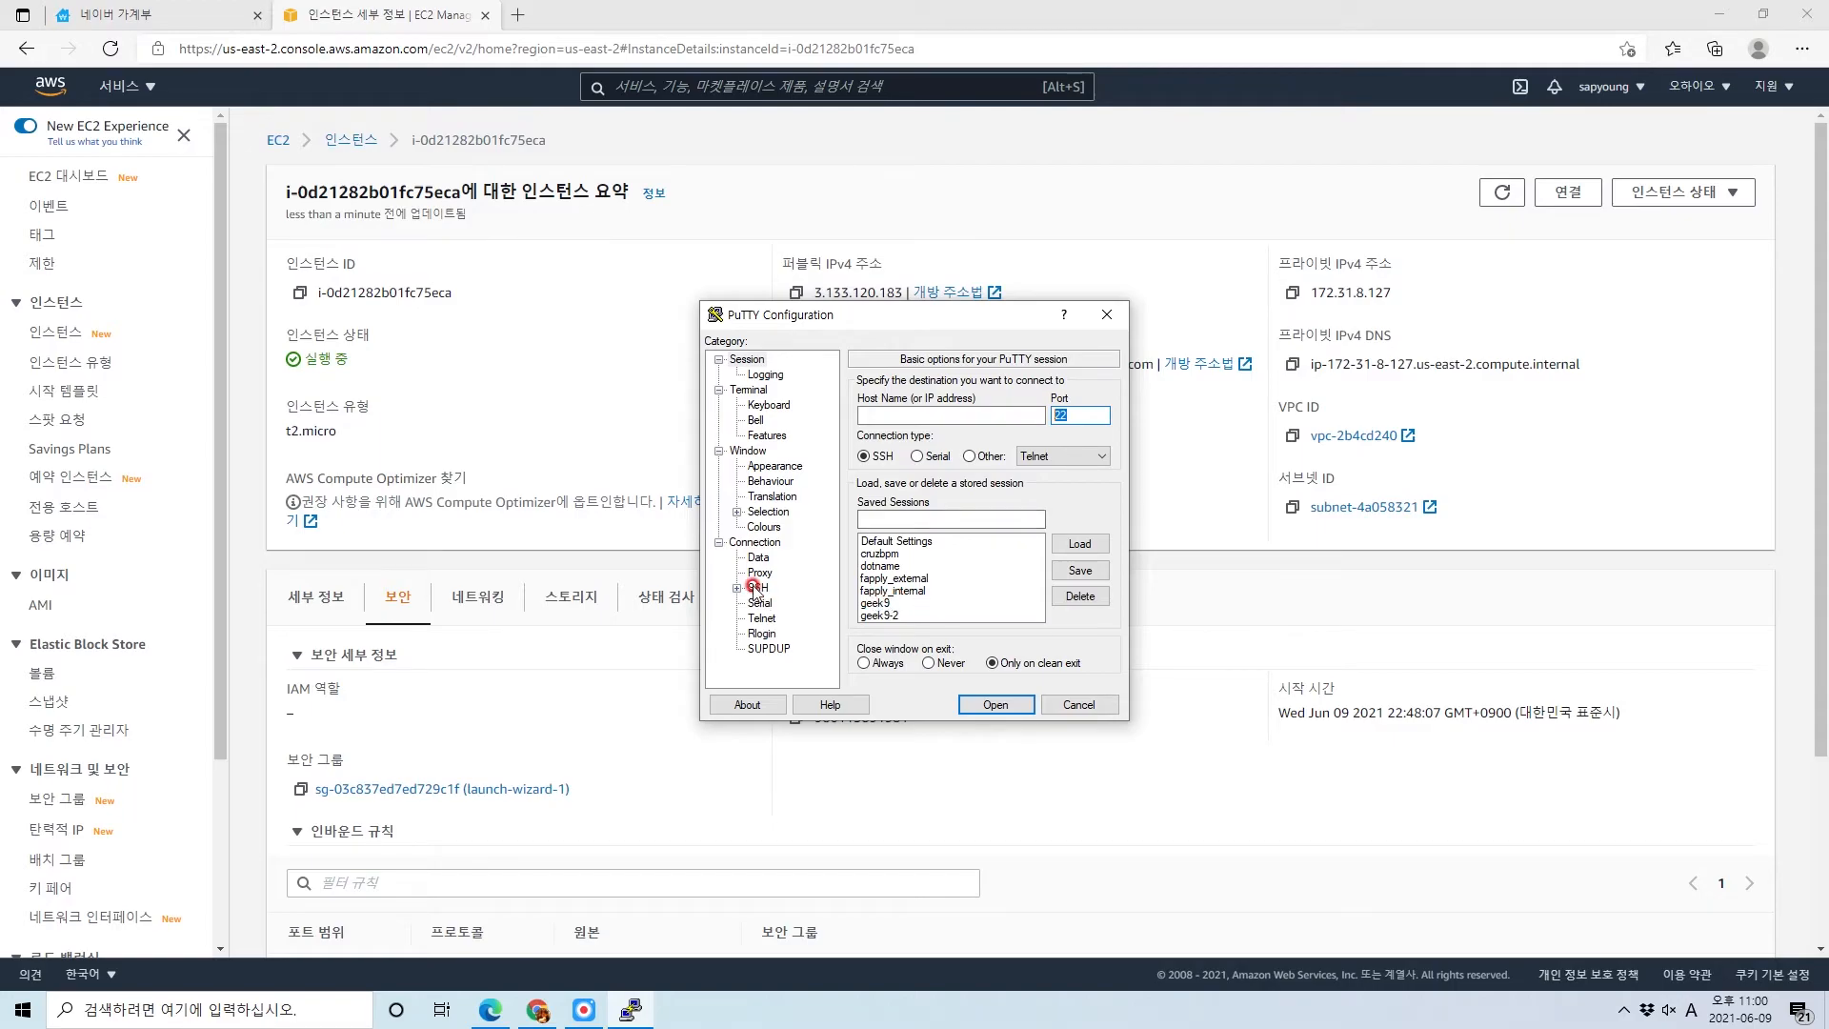
pyautogui.moveTo(874, 324); pyautogui.dragTo(876, 299)
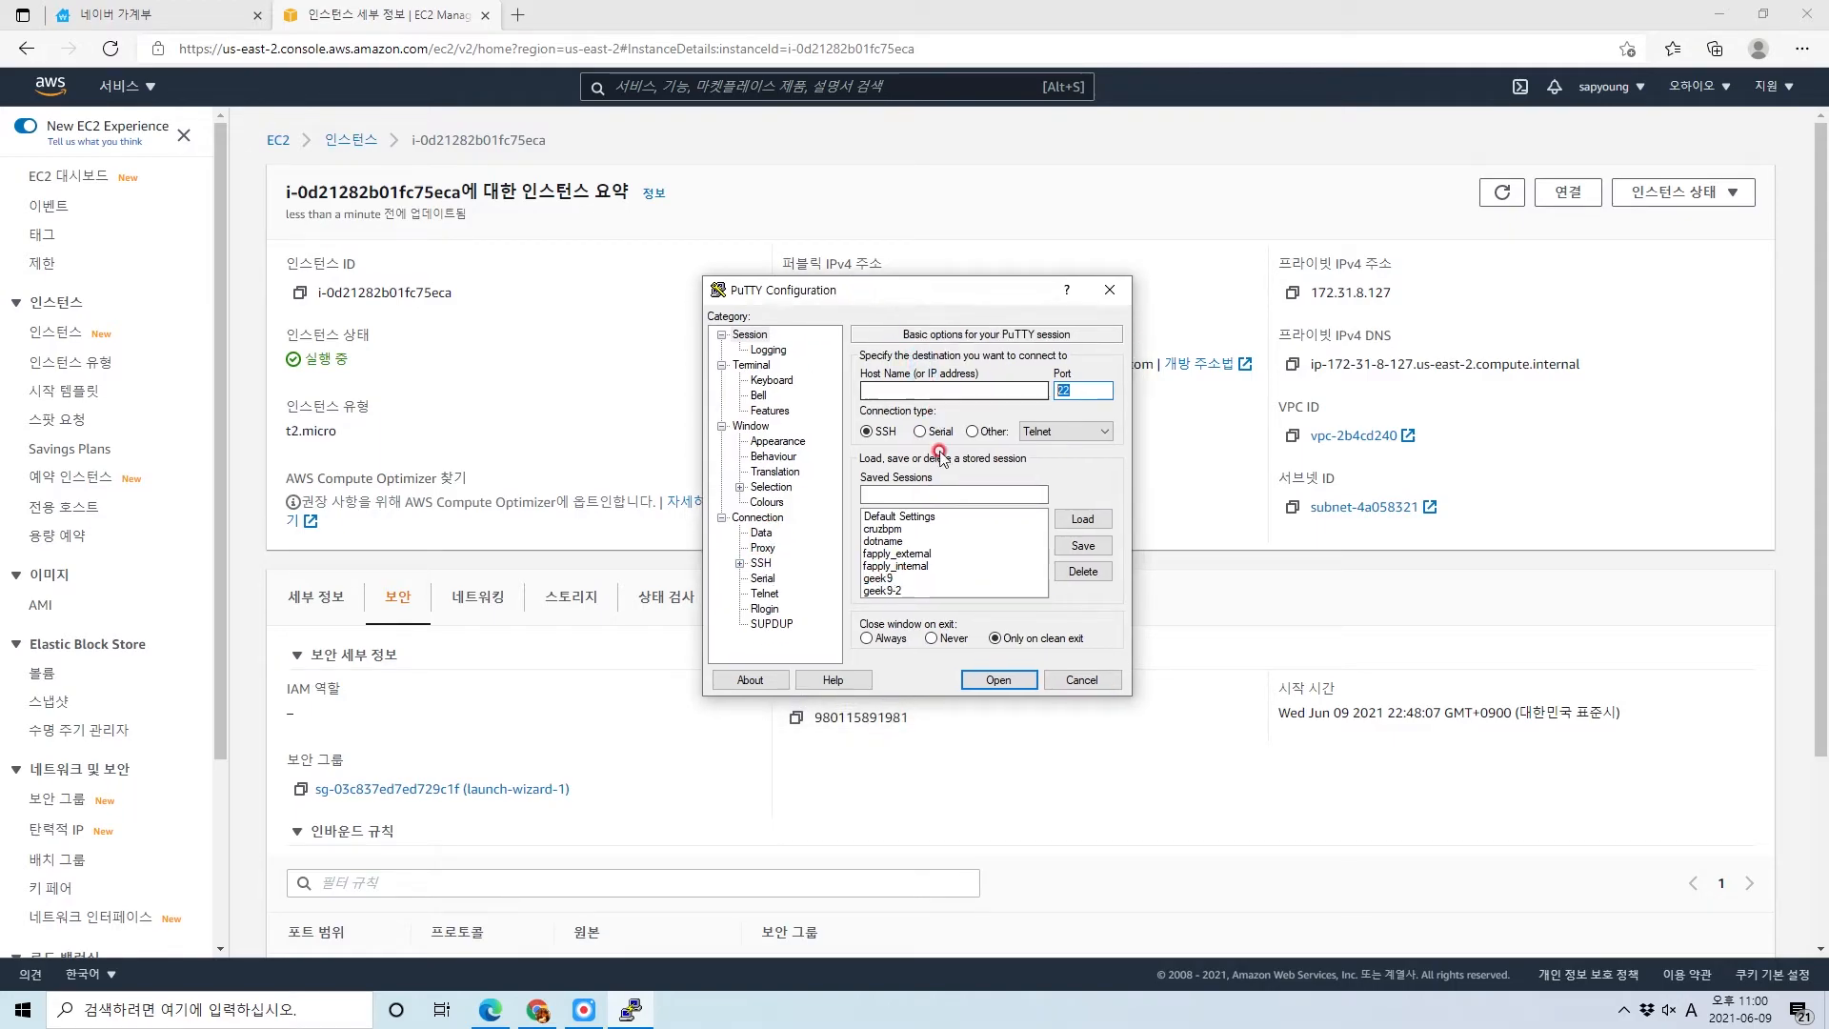
pyautogui.click(946, 390)
pyautogui.doubleClick(1077, 386)
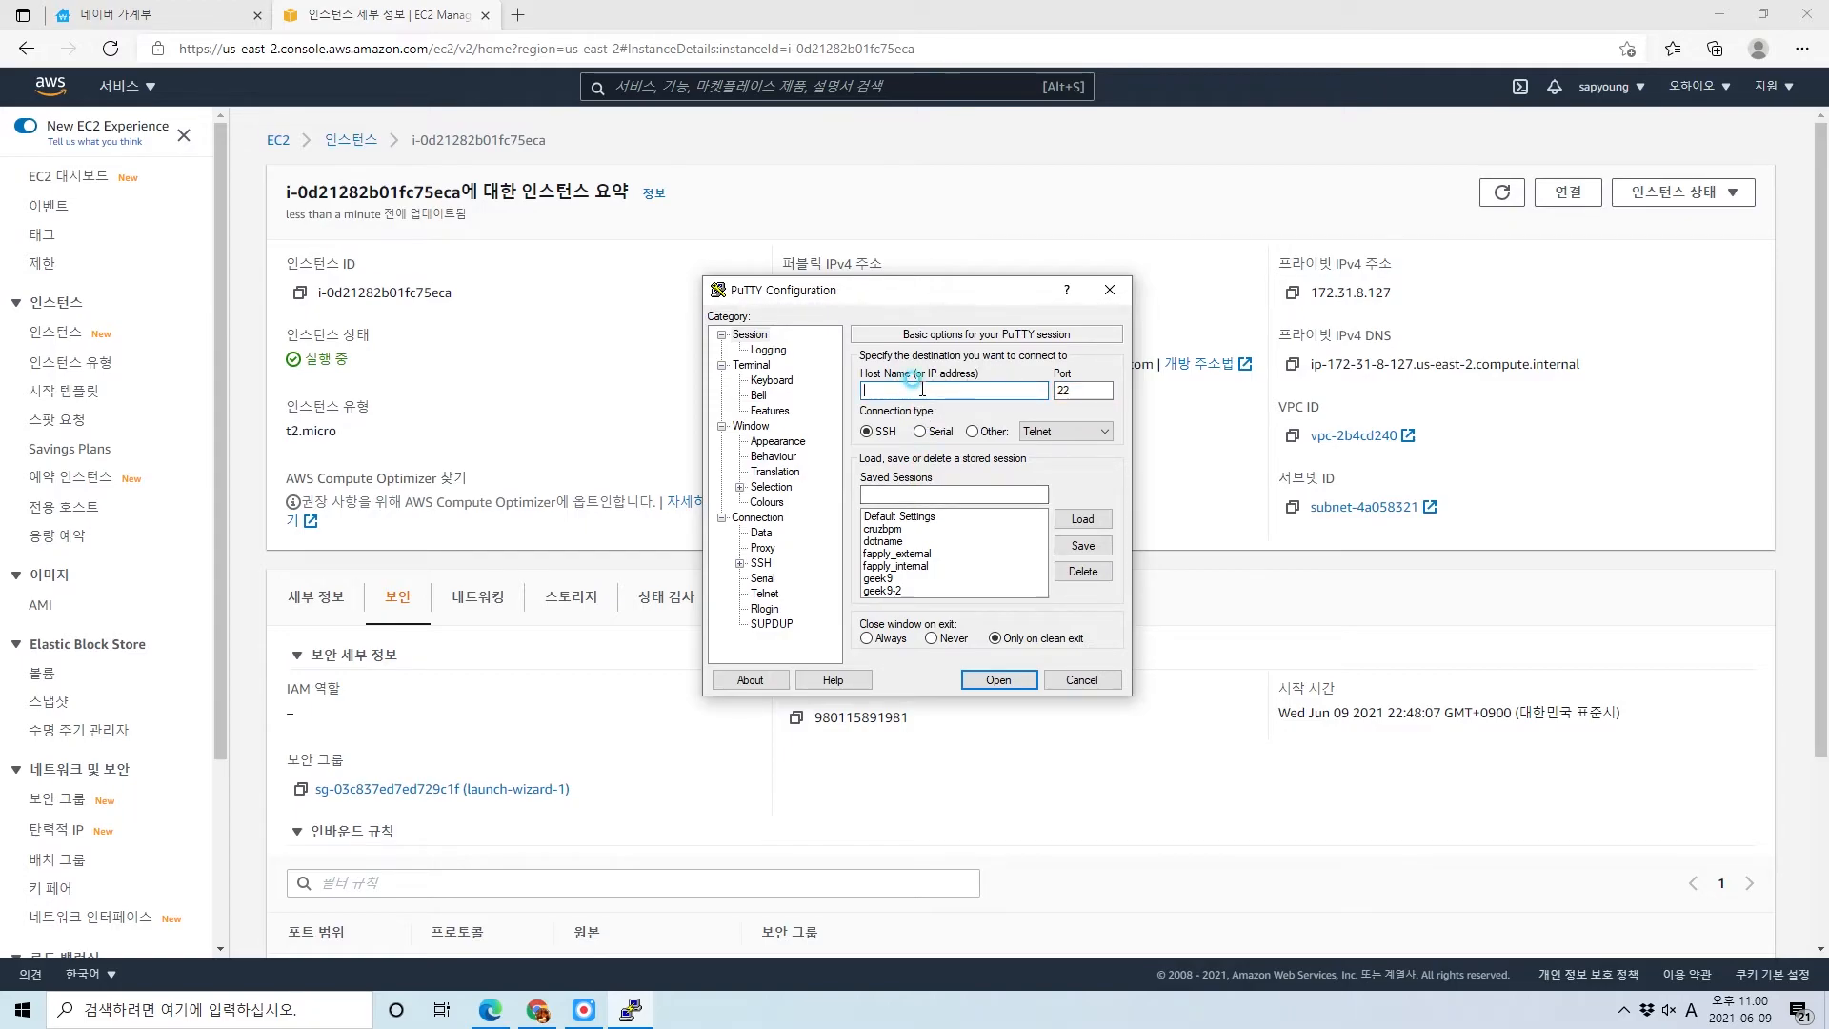
# Reopen the running instance's details from the EC2 dashboard and copy its public IPv4 DNS address
pyautogui.click(1232, 572)
pyautogui.click(430, 284)
pyautogui.click(71, 177)
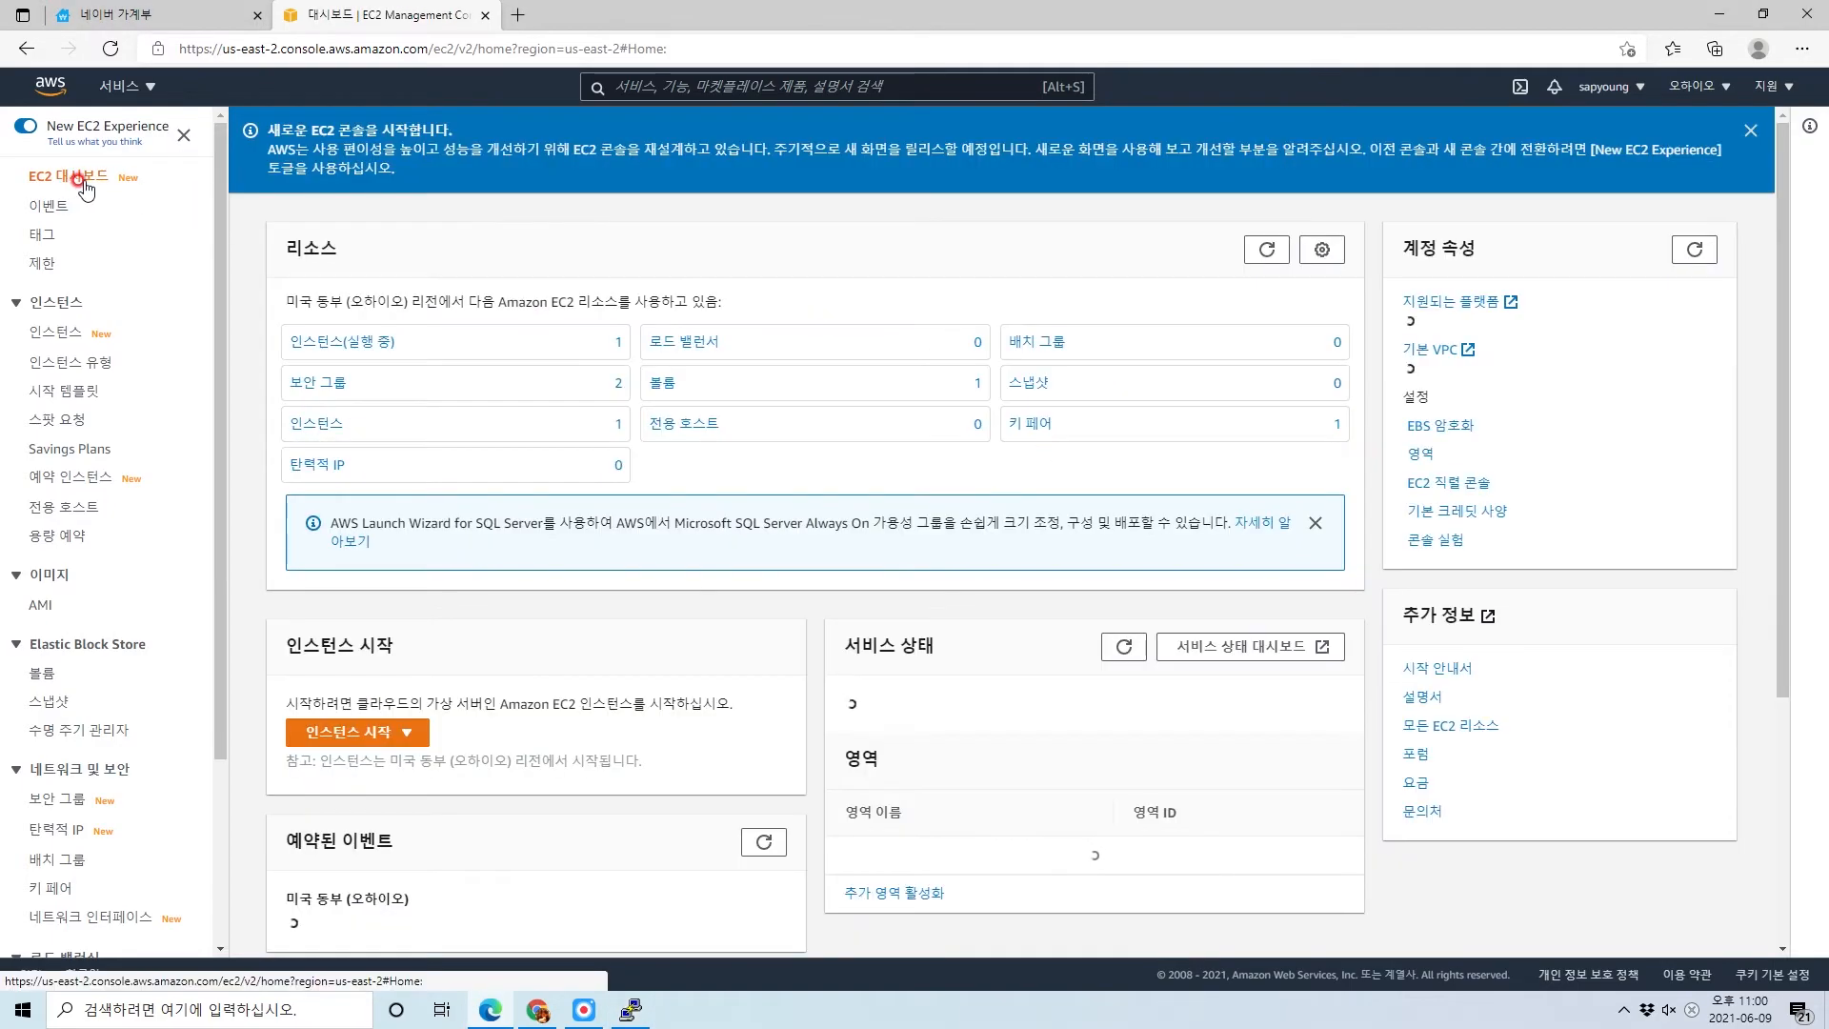
pyautogui.click(555, 341)
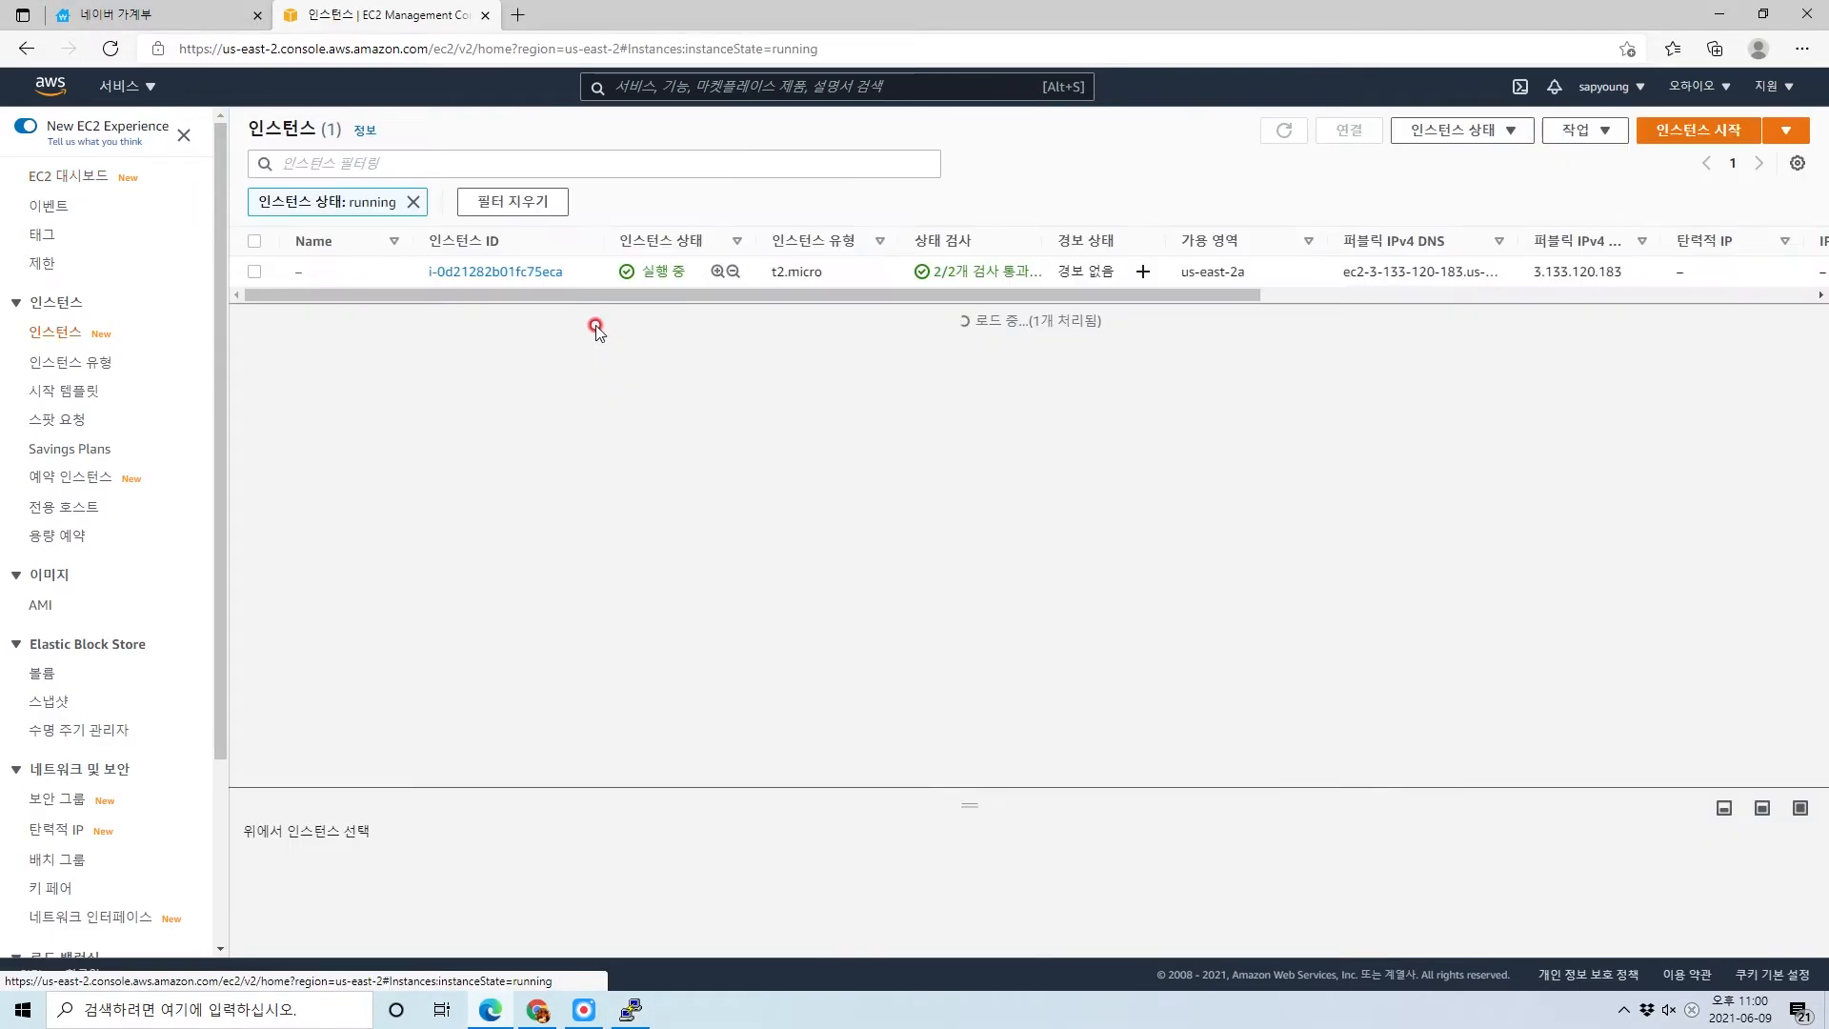
pyautogui.click(494, 273)
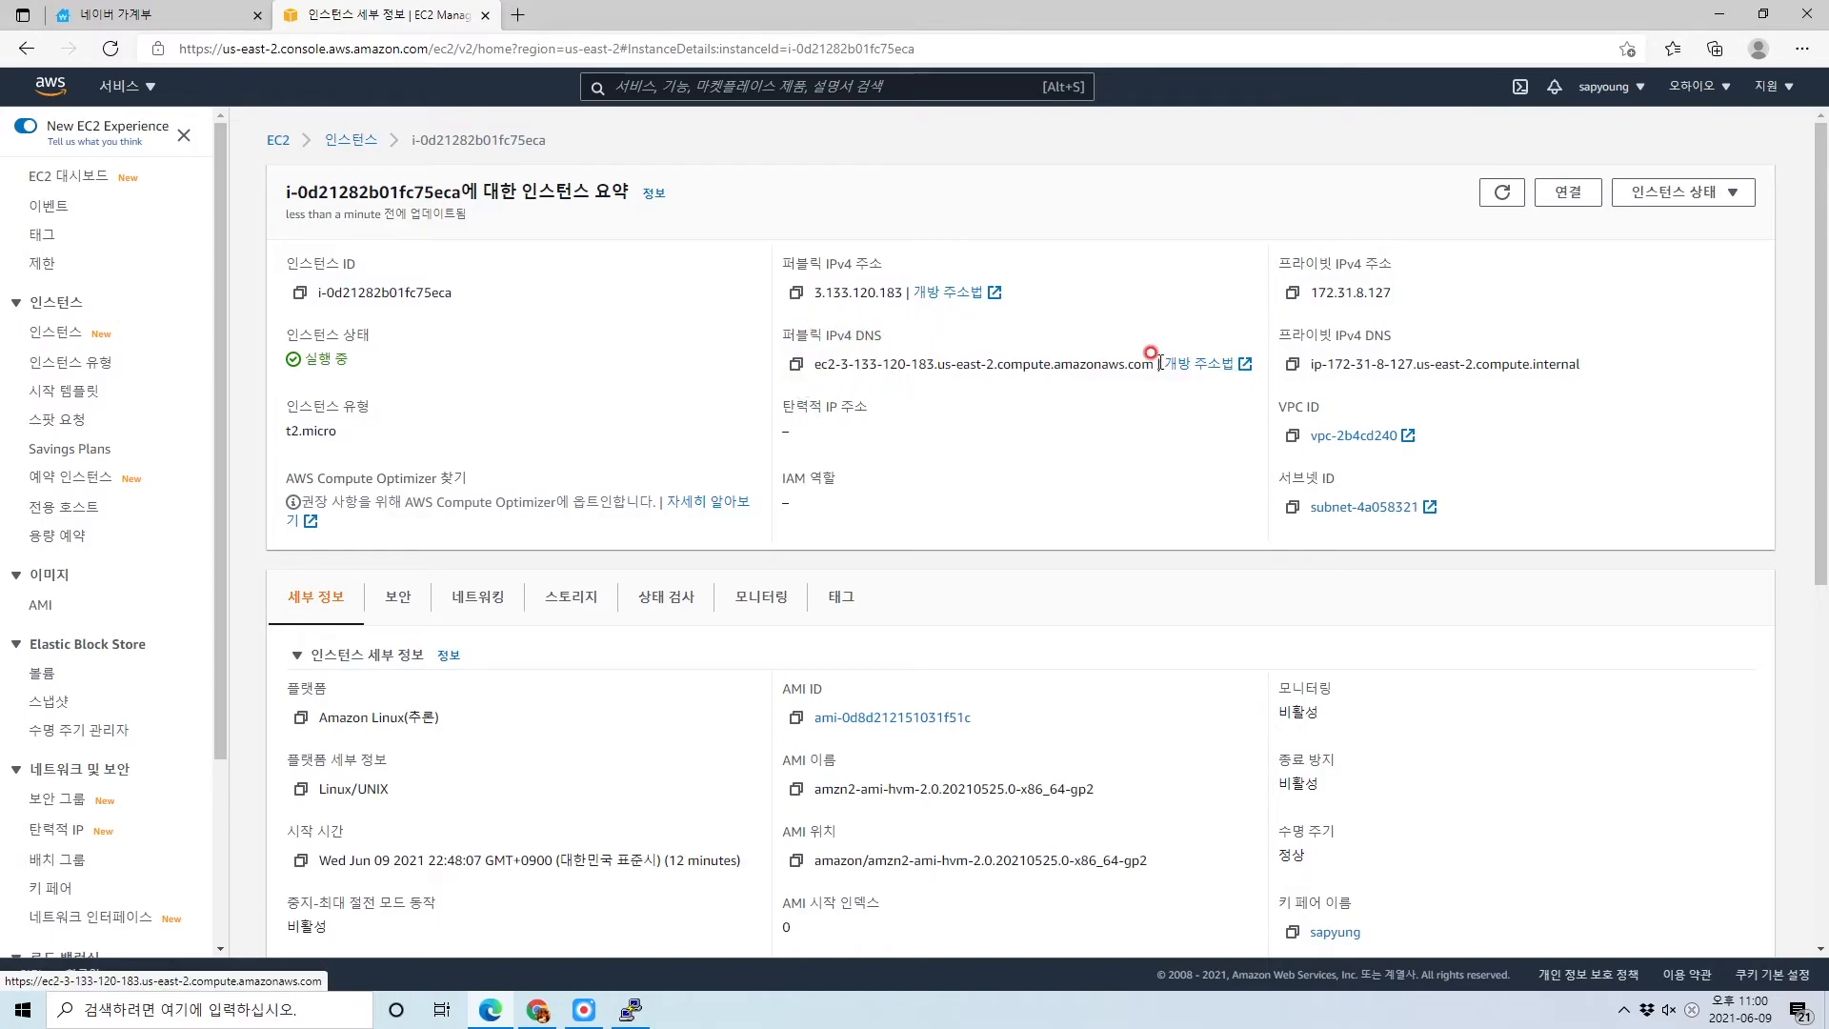
pyautogui.moveTo(1158, 364); pyautogui.dragTo(815, 368)
pyautogui.hotkey('ctrl', 'c')
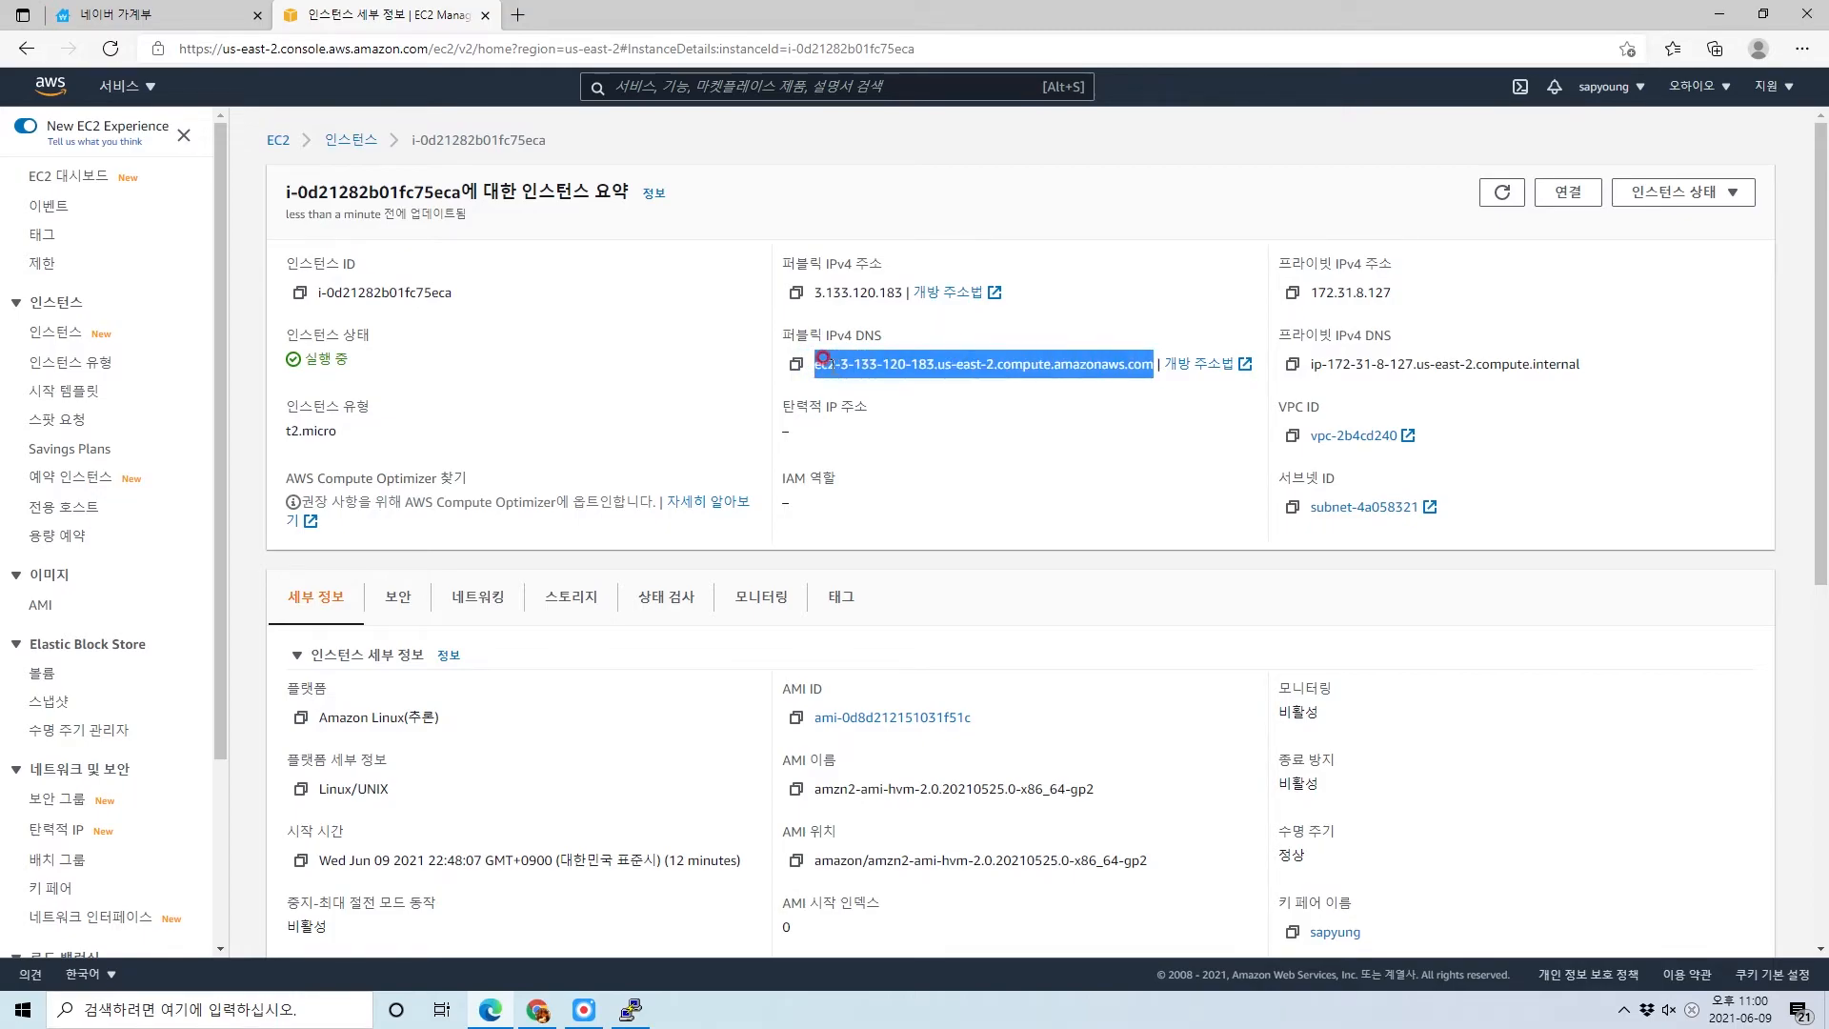
# Switch to PuTTY and paste the instance's public IPv4 DNS as the host name, keeping port 22
pyautogui.hotkey('alt', 'Tab')
pyautogui.click(929, 386)
pyautogui.hotkey('ctrl', 'v')
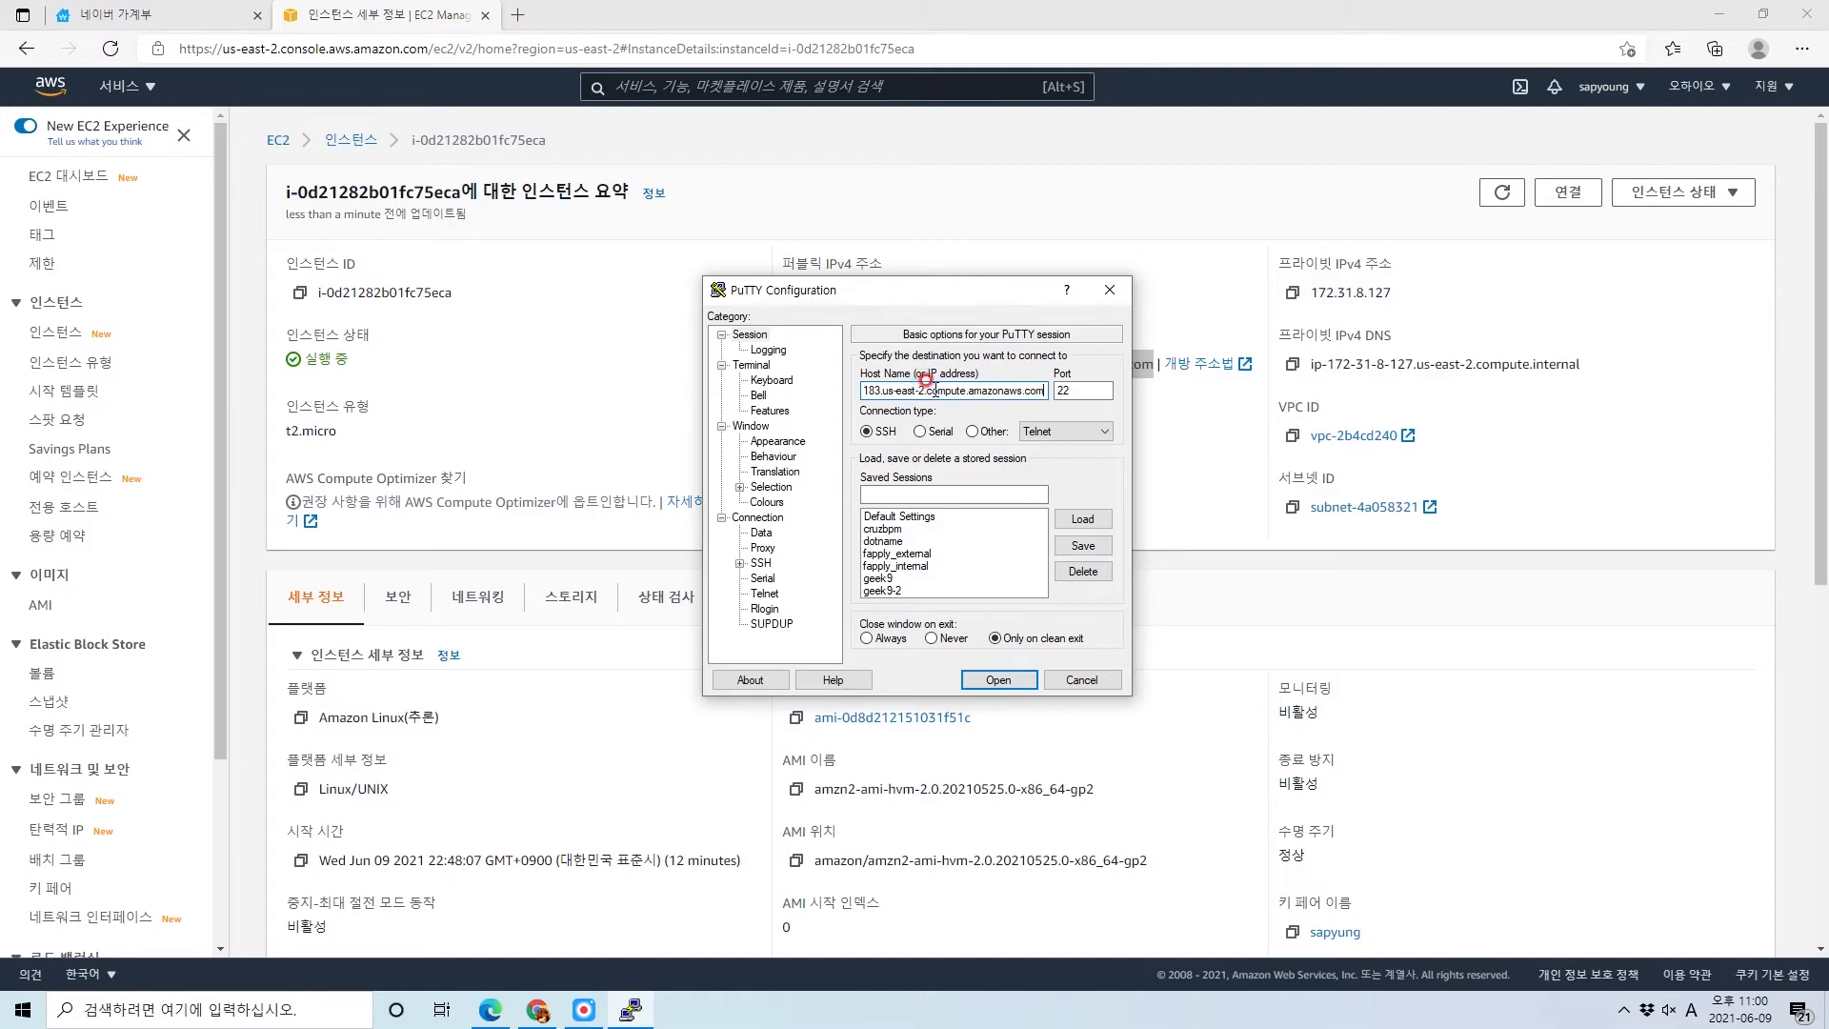
pyautogui.click(1072, 385)
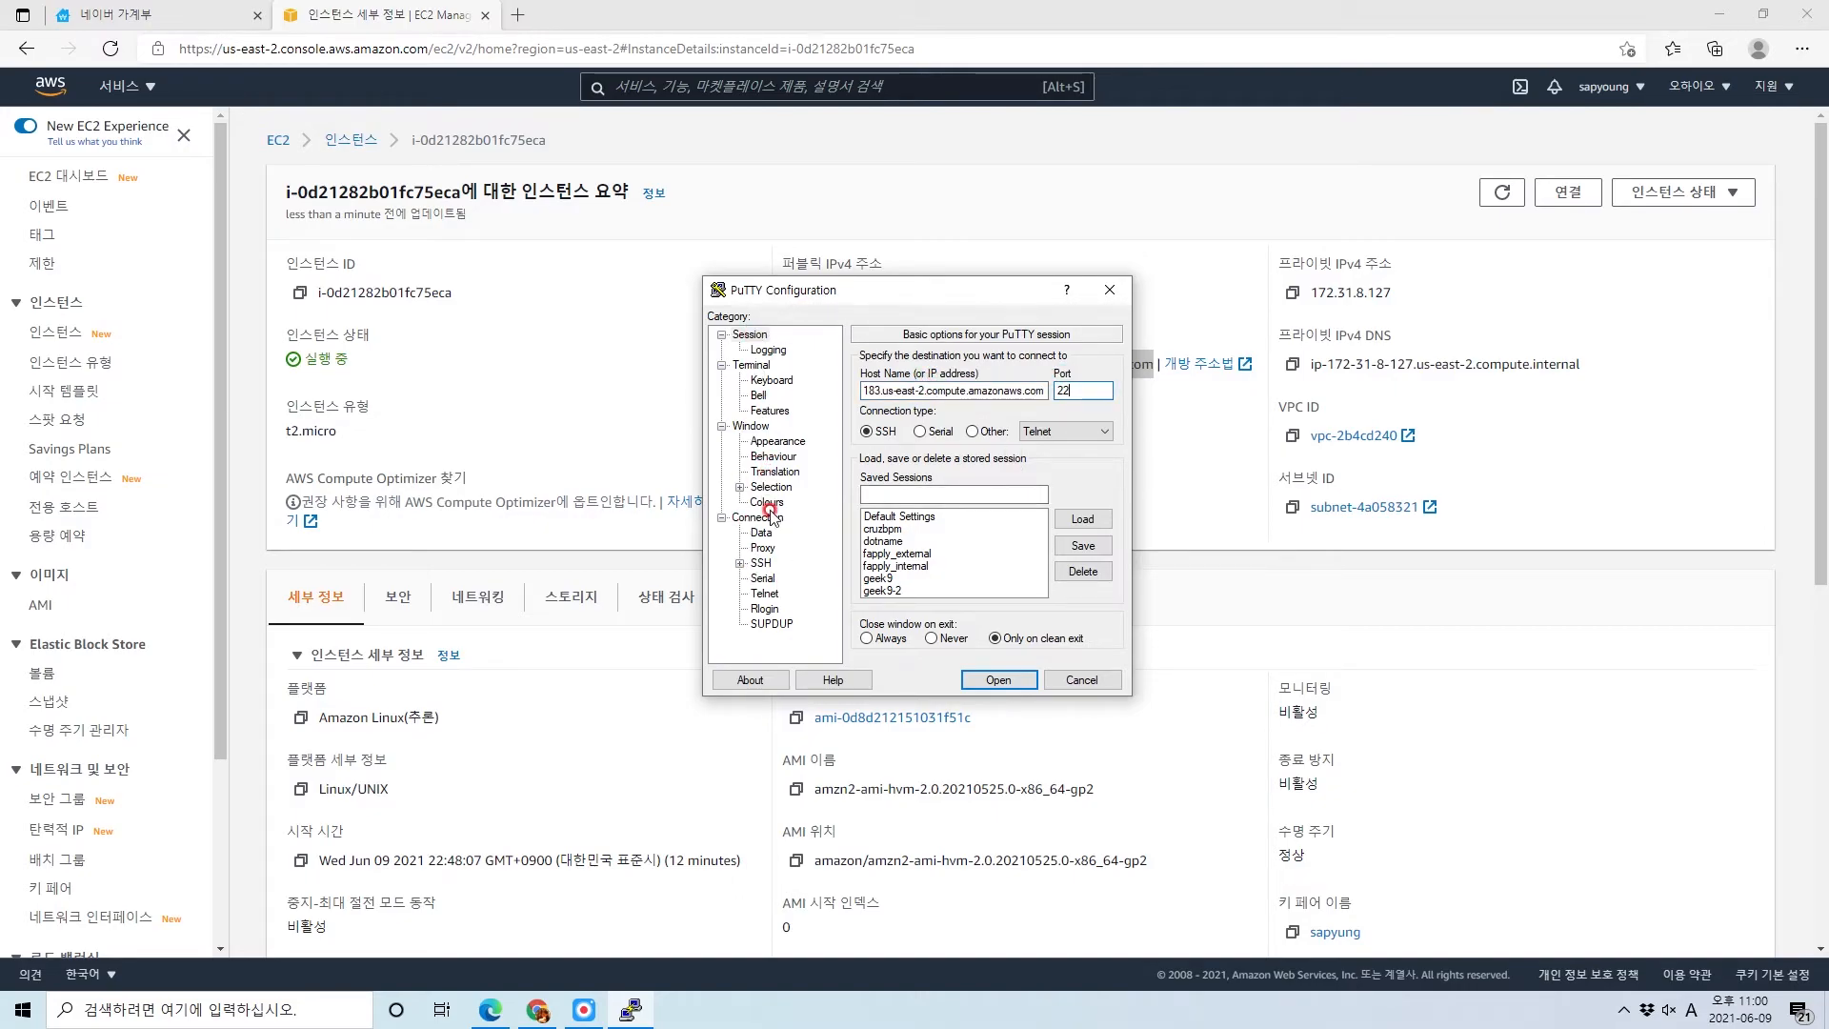
# Set the private key file for SSH authentication to sapyung.ppk from the Dropbox folder
pyautogui.click(761, 565)
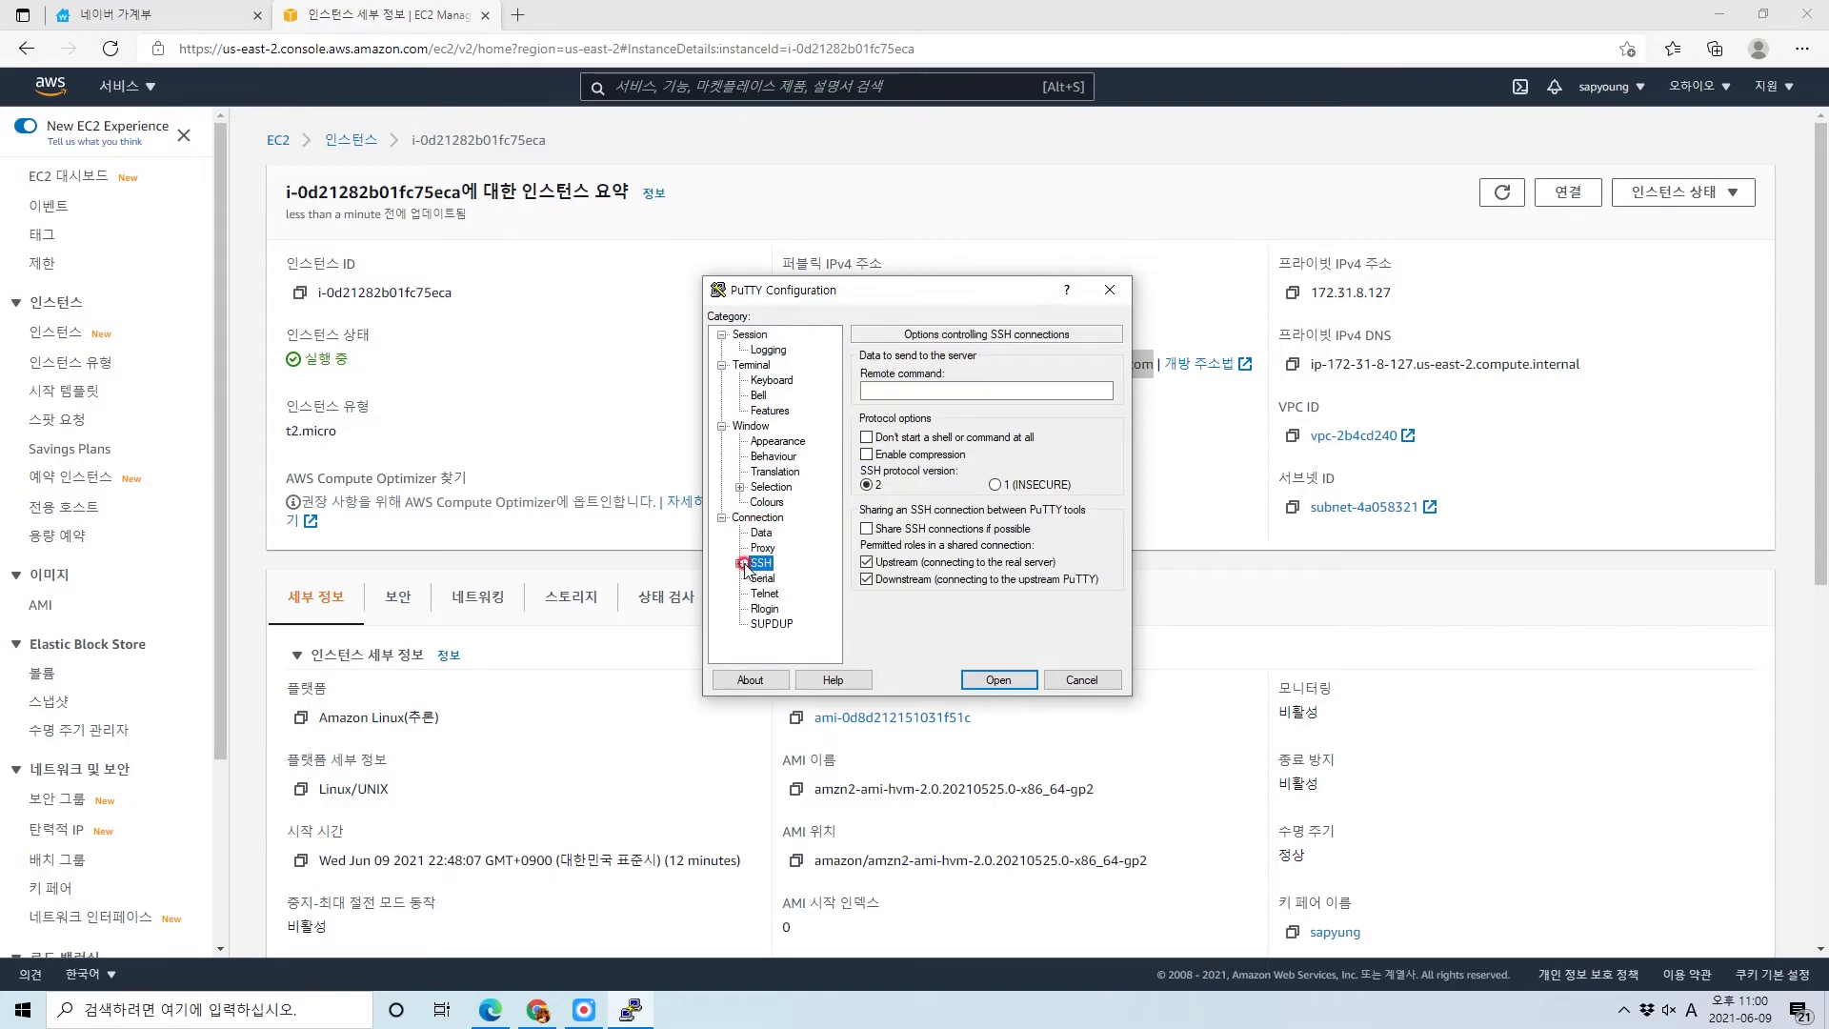
pyautogui.click(739, 563)
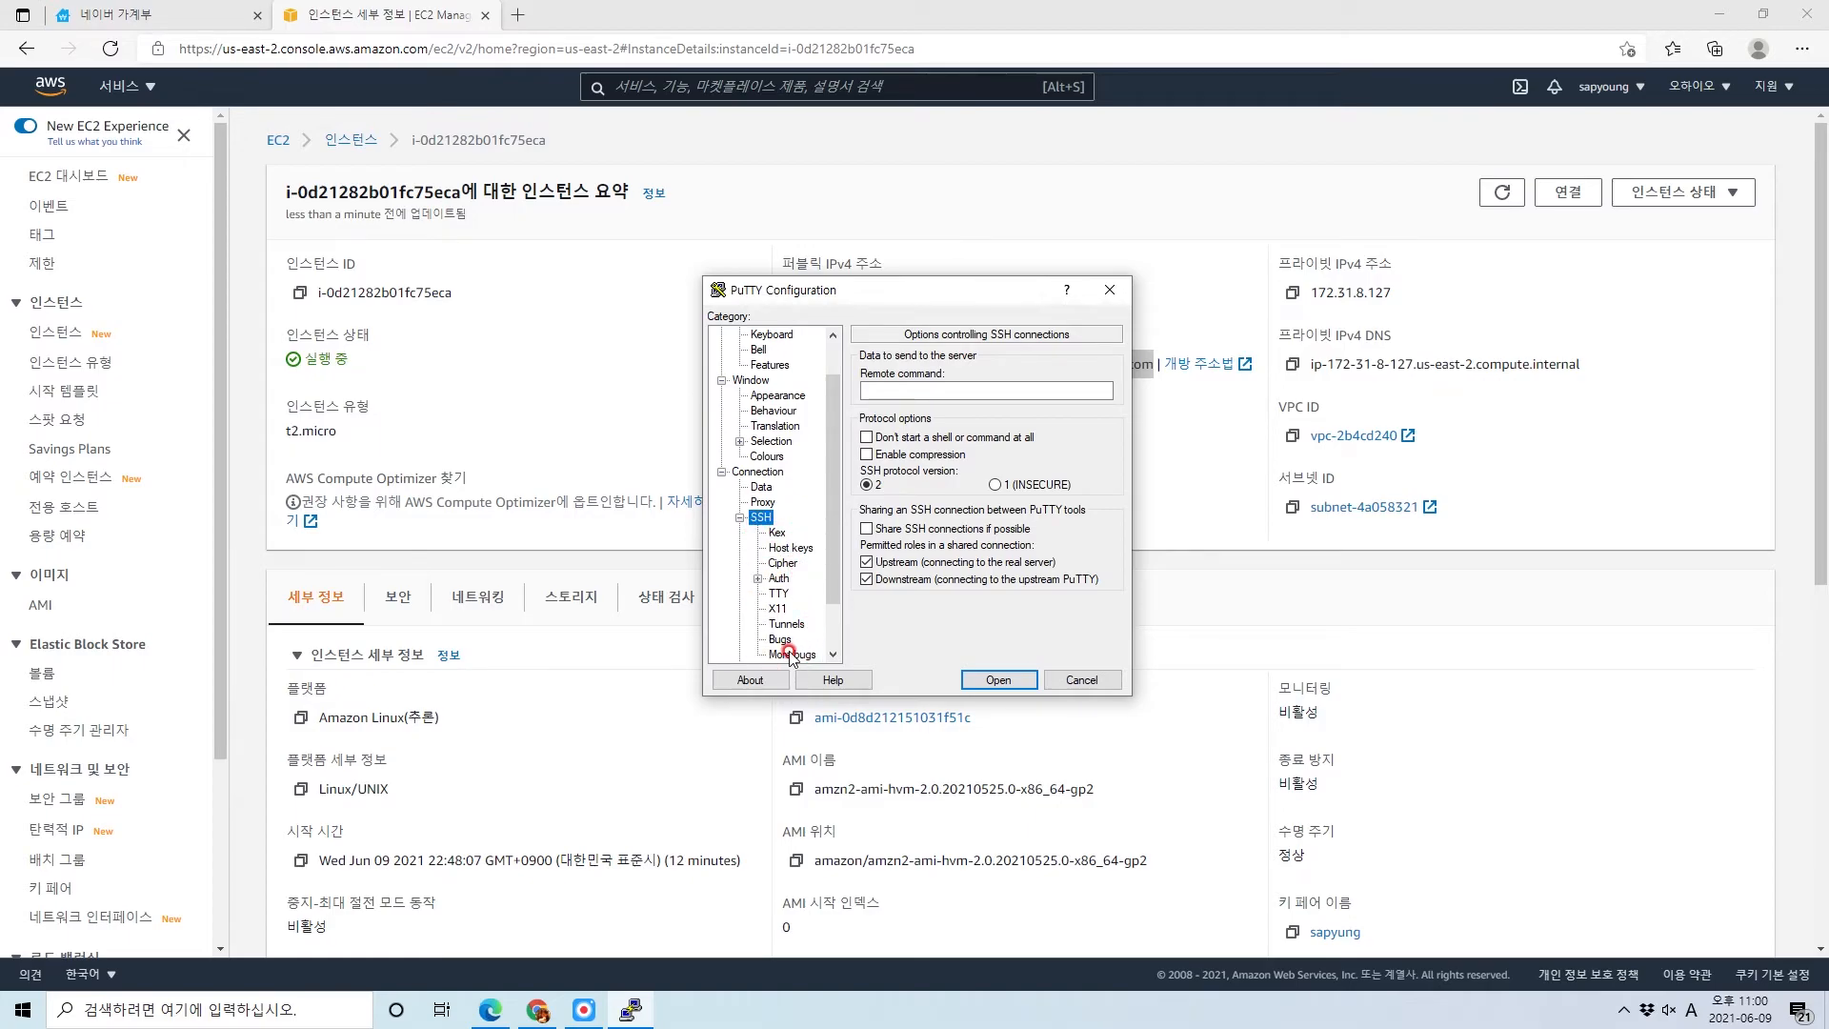
pyautogui.click(780, 578)
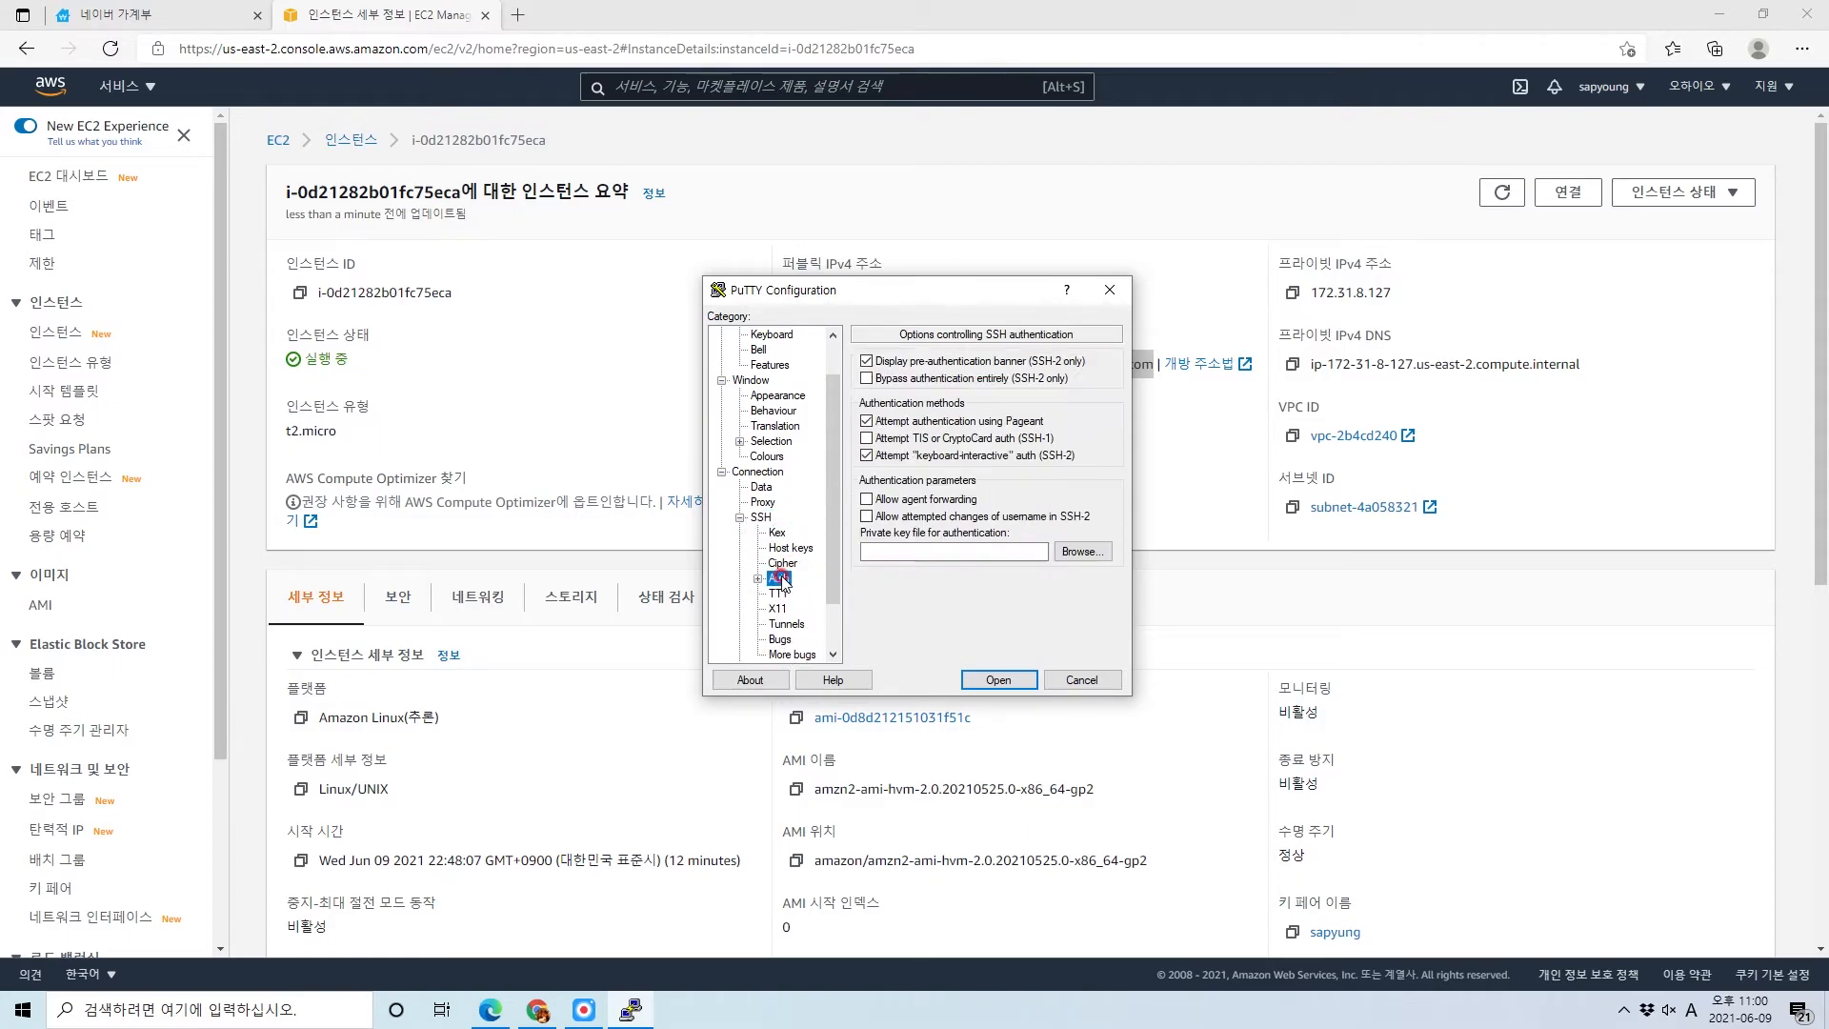
pyautogui.click(1082, 551)
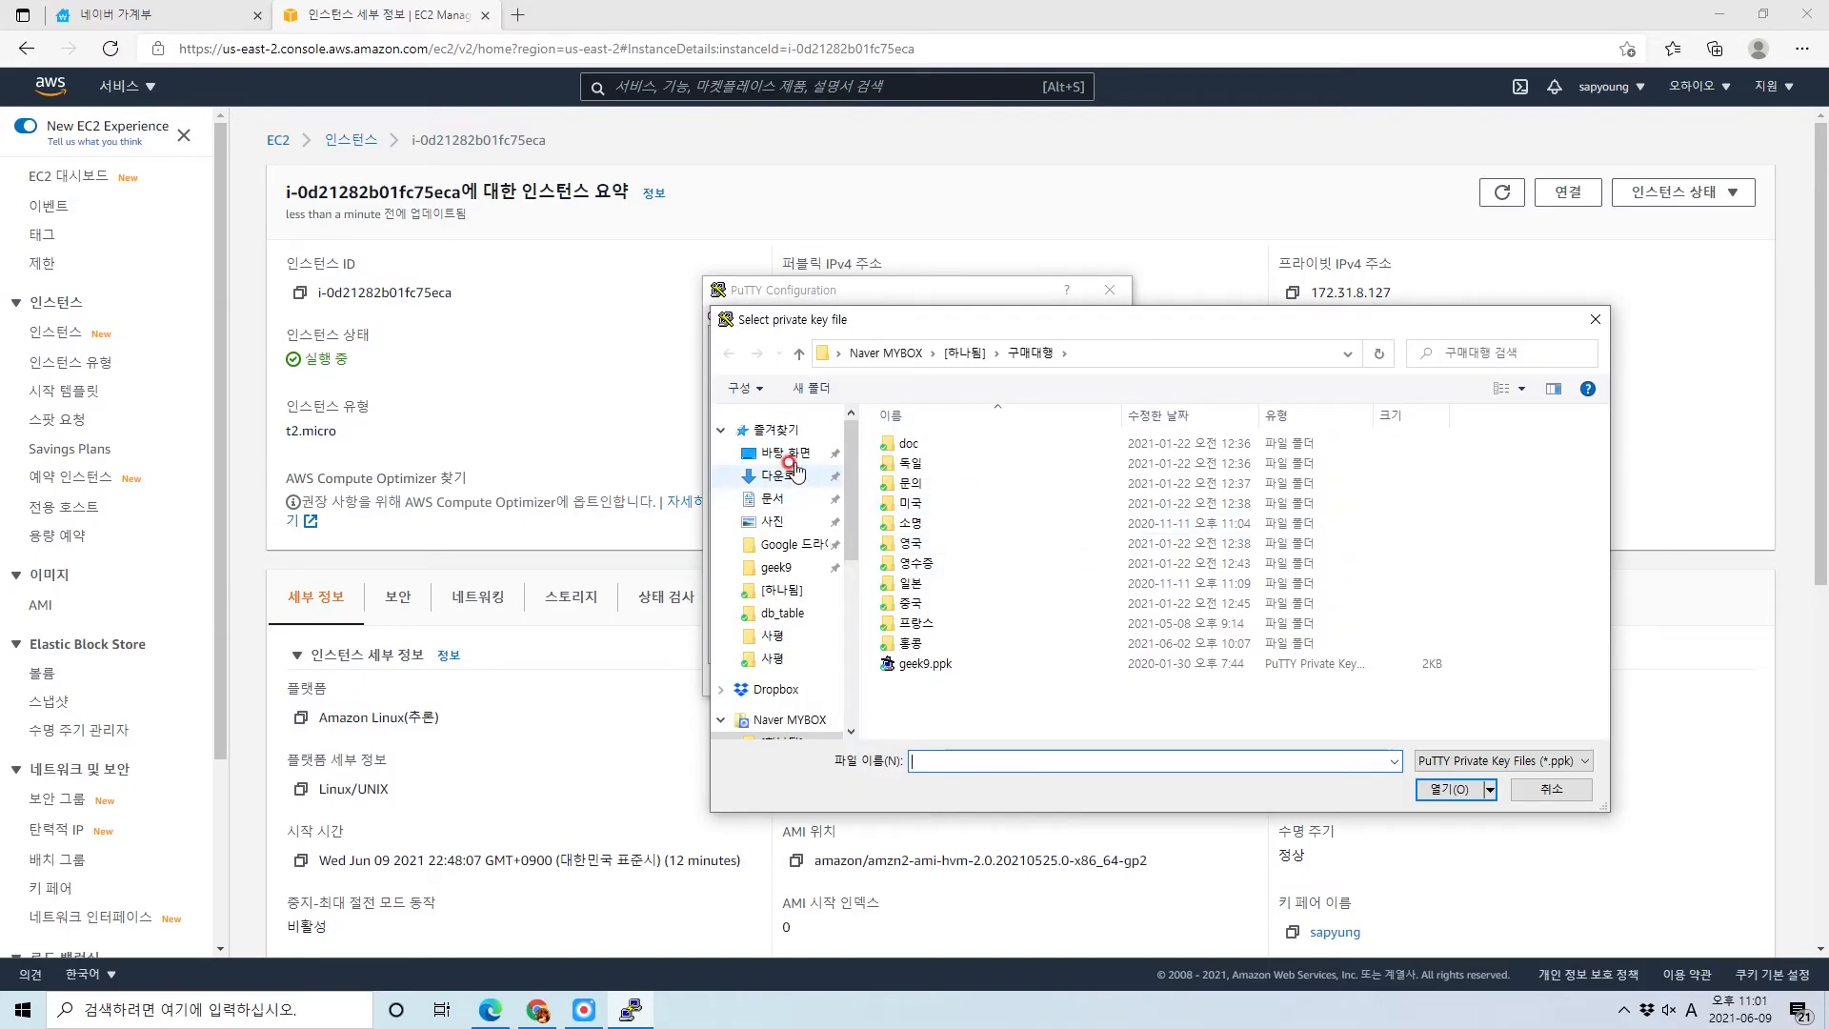
pyautogui.scroll(-1, 838, 562)
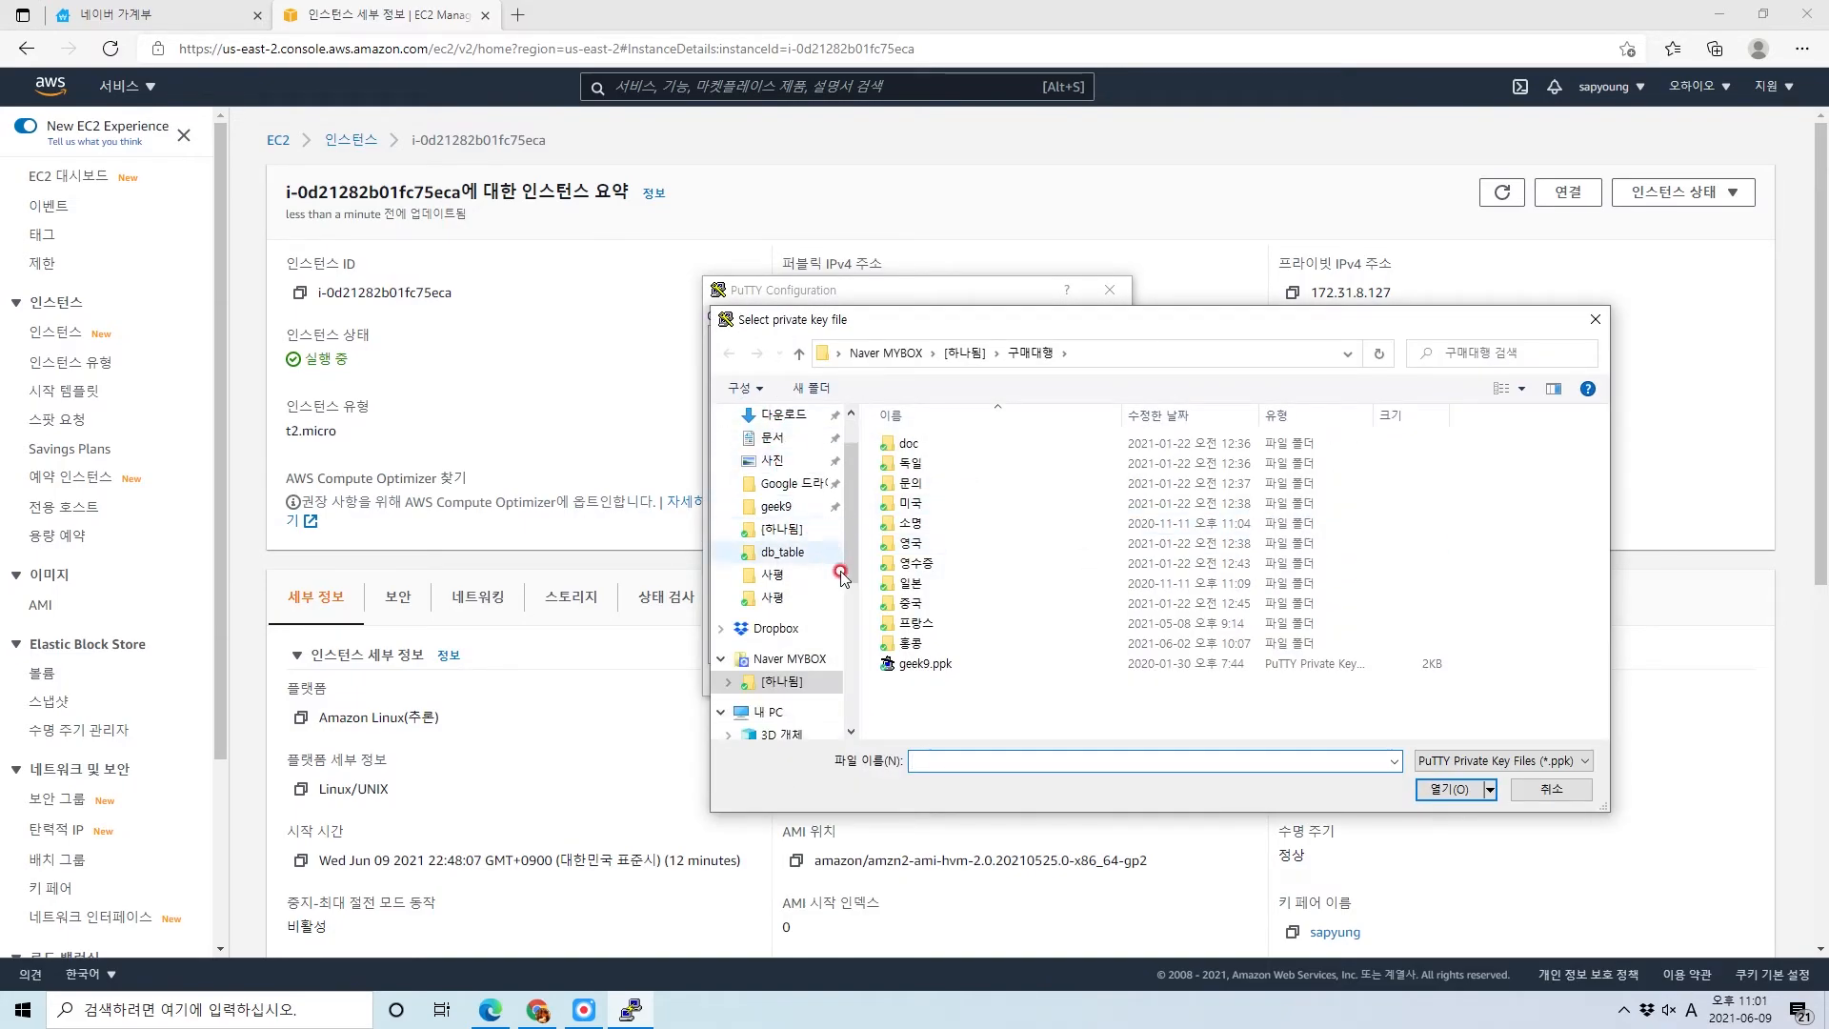
pyautogui.click(776, 628)
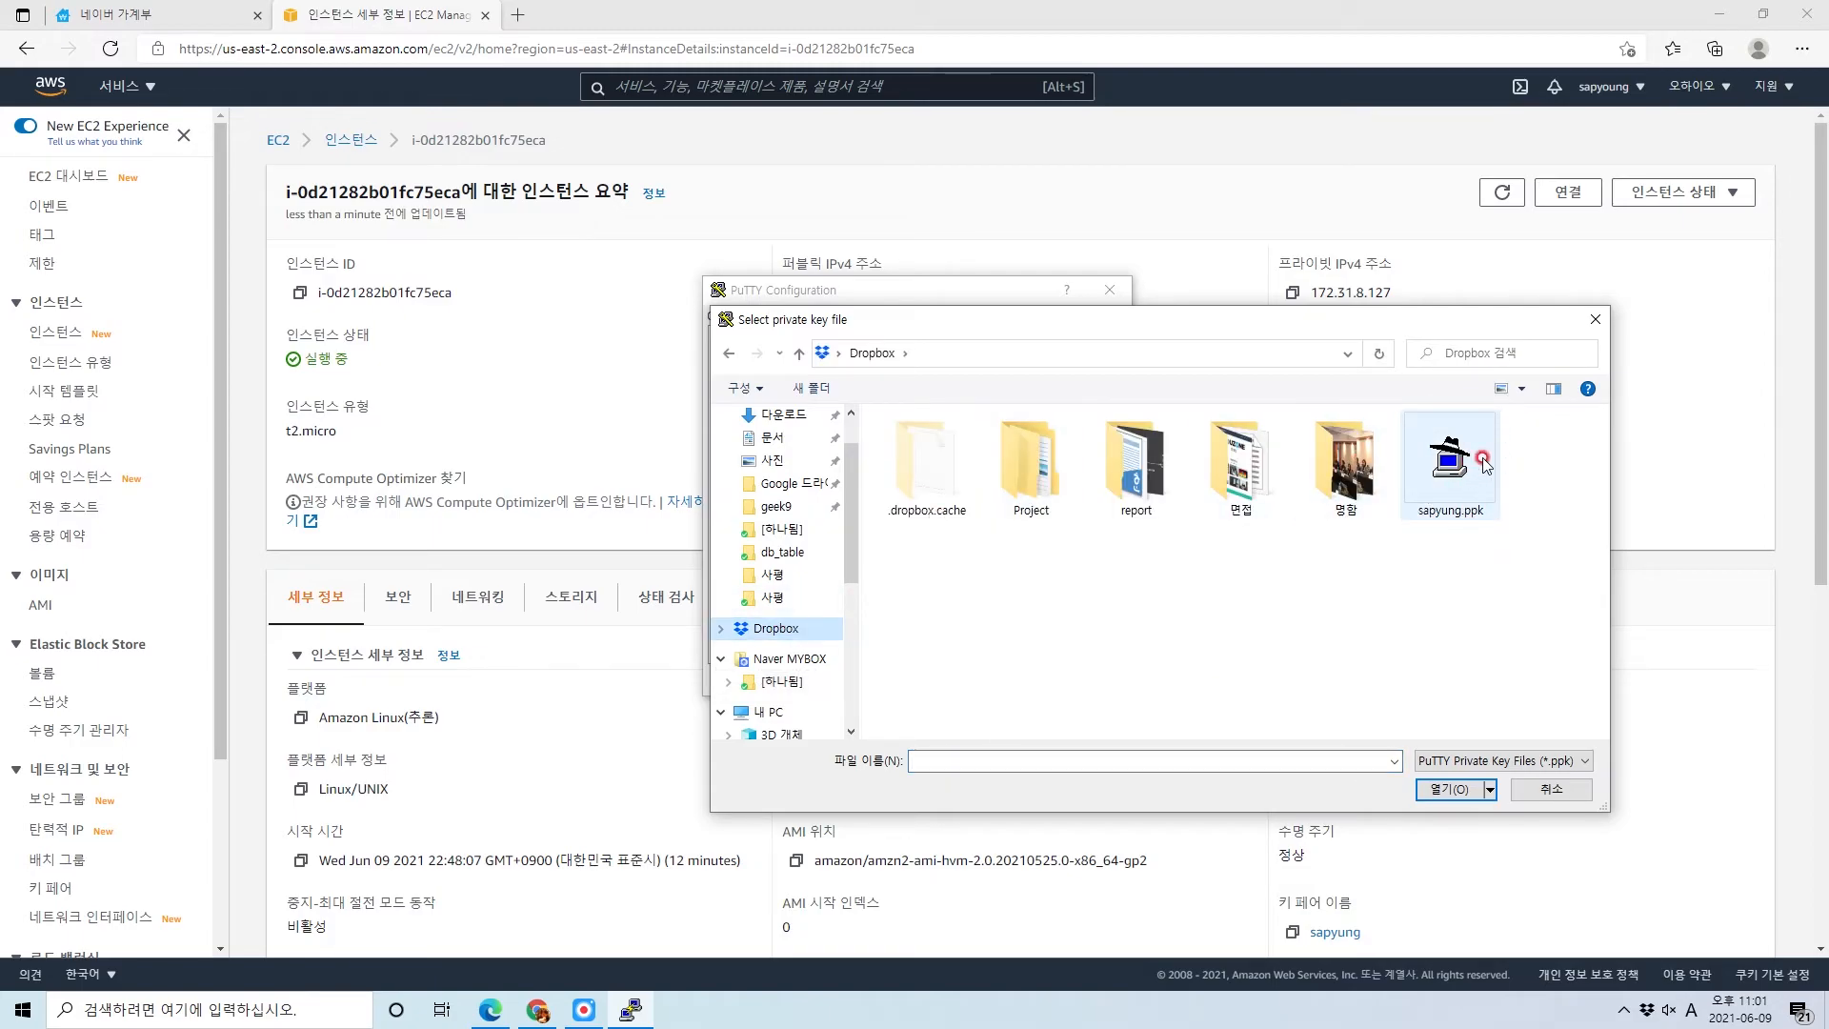
pyautogui.doubleClick(1449, 462)
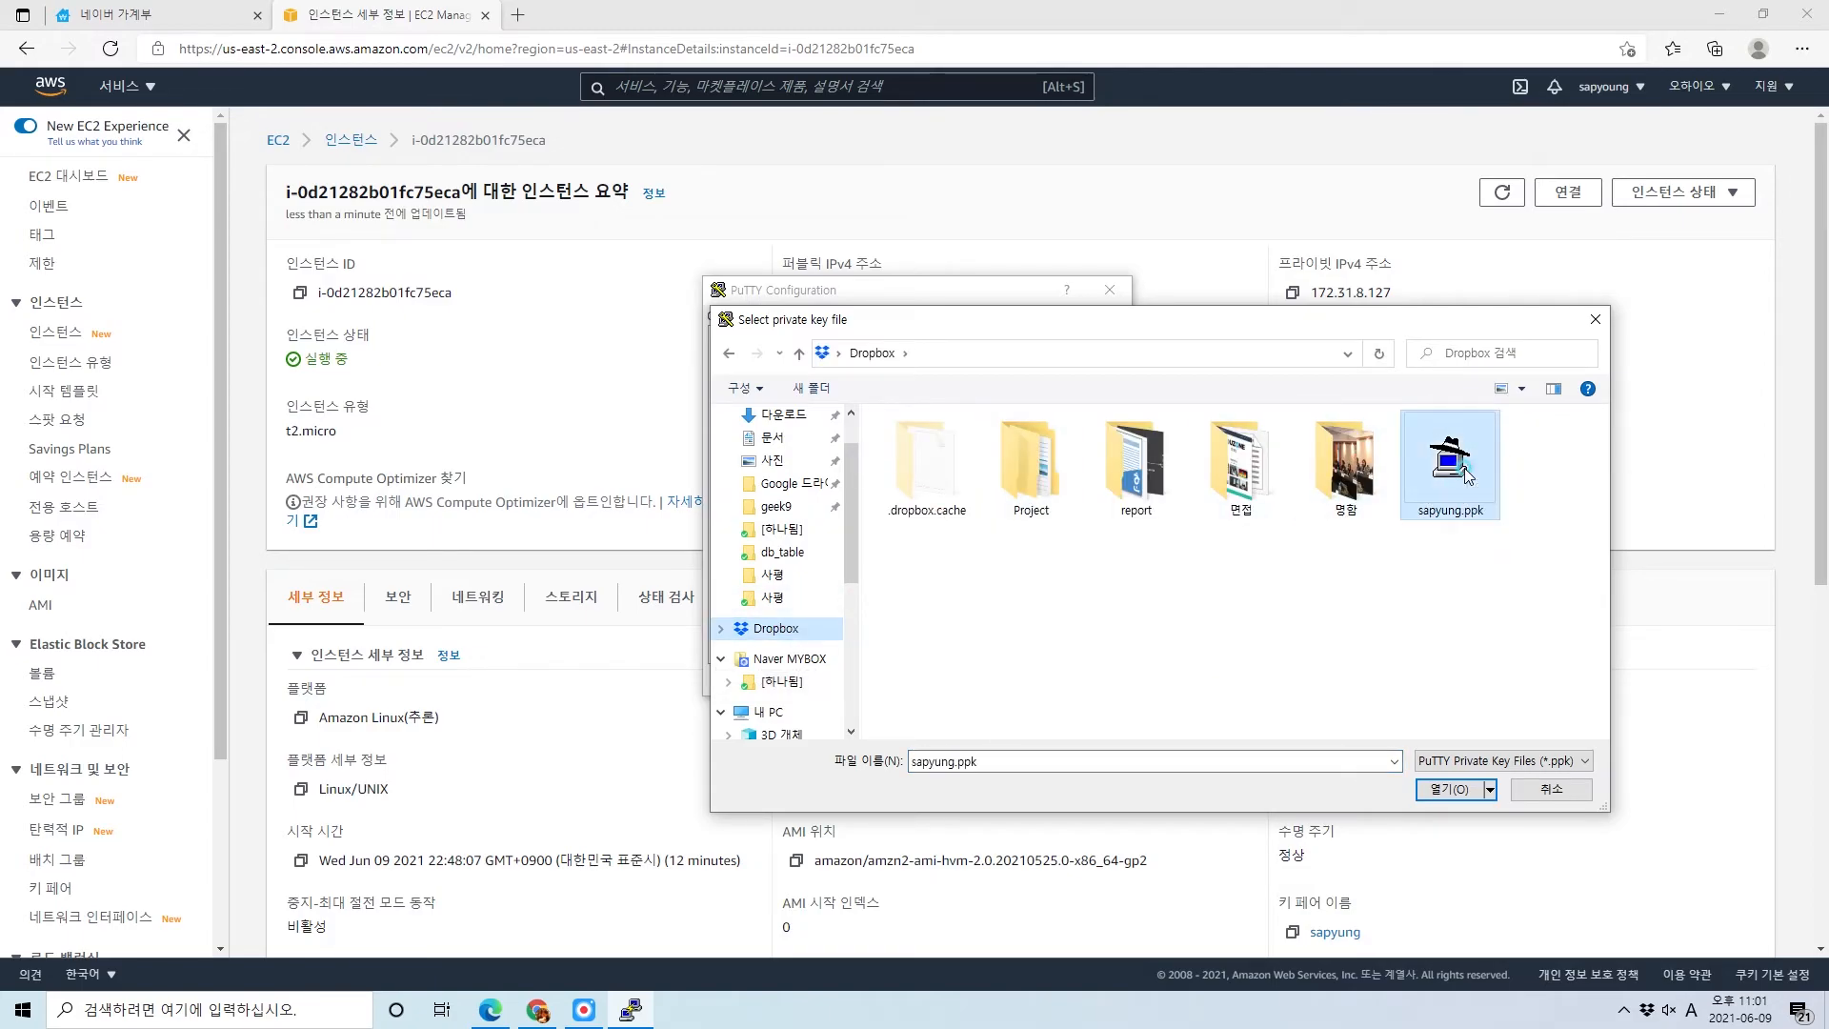
pyautogui.click(953, 552)
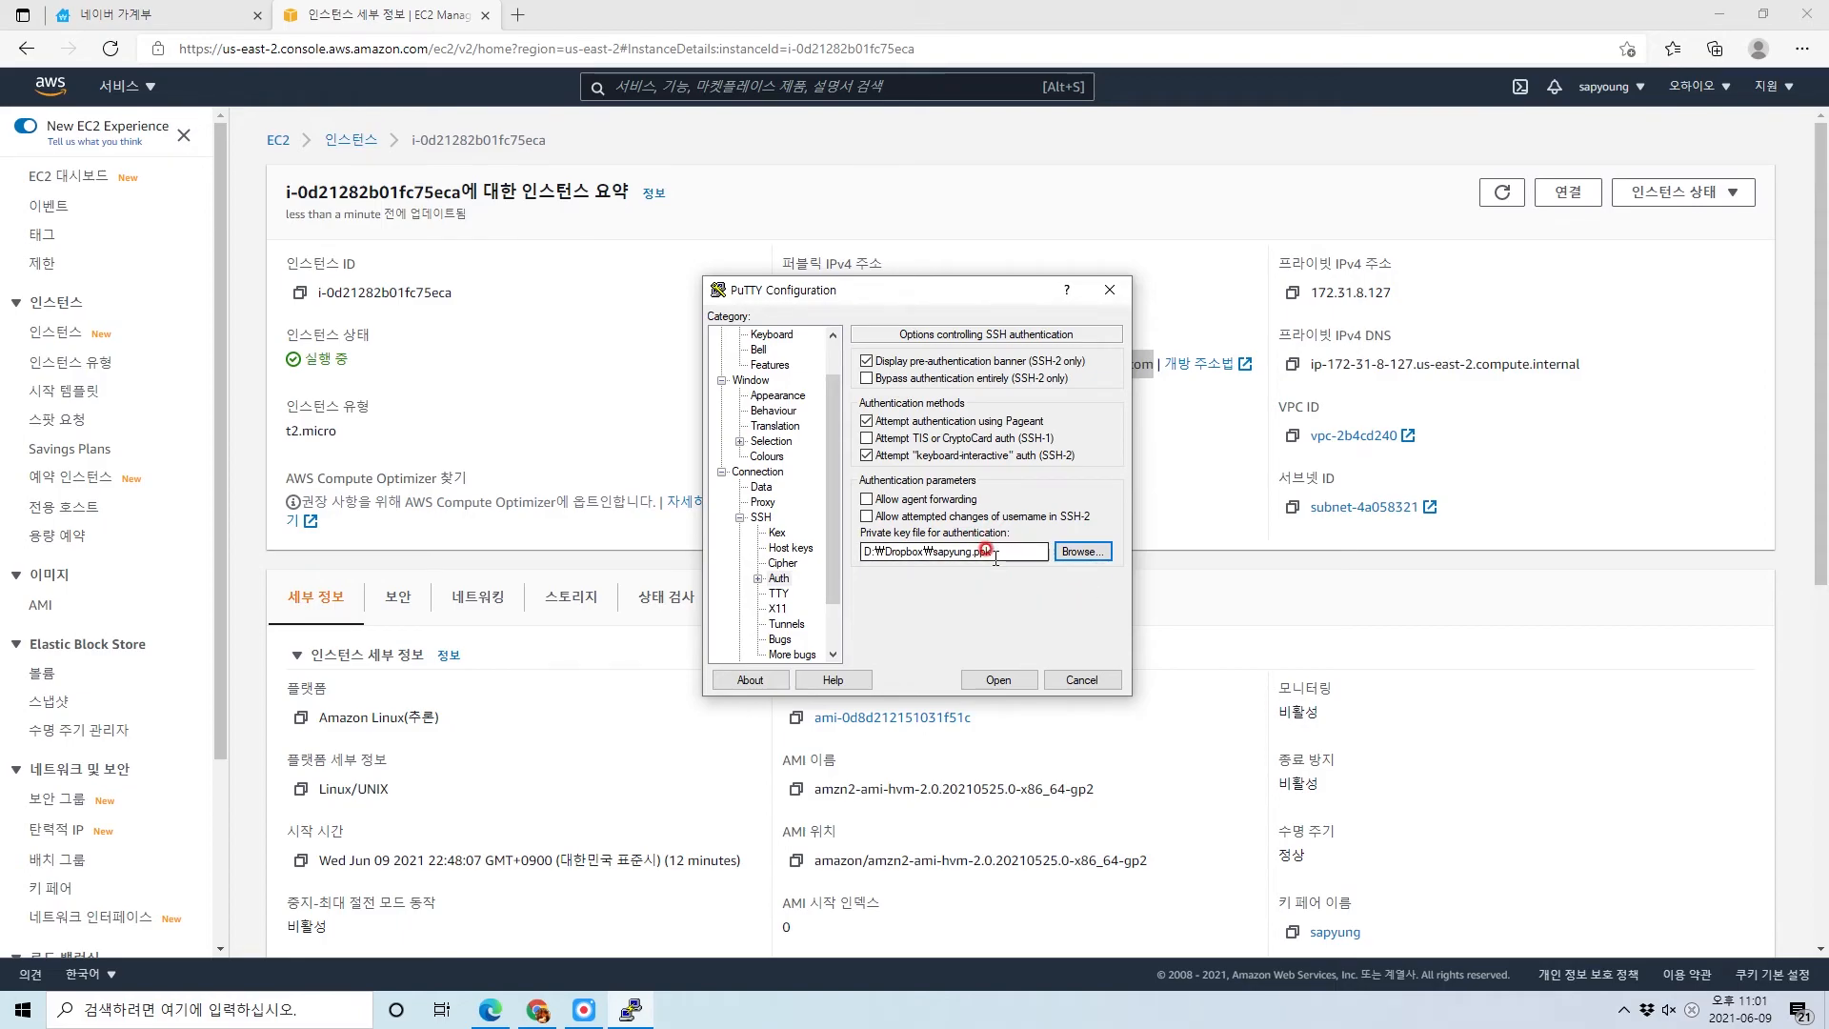
# Return to the session settings and compare the host name with the instance's public IPv4 DNS
pyautogui.scroll(1, 790, 465)
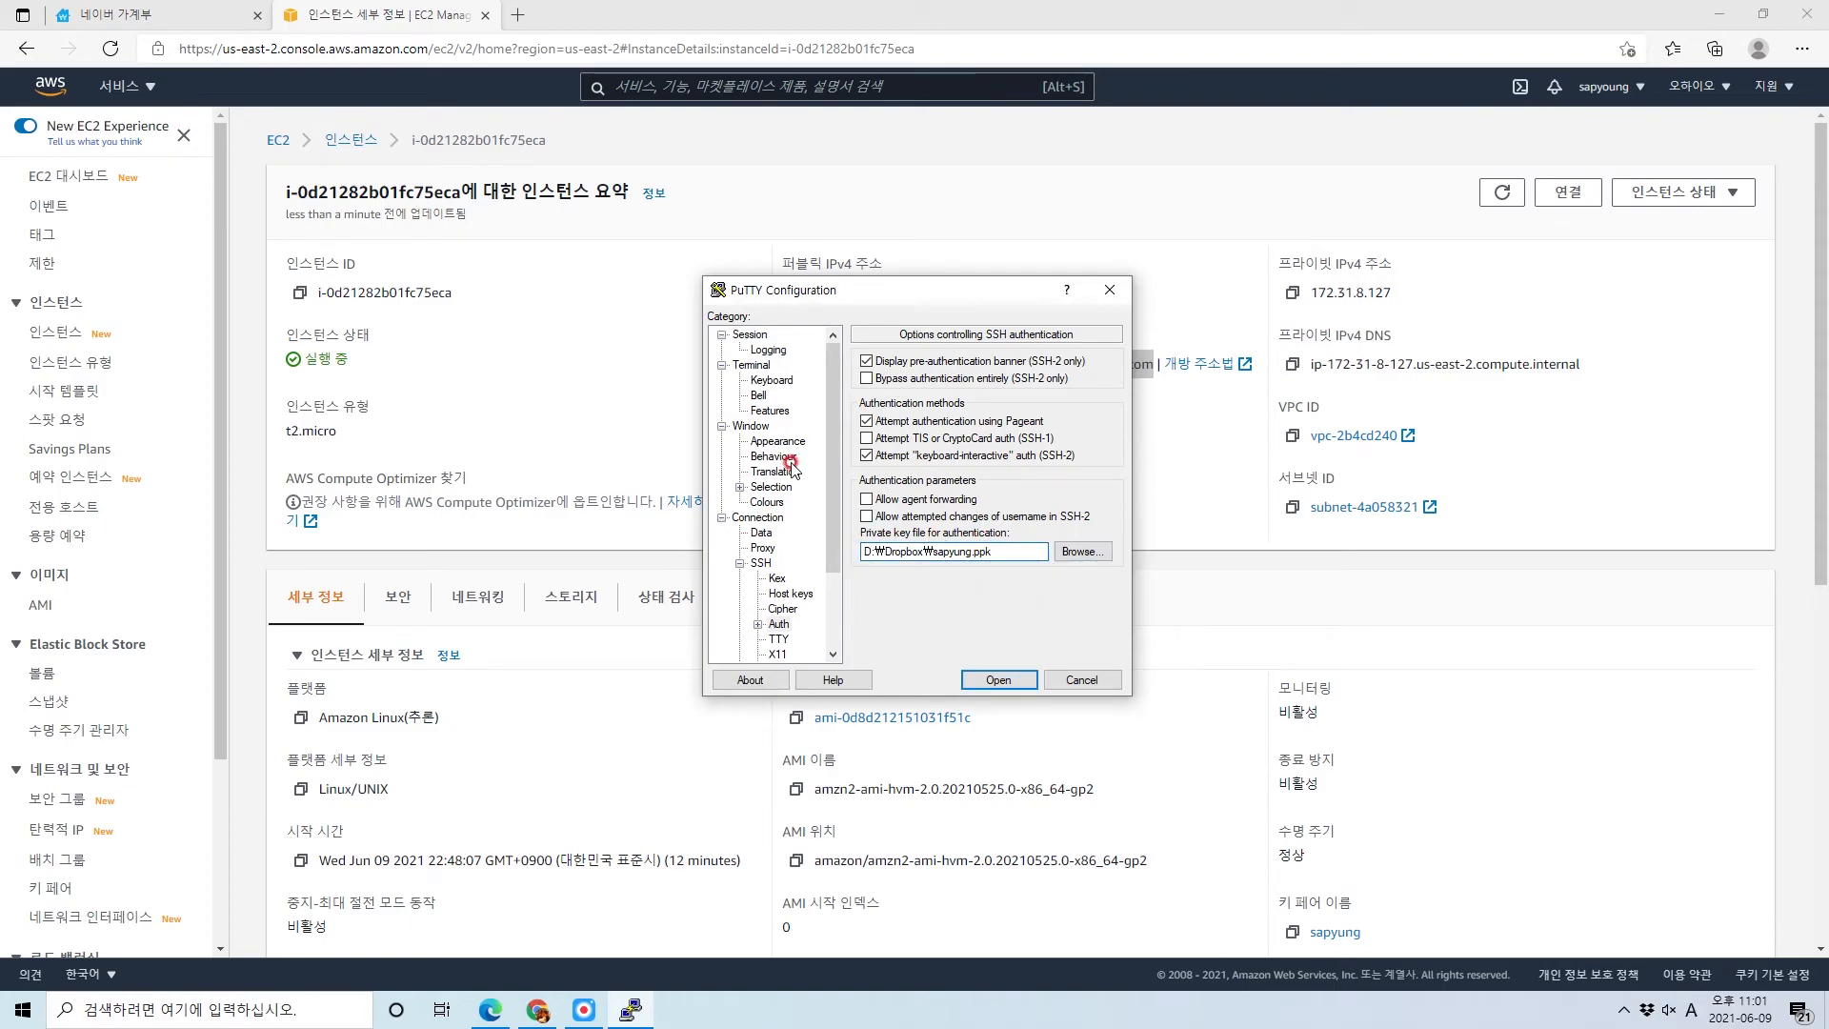
pyautogui.click(749, 335)
pyautogui.click(921, 390)
pyautogui.click(994, 210)
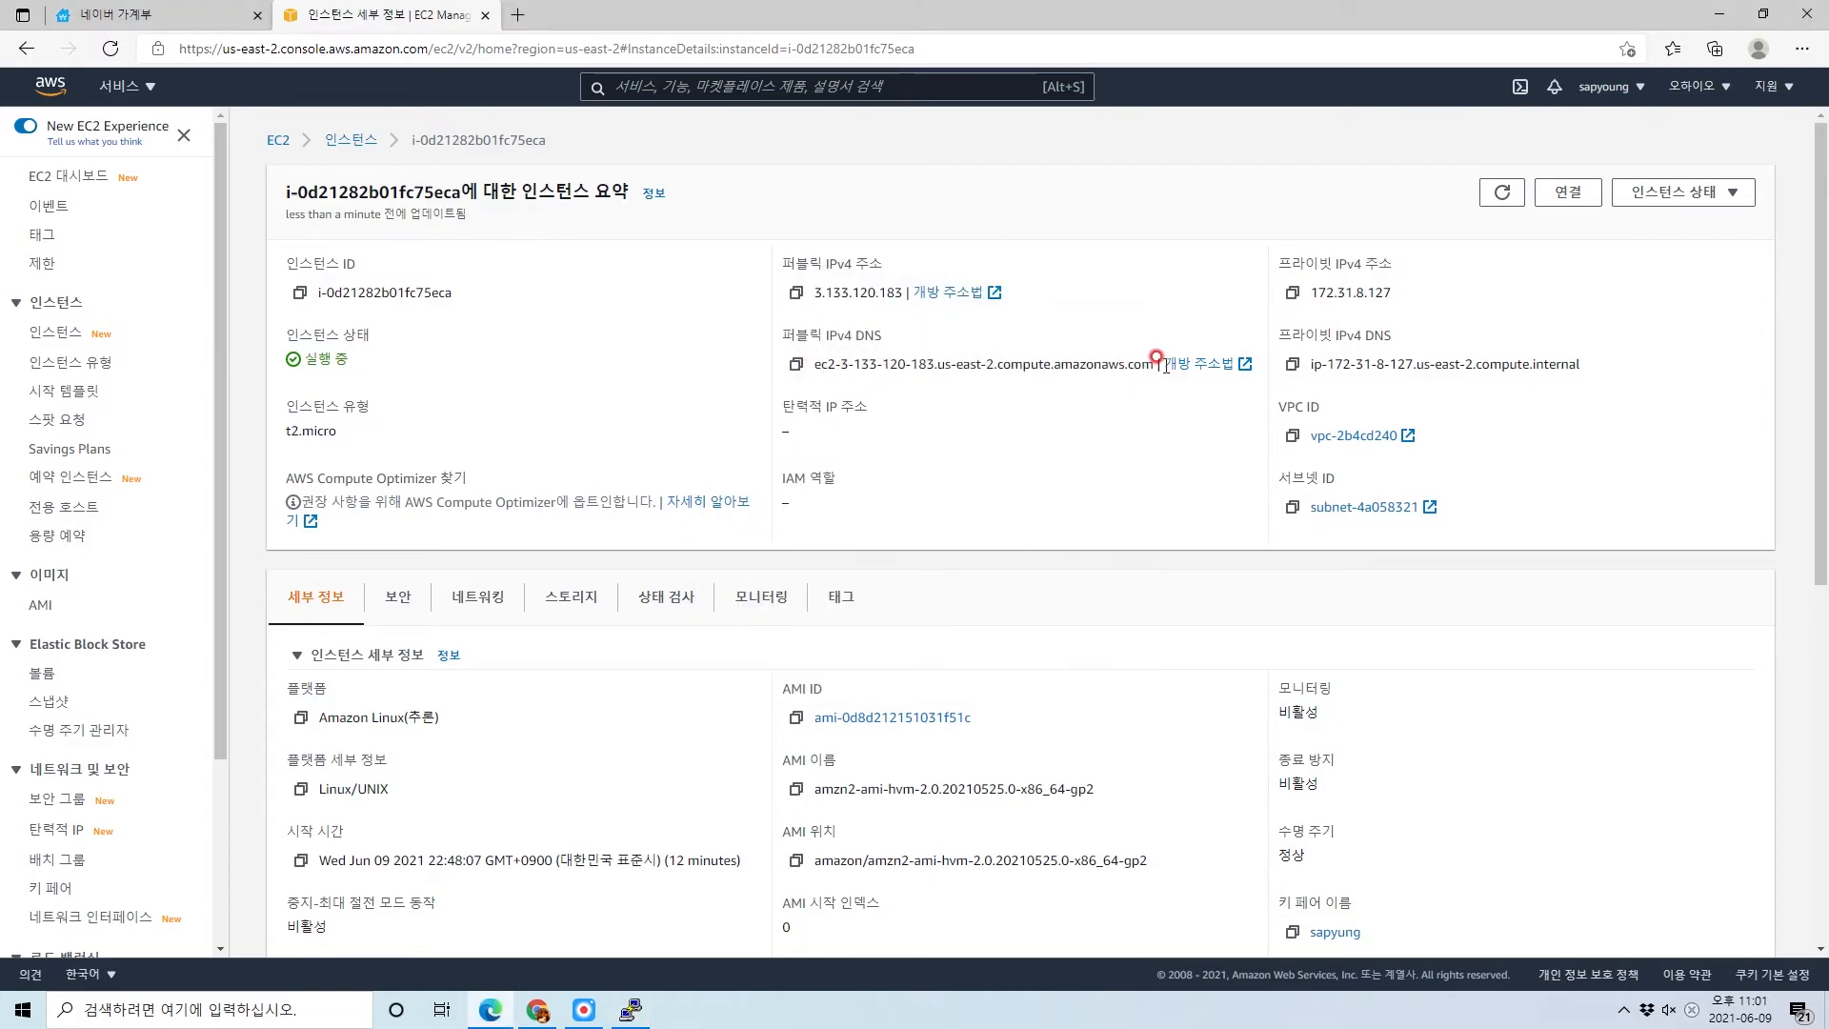
pyautogui.click(631, 1010)
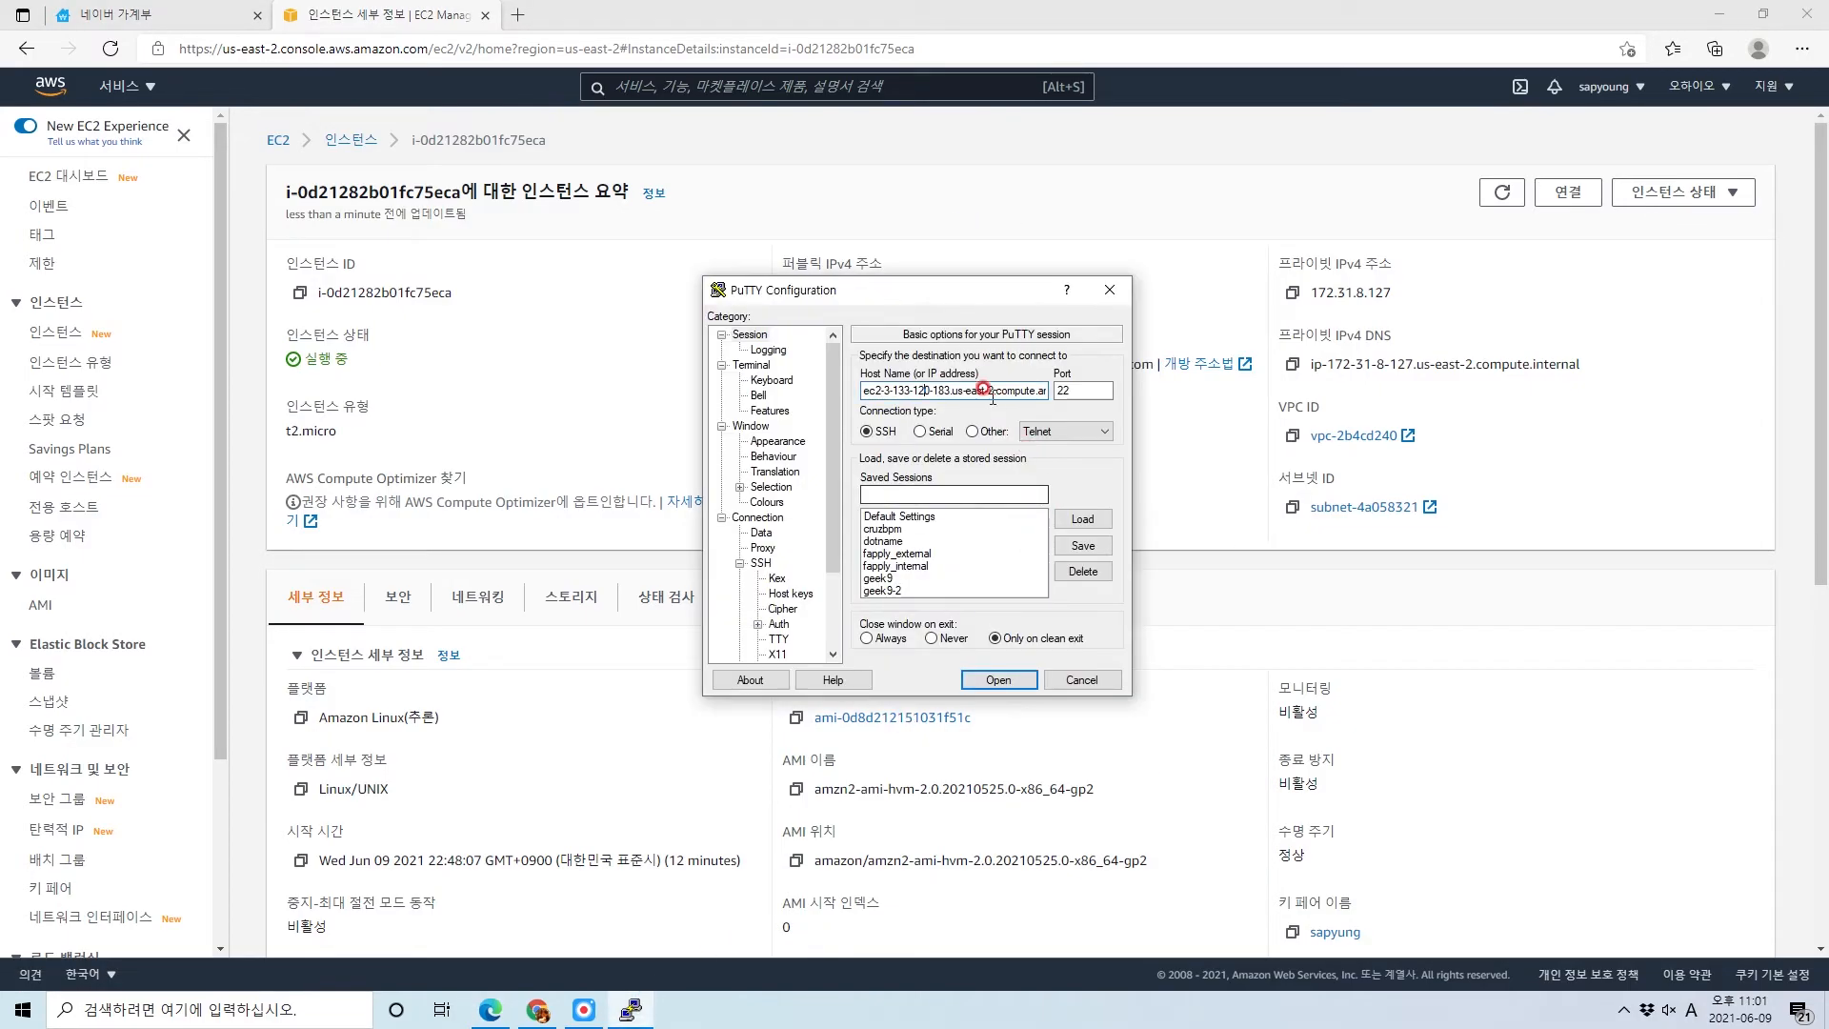
pyautogui.moveTo(985, 390); pyautogui.dragTo(1046, 390)
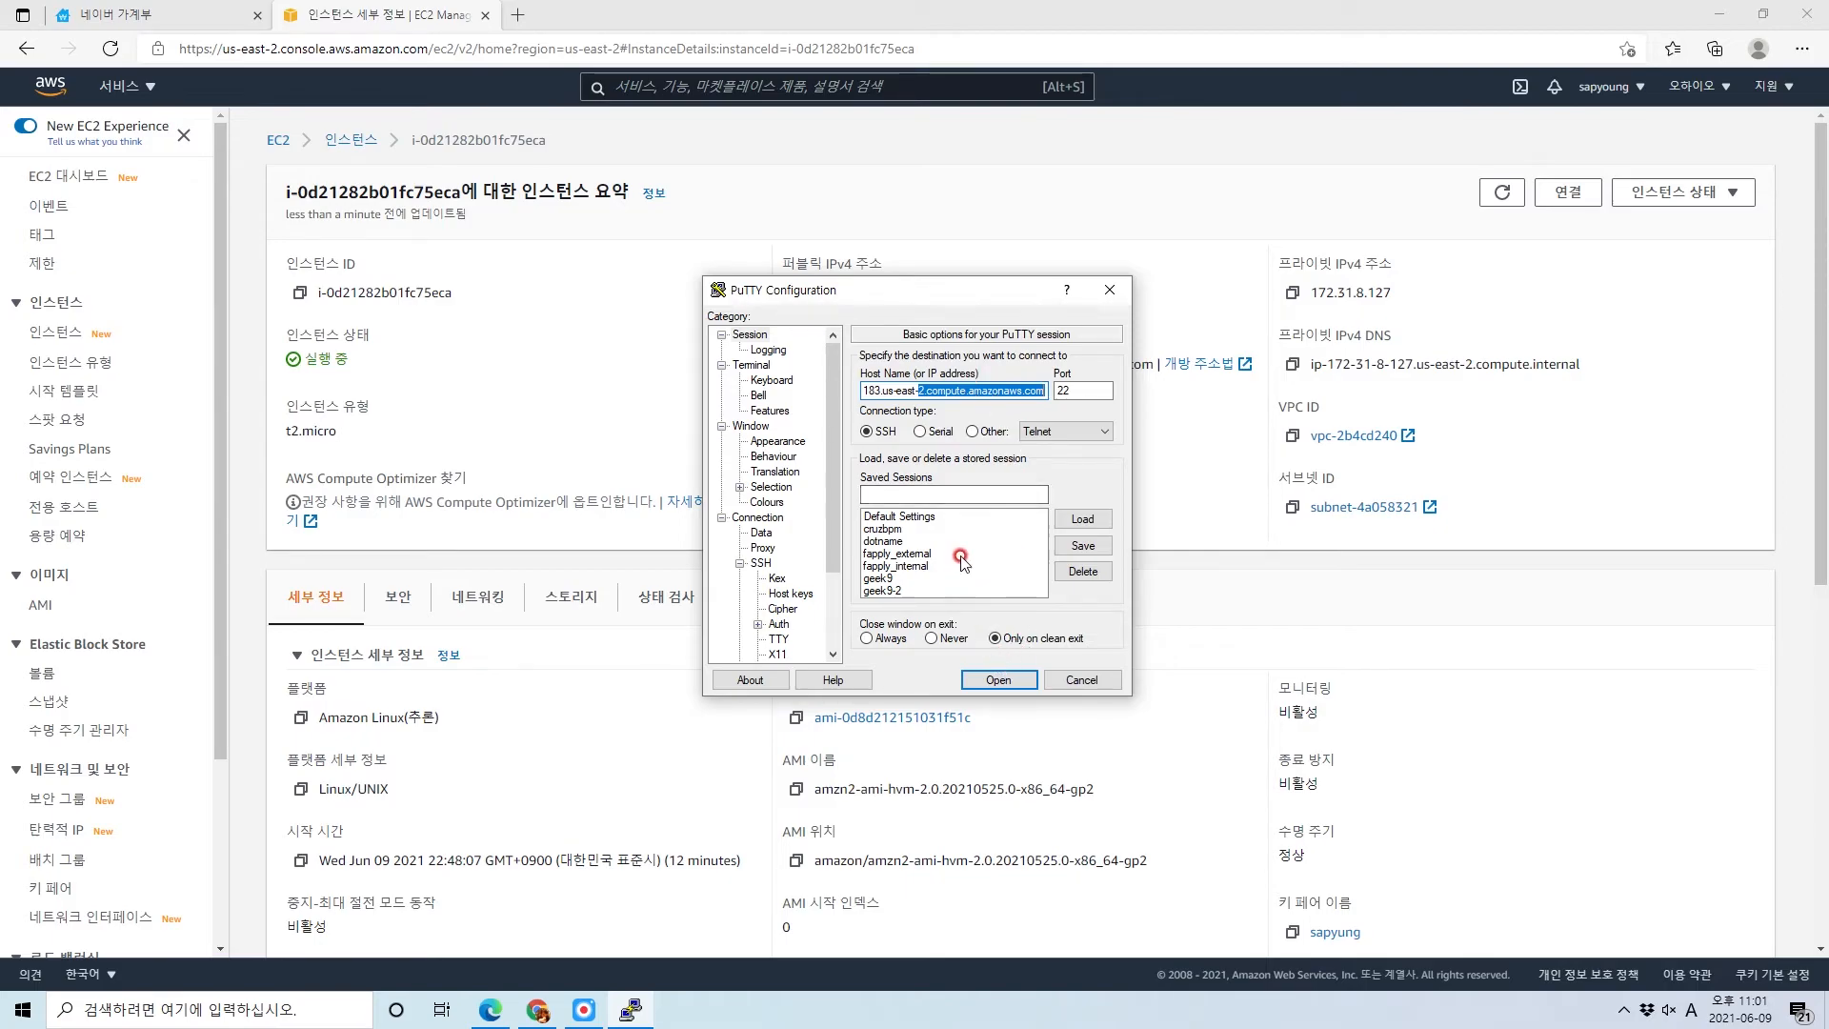
# Save the current connection settings as a stored session named sapyung
pyautogui.click(1086, 548)
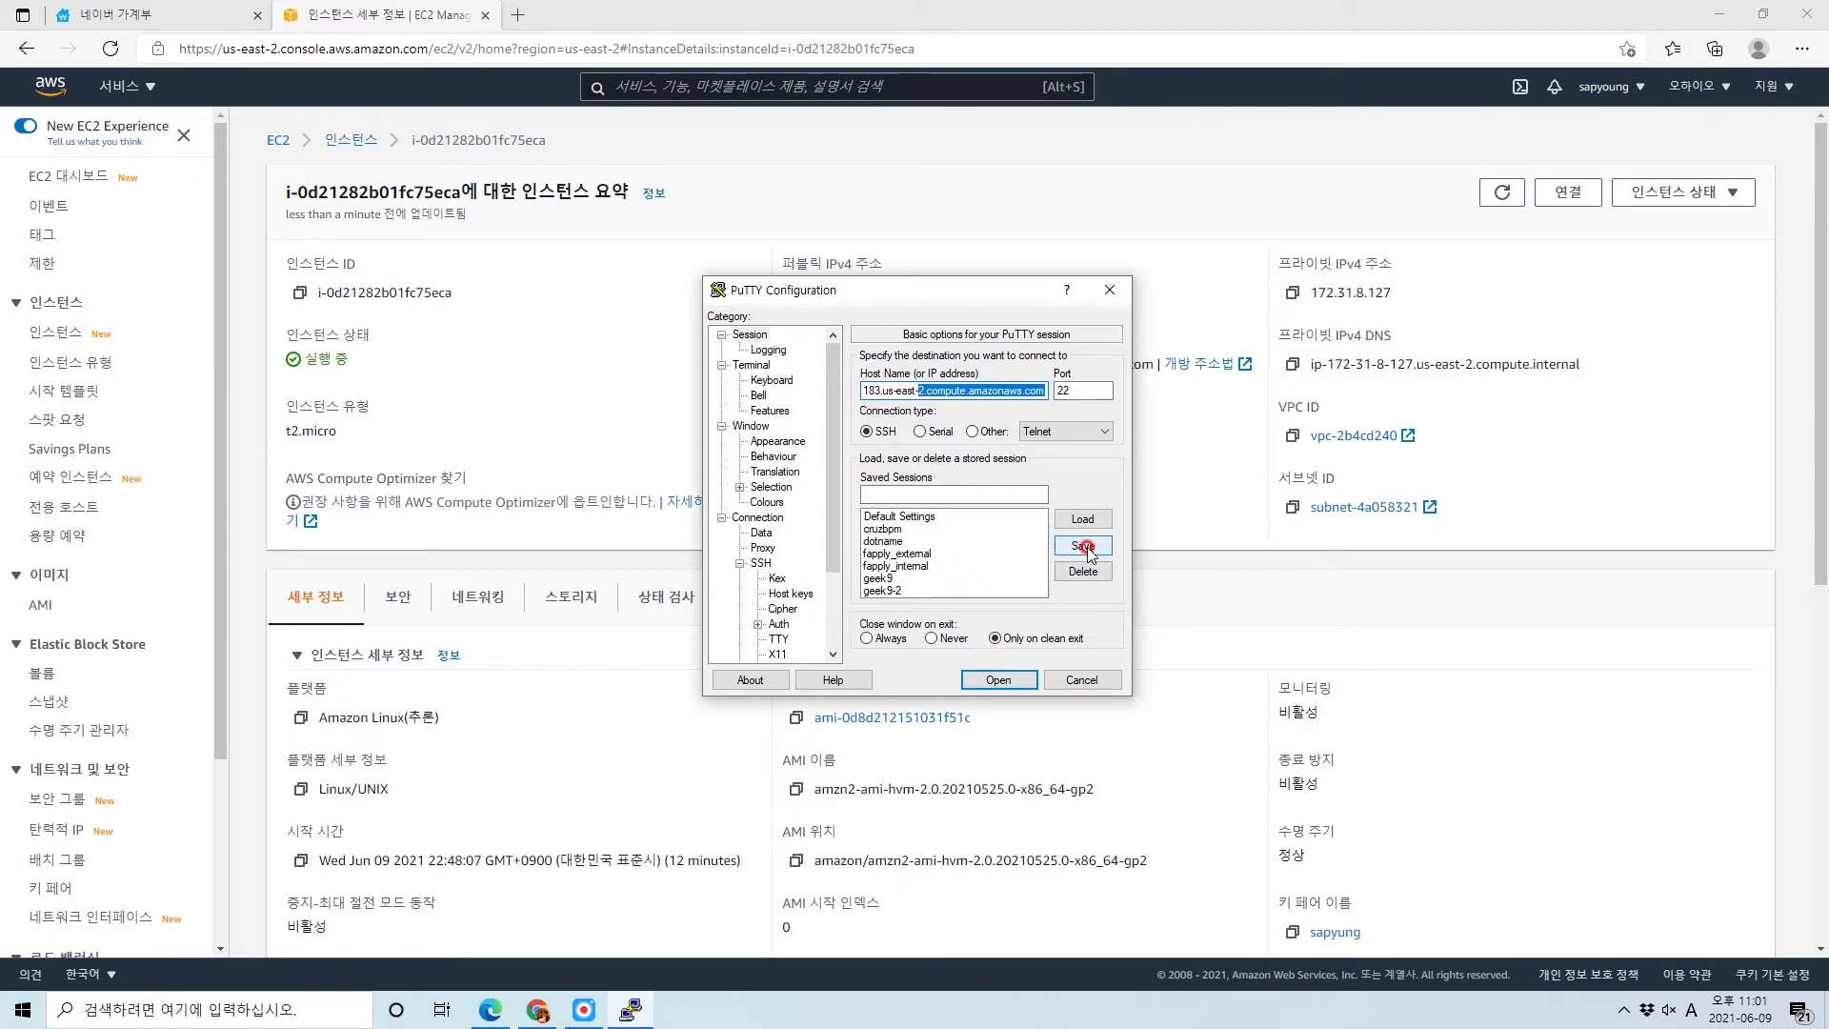
pyautogui.click(972, 490)
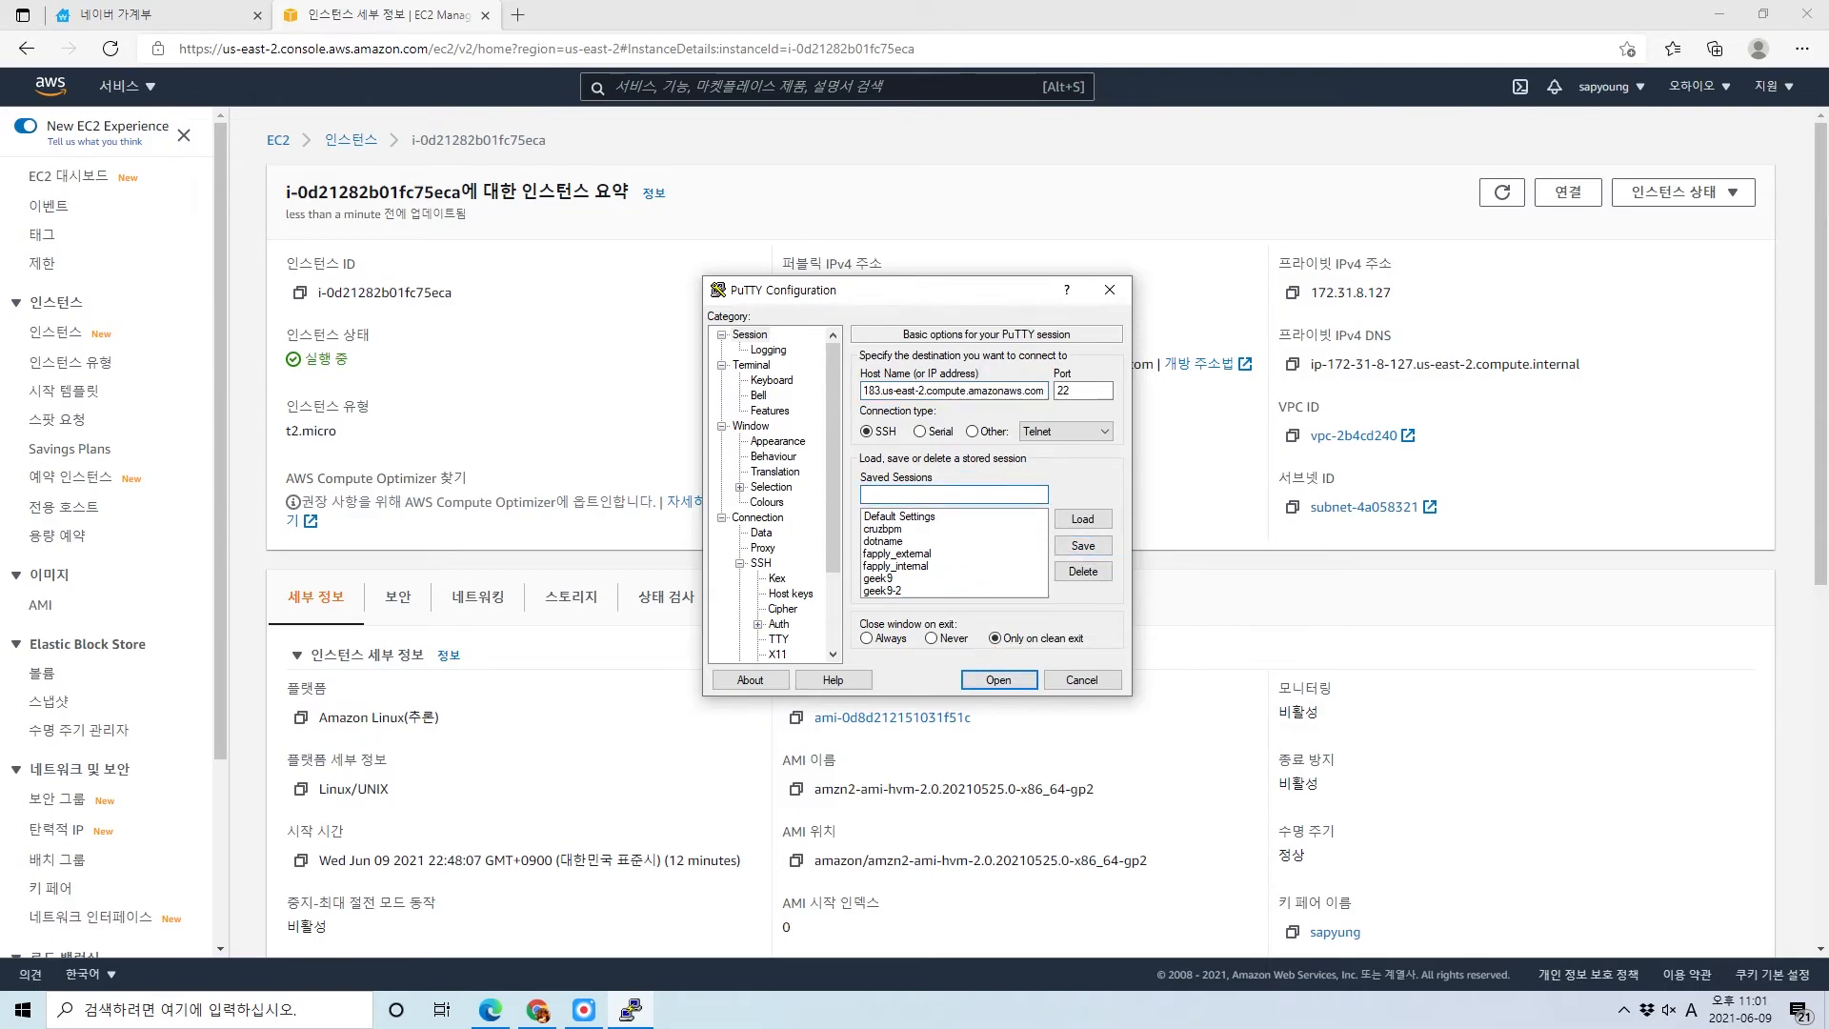
pyautogui.write('sapyung')
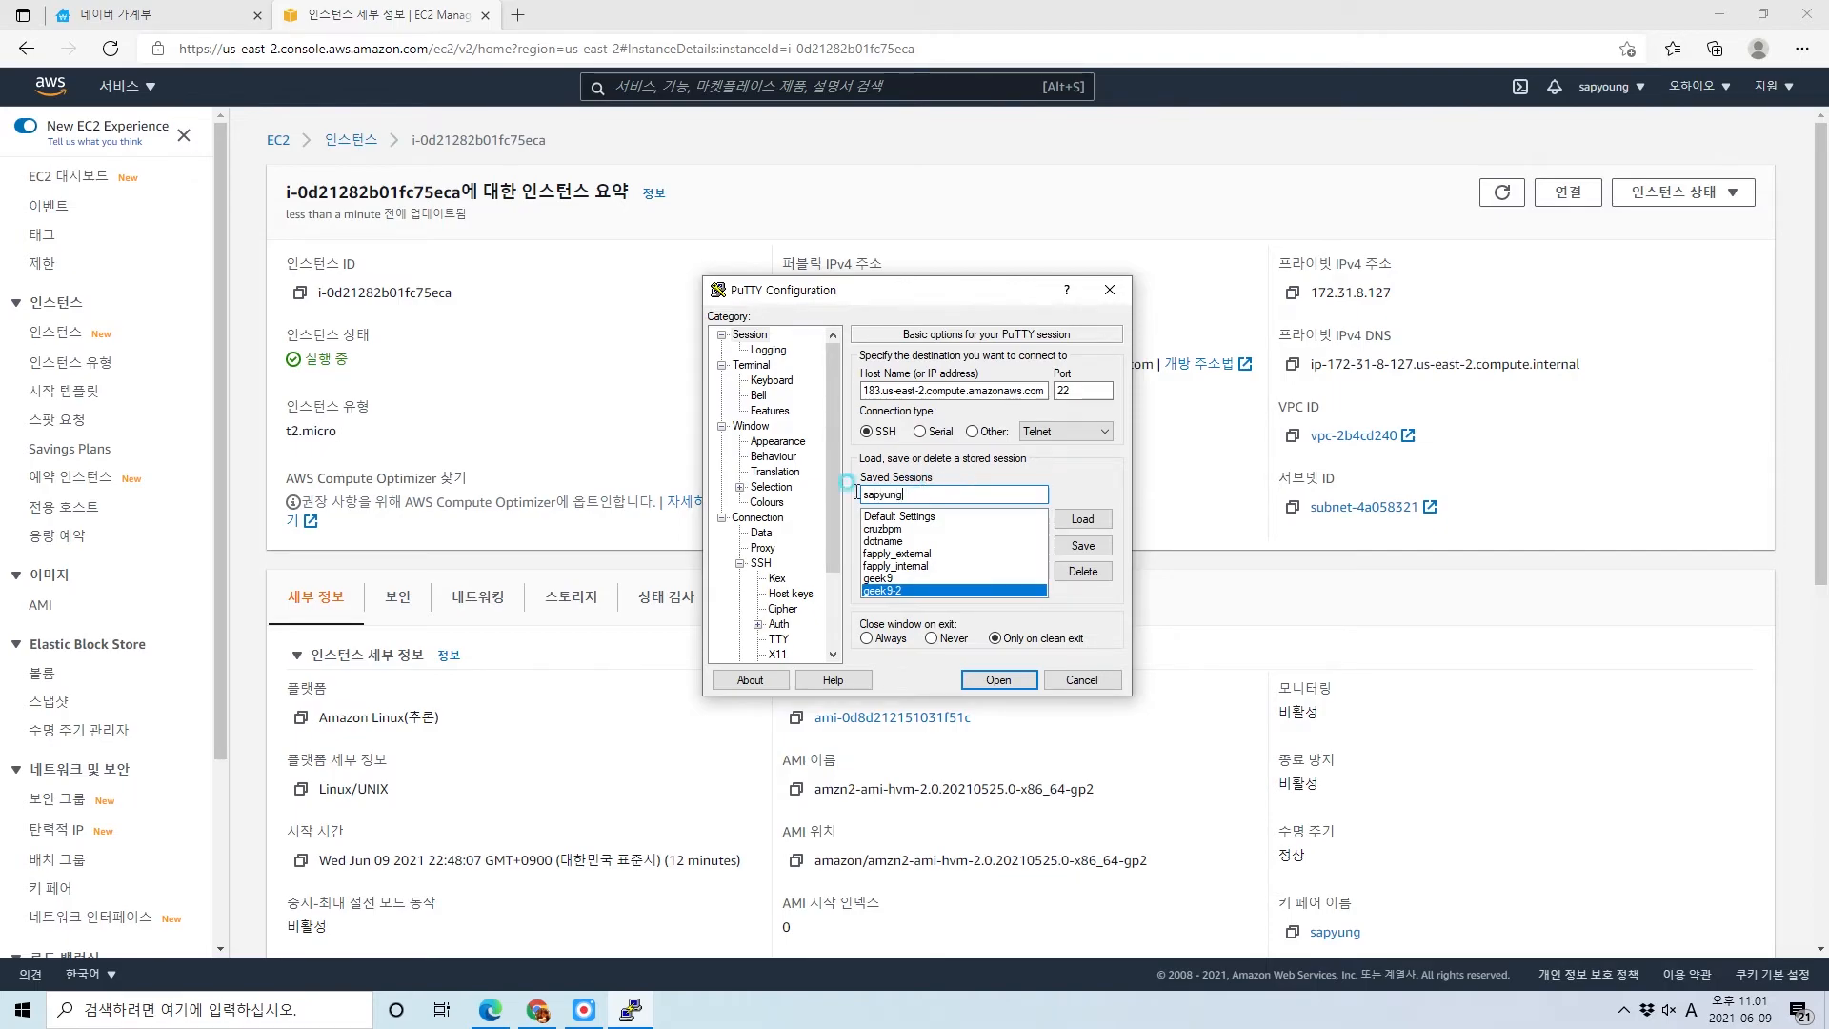
pyautogui.click(1094, 545)
# Recheck the private key path in the SSH authentication settings and save the sapyung session again
pyautogui.click(779, 625)
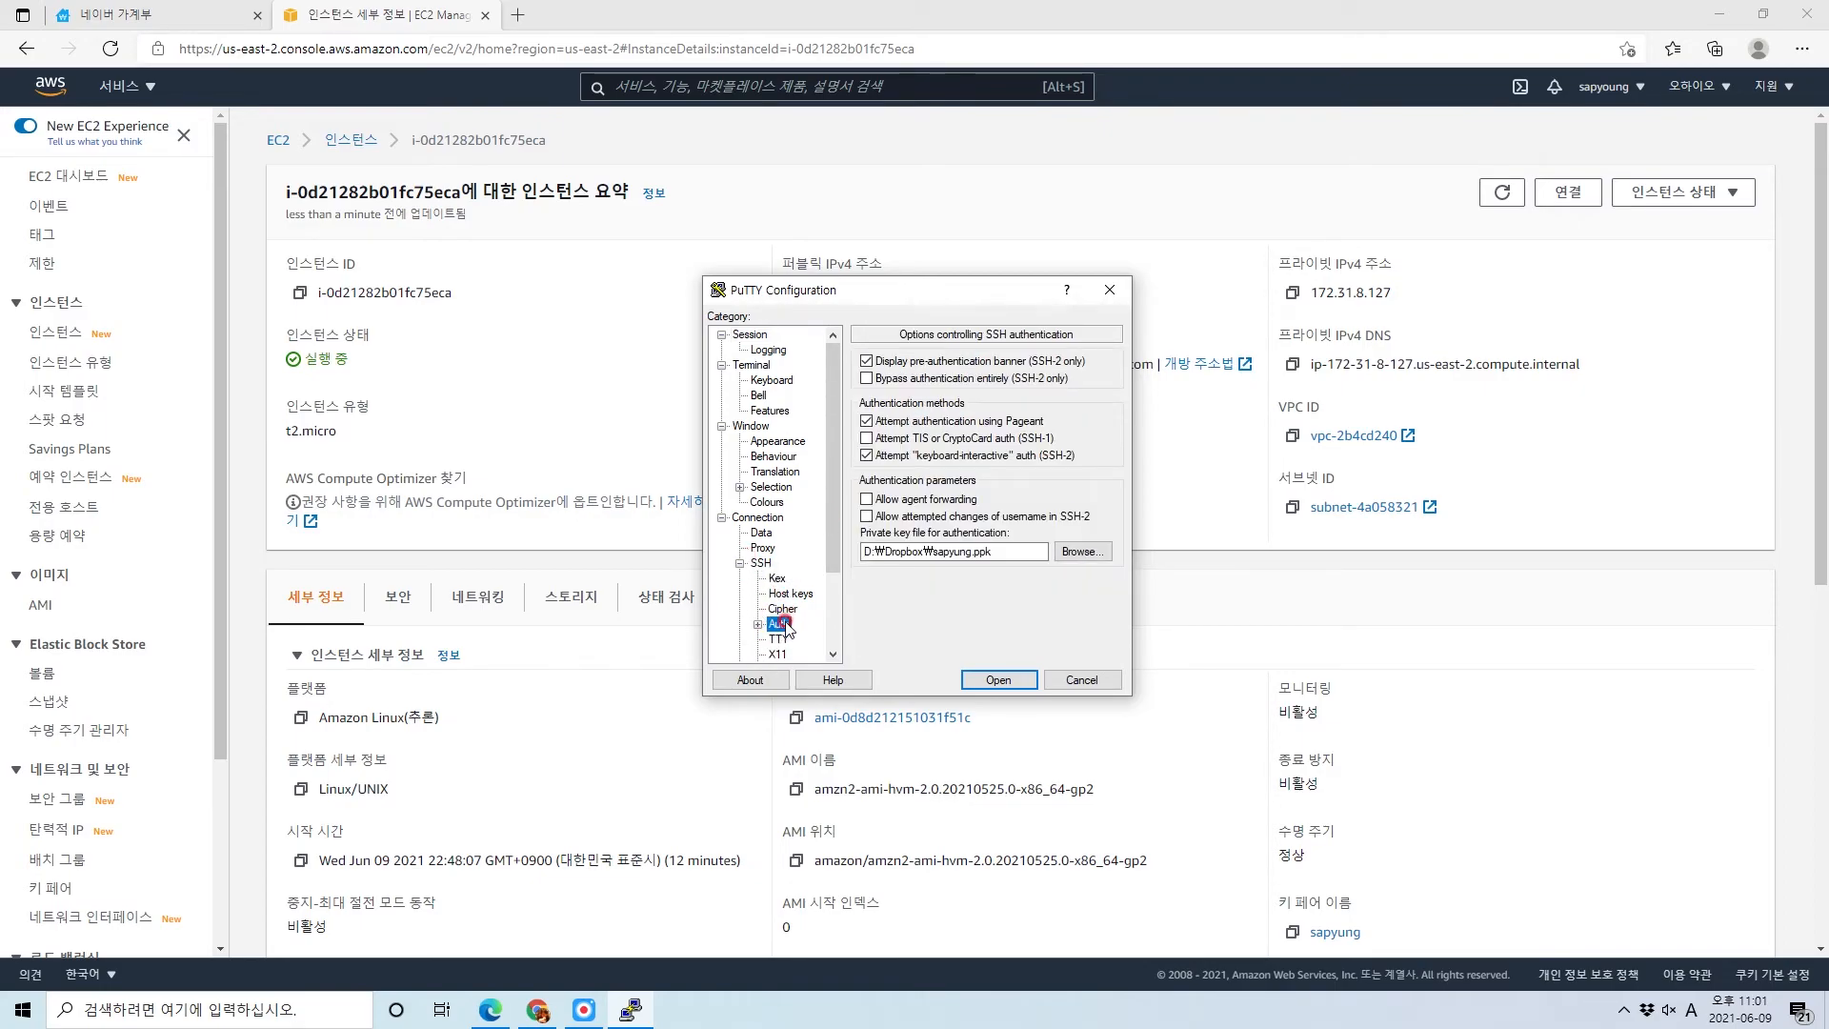
pyautogui.click(1010, 552)
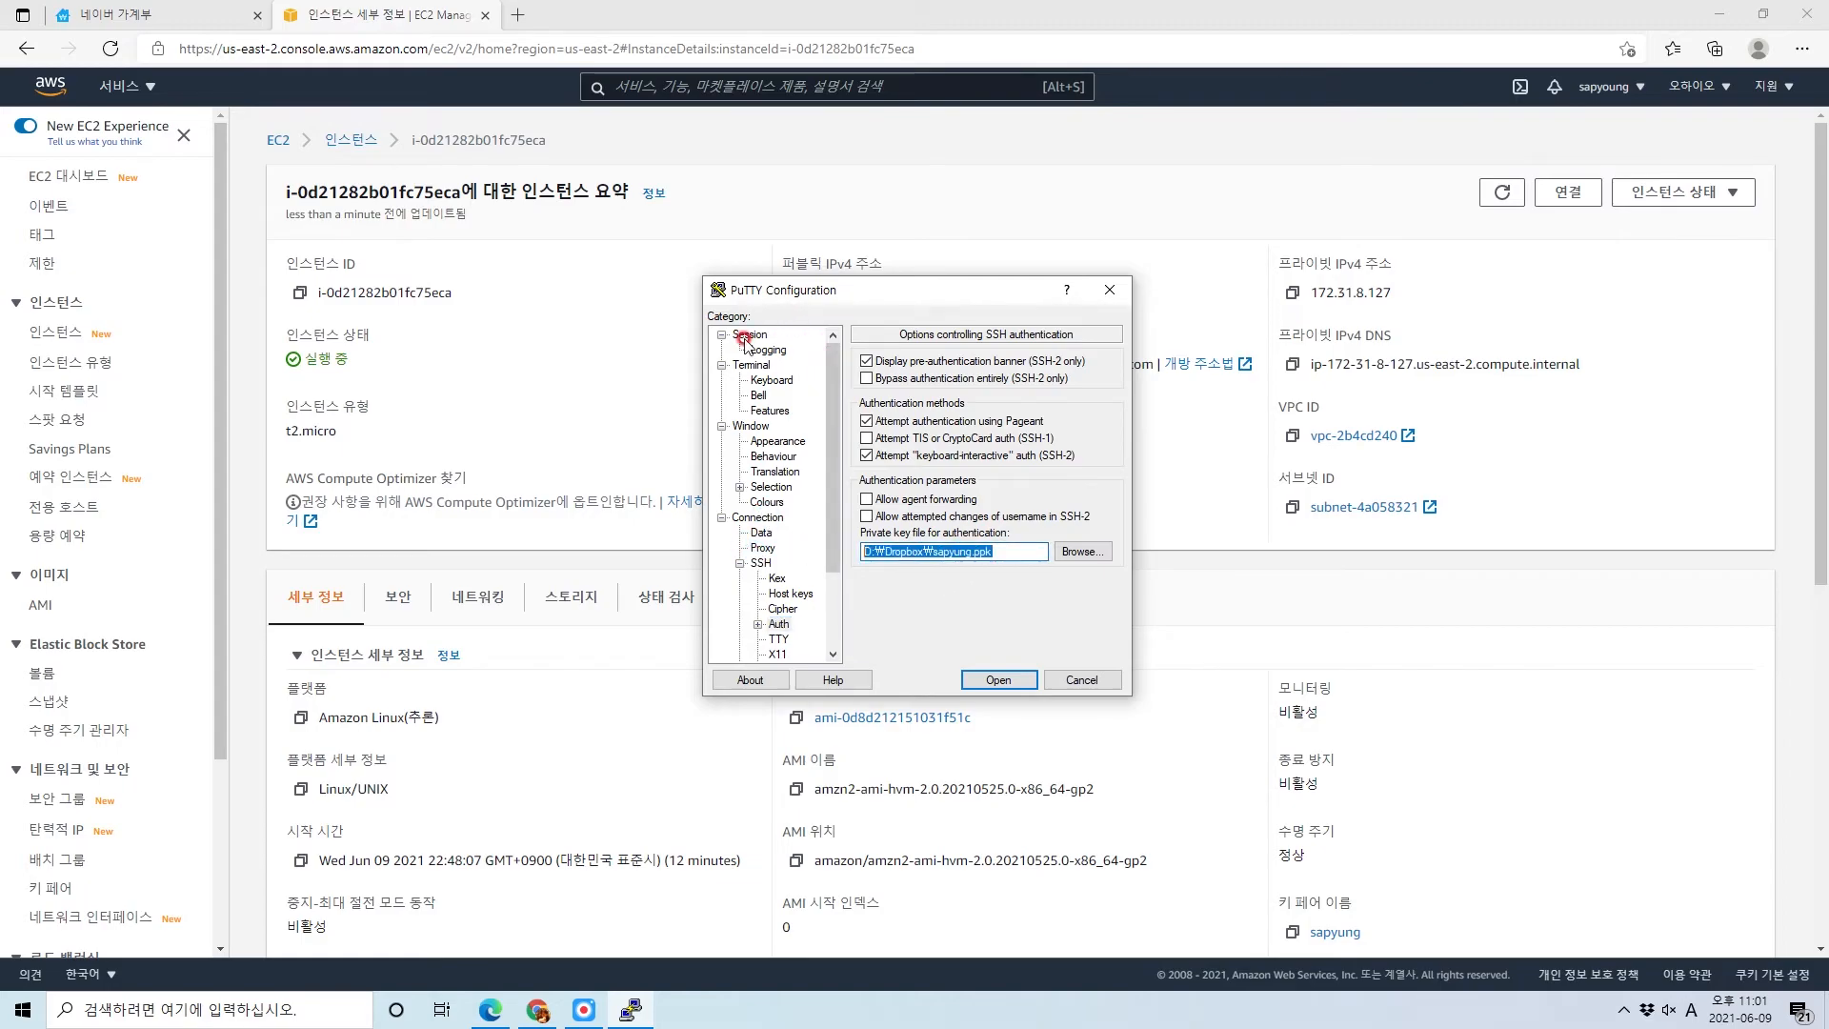
pyautogui.click(750, 335)
pyautogui.click(1067, 557)
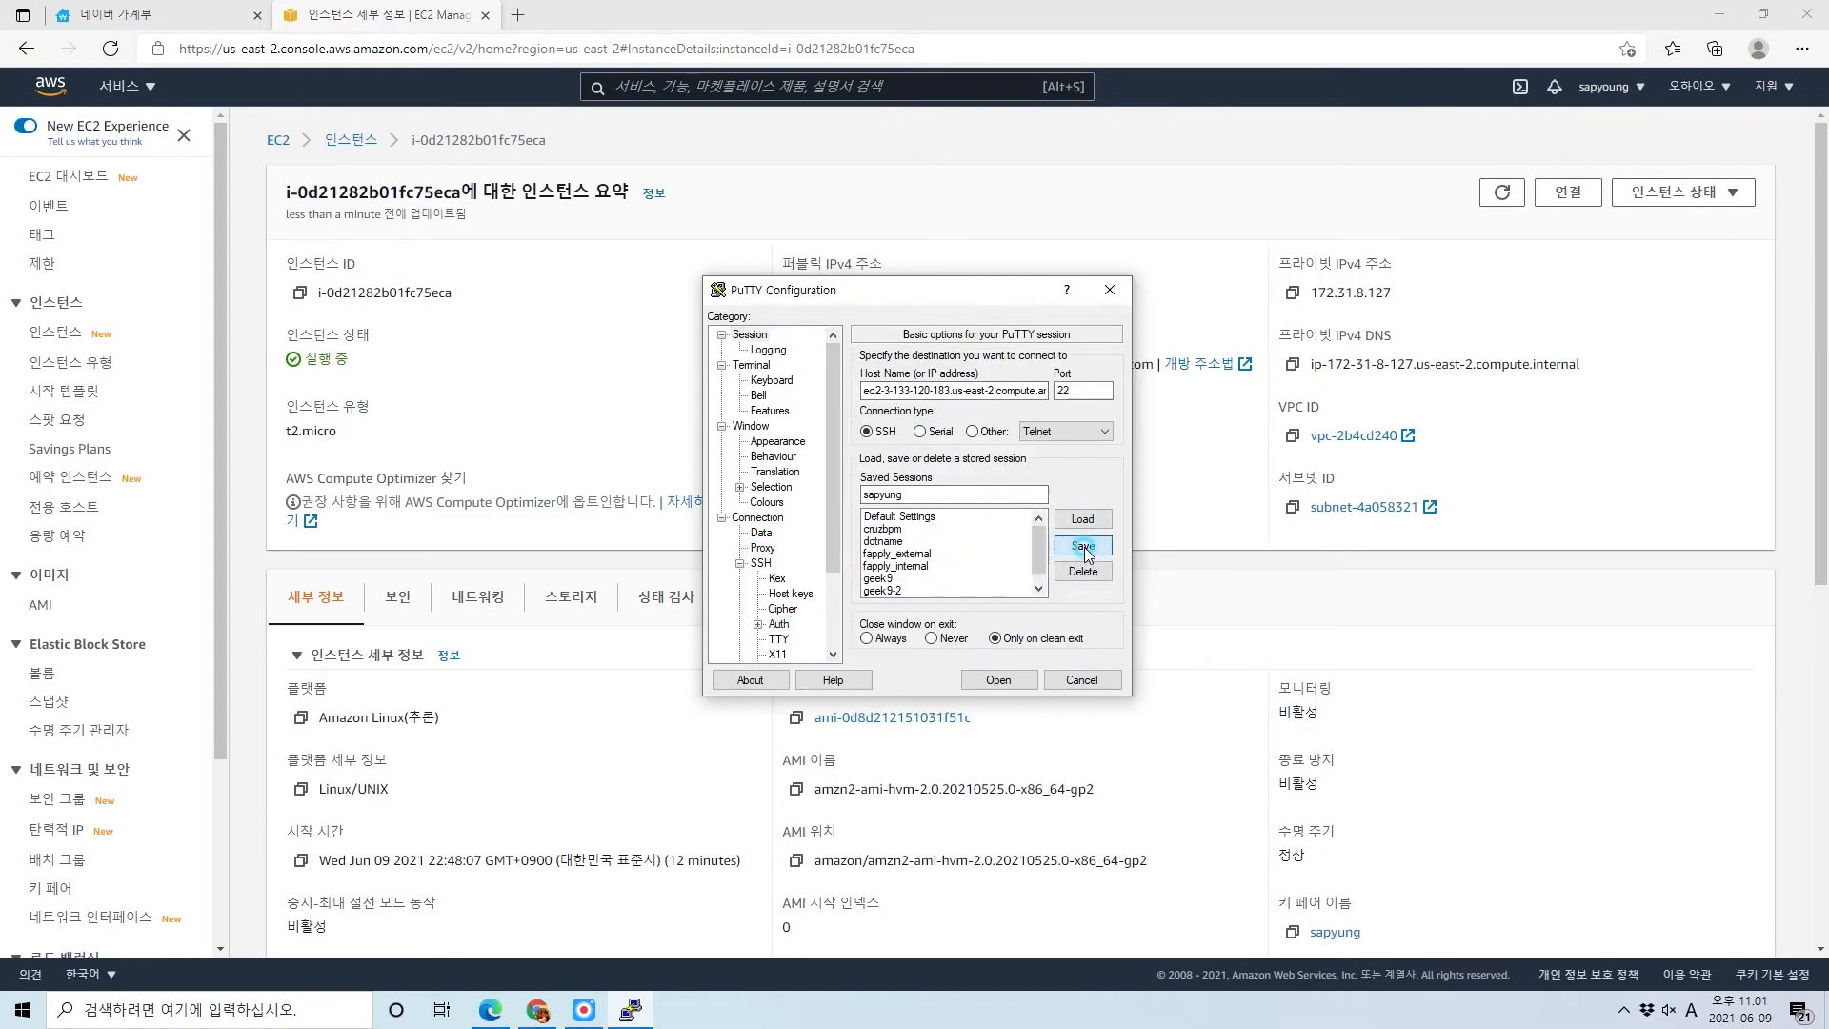
# Load the saved sapyung session and verify its host name and SSH authentication settings
pyautogui.scroll(-1, 933, 534)
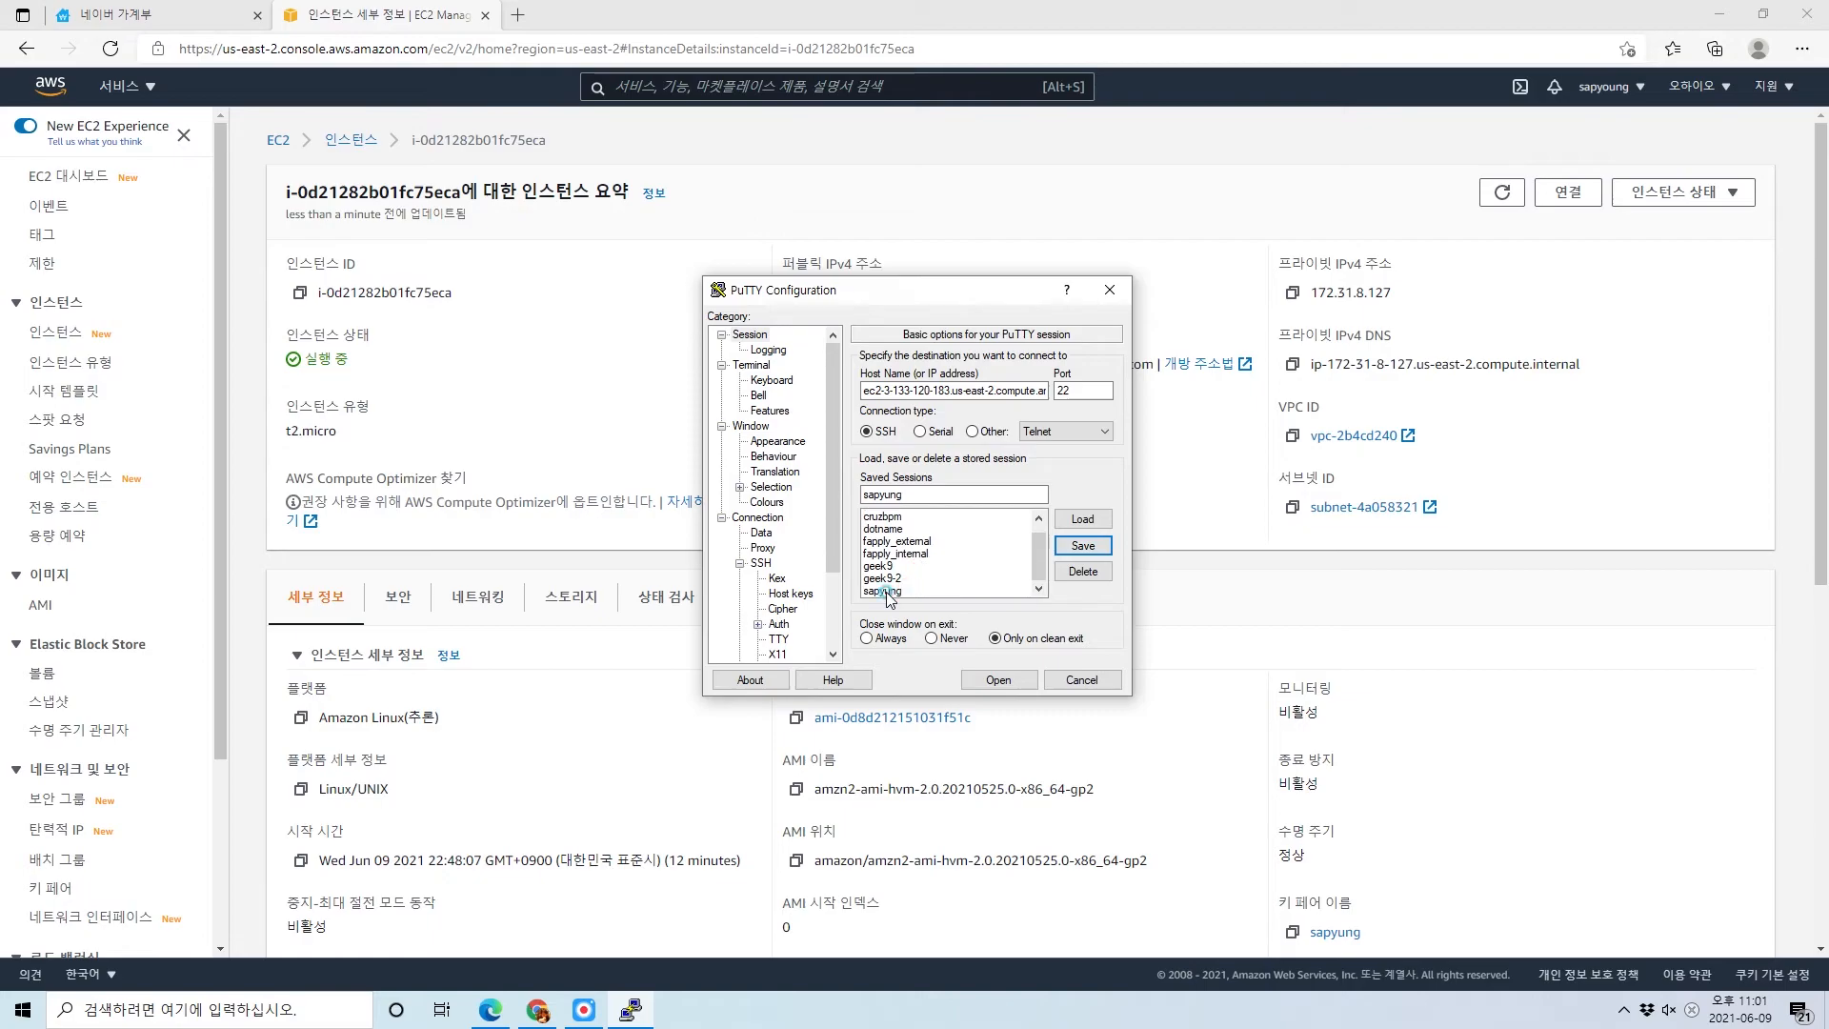
pyautogui.click(887, 591)
pyautogui.click(1078, 519)
pyautogui.click(939, 390)
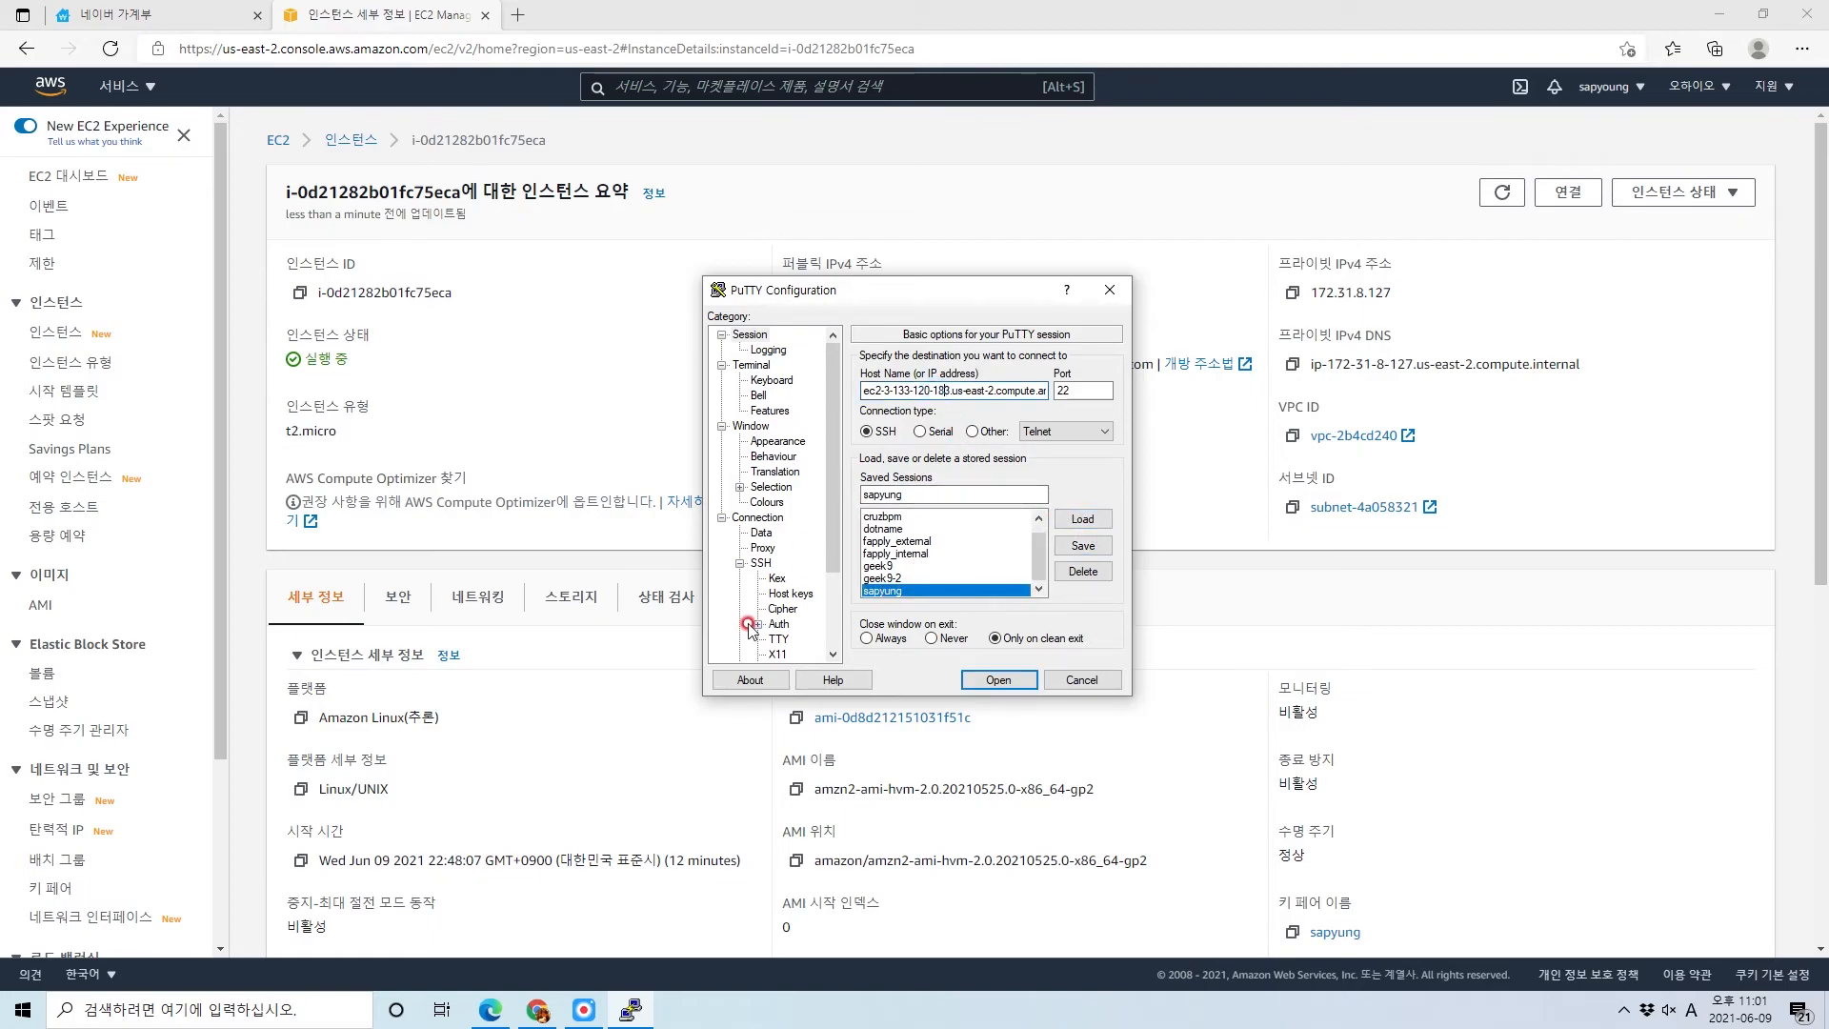
pyautogui.click(780, 624)
pyautogui.click(805, 405)
pyautogui.click(750, 334)
pyautogui.click(945, 389)
# Open the SSH connection to the instance and accept the server's host key permanently
pyautogui.click(998, 679)
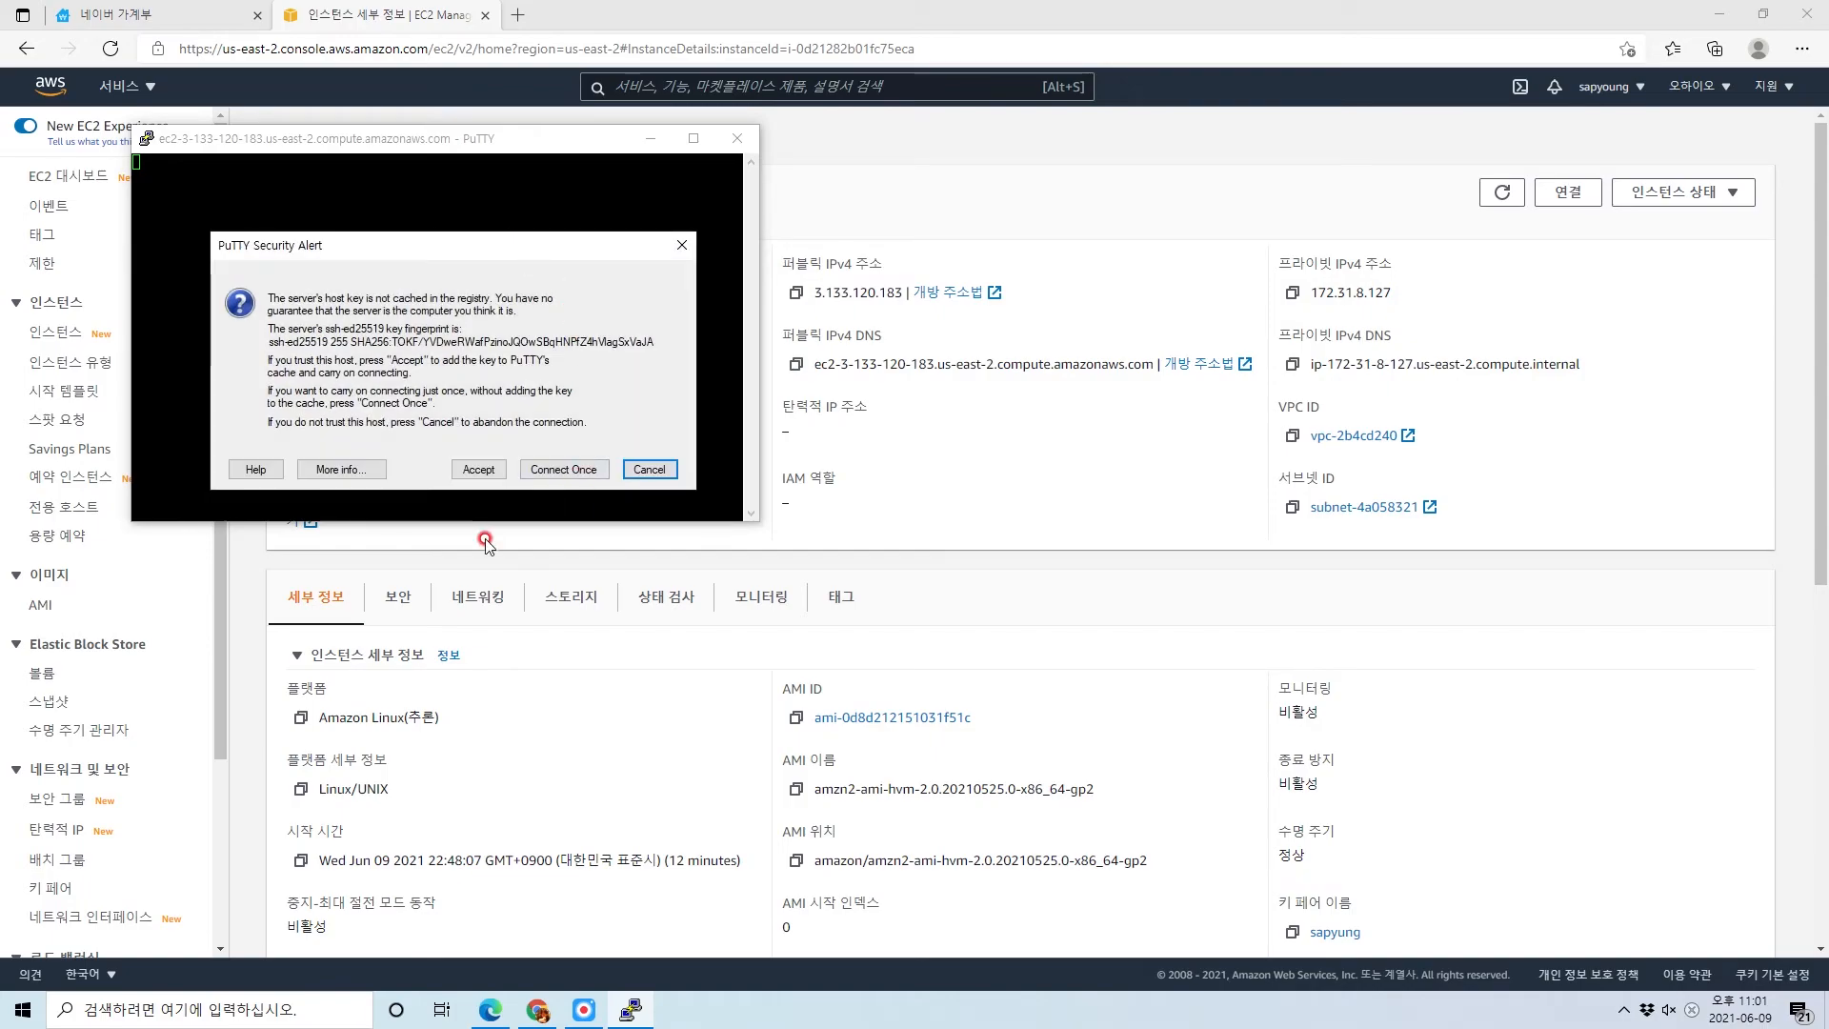
pyautogui.click(473, 470)
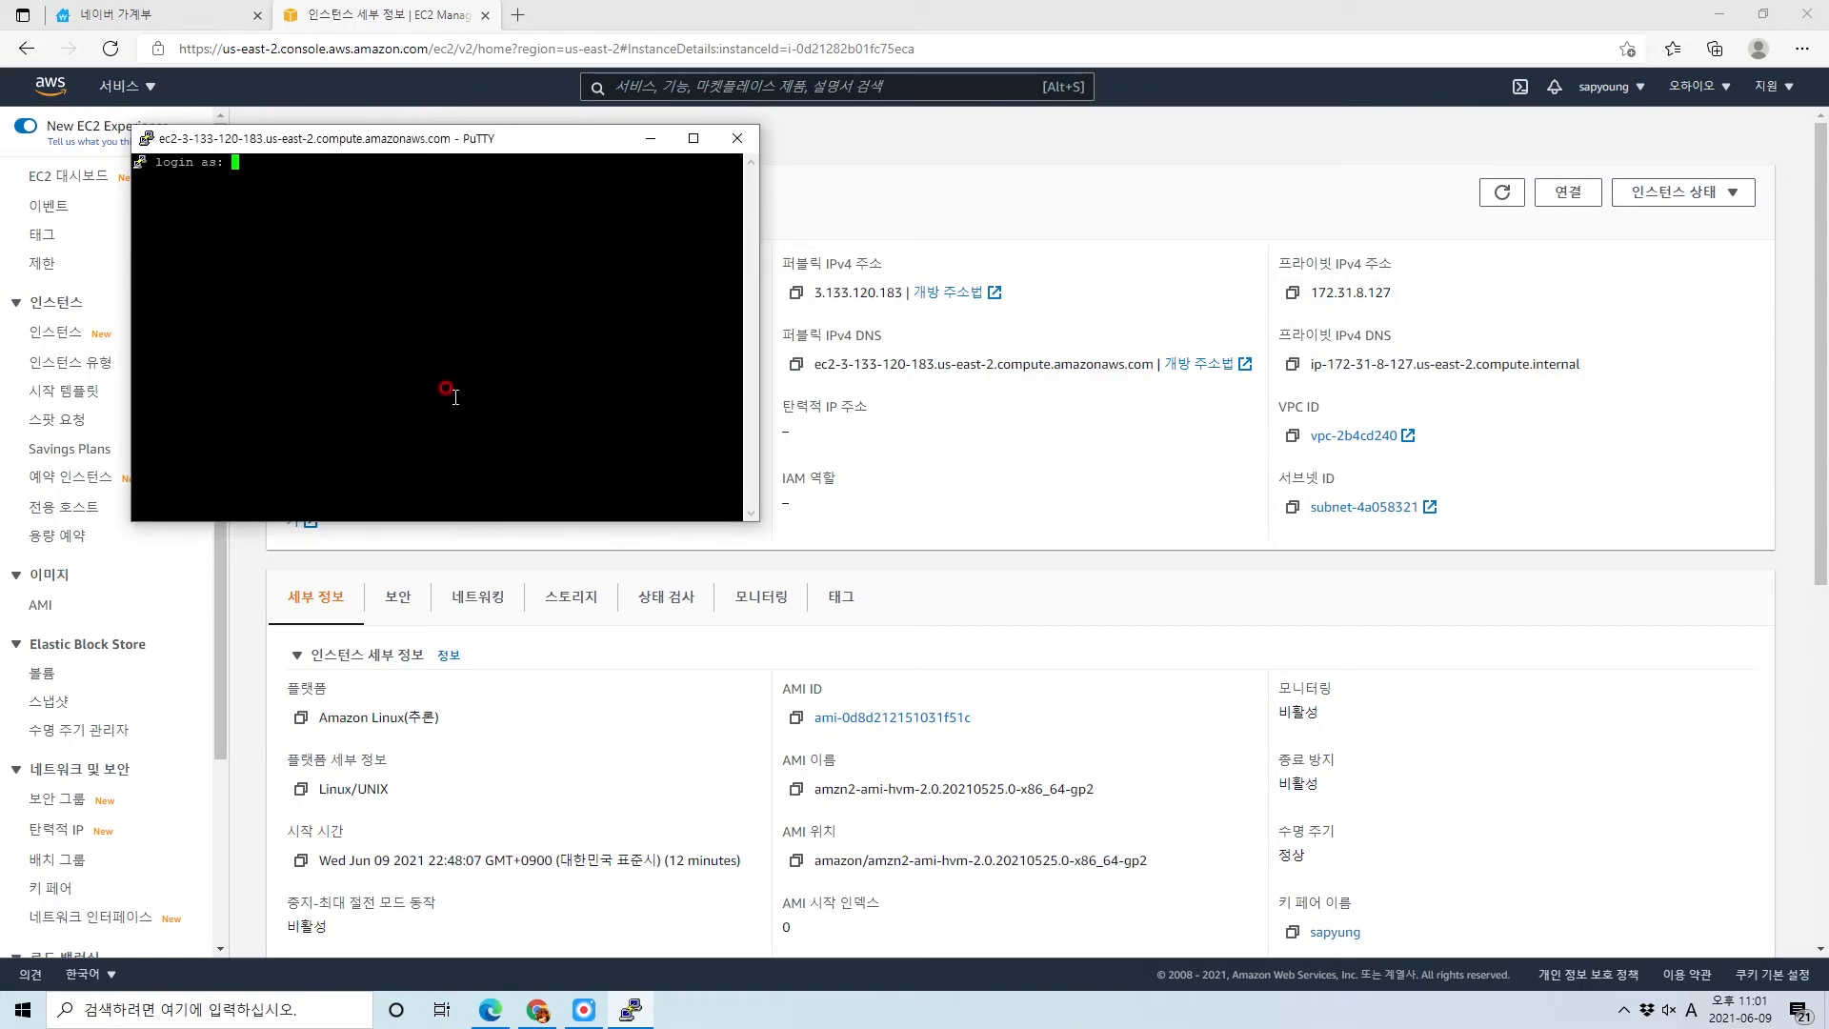
pyautogui.moveTo(367, 148); pyautogui.dragTo(919, 239)
# Log in to the instance's terminal as ec2-user
pyautogui.click(853, 264)
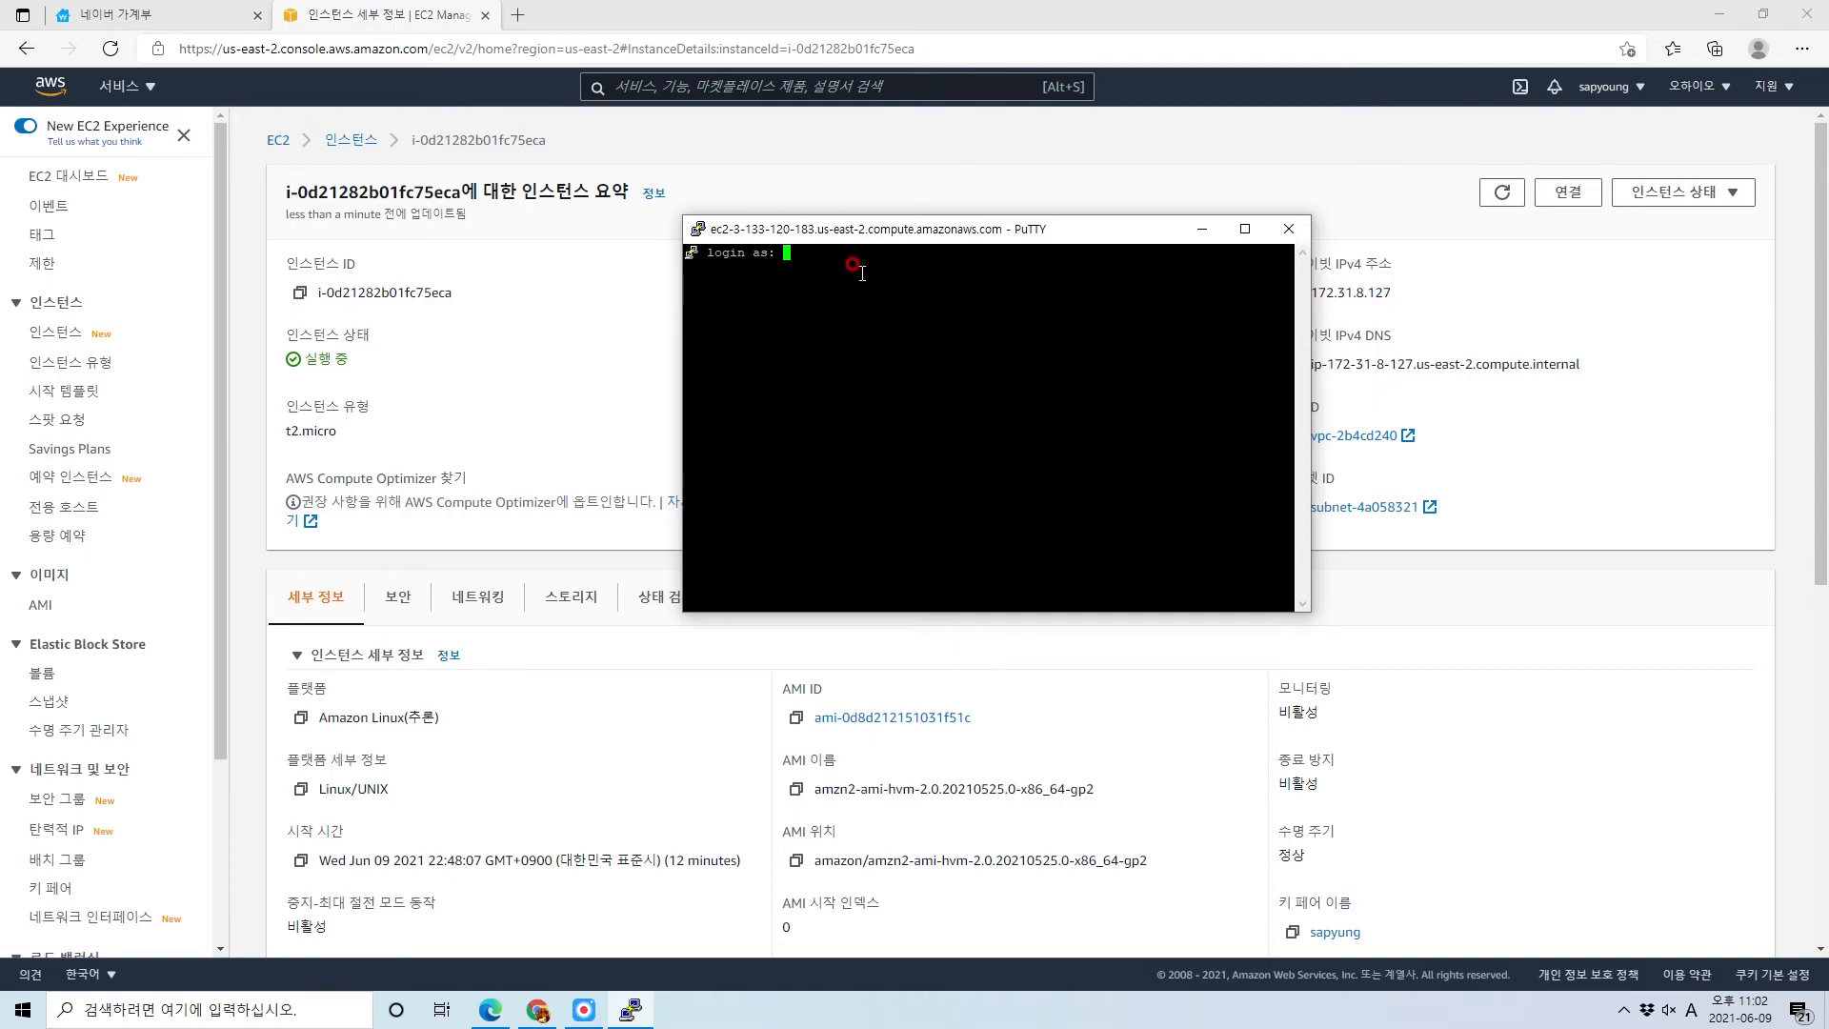
pyautogui.write('ec2-user')
pyautogui.press('Return')
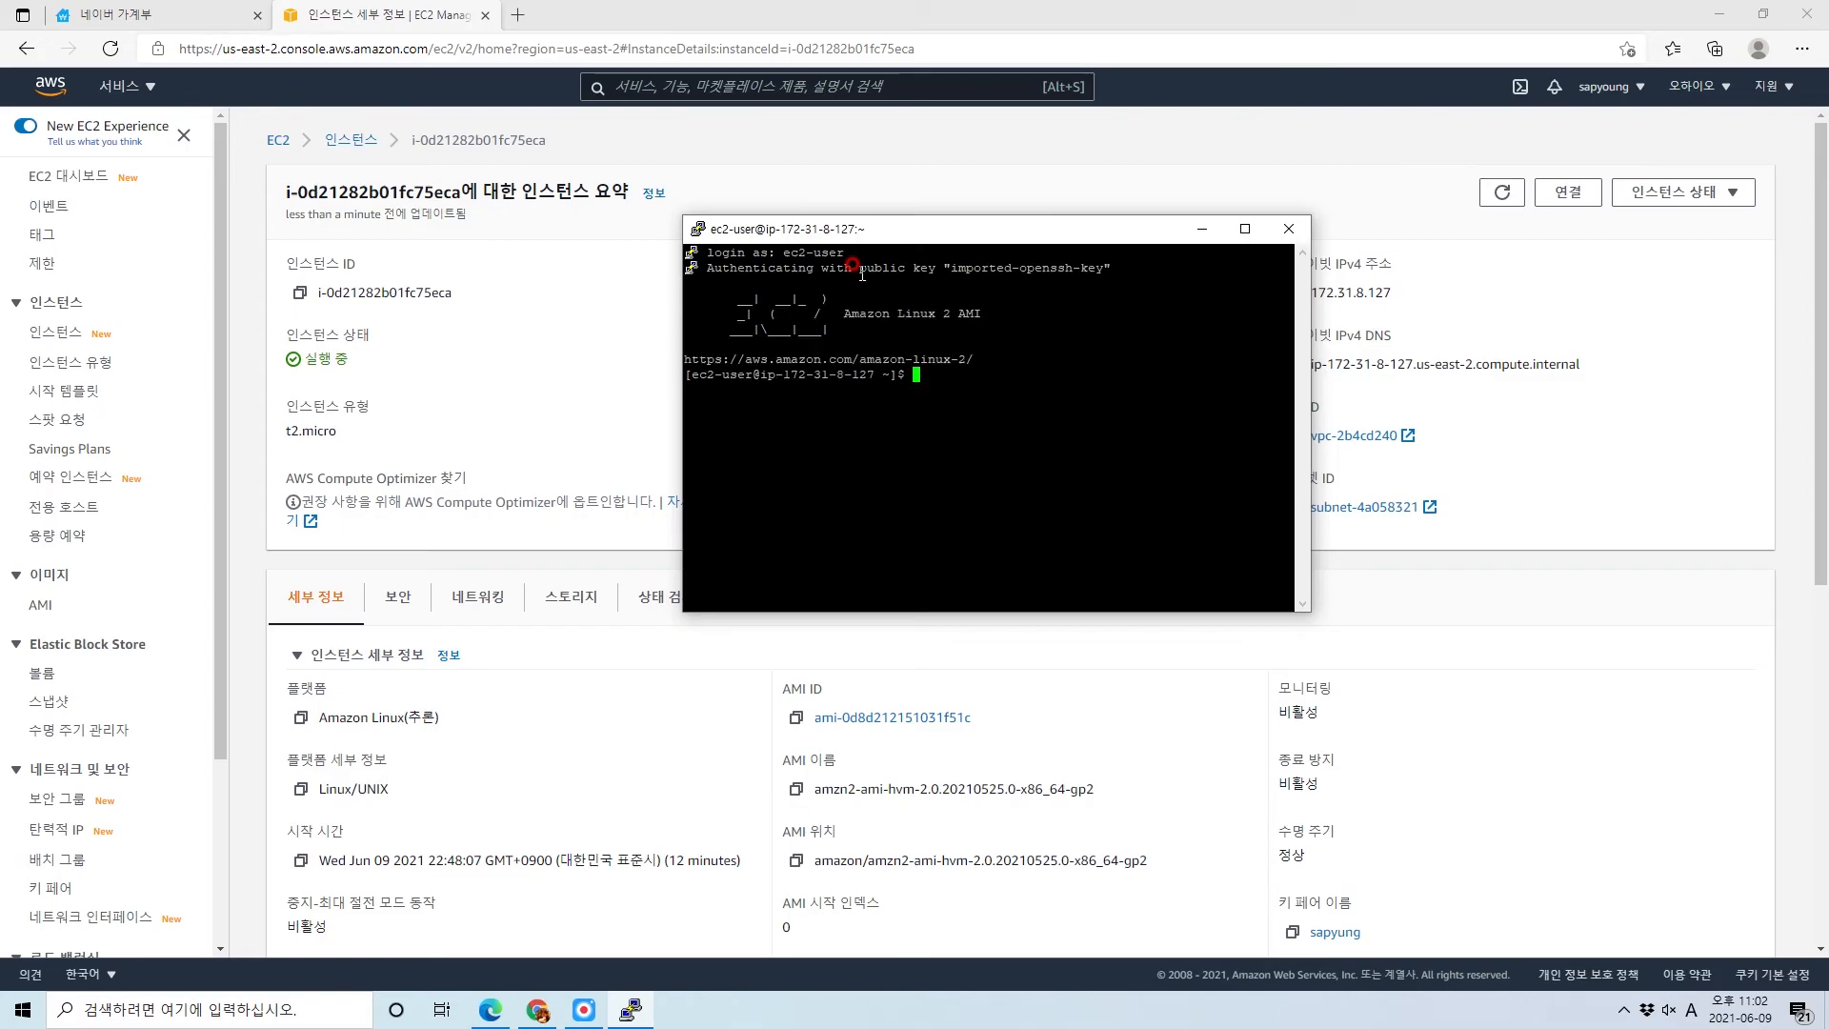
# Enter a few blank lines at the prompt and list the home directory's contents with ls -al
pyautogui.press('Return')
pyautogui.press('Return')
pyautogui.press('Return')
pyautogui.press('Return')
pyautogui.press('Return')
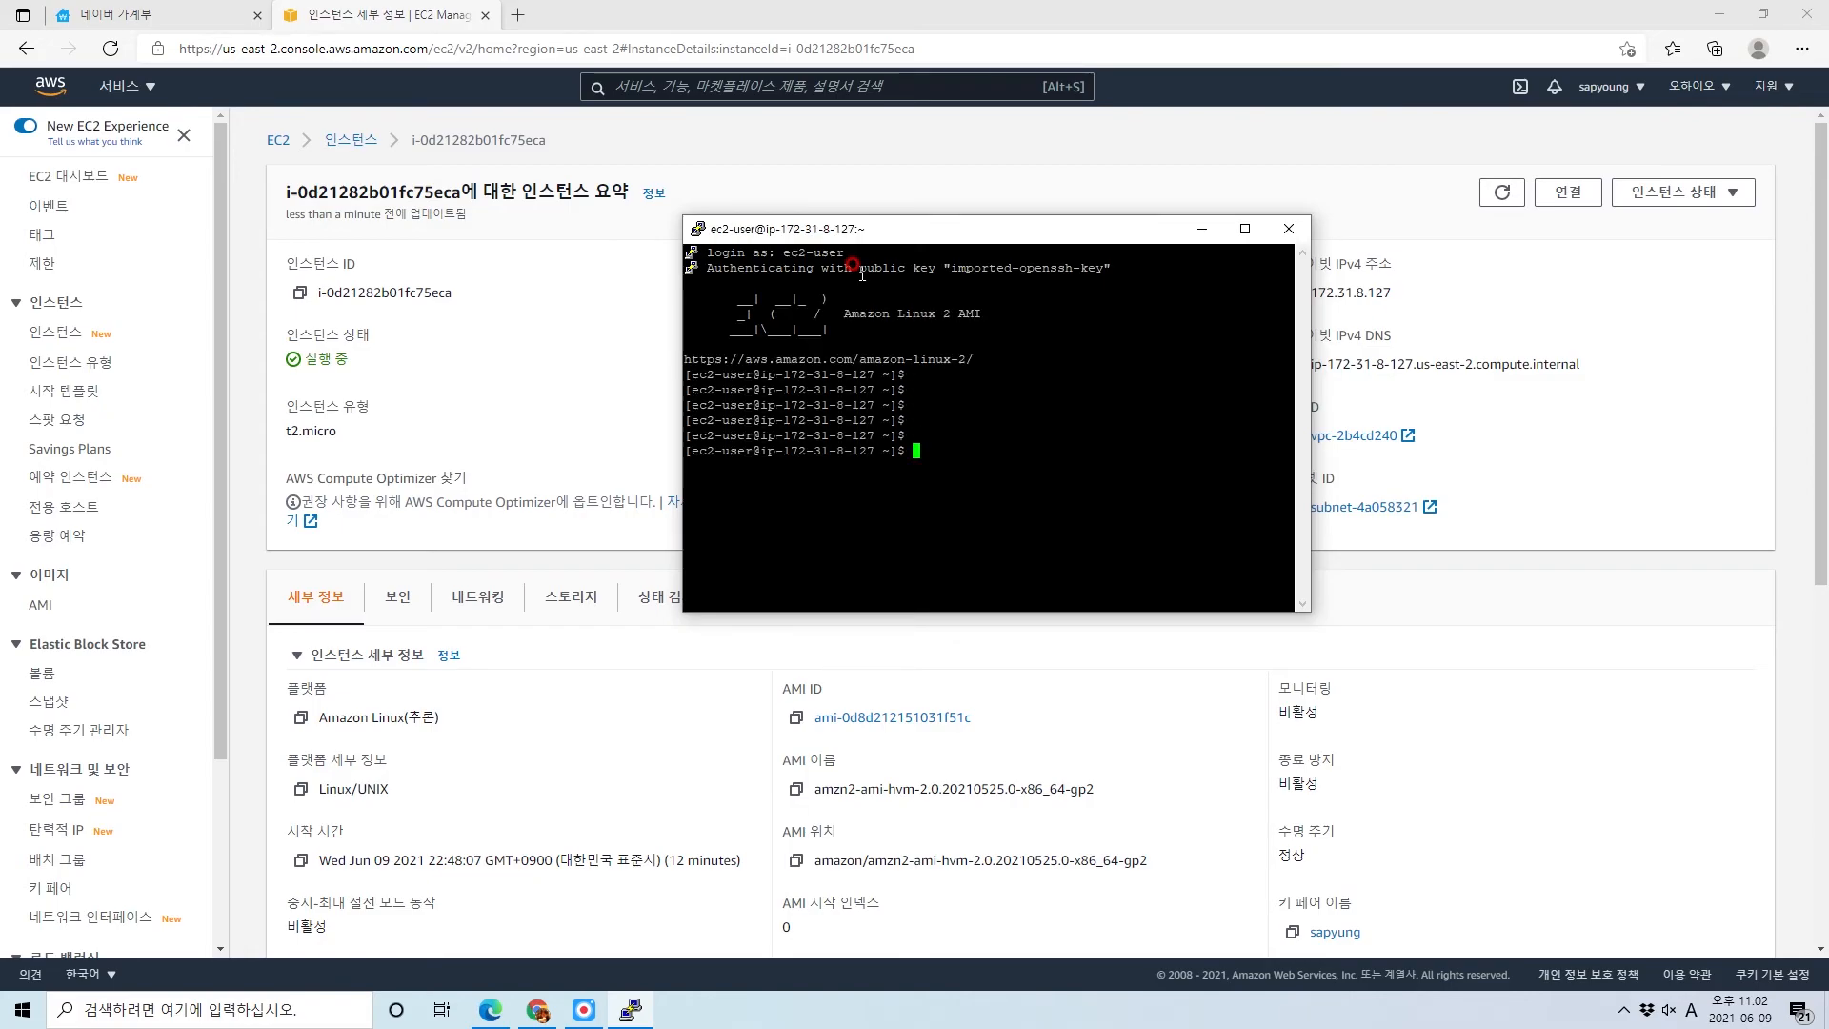
pyautogui.write('ls -al')
pyautogui.press('Return')
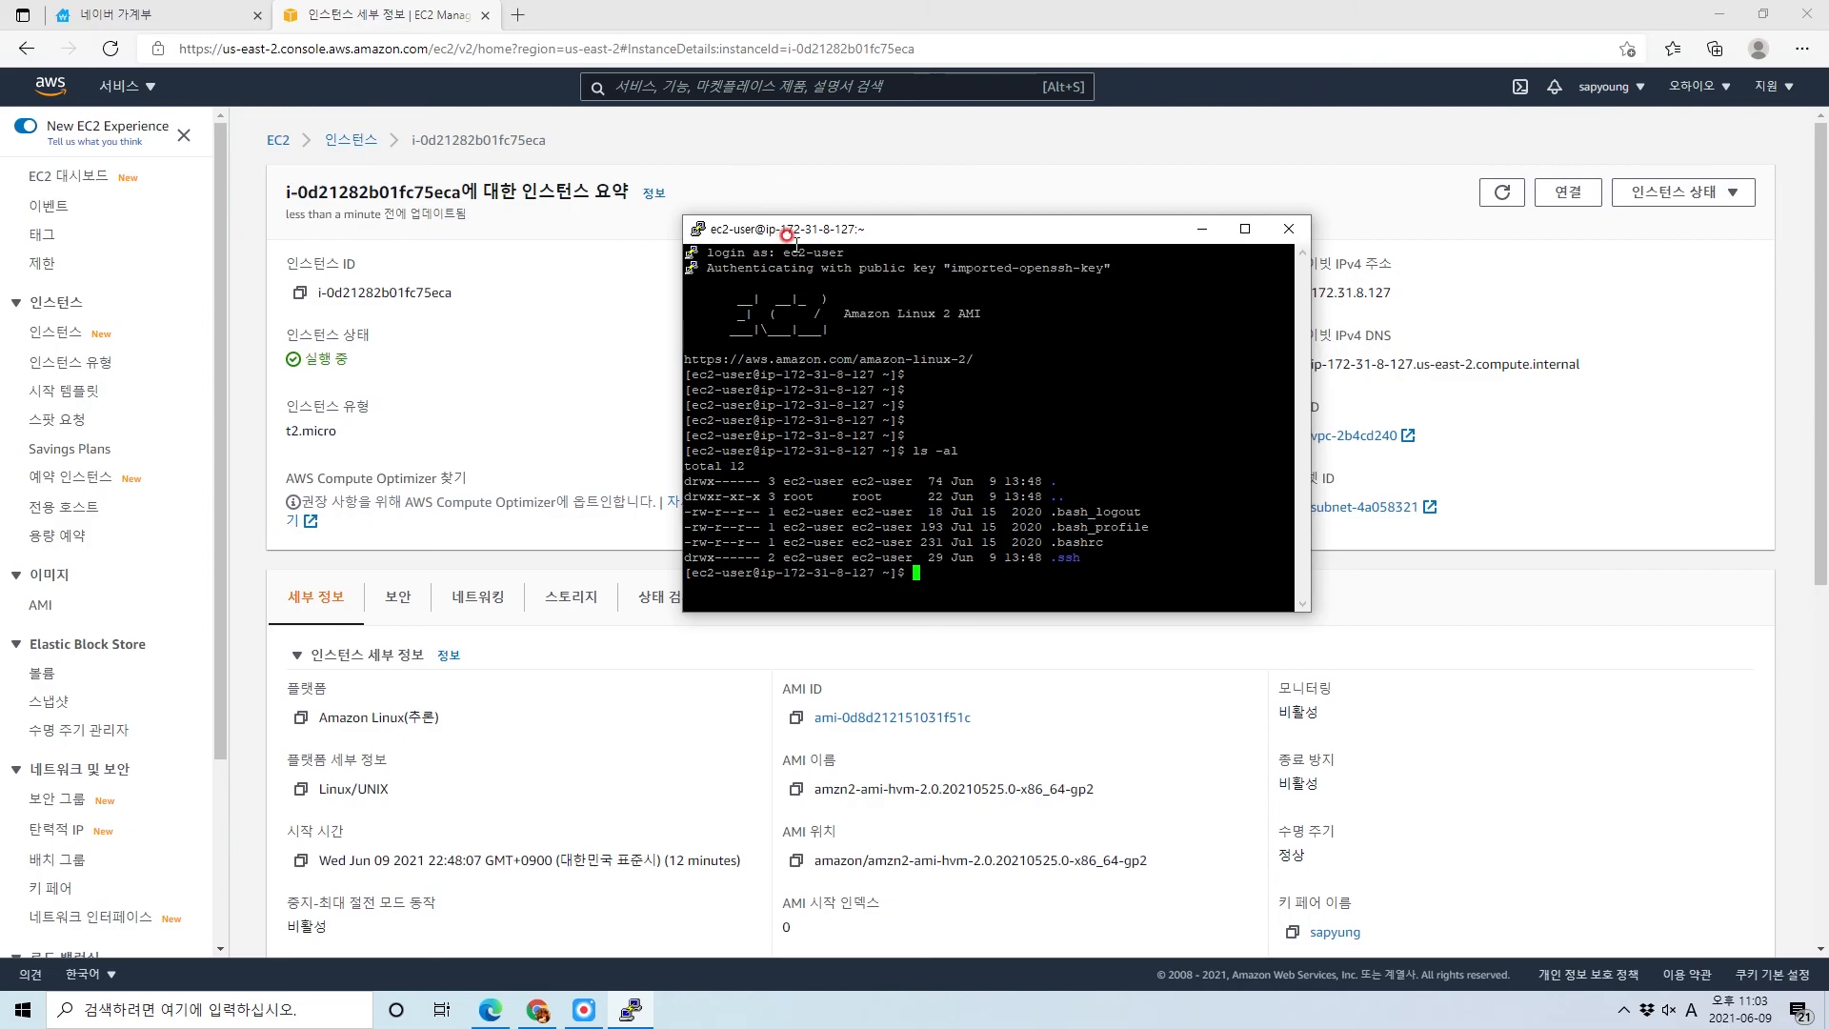
# Examine the login name, the Amazon Linux 2 banner and the home directory listing in the terminal
pyautogui.moveTo(783, 251); pyautogui.dragTo(851, 251)
pyautogui.click(846, 248)
pyautogui.moveTo(722, 267); pyautogui.dragTo(938, 474)
pyautogui.click(938, 466)
pyautogui.moveTo(962, 586); pyautogui.dragTo(728, 331)
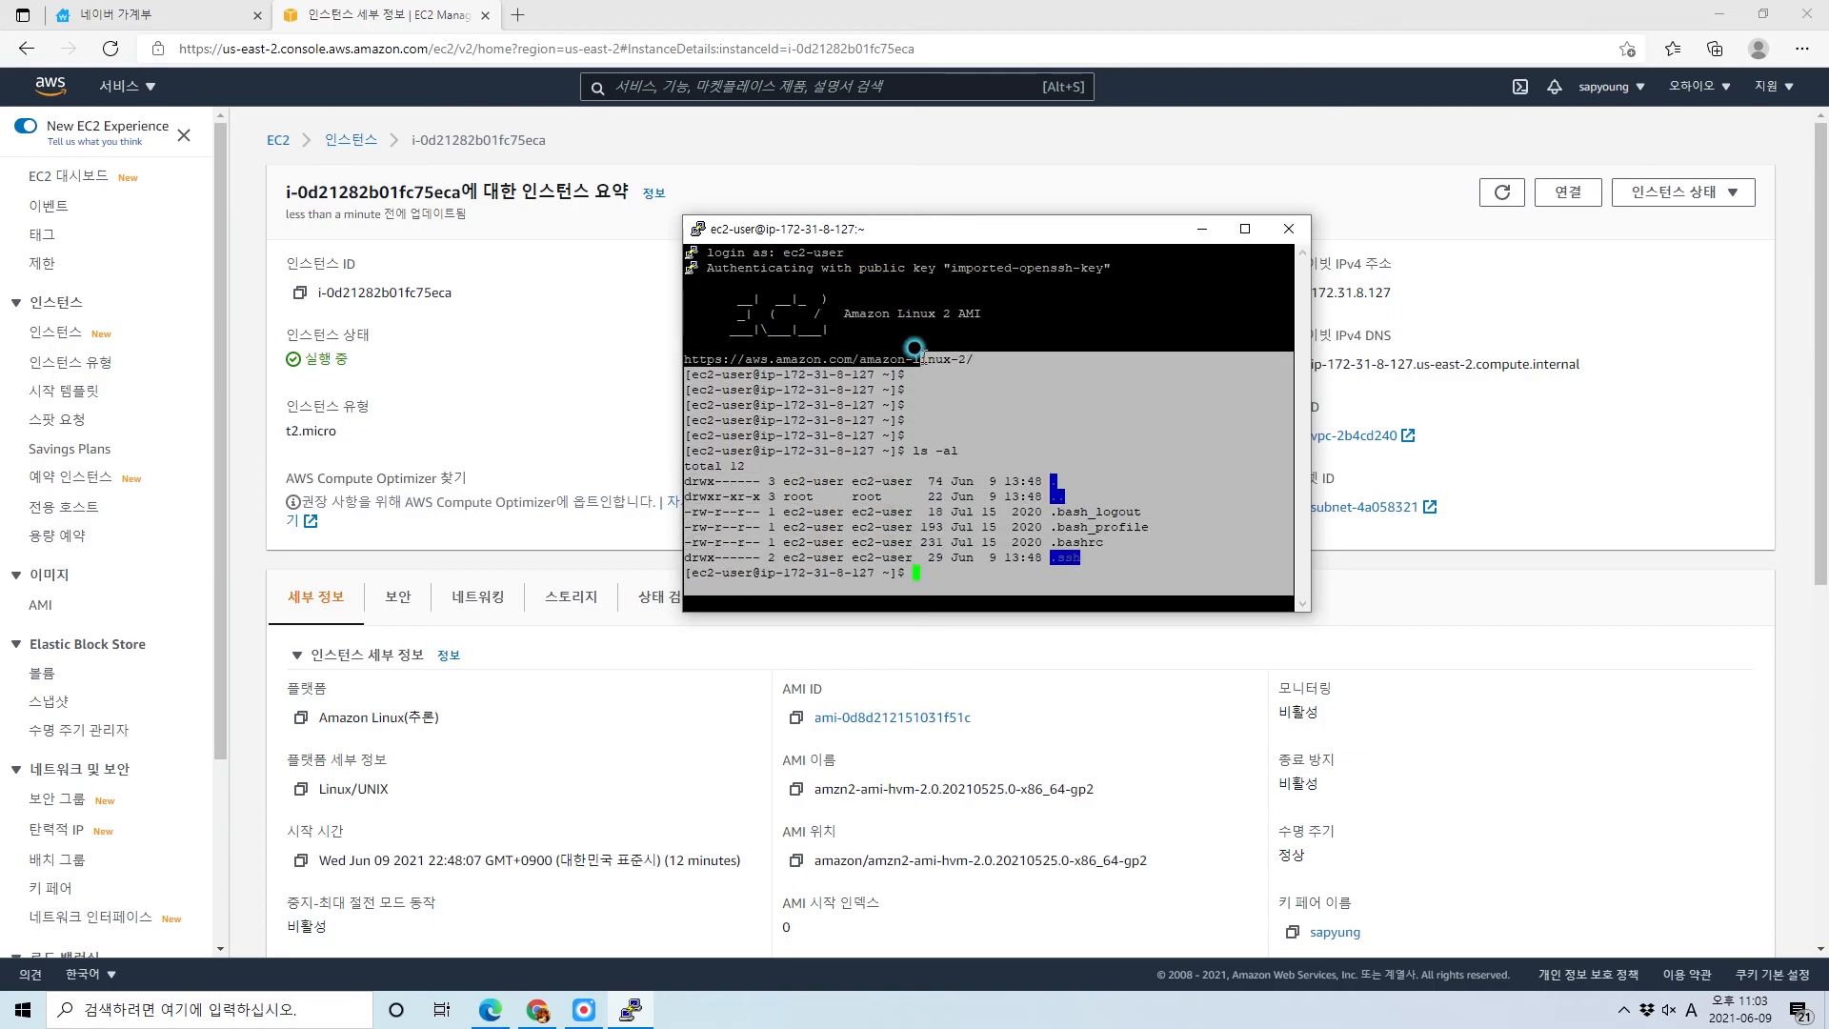
pyautogui.click(973, 359)
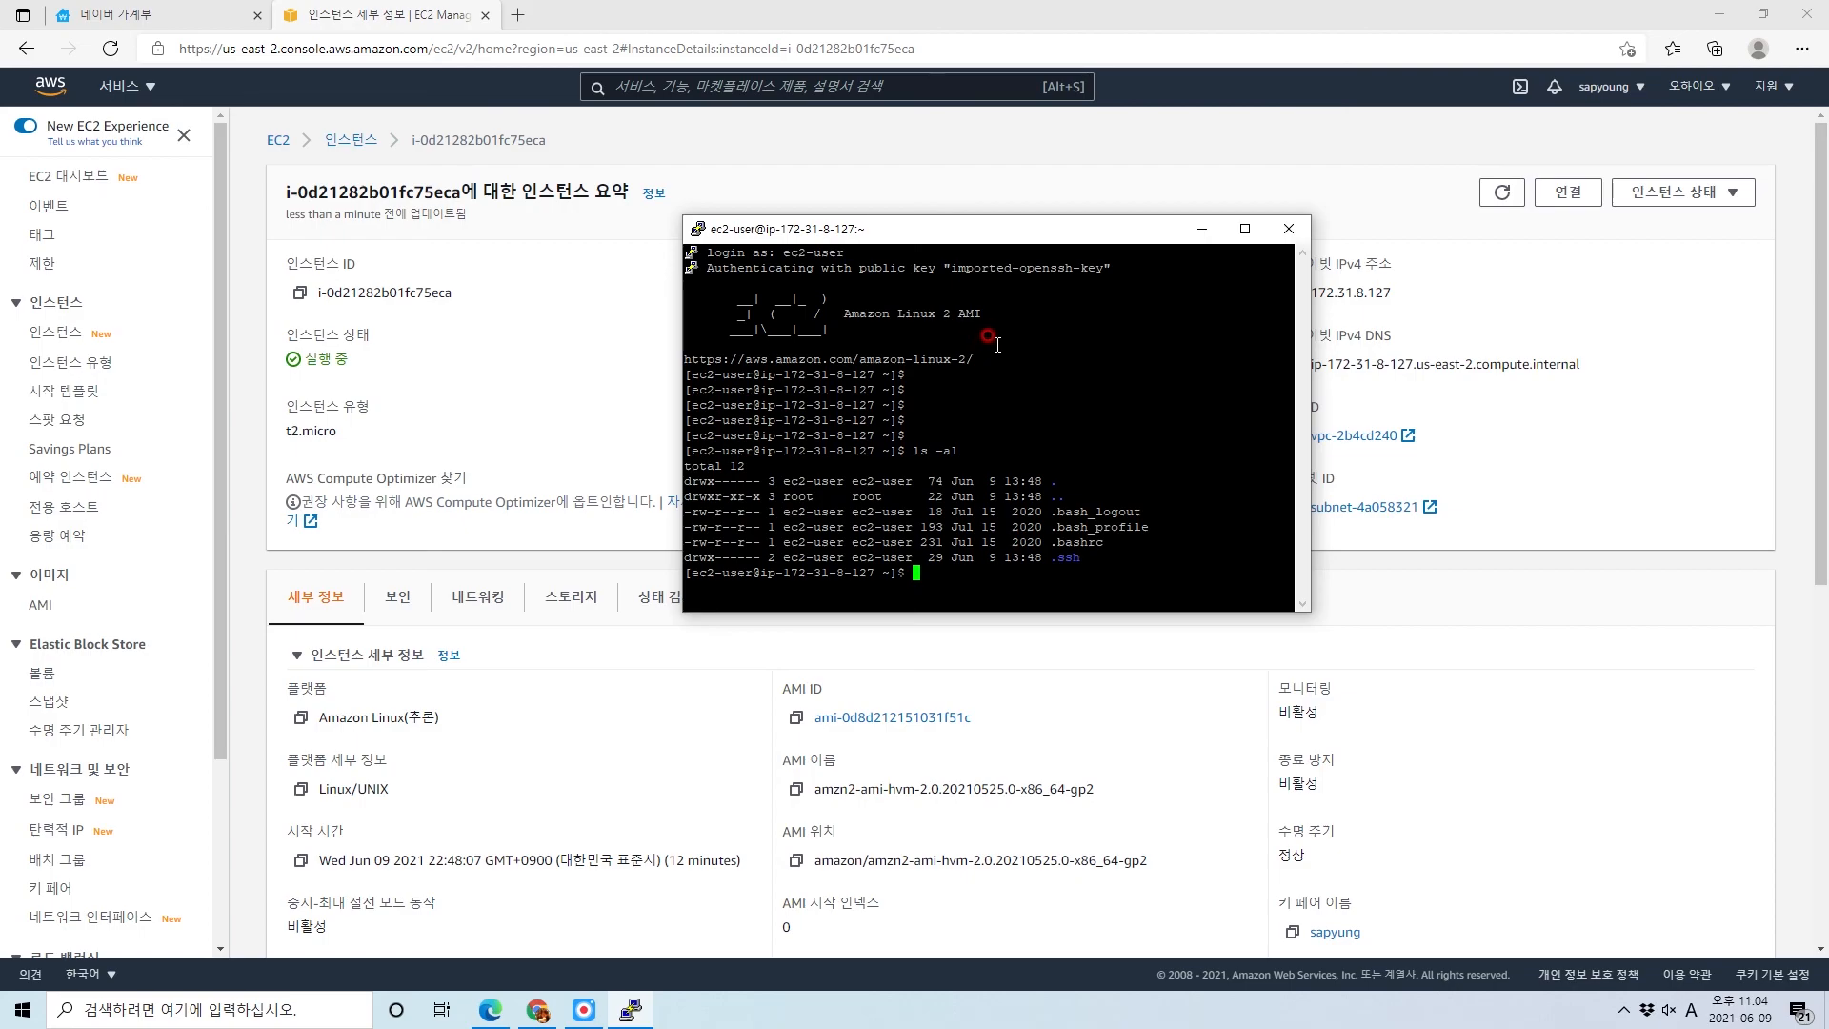
pyautogui.click(938, 150)
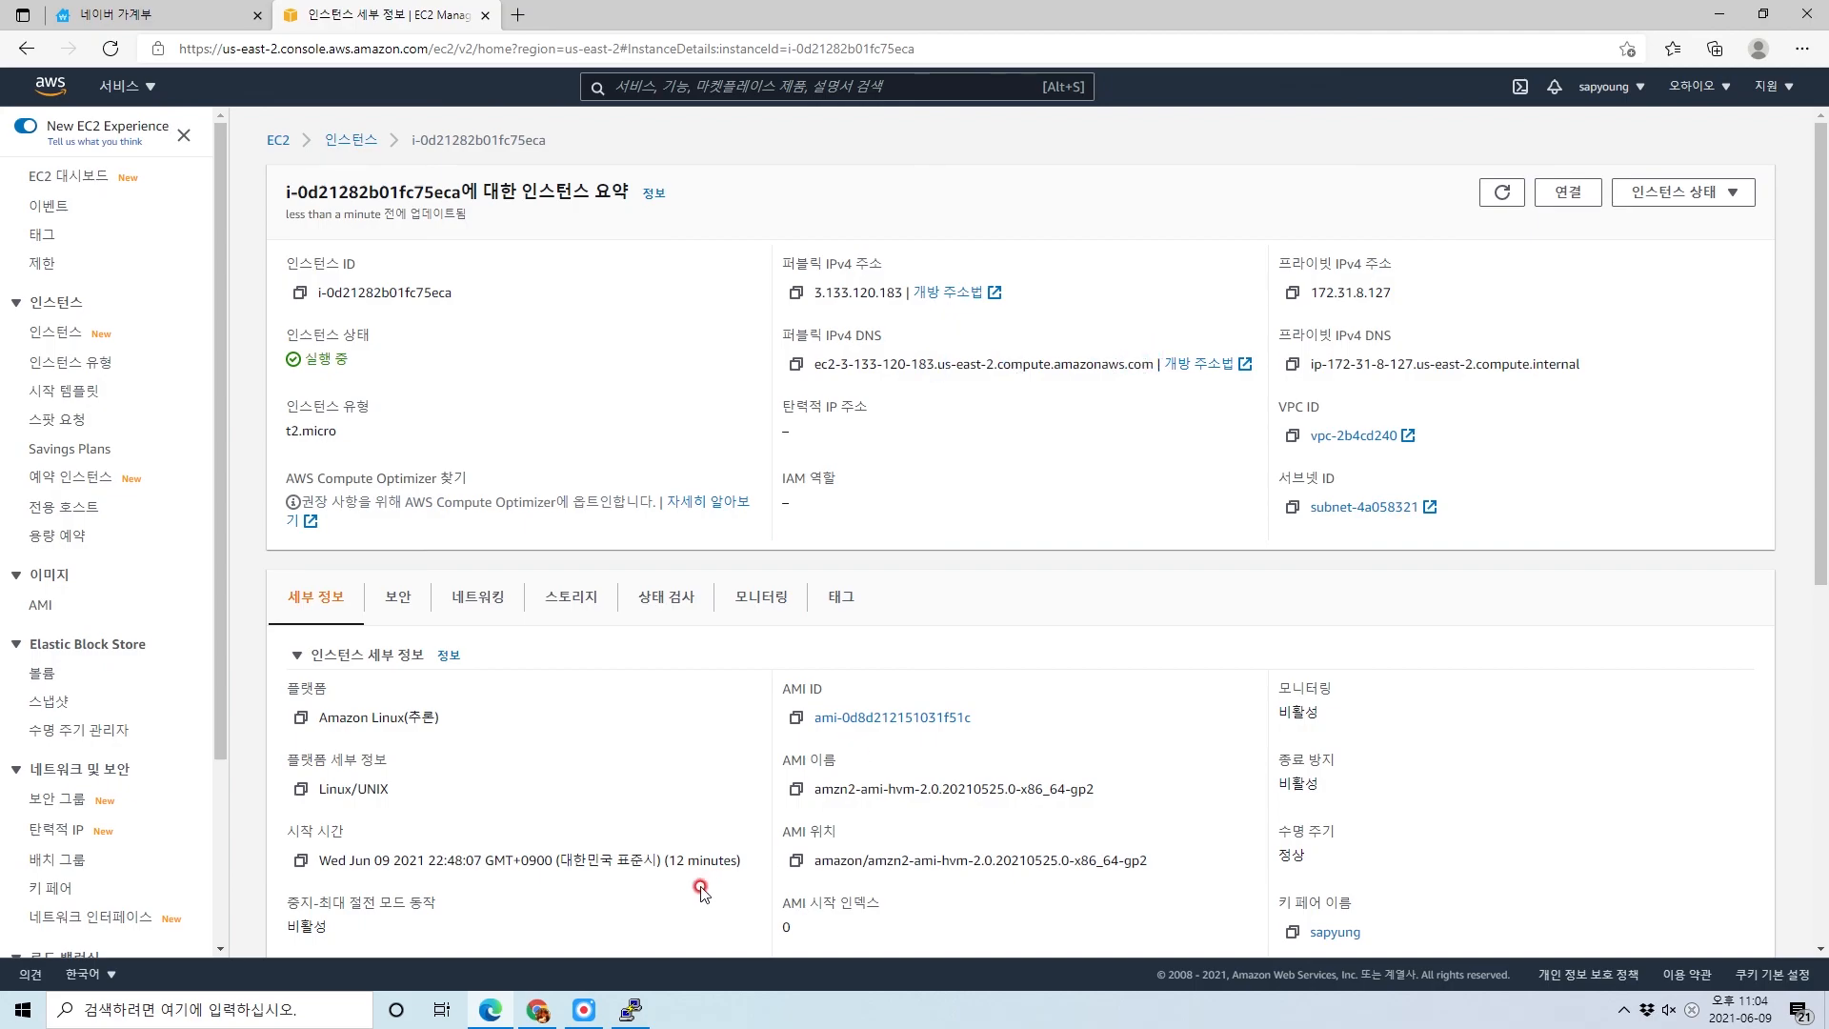
pyautogui.click(631, 1009)
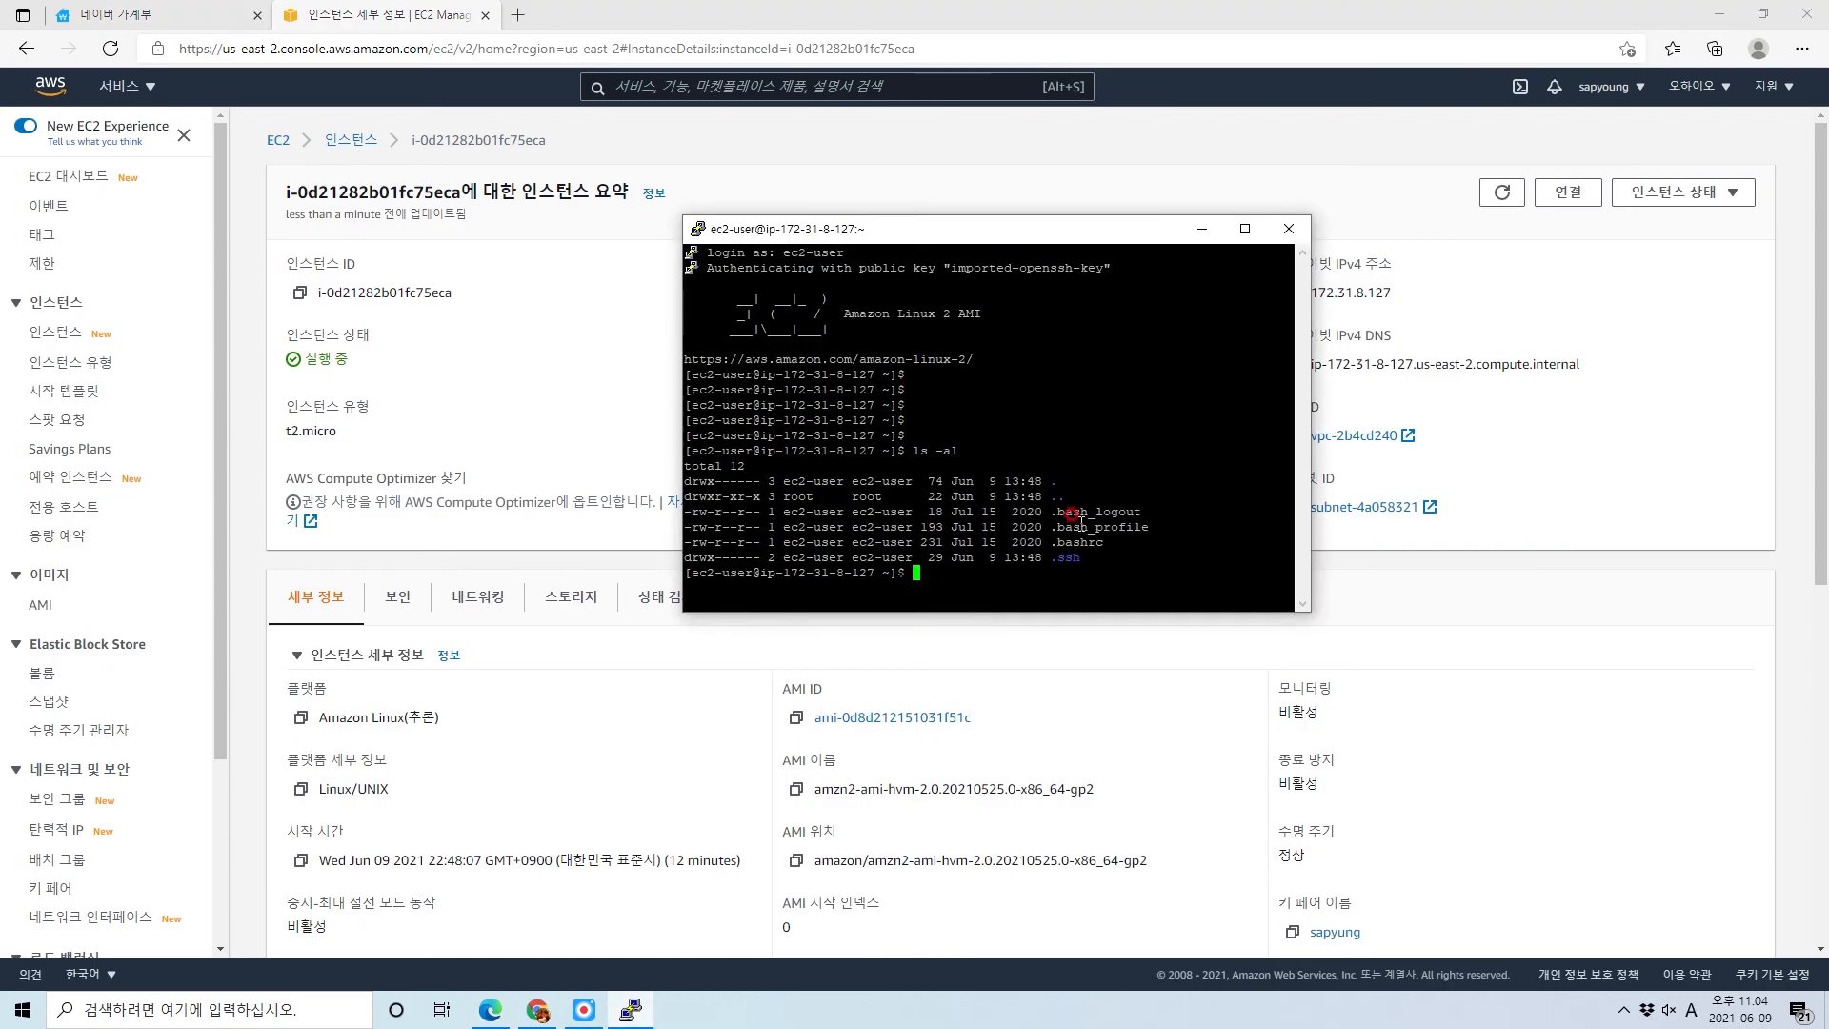
pyautogui.click(1053, 567)
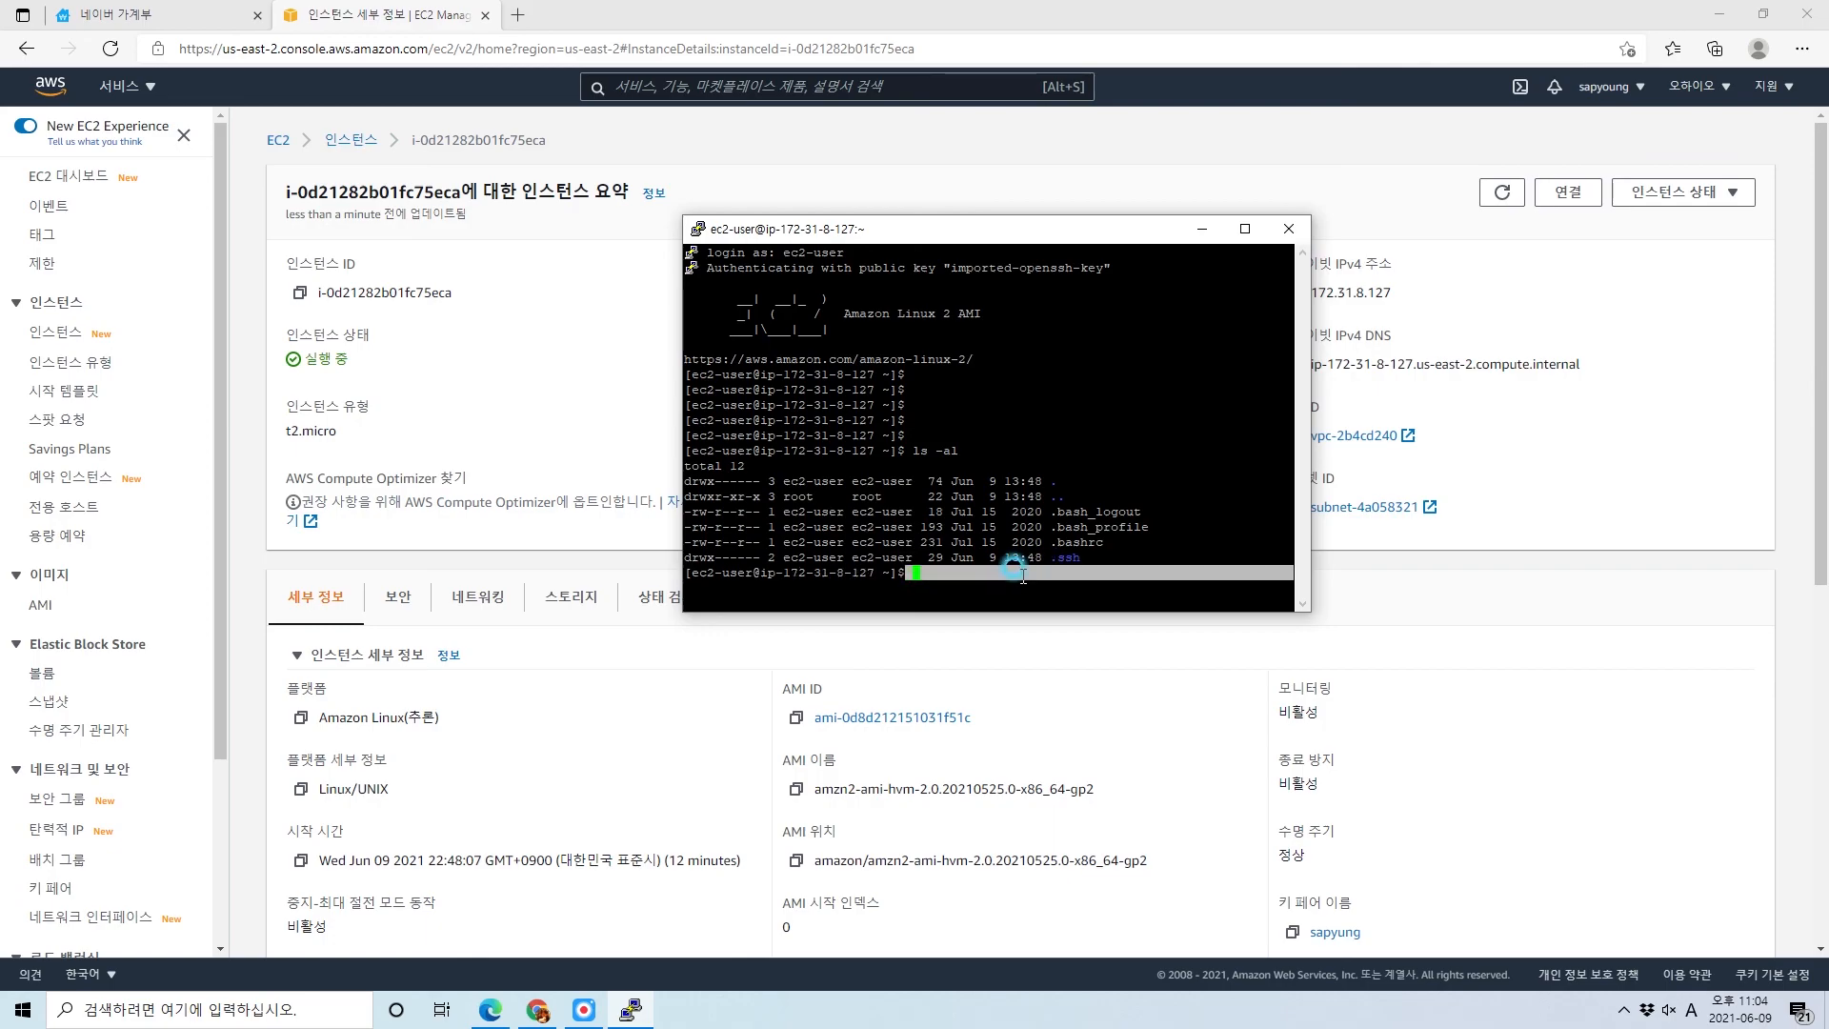
pyautogui.doubleClick(1031, 560)
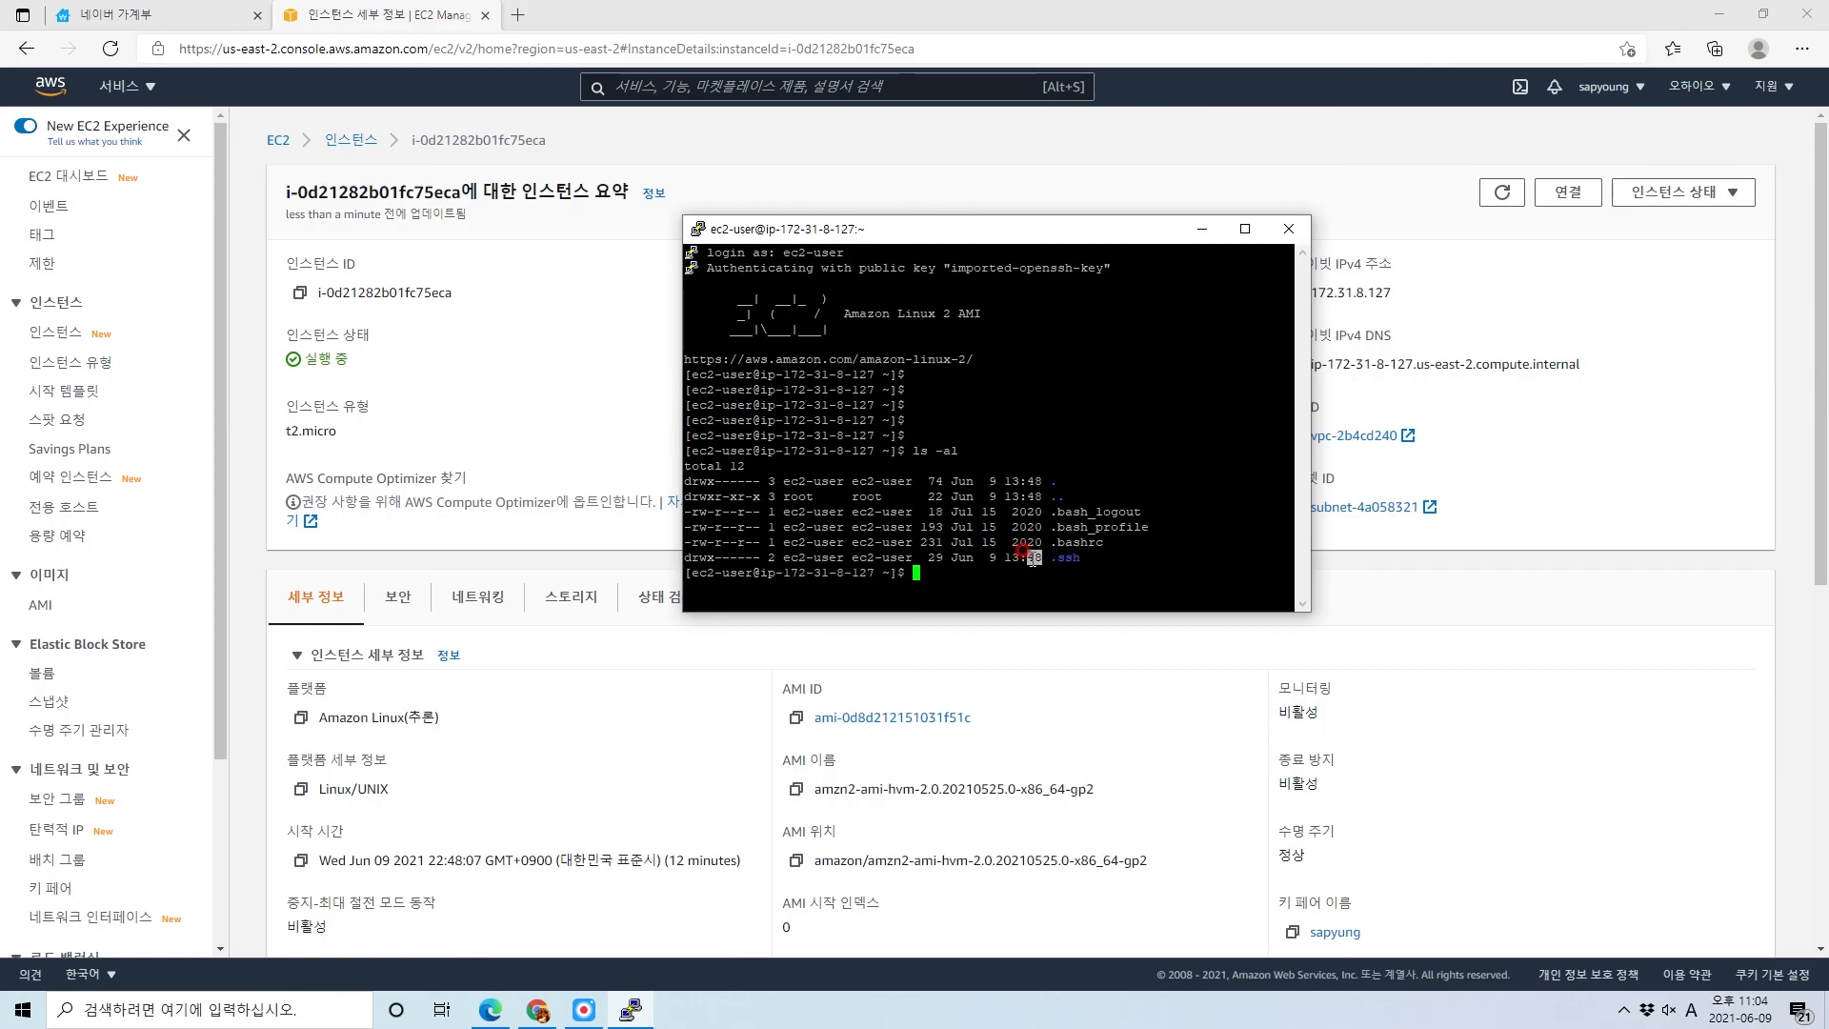